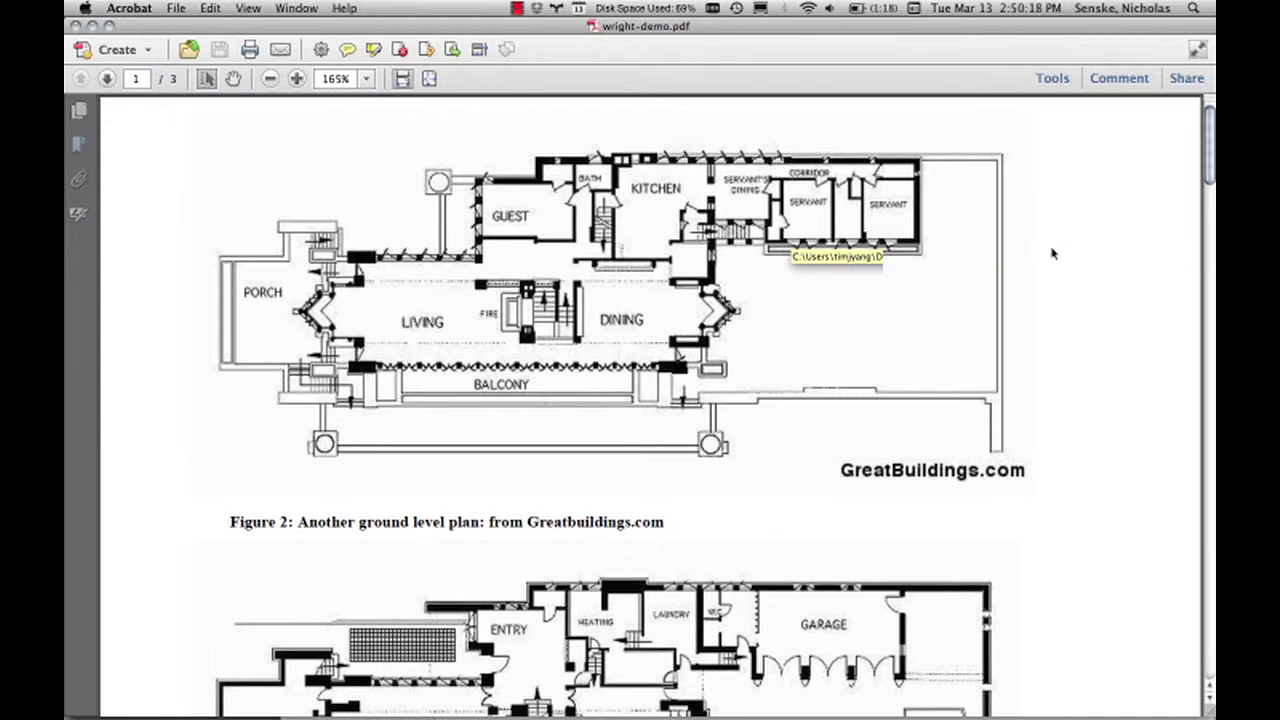
Review the ground level, second floor and third floor plans in wright-demo.pdf.
{"action": "scroll", "coordinate": [1096, 253], "scroll_direction": "down", "scroll_amount": 3}
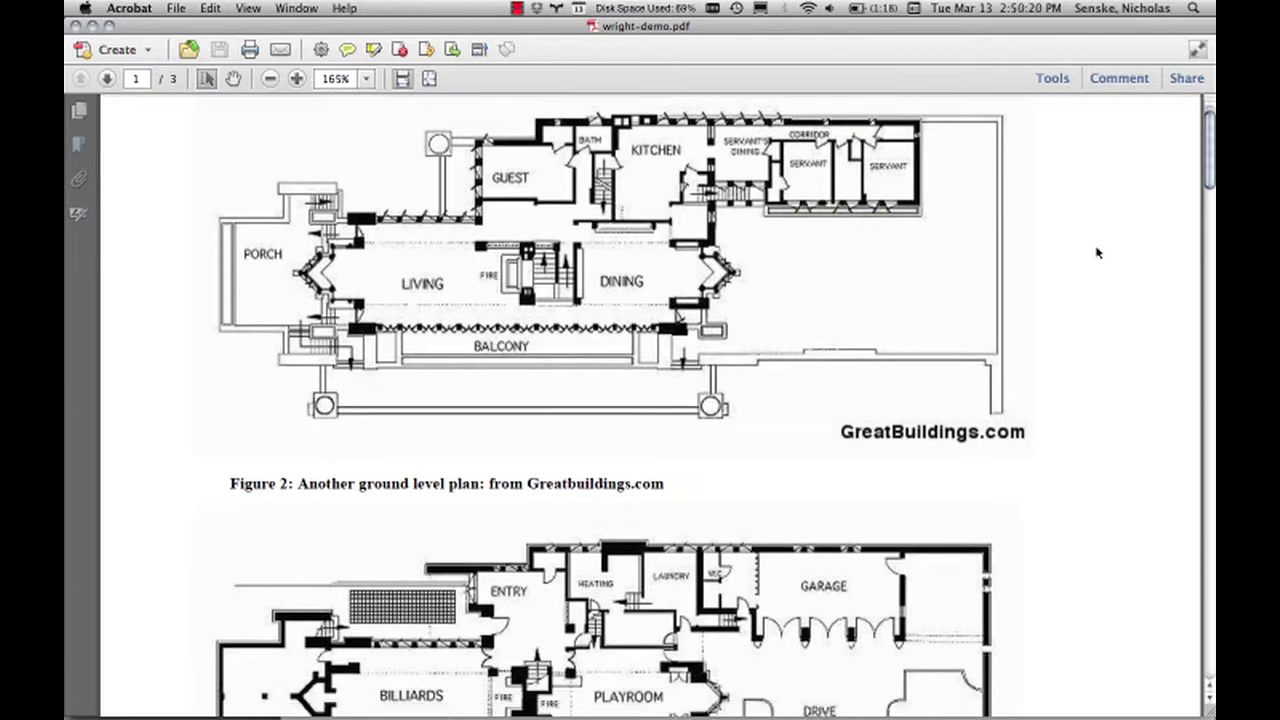
{"action": "scroll", "coordinate": [1098, 253], "scroll_direction": "down", "scroll_amount": 4}
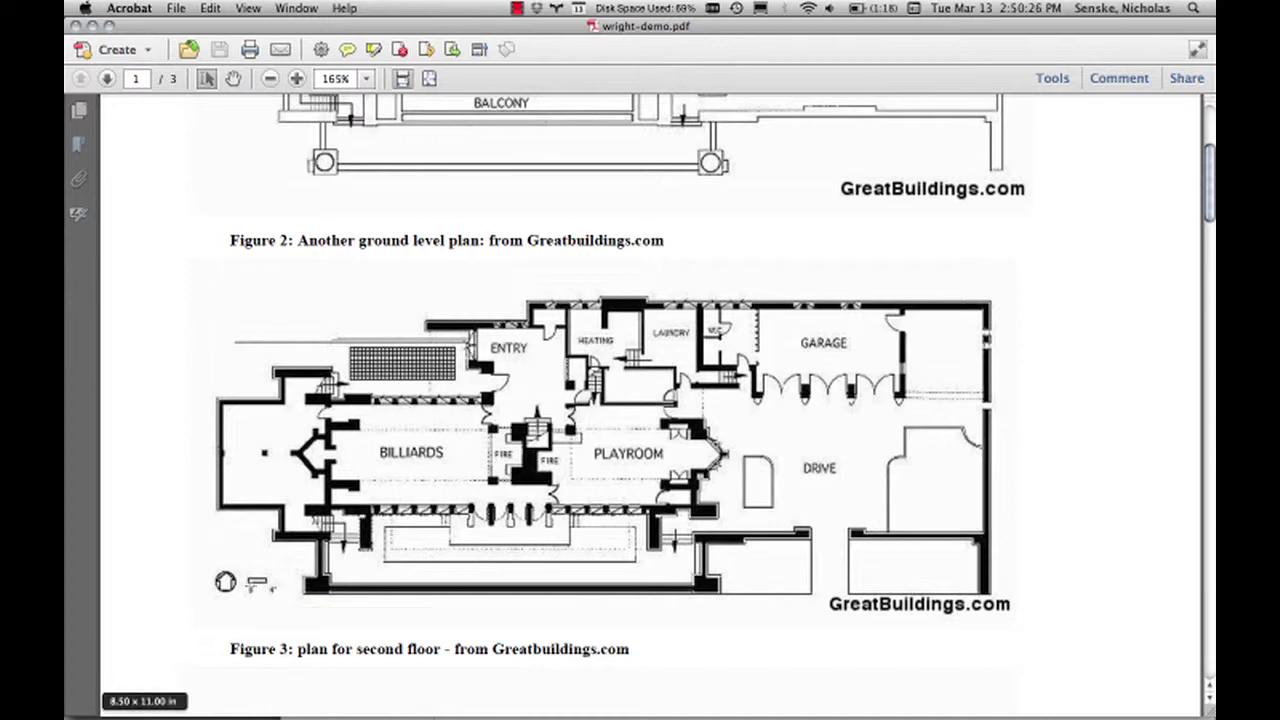
{"action": "scroll", "coordinate": [1030, 484], "scroll_direction": "down", "scroll_amount": 5}
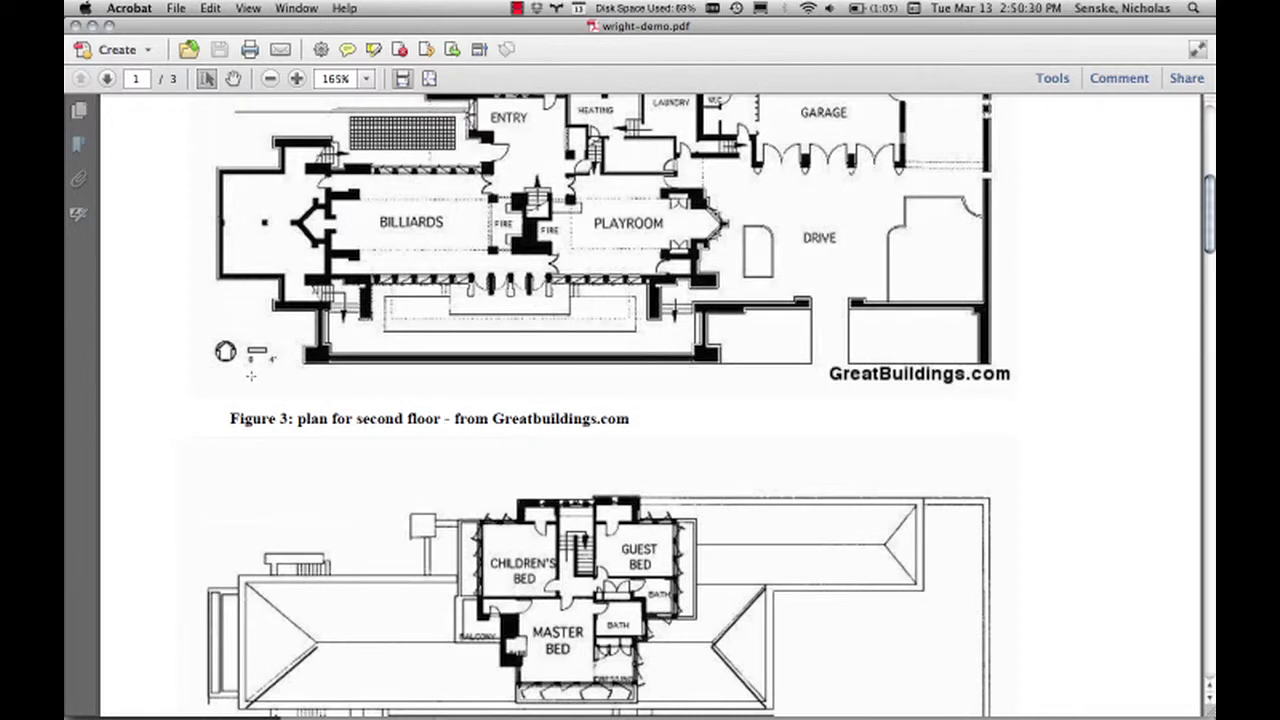
{"action": "scroll", "coordinate": [247, 375], "scroll_direction": "up", "scroll_amount": 2}
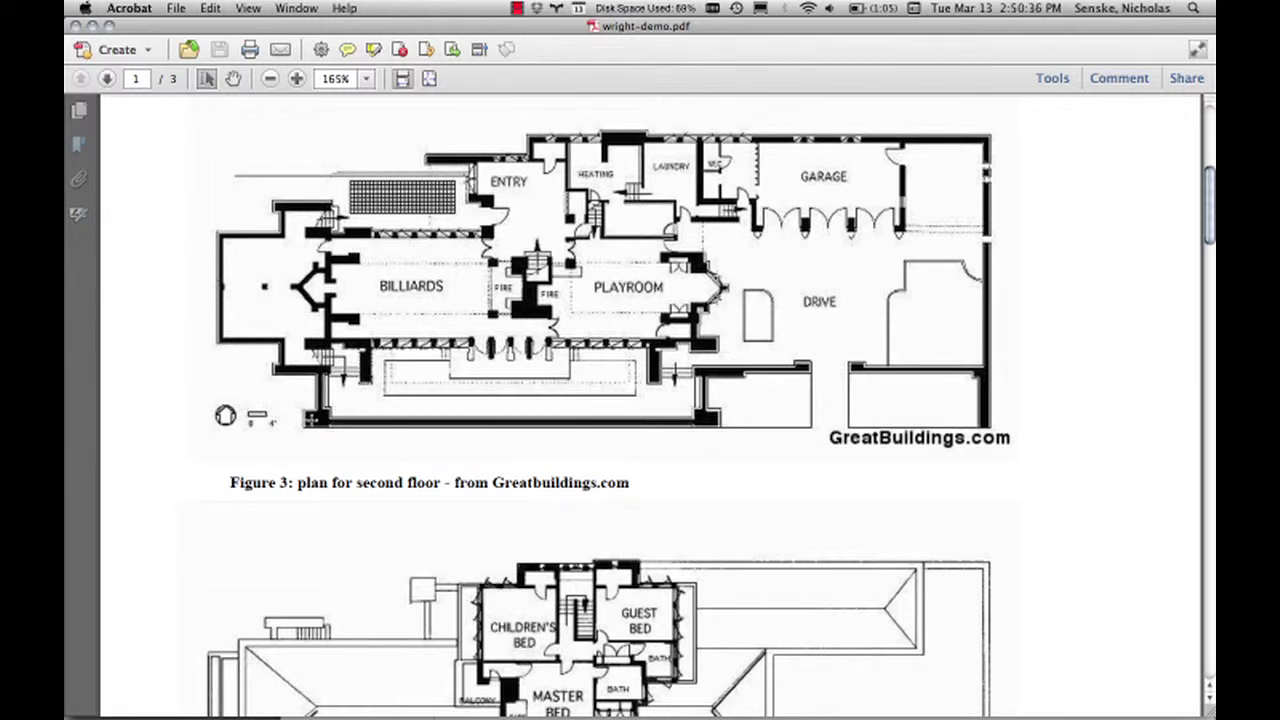
{"action": "scroll", "coordinate": [310, 416], "scroll_direction": "down", "scroll_amount": 3}
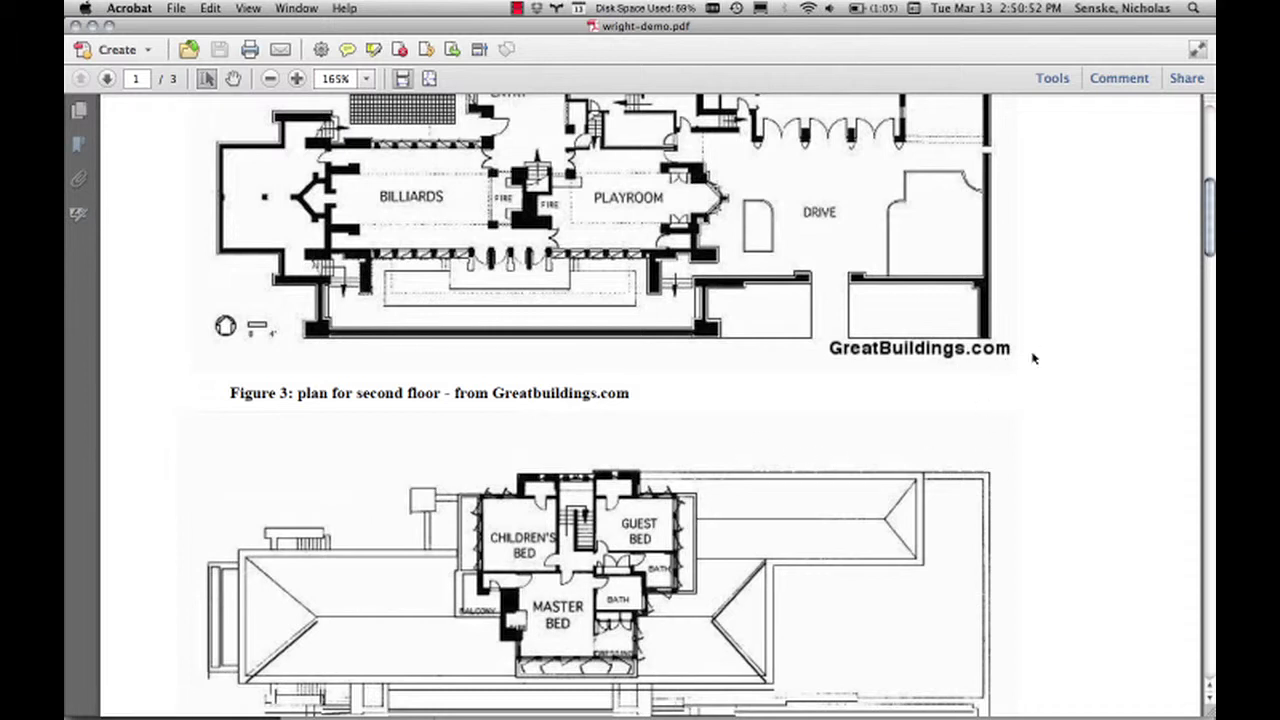
{"action": "scroll", "coordinate": [1100, 452], "scroll_direction": "down", "scroll_amount": 3}
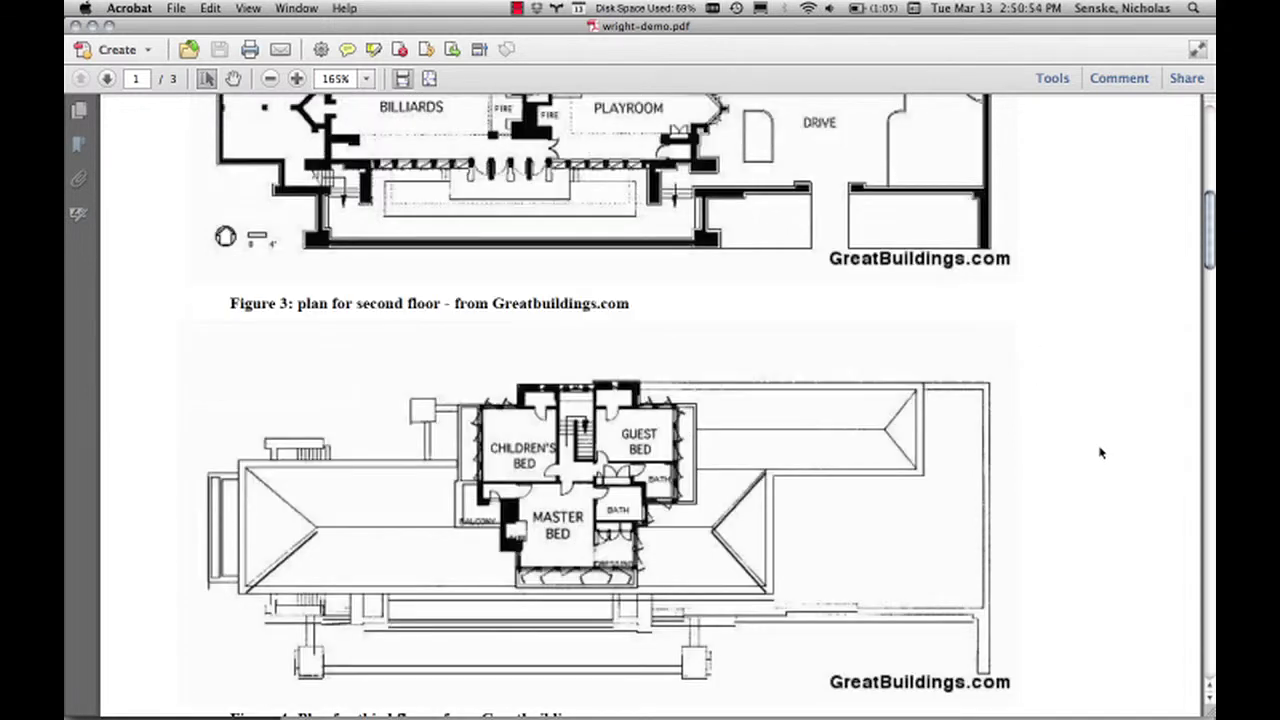
{"action": "scroll", "coordinate": [1100, 452], "scroll_direction": "down", "scroll_amount": 2}
{"action": "scroll", "coordinate": [1100, 452], "scroll_direction": "down", "scroll_amount": 2}
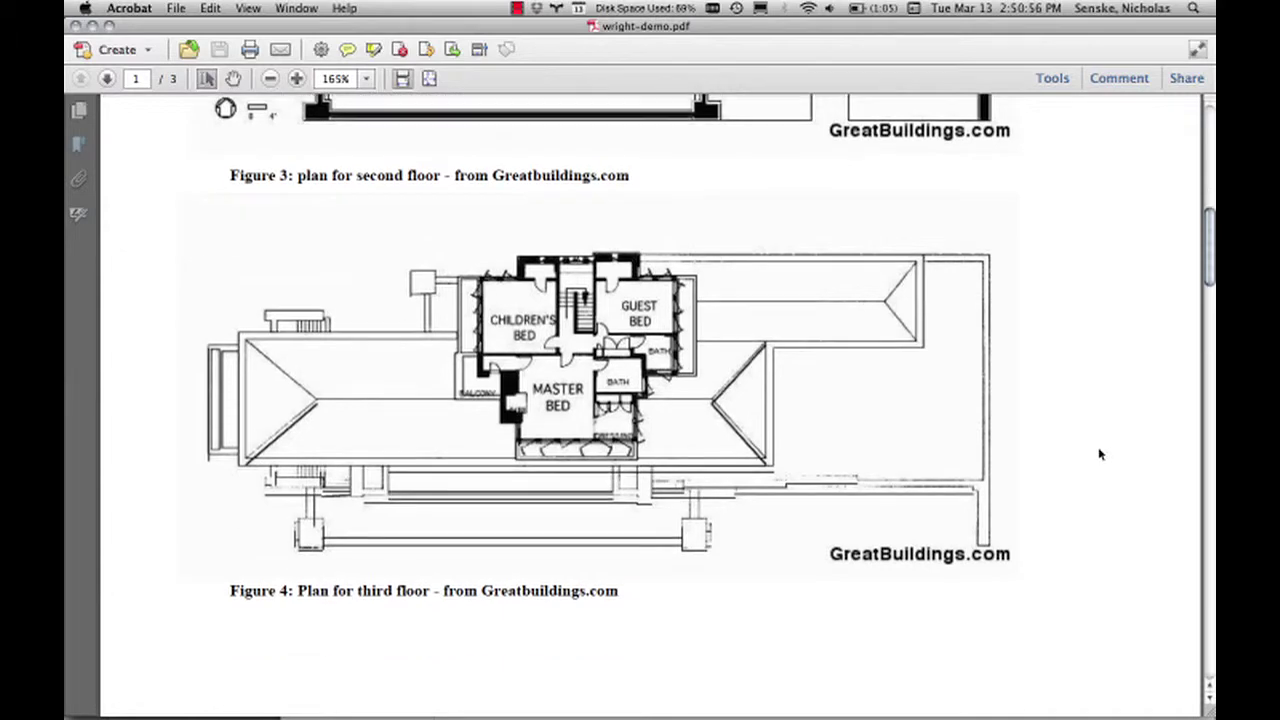
{"action": "scroll", "coordinate": [1100, 454], "scroll_direction": "down", "scroll_amount": 2}
{"action": "scroll", "coordinate": [1100, 454], "scroll_direction": "up", "scroll_amount": 9}
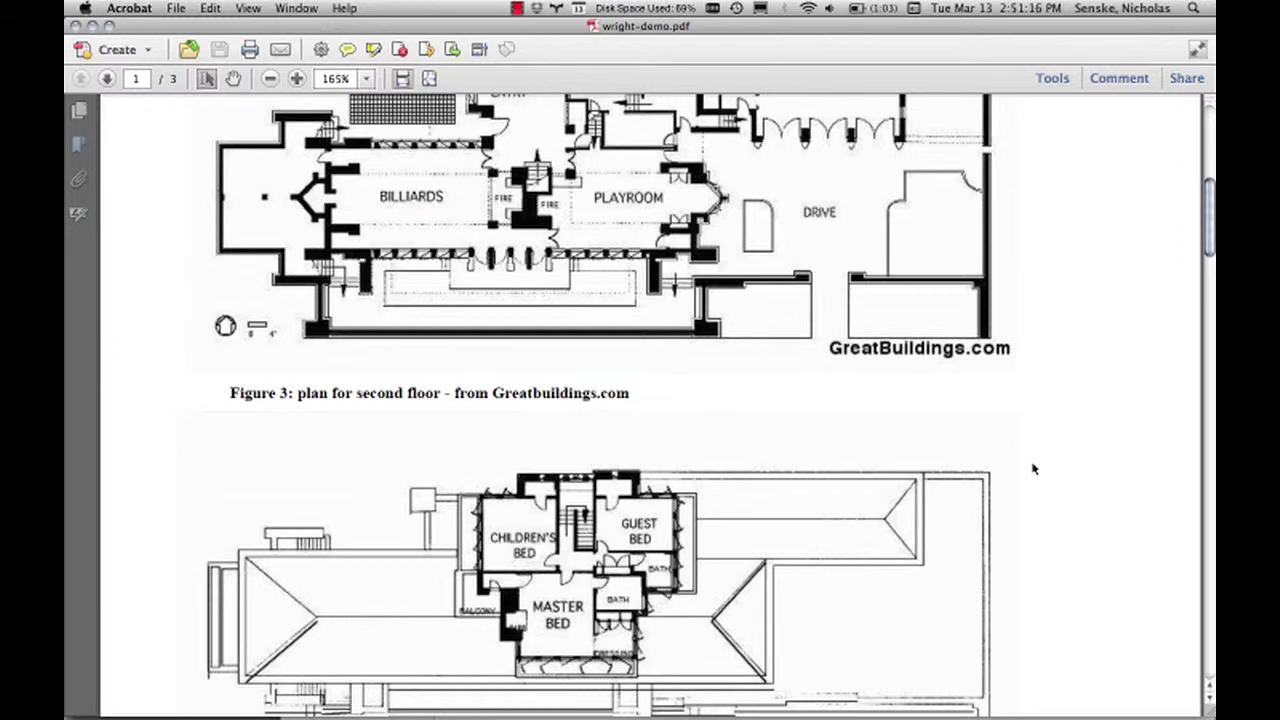
{"action": "scroll", "coordinate": [1058, 455], "scroll_direction": "down", "scroll_amount": 3}
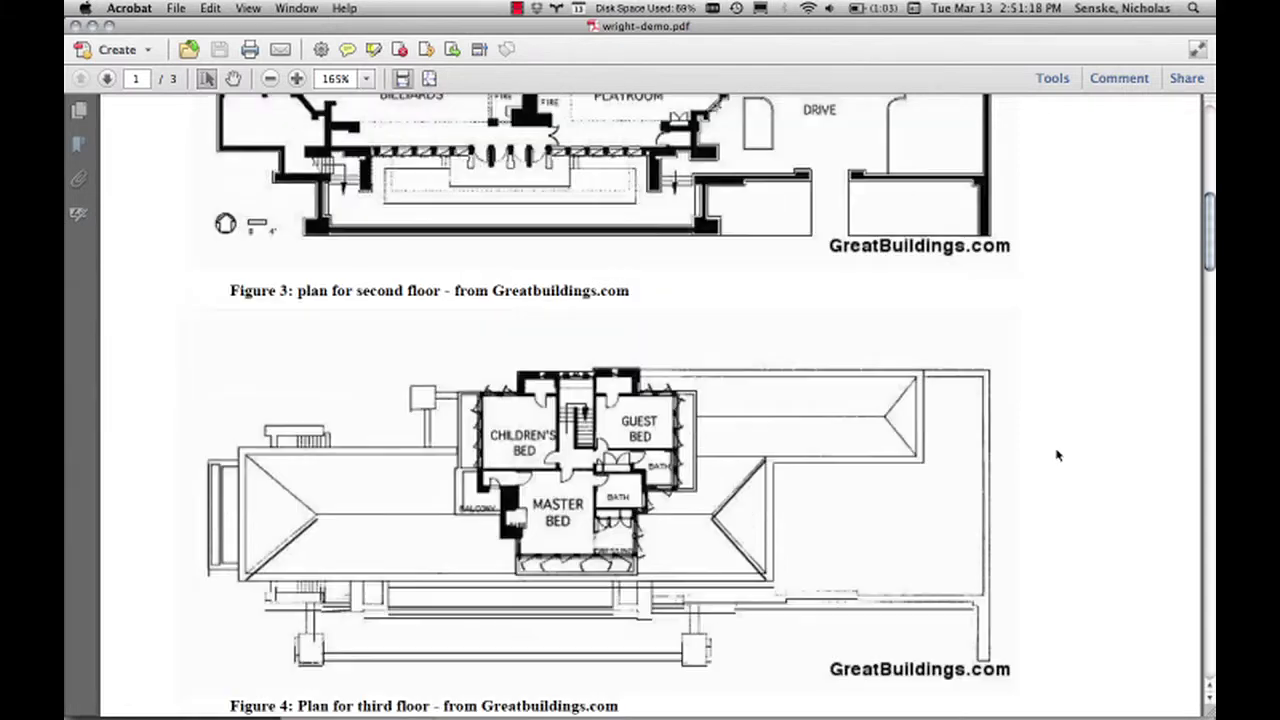
Examine the cross section drawing on page 2 and compare it with the floor plans on page 1.
{"action": "scroll", "coordinate": [1058, 455], "scroll_direction": "down", "scroll_amount": 15}
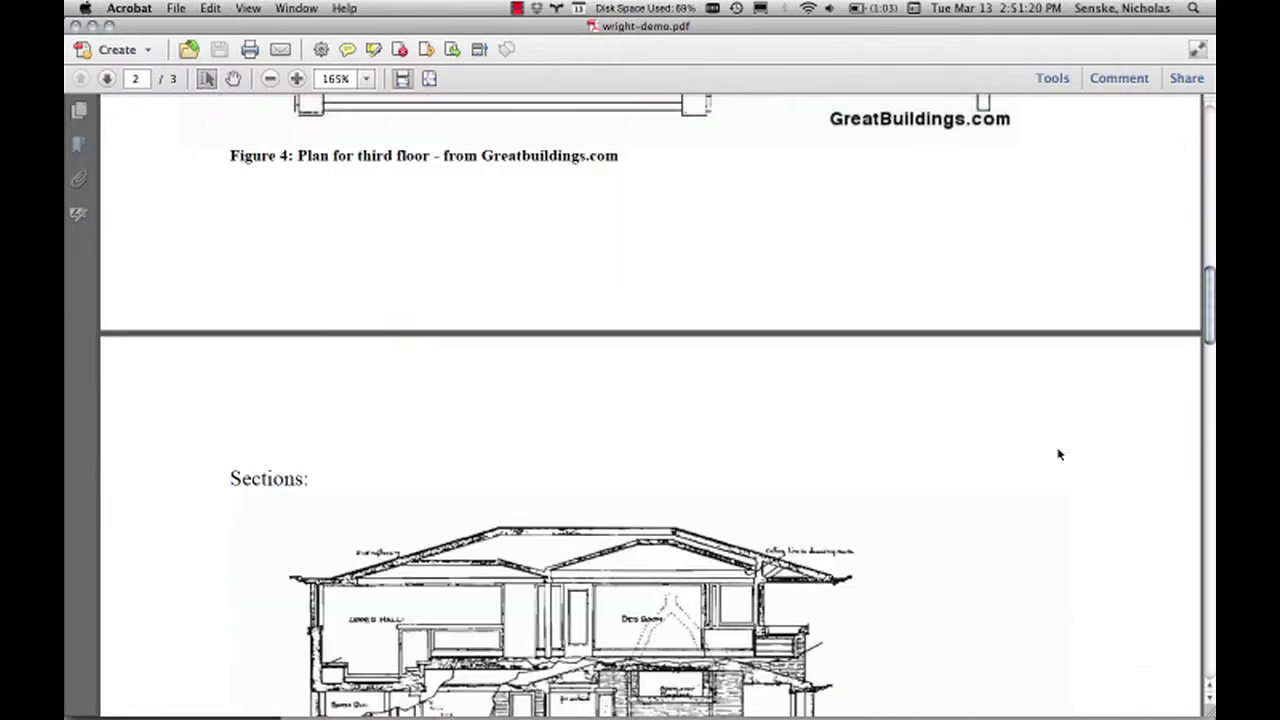
{"action": "scroll", "coordinate": [1058, 449], "scroll_direction": "down", "scroll_amount": 4}
{"action": "scroll", "coordinate": [1058, 449], "scroll_direction": "down", "scroll_amount": 1}
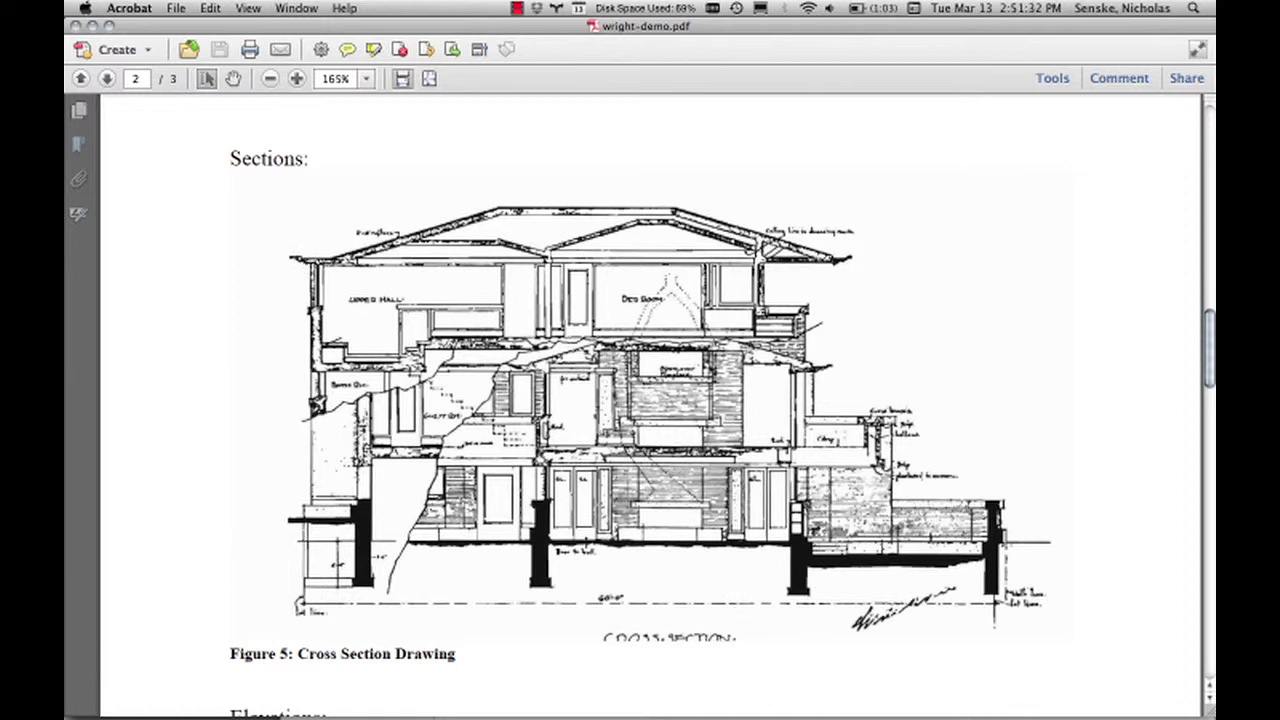
{"action": "scroll", "coordinate": [830, 364], "scroll_direction": "up", "scroll_amount": 3}
{"action": "scroll", "coordinate": [836, 360], "scroll_direction": "up", "scroll_amount": 18}
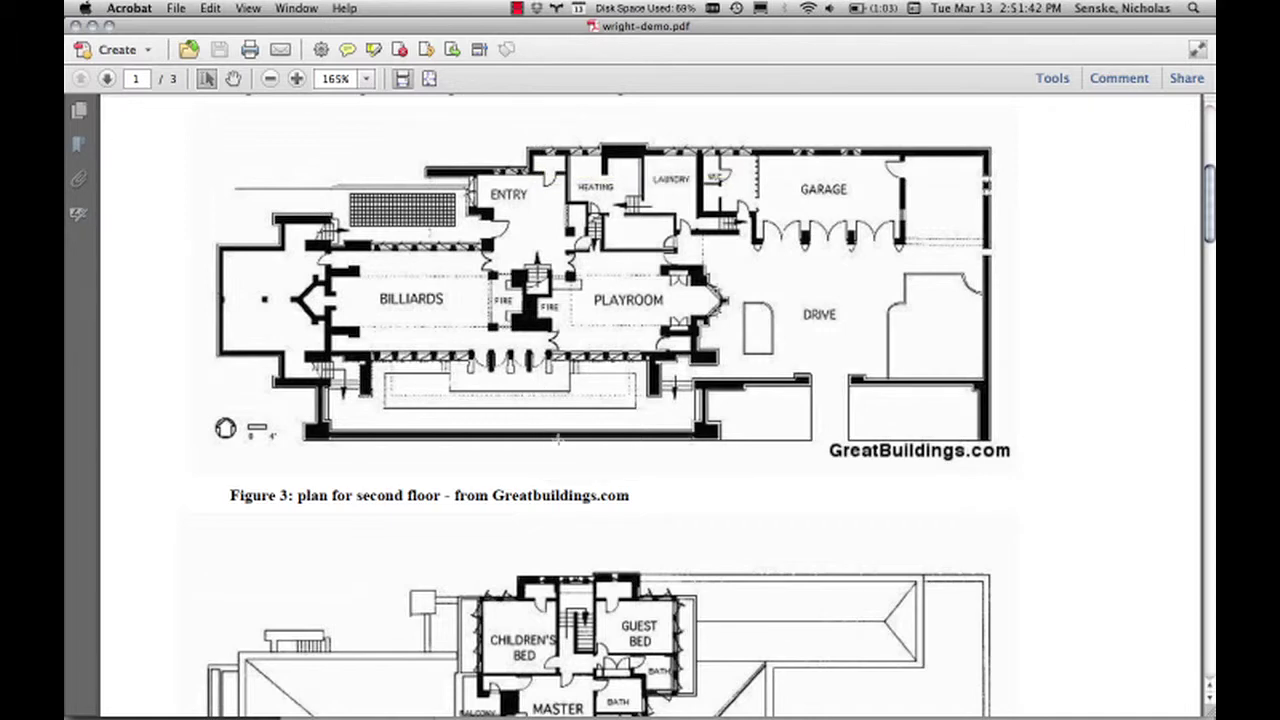
Review the south elevation, the concept section and the axonometric drawing, and return to the ground level plan on page 1.
{"action": "scroll", "coordinate": [560, 440], "scroll_direction": "down", "scroll_amount": 10}
{"action": "scroll", "coordinate": [593, 444], "scroll_direction": "down", "scroll_amount": 15}
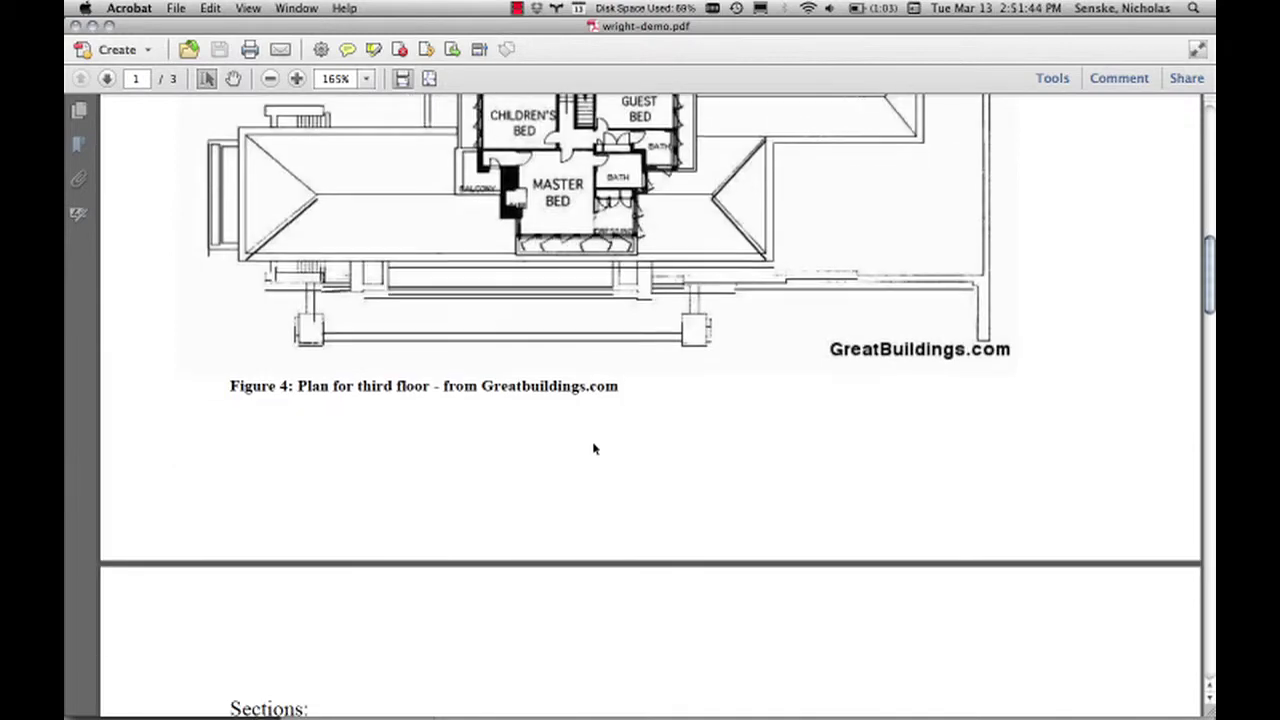
{"action": "scroll", "coordinate": [593, 444], "scroll_direction": "down", "scroll_amount": 7}
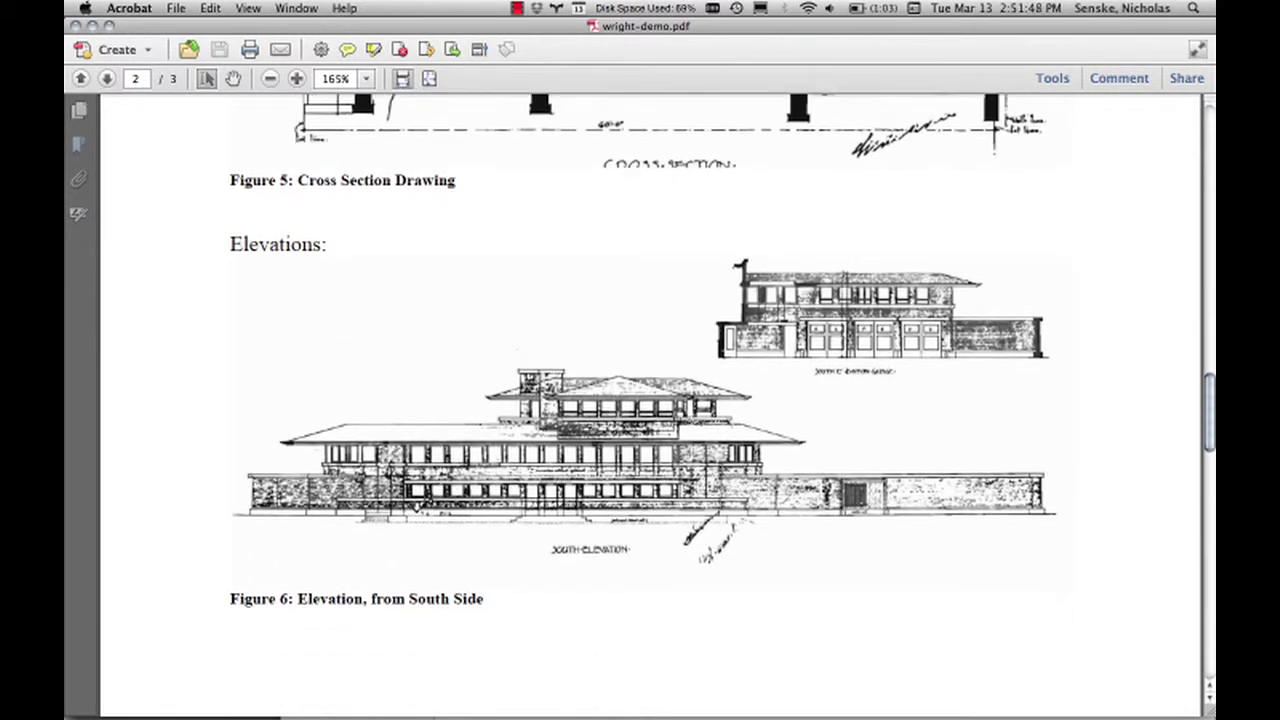
{"action": "scroll", "coordinate": [818, 442], "scroll_direction": "down", "scroll_amount": 2}
{"action": "scroll", "coordinate": [818, 442], "scroll_direction": "down", "scroll_amount": 14}
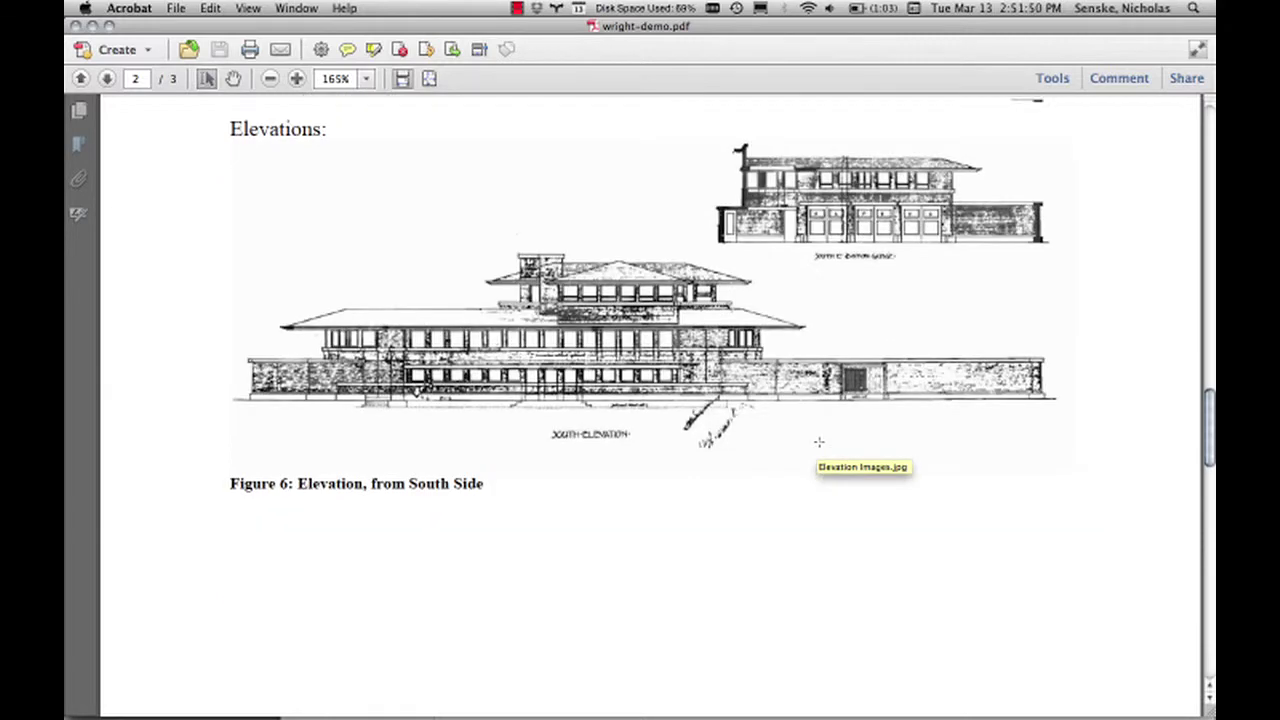
{"action": "scroll", "coordinate": [822, 441], "scroll_direction": "down", "scroll_amount": 3}
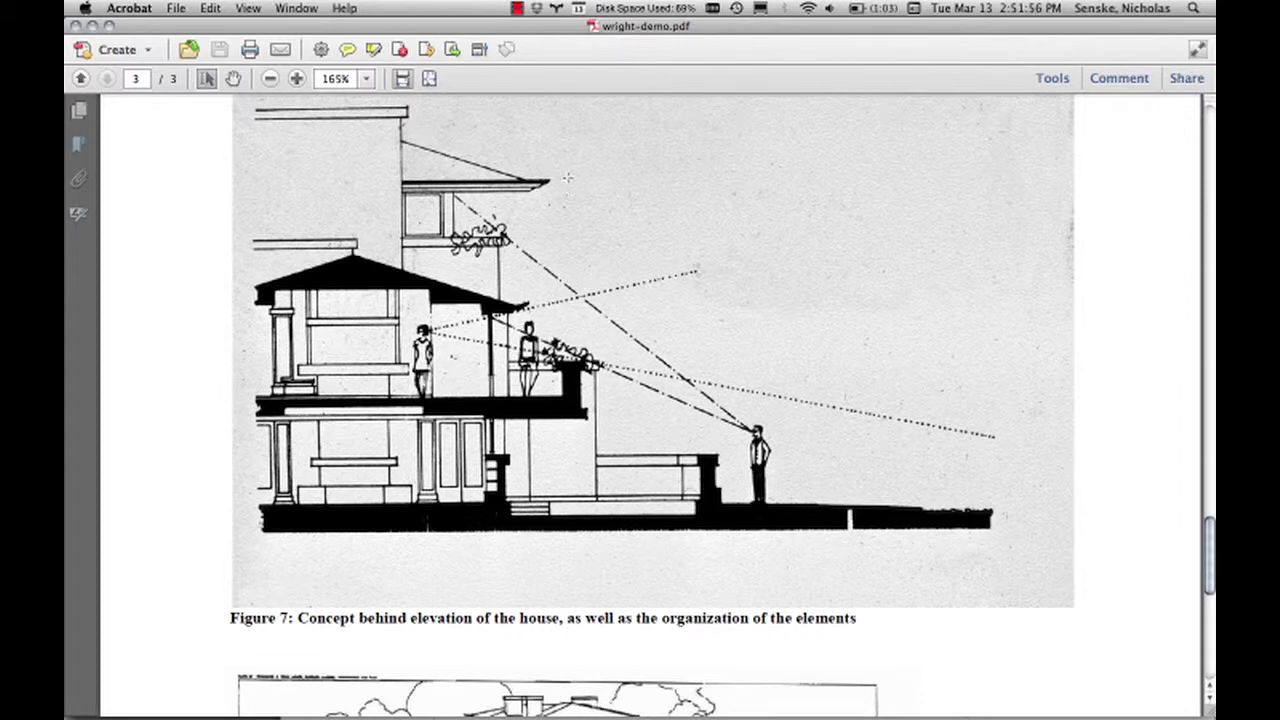
{"action": "scroll", "coordinate": [626, 333], "scroll_direction": "down", "scroll_amount": 12}
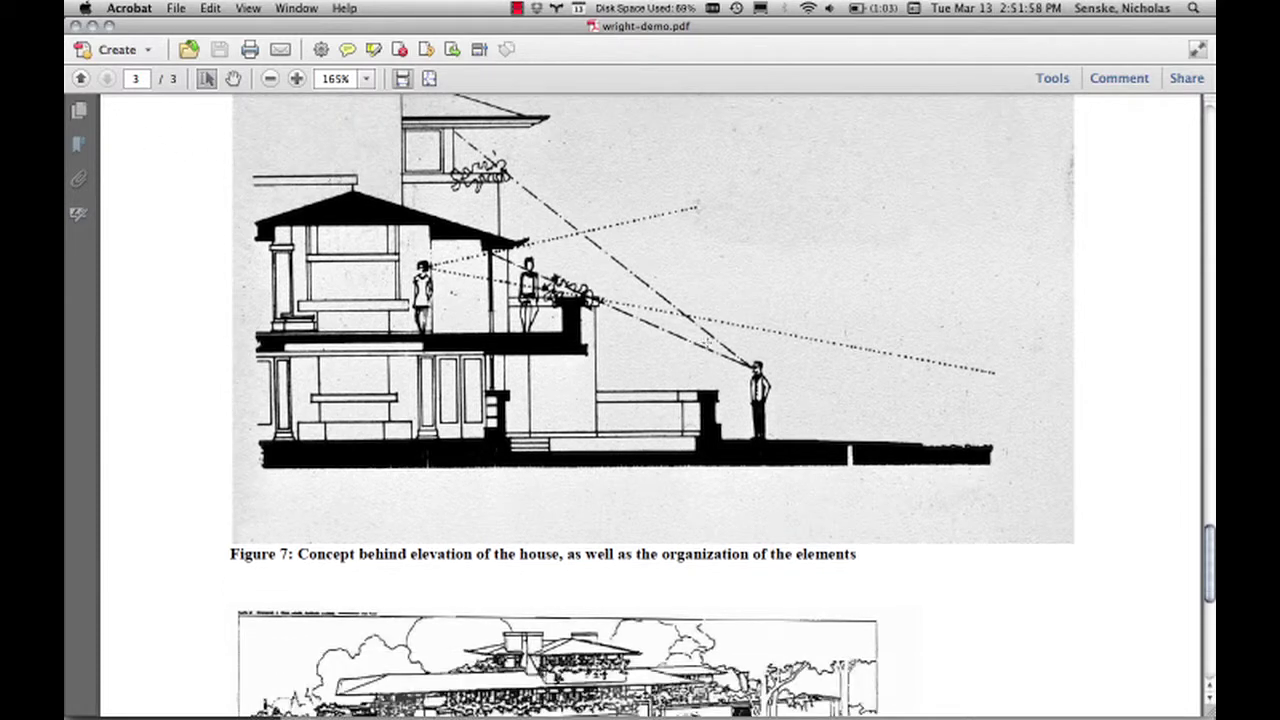
{"action": "scroll", "coordinate": [723, 340], "scroll_direction": "down", "scroll_amount": 2}
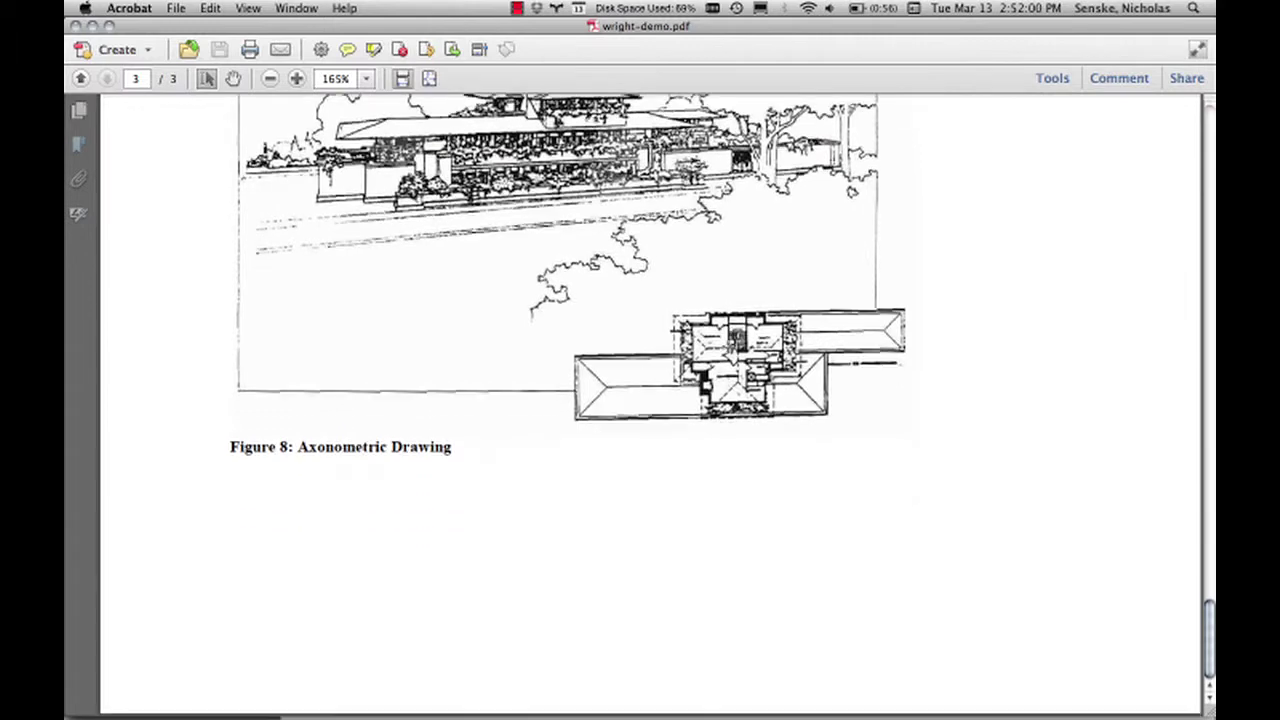
{"action": "left_click_drag", "start_coordinate": [1210, 612], "coordinate": [1210, 115]}
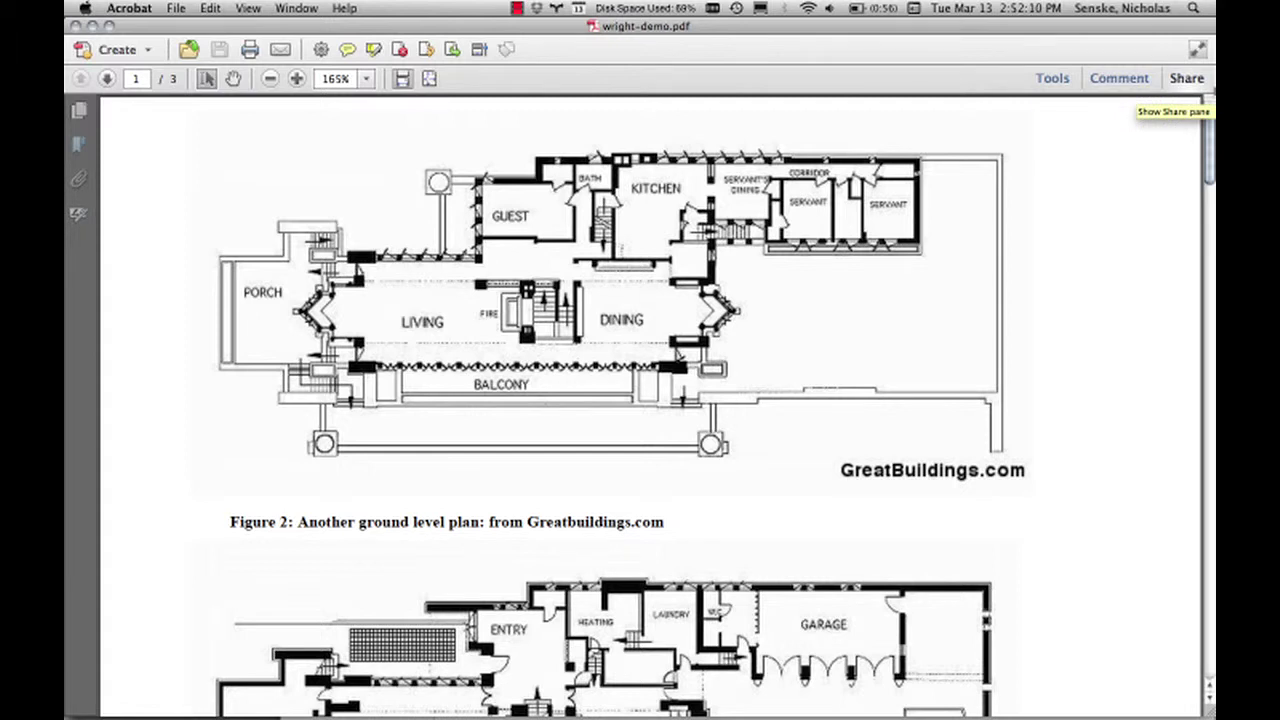
{"action": "mouse_move", "coordinate": [700, 716]}
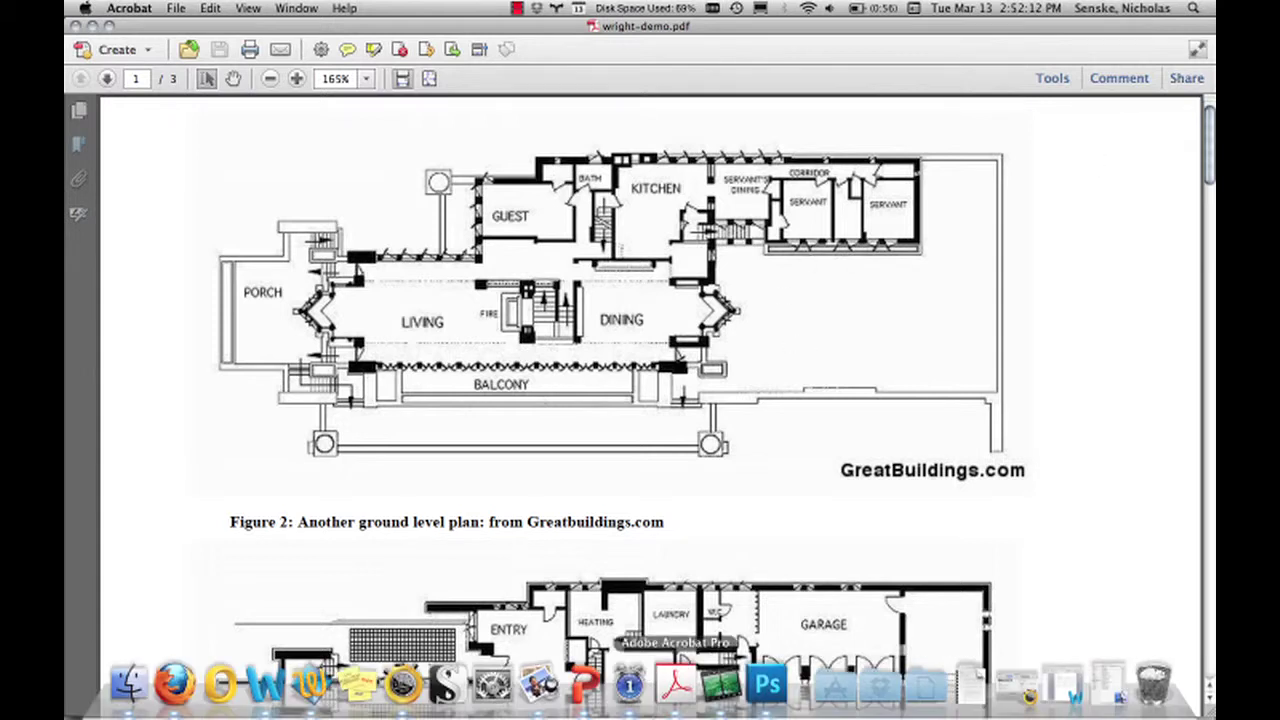
{"action": "left_click", "coordinate": [768, 685]}
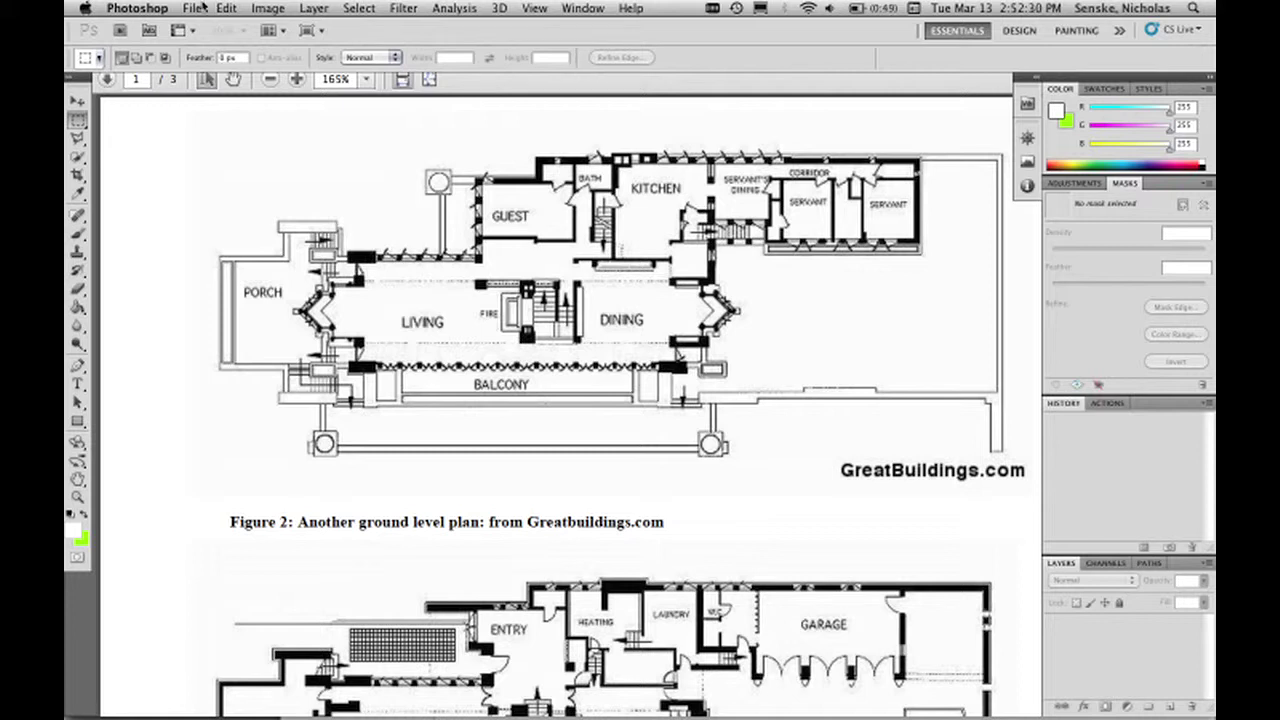
{"action": "mouse_move", "coordinate": [657, 706]}
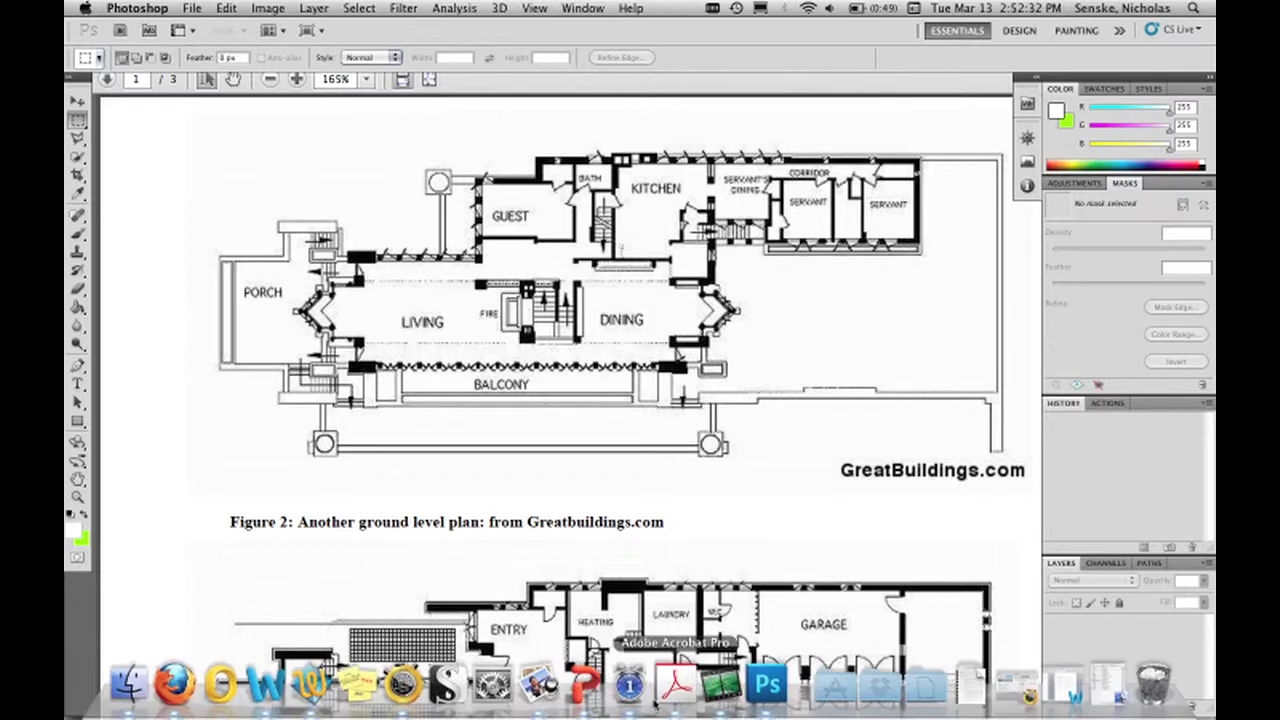
{"action": "left_click", "coordinate": [675, 686]}
{"action": "left_click", "coordinate": [606, 285]}
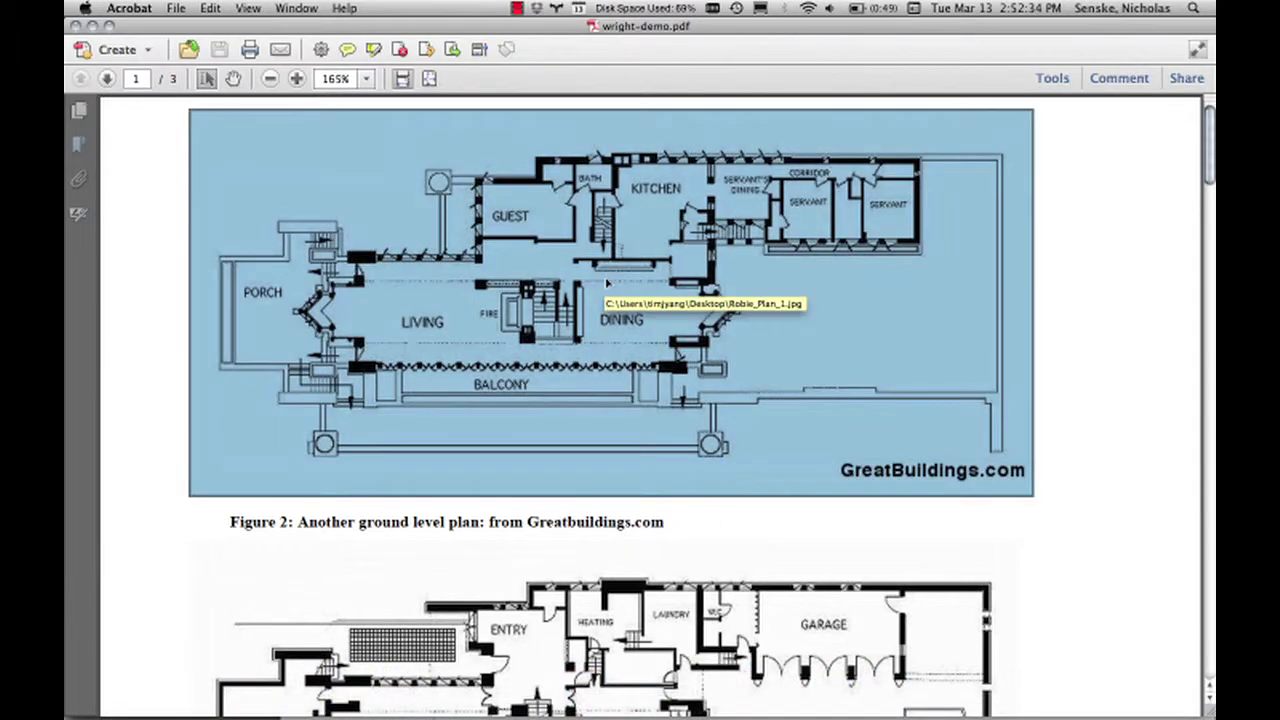
{"action": "right_click", "coordinate": [606, 285]}
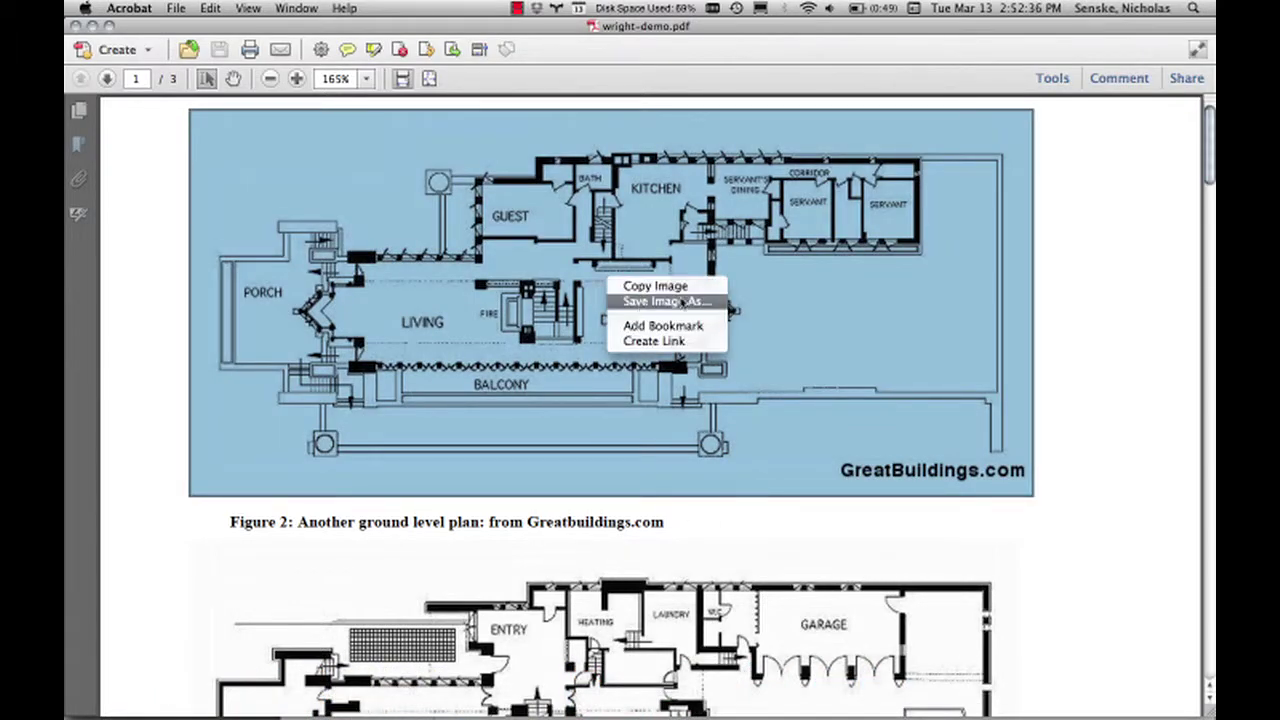
{"action": "left_click", "coordinate": [1093, 284]}
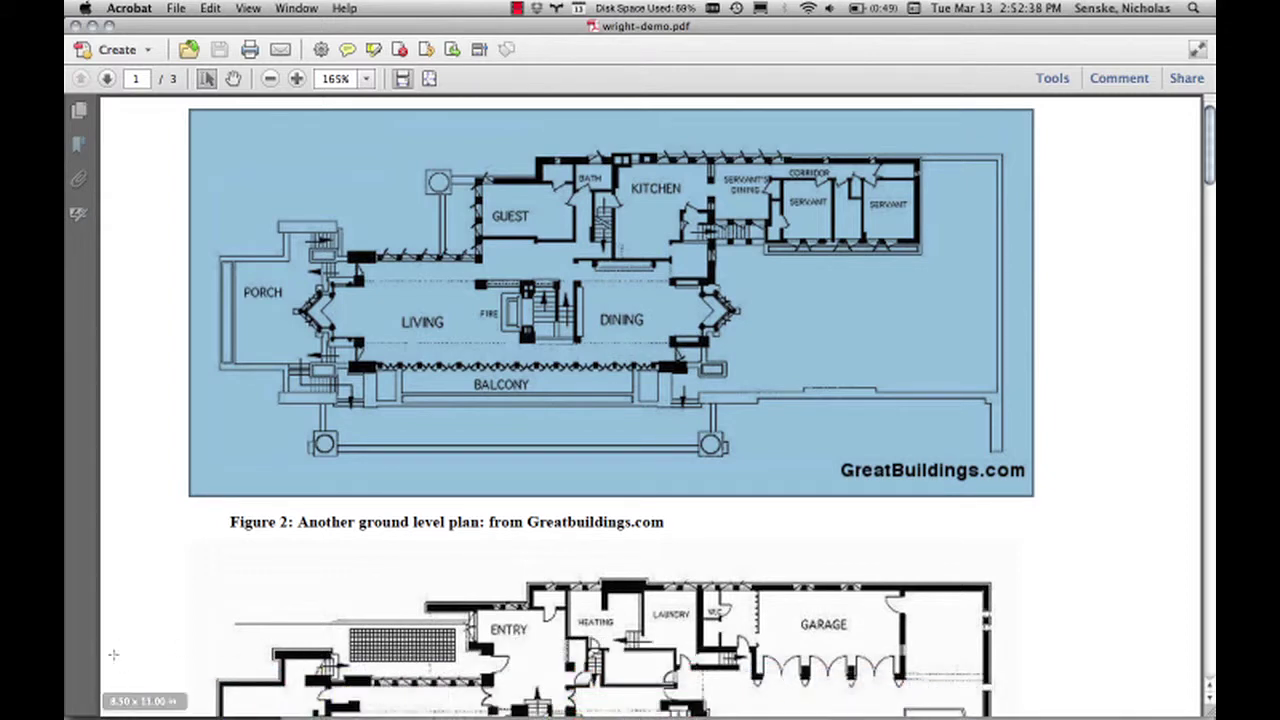
Switch to Photoshop and open wright-demo.pdf from the Desktop for import.
{"action": "mouse_move", "coordinate": [720, 708]}
{"action": "left_click", "coordinate": [766, 708]}
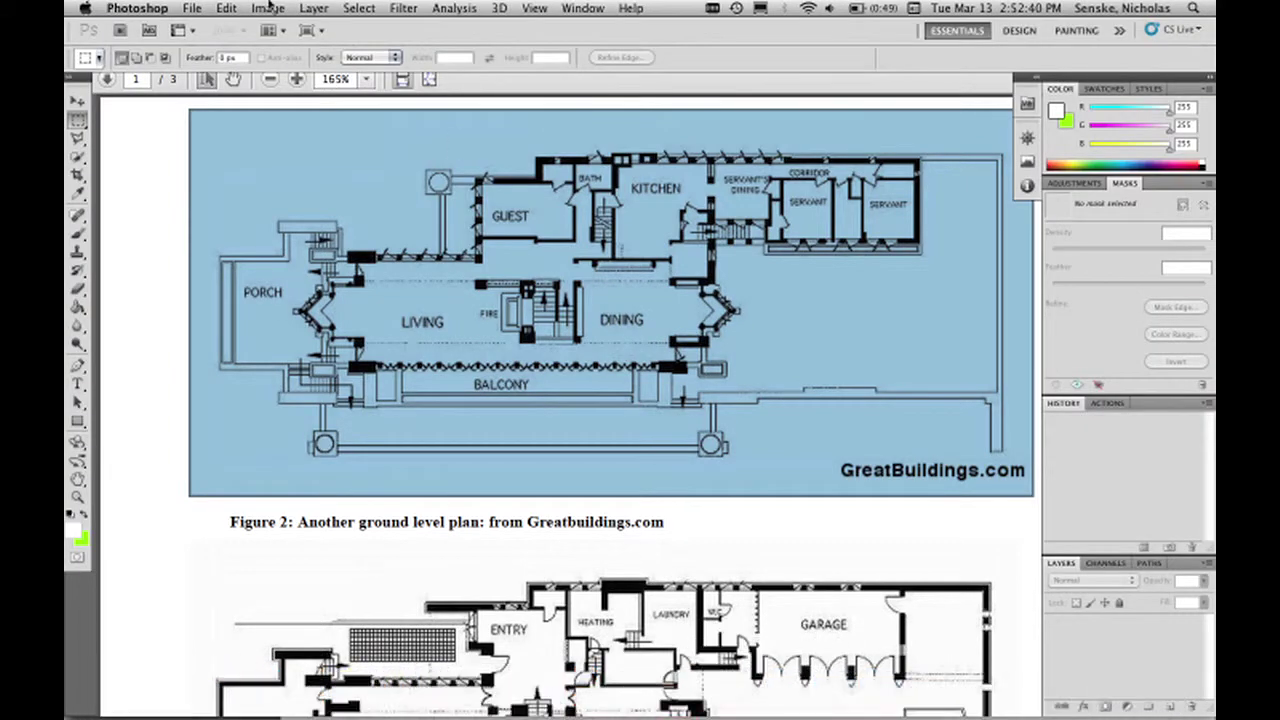
{"action": "left_click", "coordinate": [190, 8]}
{"action": "left_click", "coordinate": [210, 40]}
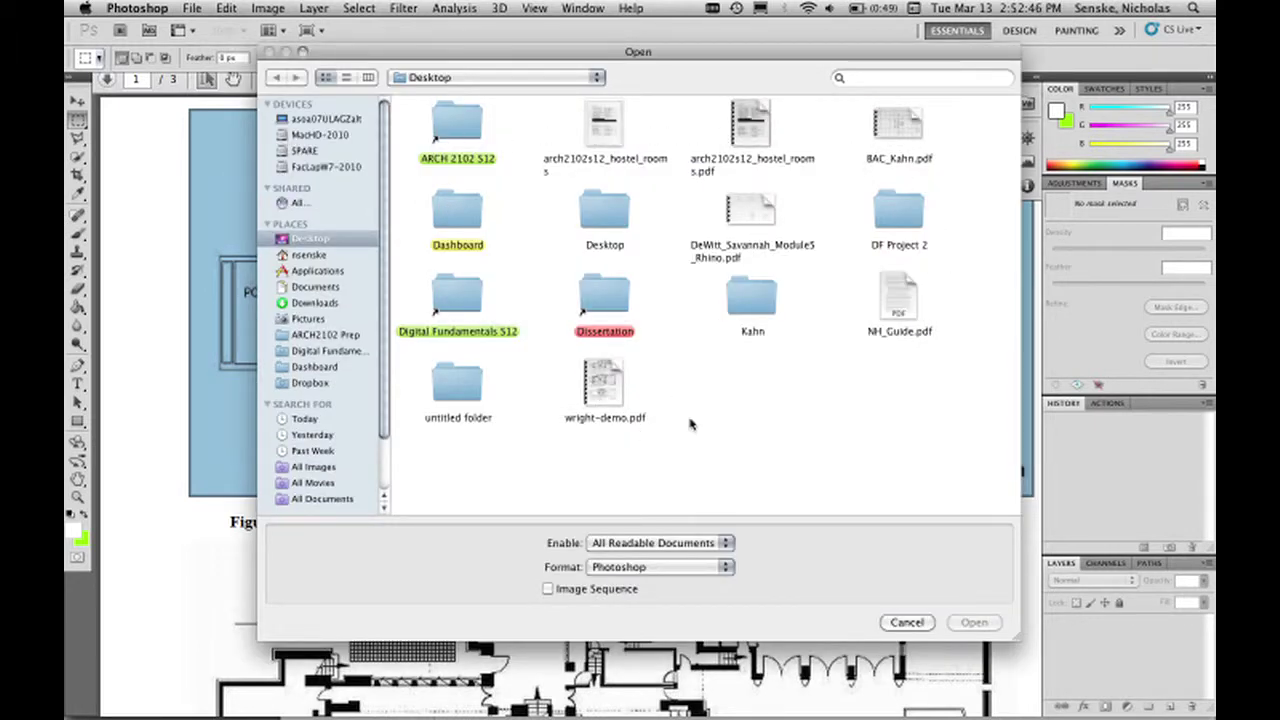
{"action": "double_click", "coordinate": [622, 372]}
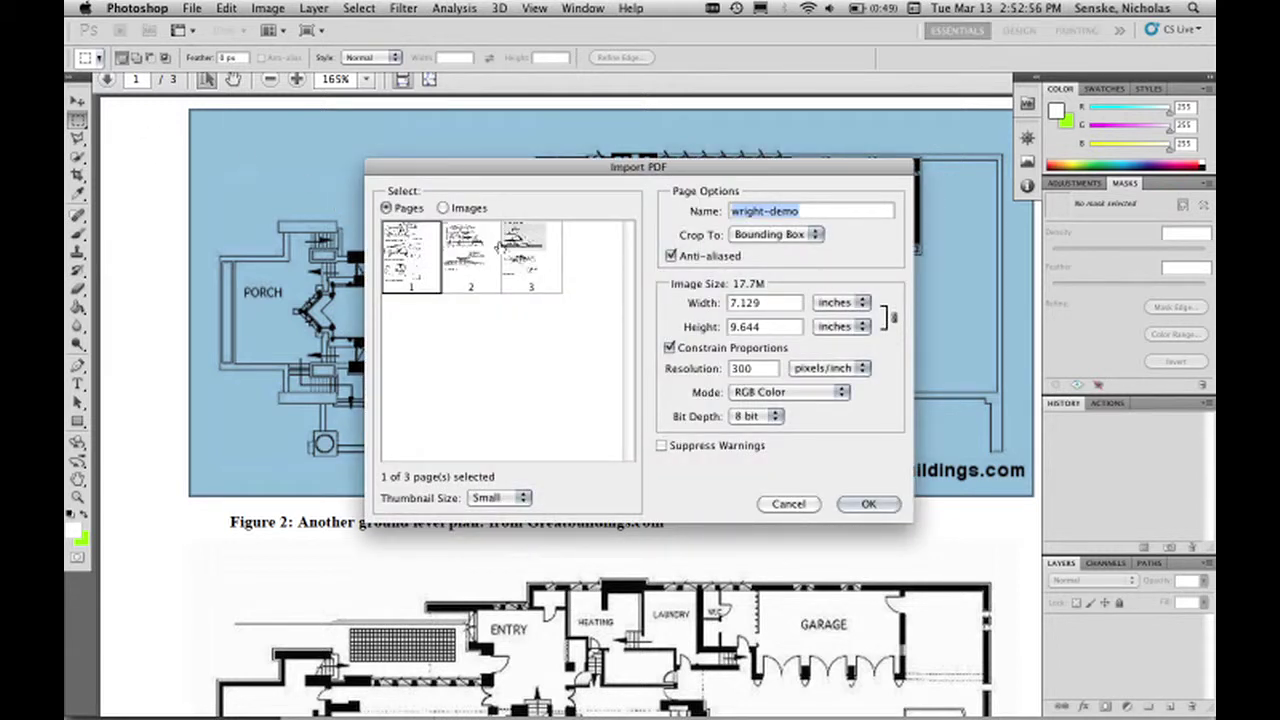
Import page 1 of the PDF at a resolution of 300 pixels/inch.
{"action": "left_click", "coordinate": [764, 368]}
{"action": "double_click", "coordinate": [750, 368]}
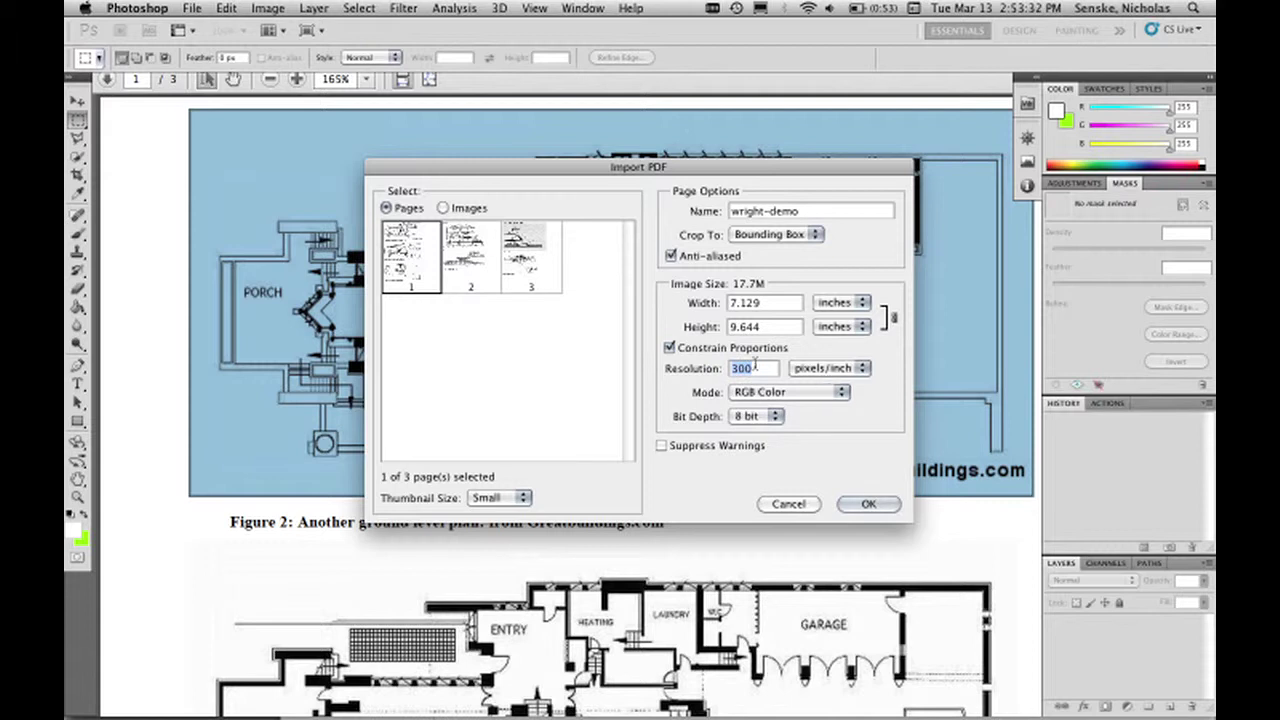
{"action": "left_click", "coordinate": [868, 504]}
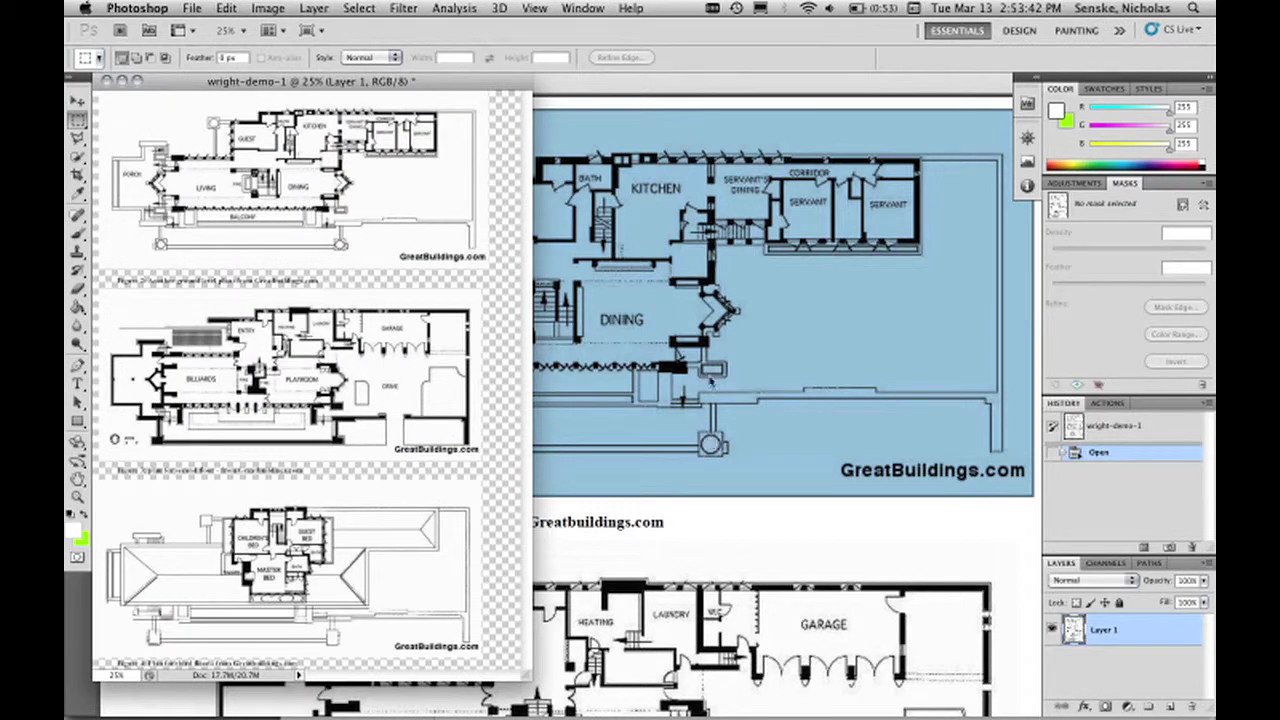
Inspect the line quality of the imported page up close around the playroom and laundry of the second floor plan.
{"action": "left_click_drag", "start_coordinate": [333, 88], "coordinate": [440, 88]}
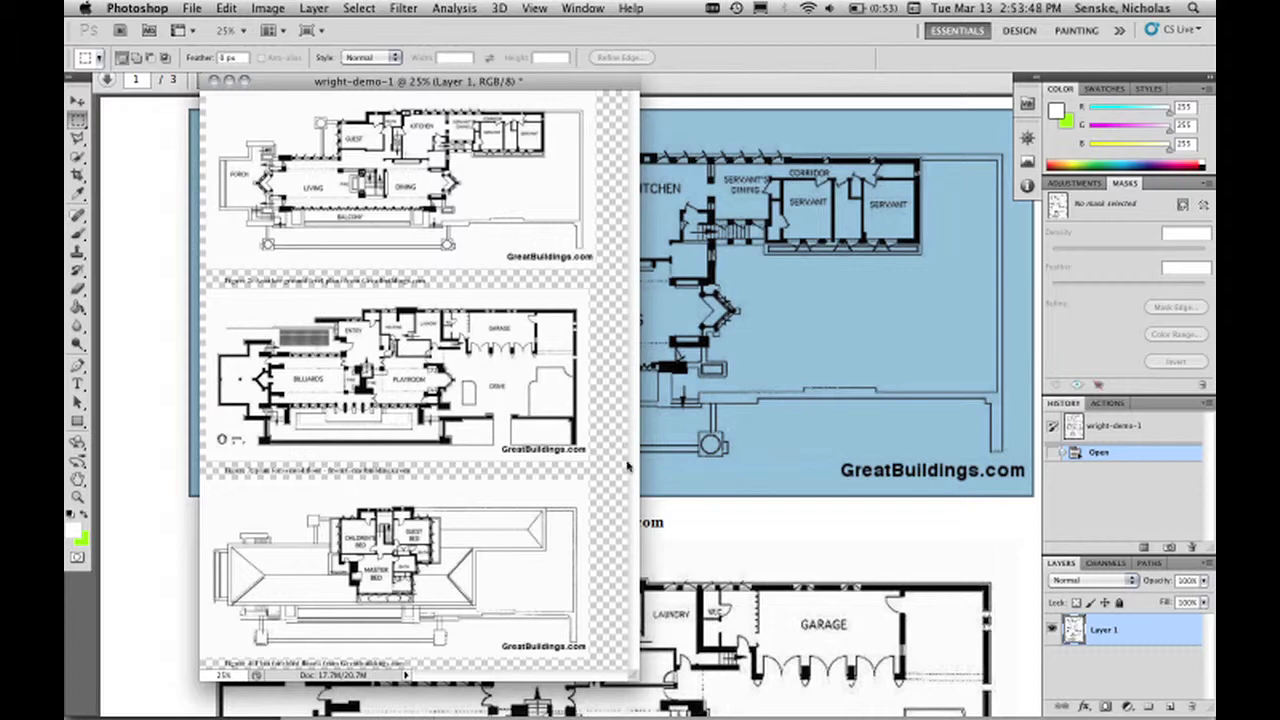
{"action": "left_click", "coordinate": [85, 497]}
{"action": "left_click", "coordinate": [378, 405]}
{"action": "left_click", "coordinate": [460, 411]}
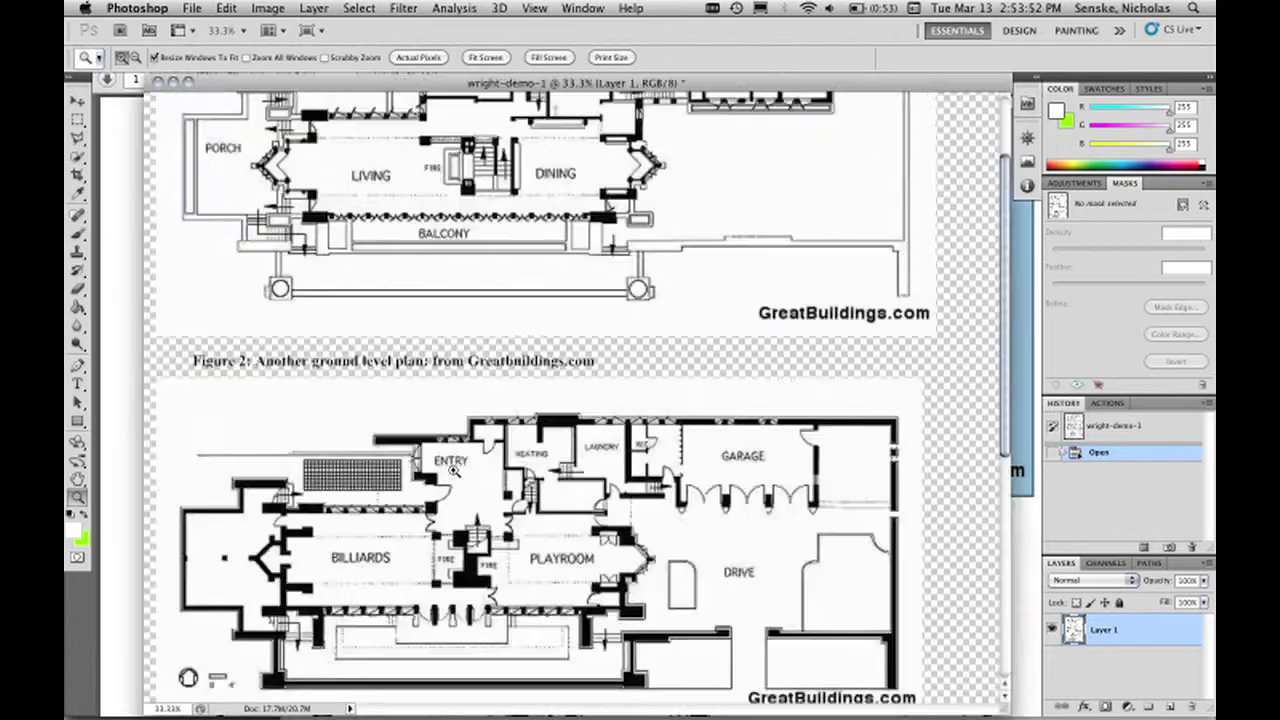
{"action": "left_click", "coordinate": [545, 295]}
{"action": "left_click", "coordinate": [565, 305]}
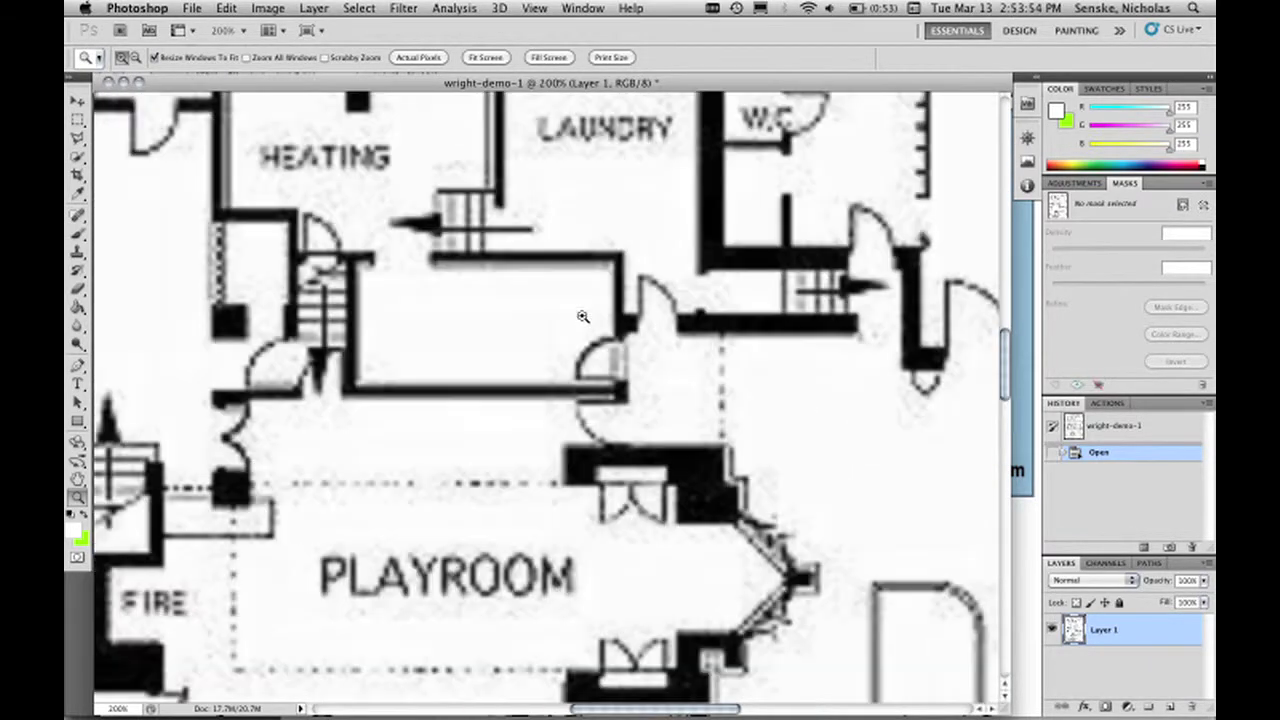
{"action": "left_click", "coordinate": [580, 320]}
{"action": "left_click", "coordinate": [606, 335]}
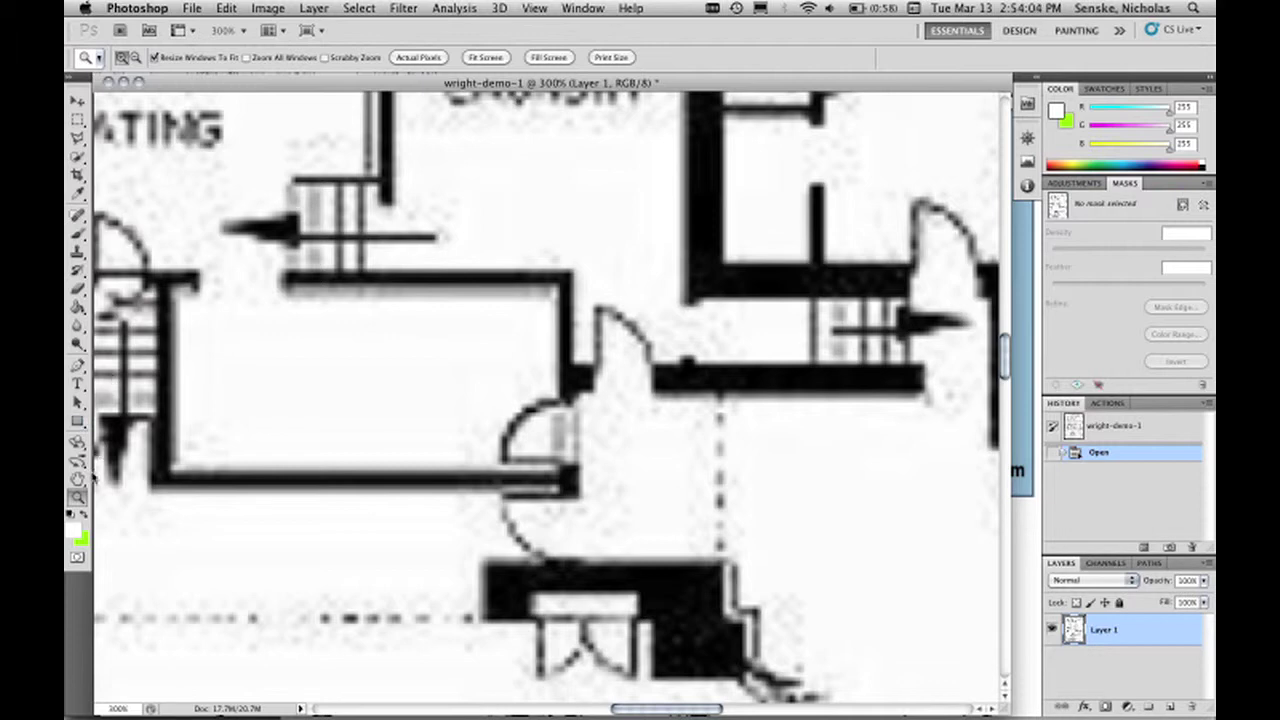
{"action": "left_click", "coordinate": [240, 418], "text": "alt"}
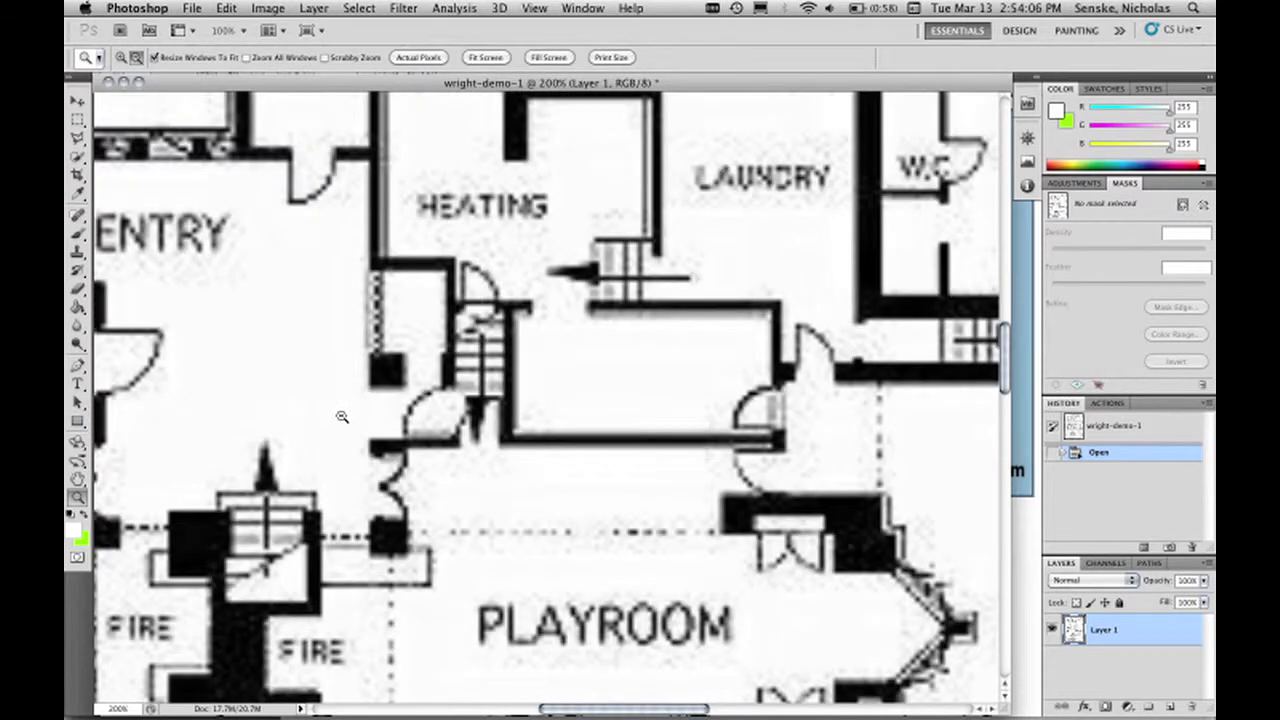
Start a new document and switch its width and height units from pixels to inches.
{"action": "left_click", "coordinate": [341, 416], "text": "alt"}
{"action": "left_click", "coordinate": [404, 410], "text": "alt"}
{"action": "left_click", "coordinate": [418, 399], "text": "alt"}
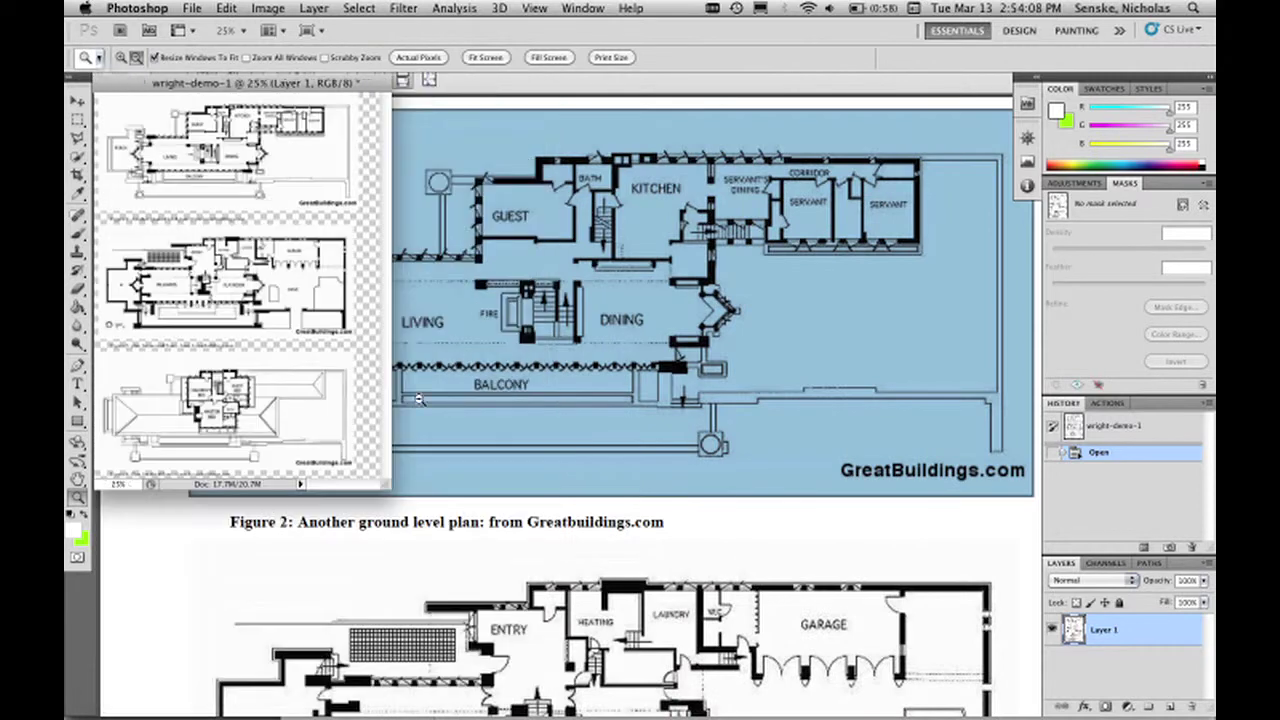
{"action": "left_click", "coordinate": [191, 8]}
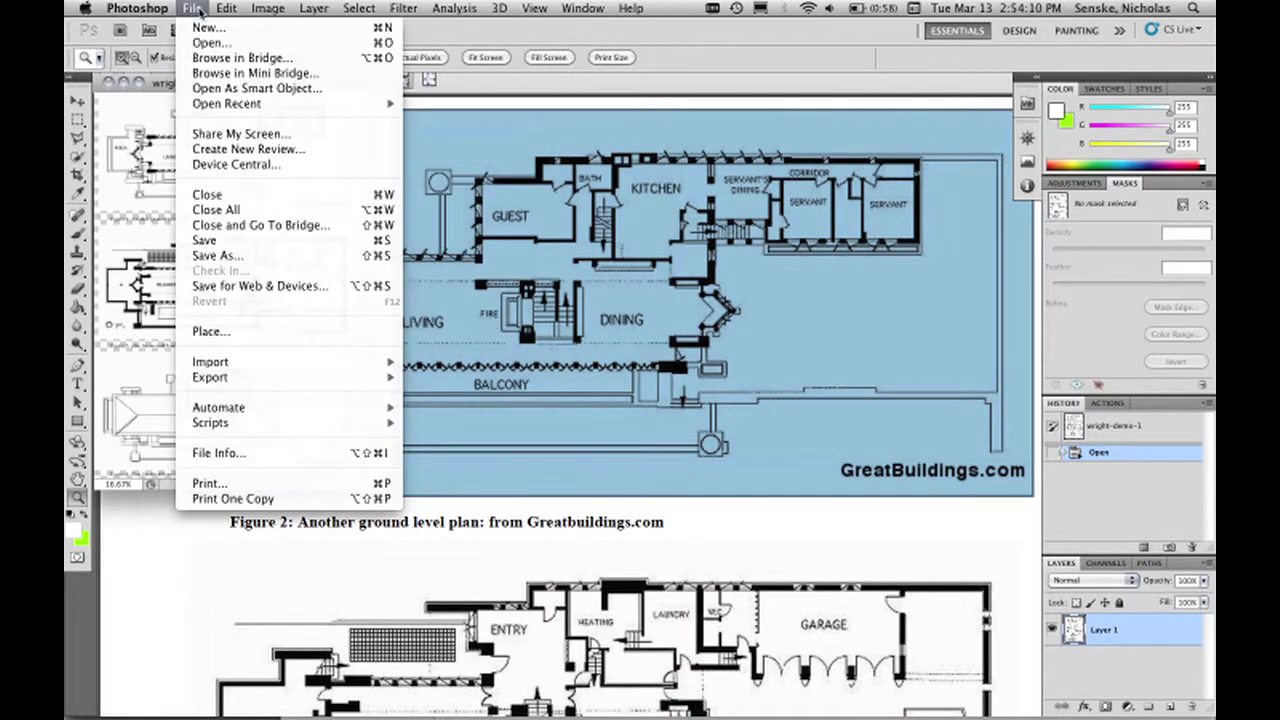
{"action": "left_click", "coordinate": [472, 180]}
{"action": "key", "text": "super+n"}
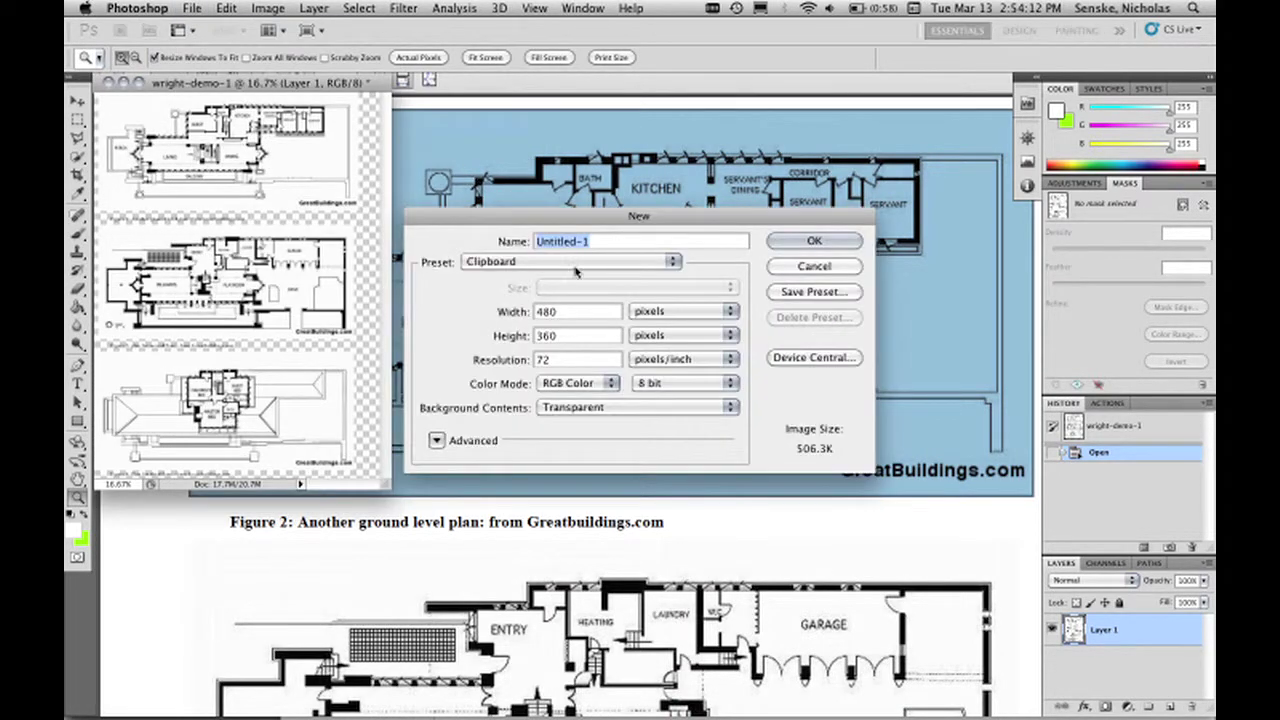
{"action": "left_click", "coordinate": [585, 261]}
{"action": "left_click", "coordinate": [585, 261]}
{"action": "left_click", "coordinate": [680, 311]}
{"action": "left_click", "coordinate": [660, 325]}
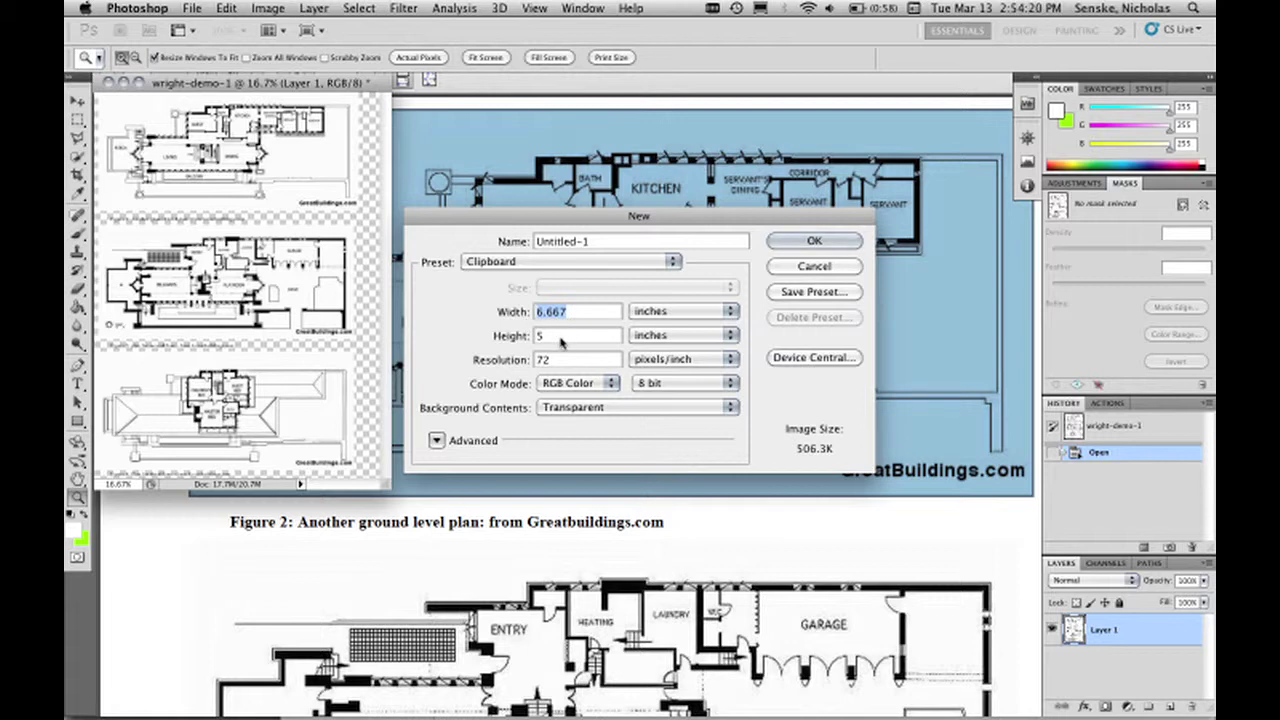
Create the new document 24 inches wide and 36 inches high at a resolution of 300 pixels/inch.
{"action": "type", "text": "24"}
{"action": "key", "text": "Tab"}
{"action": "type", "text": "36"}
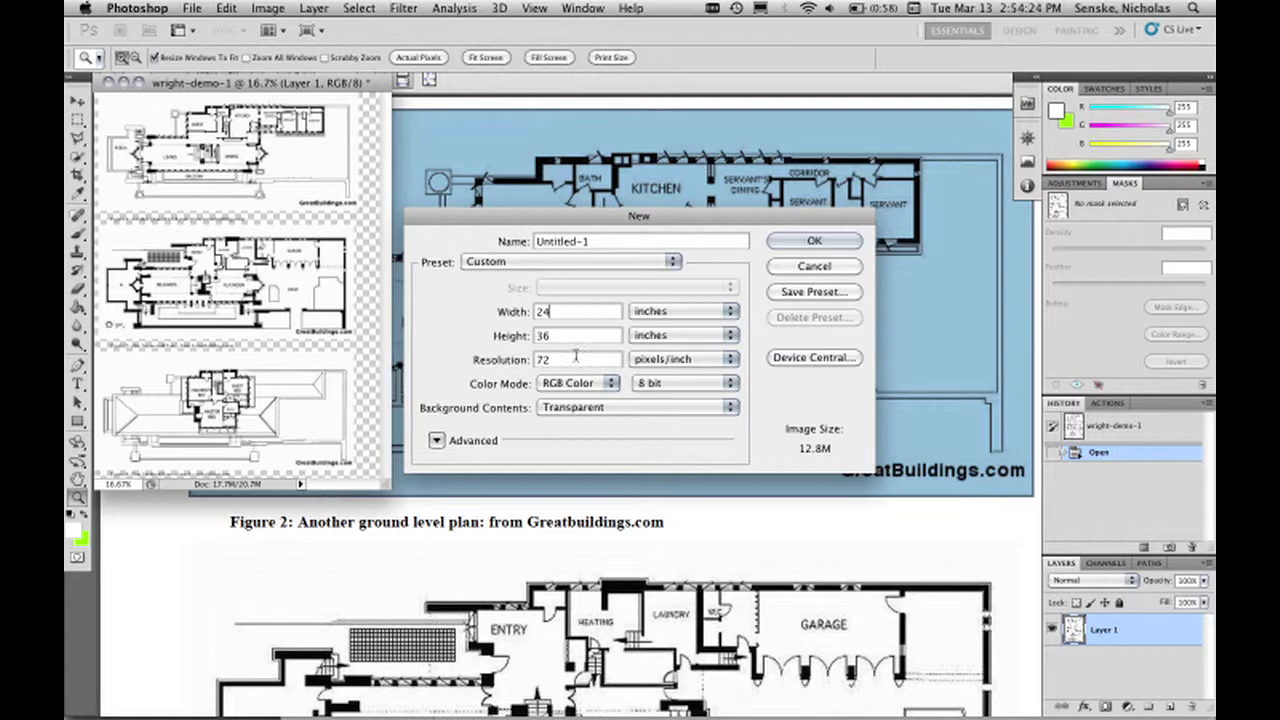
{"action": "key", "text": "Tab"}
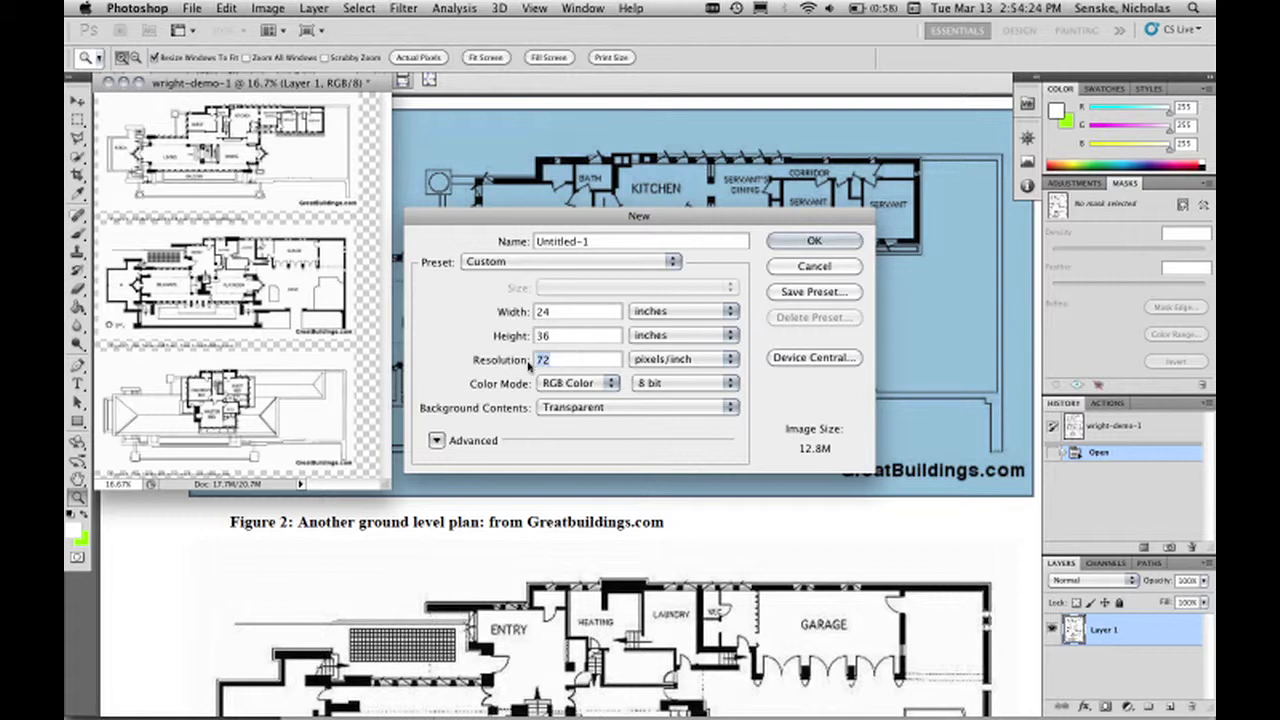
{"action": "type", "text": "300"}
{"action": "left_click", "coordinate": [570, 336]}
{"action": "left_click", "coordinate": [812, 242]}
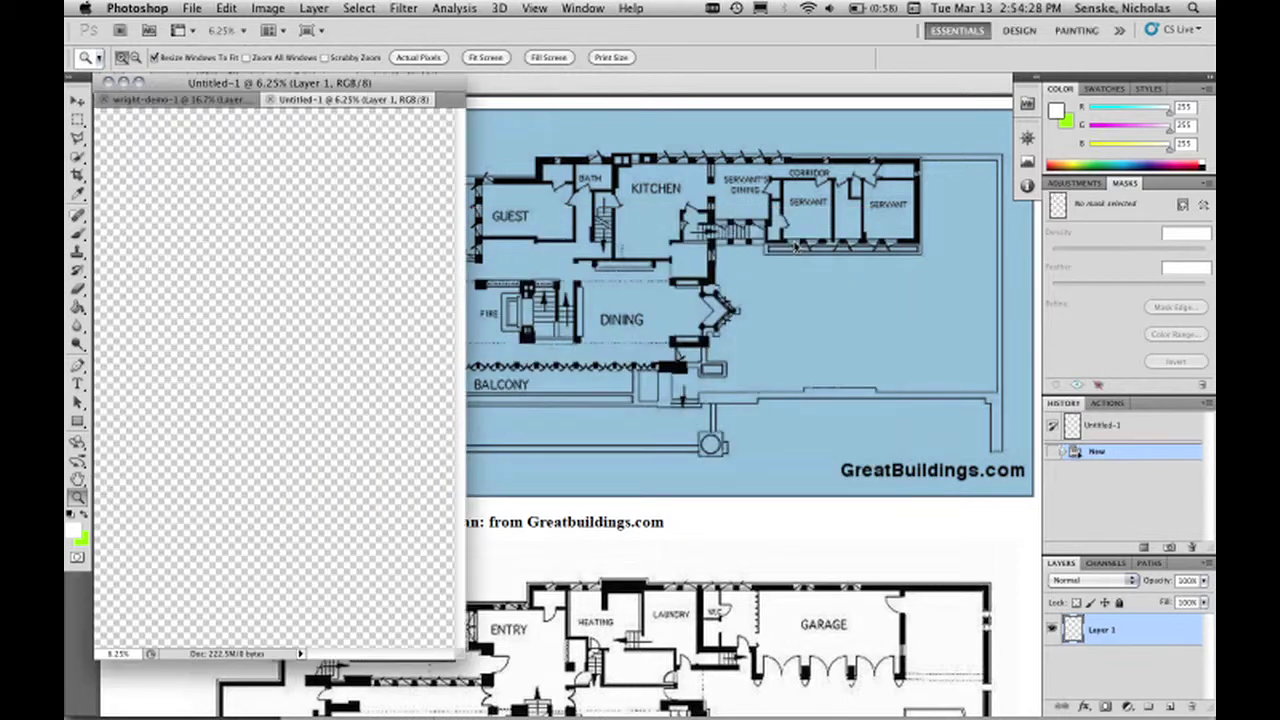
Change the canvas size of the new document to 36 inches wide by 24 inches high.
{"action": "left_click_drag", "start_coordinate": [375, 85], "coordinate": [562, 90]}
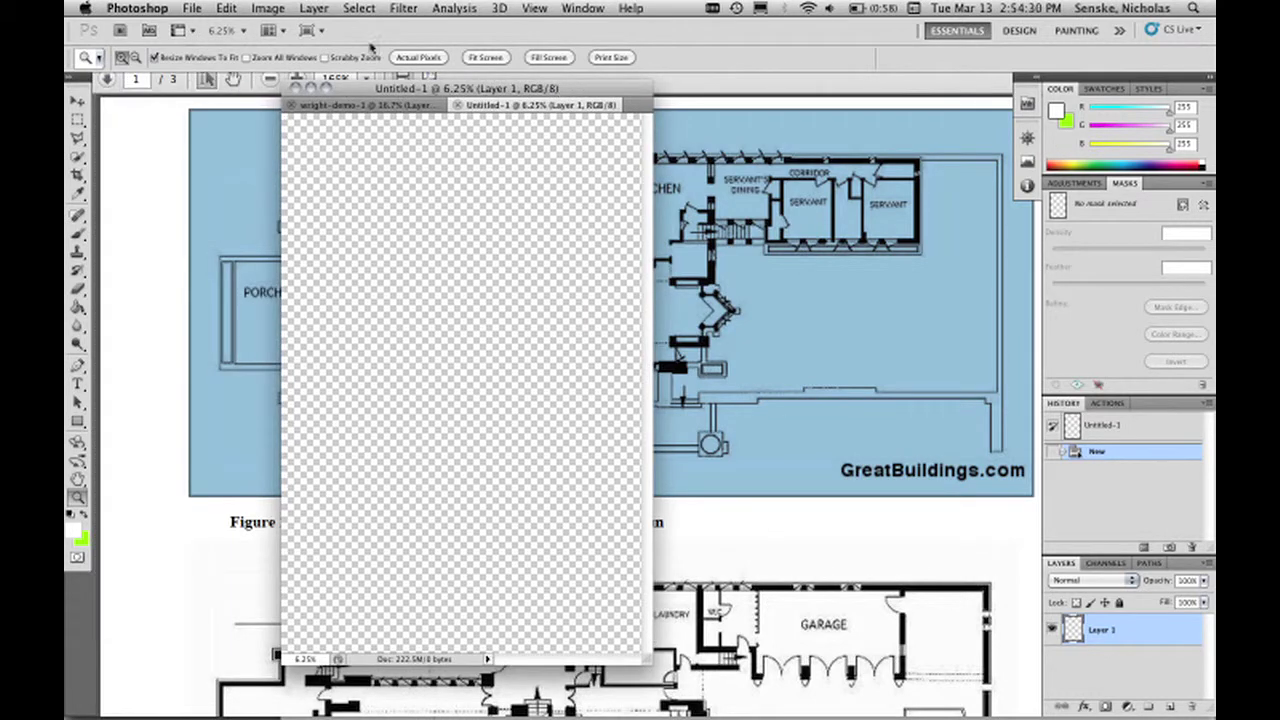
{"action": "left_click", "coordinate": [226, 8]}
{"action": "left_click", "coordinate": [297, 163]}
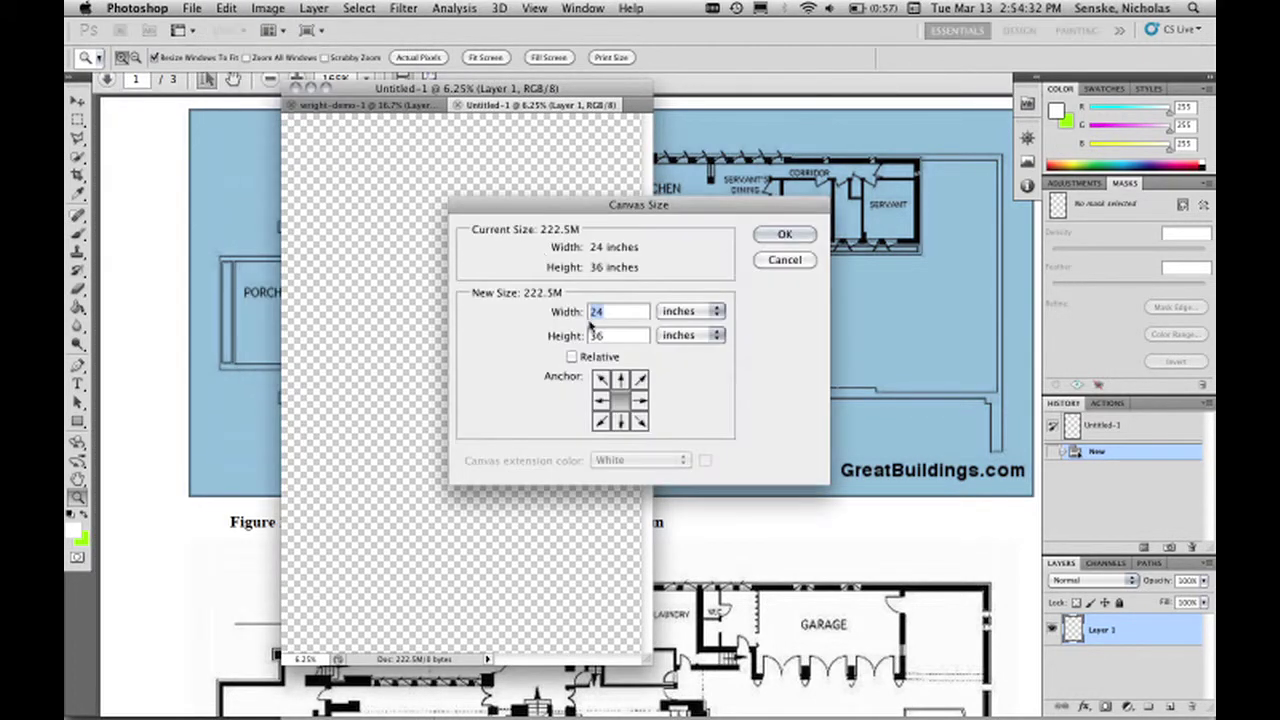
{"action": "type", "text": "36"}
{"action": "key", "text": "Tab"}
{"action": "type", "text": "24"}
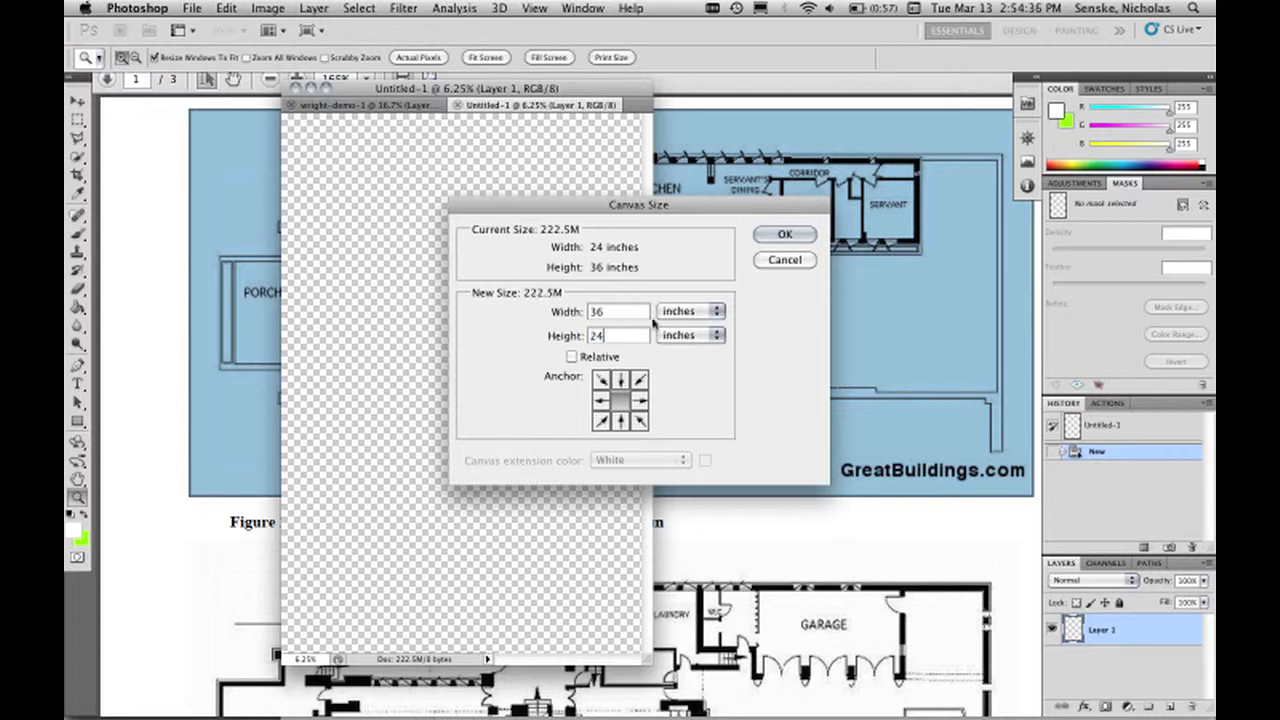
{"action": "left_click", "coordinate": [772, 236]}
{"action": "left_click", "coordinate": [752, 267]}
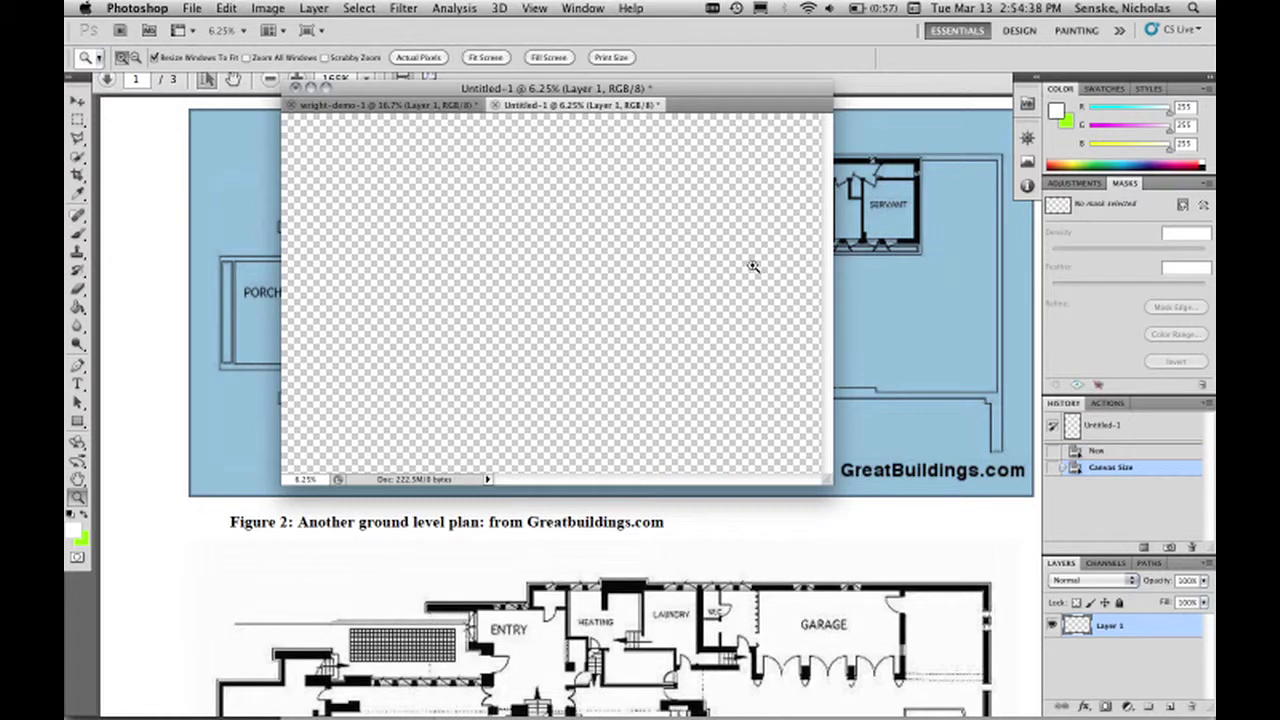
Copy the uppermost floor plan from wright-demo-1 into the new document and move it toward the canvas's upper-left area.
{"action": "left_click_drag", "start_coordinate": [646, 92], "coordinate": [660, 230]}
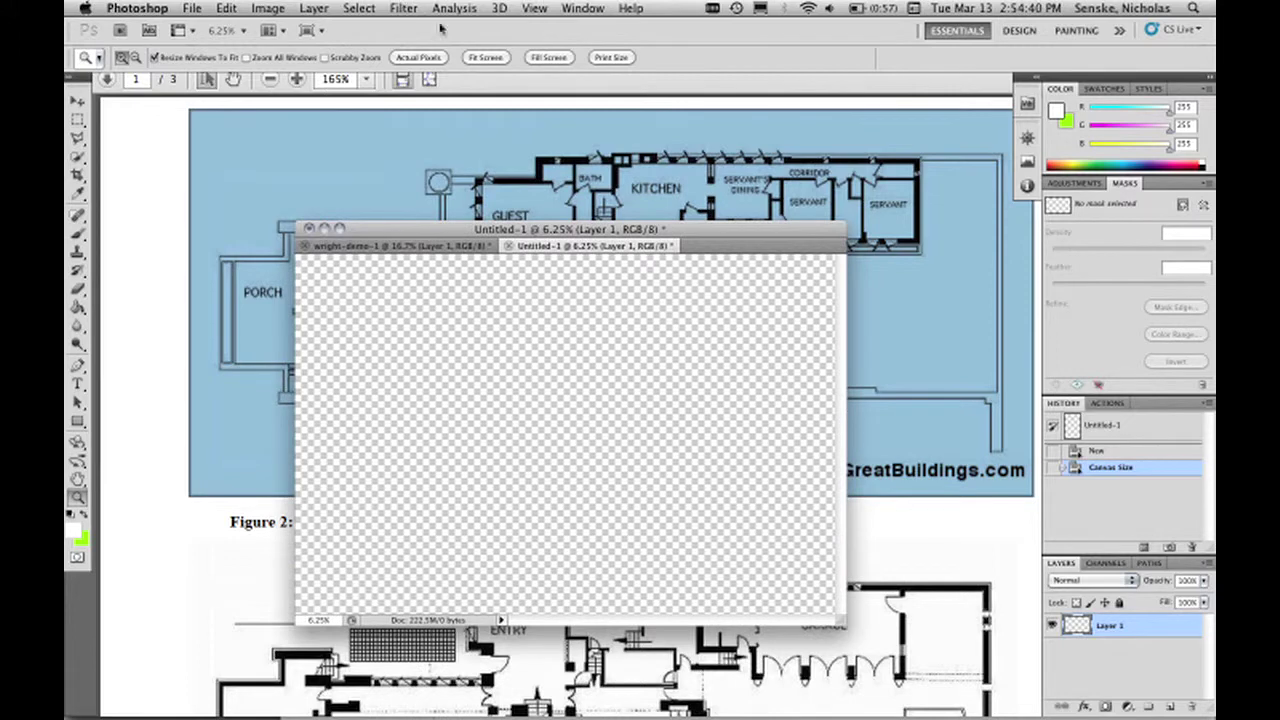
{"action": "left_click", "coordinate": [582, 8]}
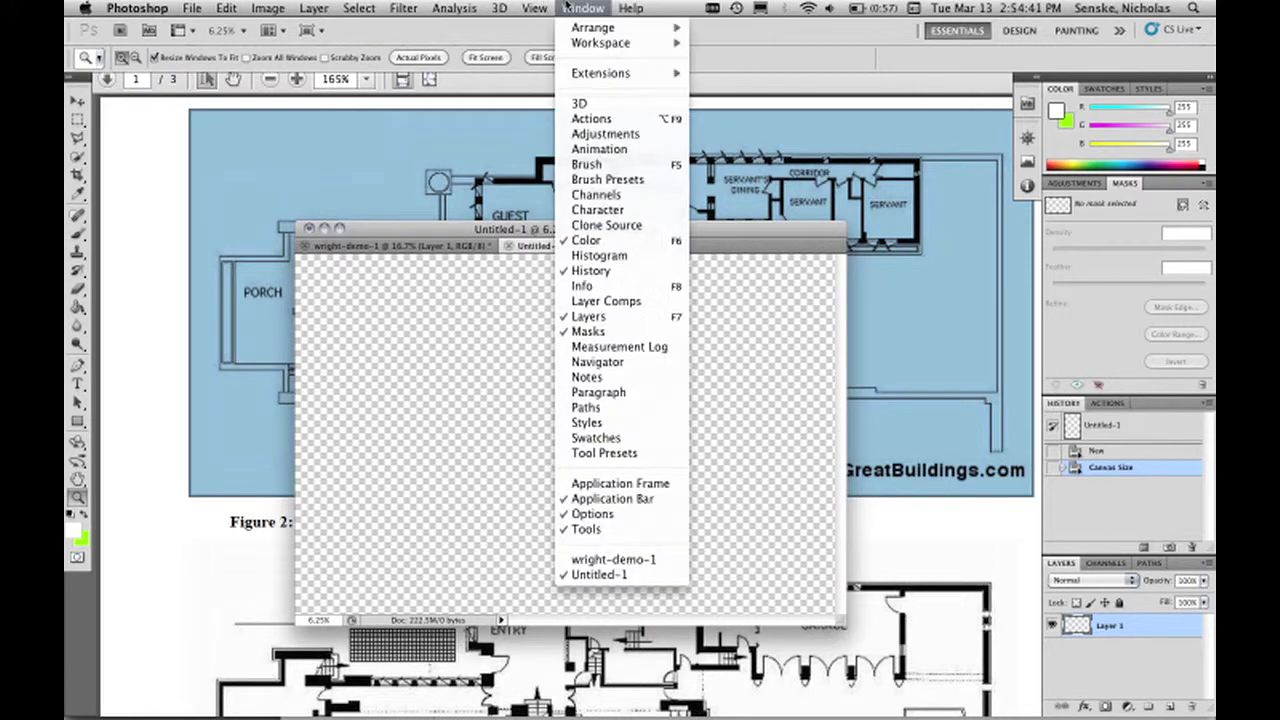
{"action": "left_click", "coordinate": [610, 559]}
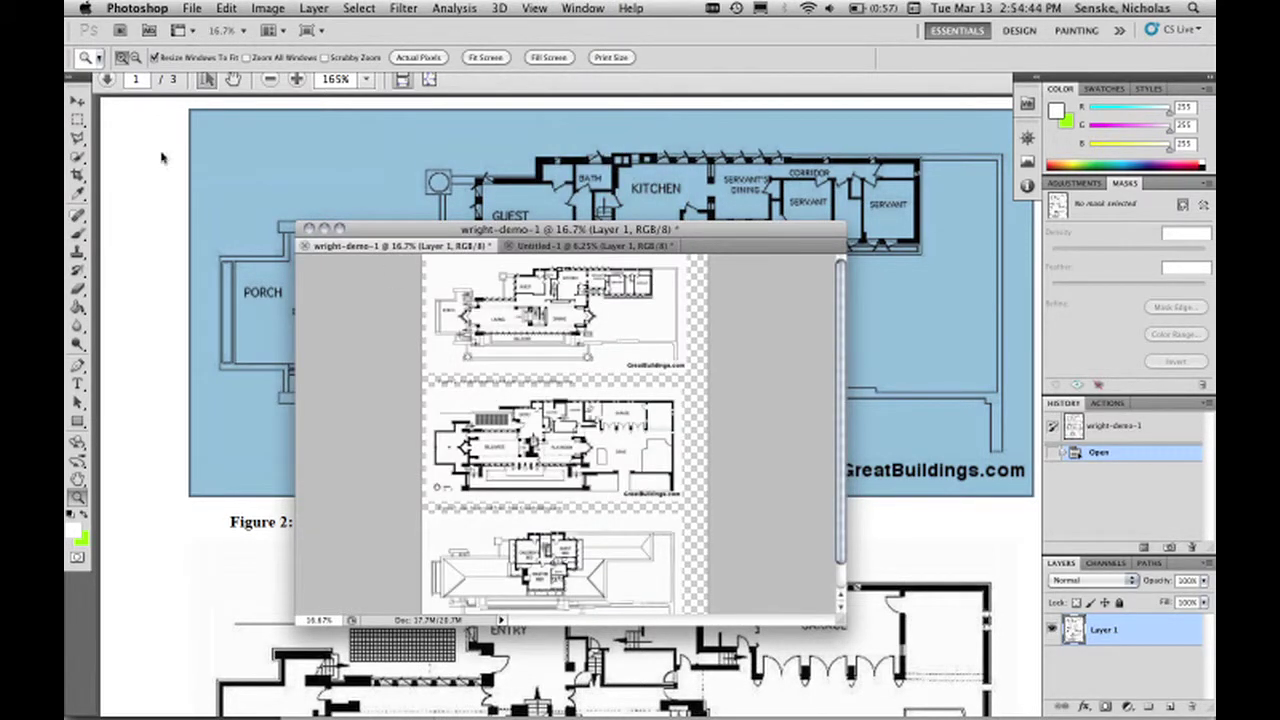
{"action": "key", "text": "m"}
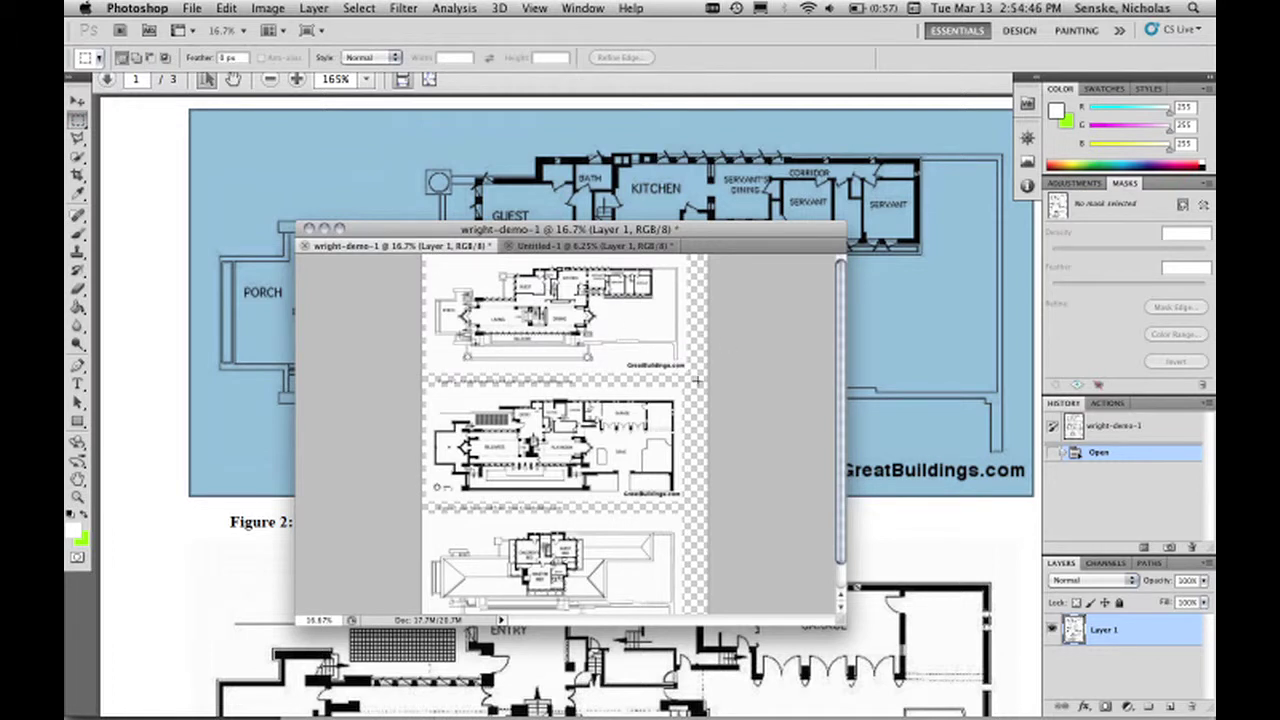
{"action": "left_click_drag", "start_coordinate": [691, 374], "coordinate": [424, 256]}
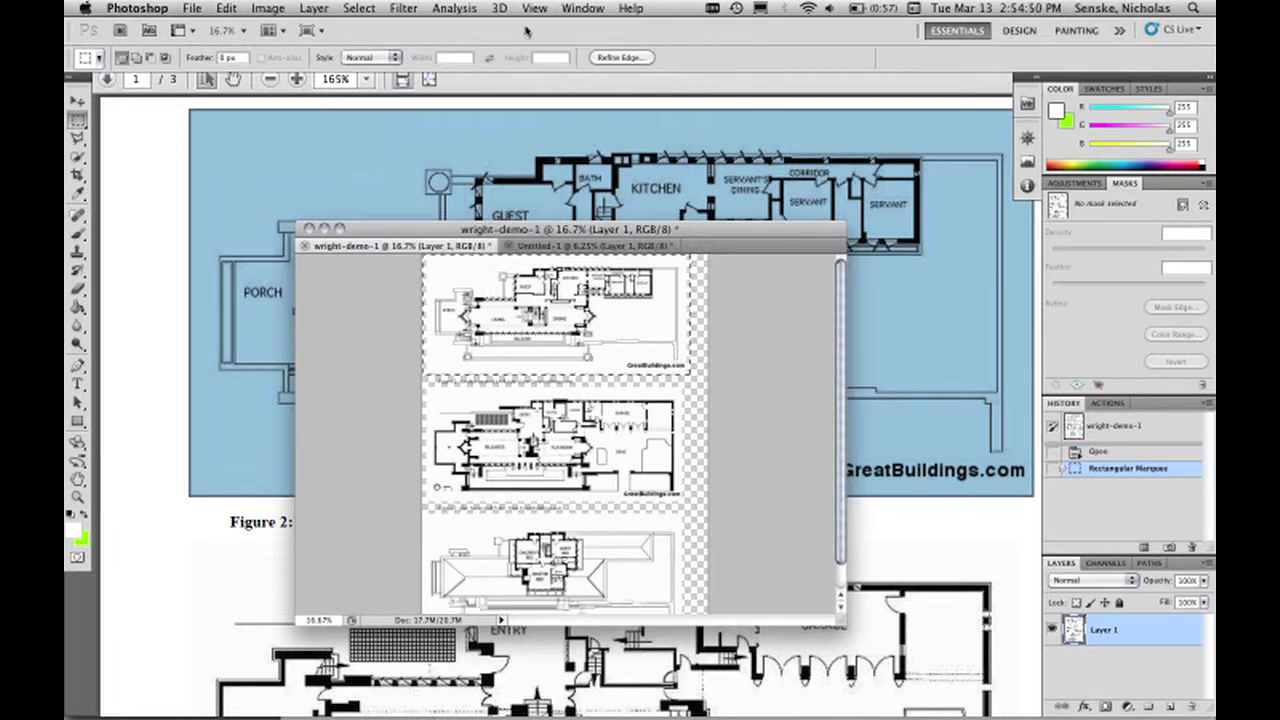
{"action": "left_click", "coordinate": [549, 245]}
{"action": "key", "text": "cmd+v"}
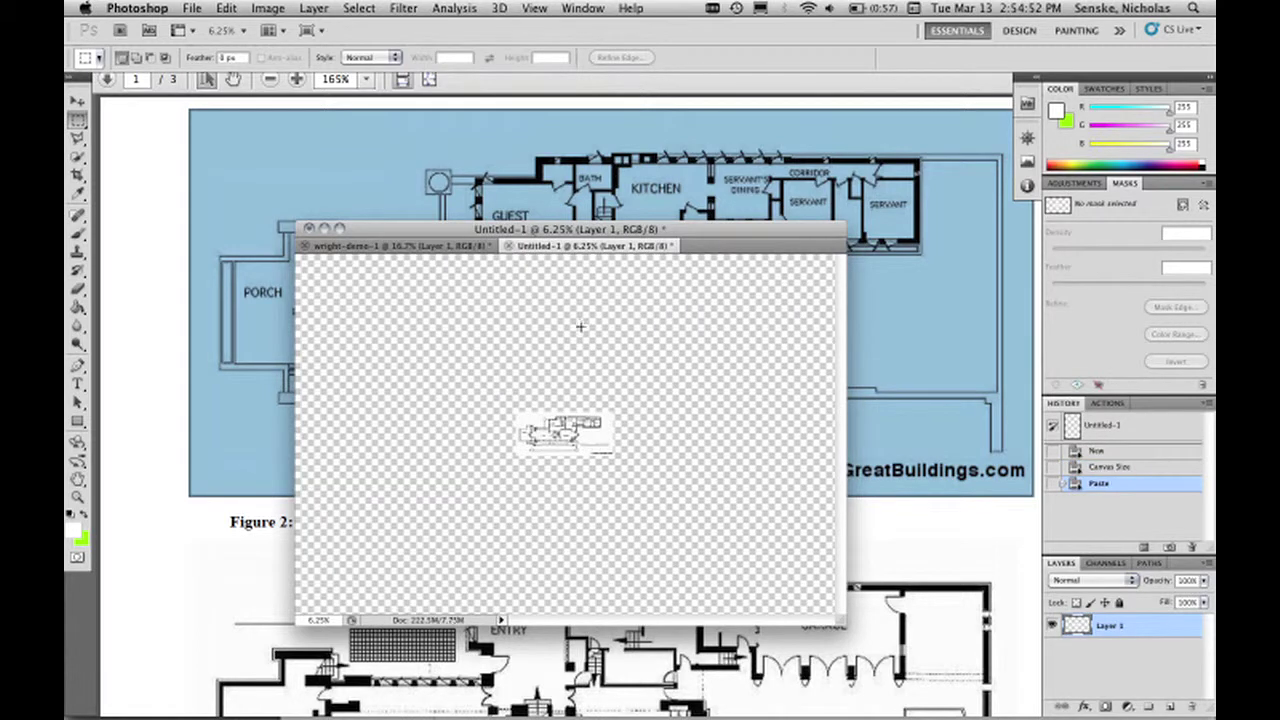
{"action": "key", "text": "v"}
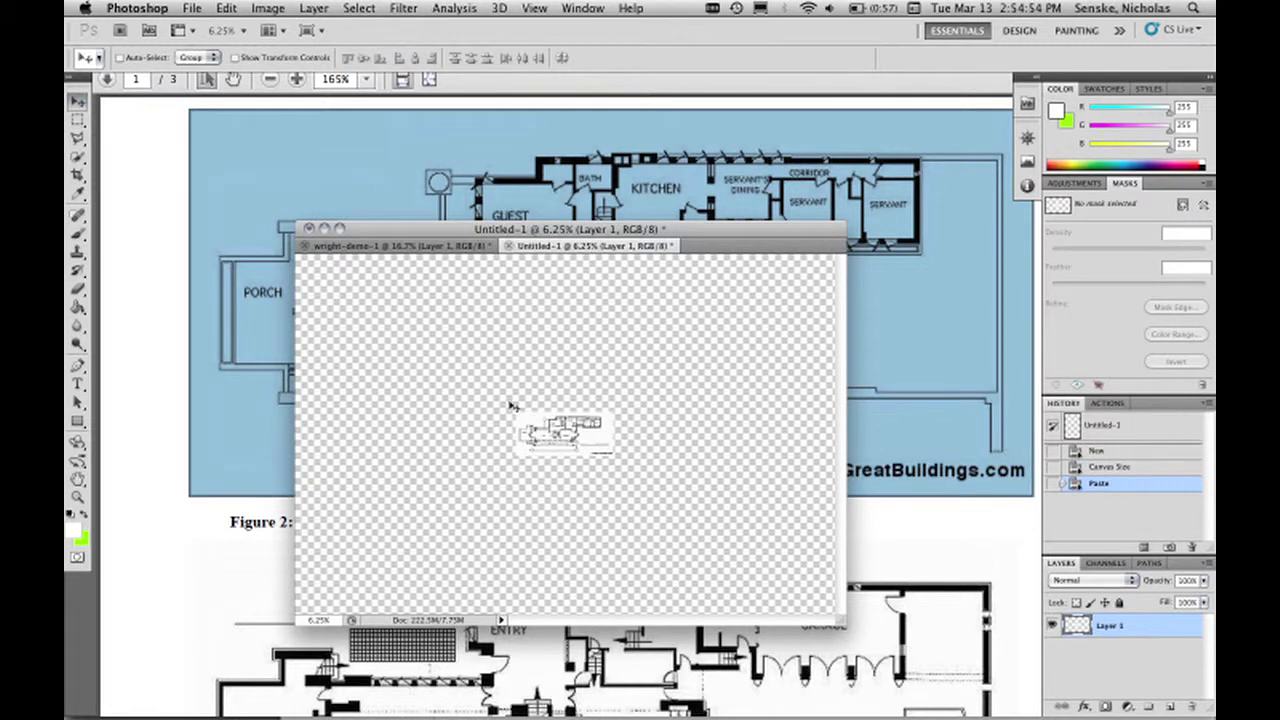
{"action": "left_click_drag", "start_coordinate": [550, 430], "coordinate": [425, 369]}
Copy the middle floor plan, with the billiards and playroom, from wright-demo-1 and paste it into the new document.
{"action": "left_click", "coordinate": [420, 246]}
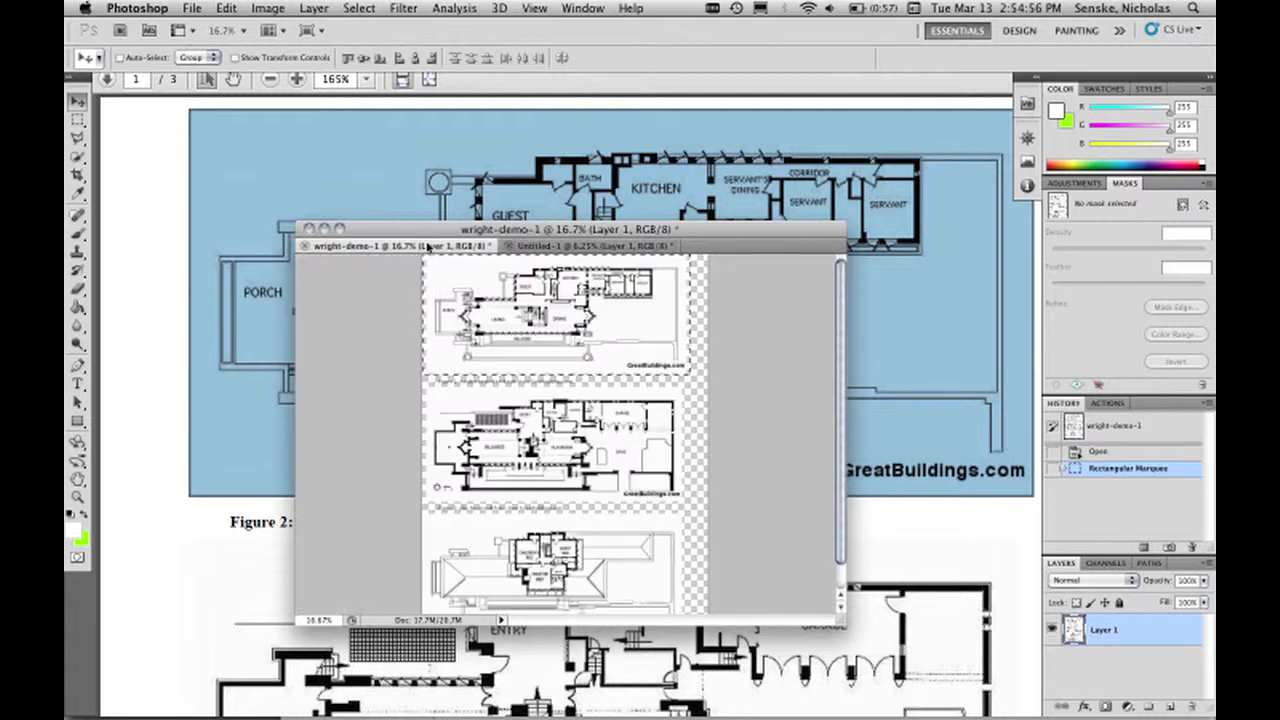
{"action": "left_click", "coordinate": [77, 119]}
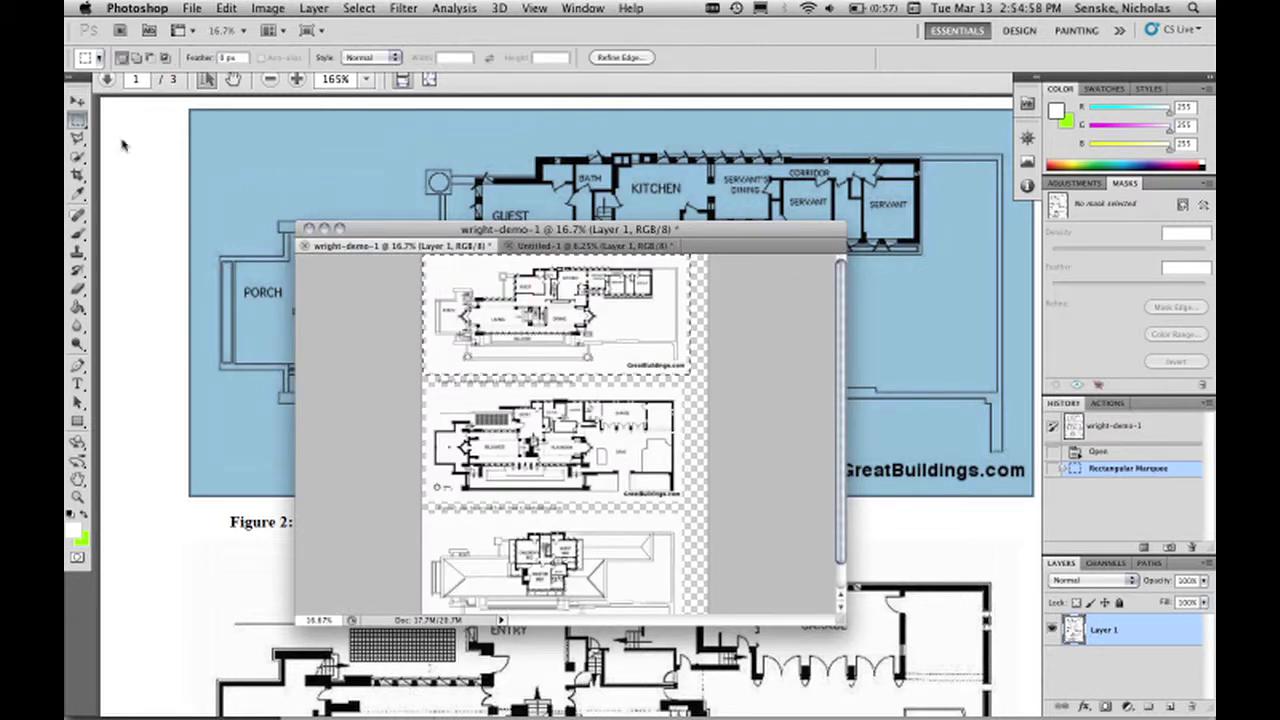
{"action": "left_click", "coordinate": [672, 398]}
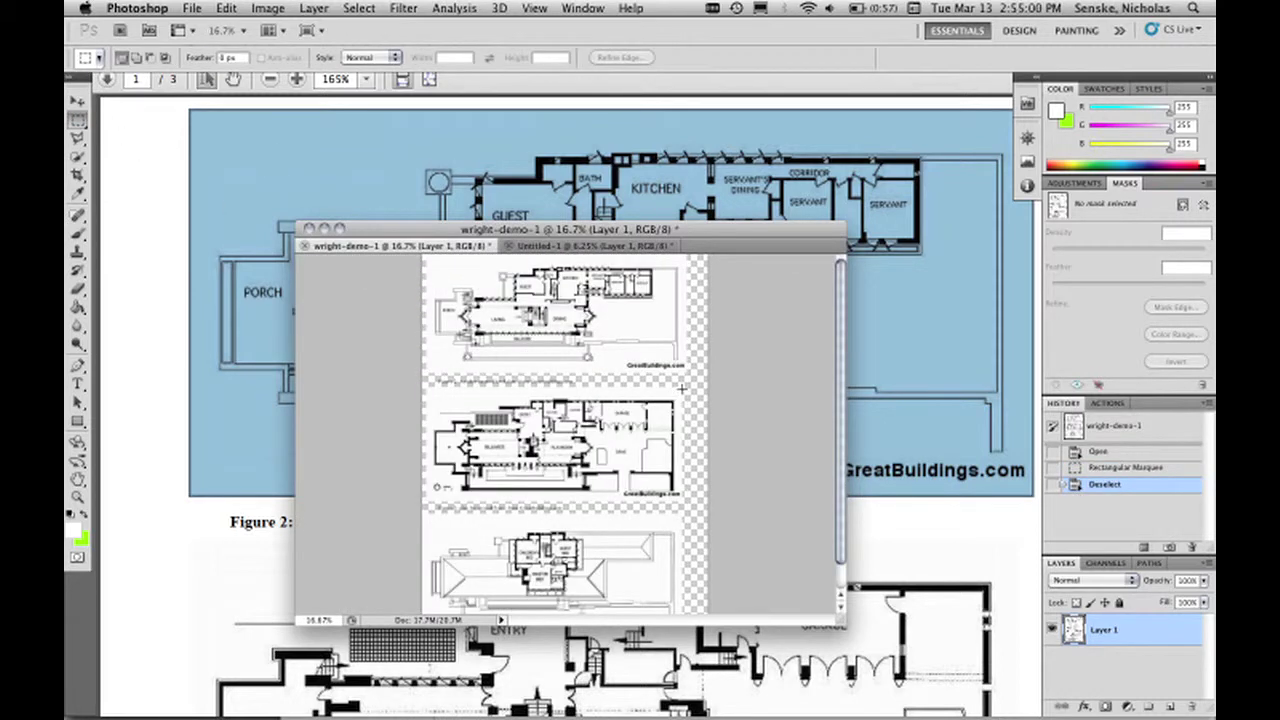
{"action": "left_click_drag", "start_coordinate": [681, 389], "coordinate": [427, 502]}
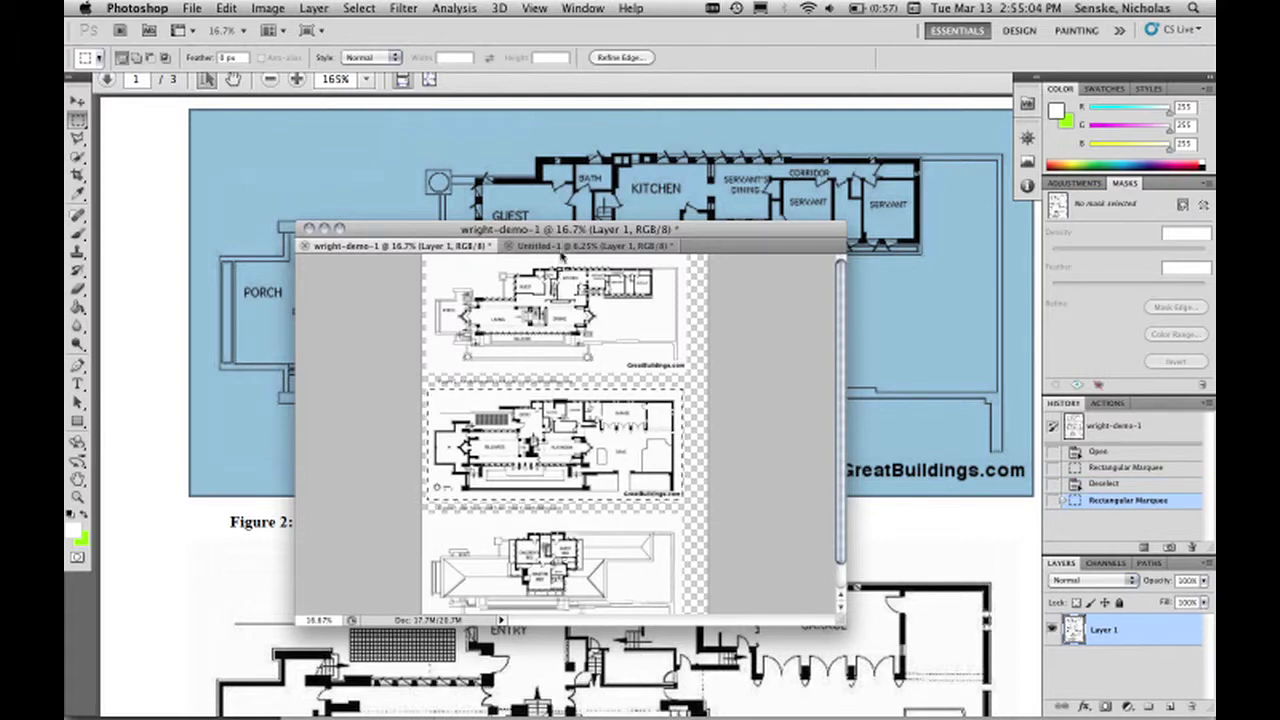
{"action": "left_click", "coordinate": [562, 248]}
{"action": "key", "text": "super+v"}
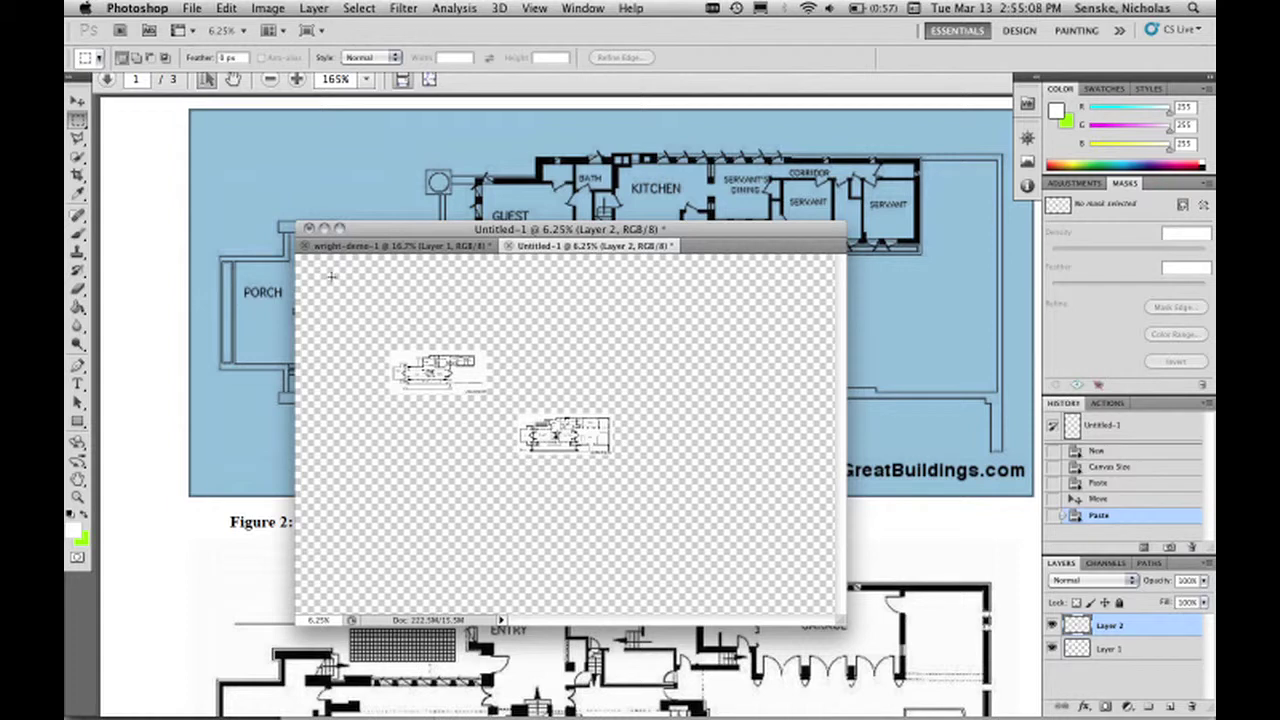
Copy the lowest floor plan, with the bedrooms, into the new document and move it above the billiards plan.
{"action": "left_click", "coordinate": [400, 246]}
{"action": "left_click", "coordinate": [665, 519]}
{"action": "scroll", "coordinate": [665, 519], "scroll_direction": "down", "scroll_amount": 1}
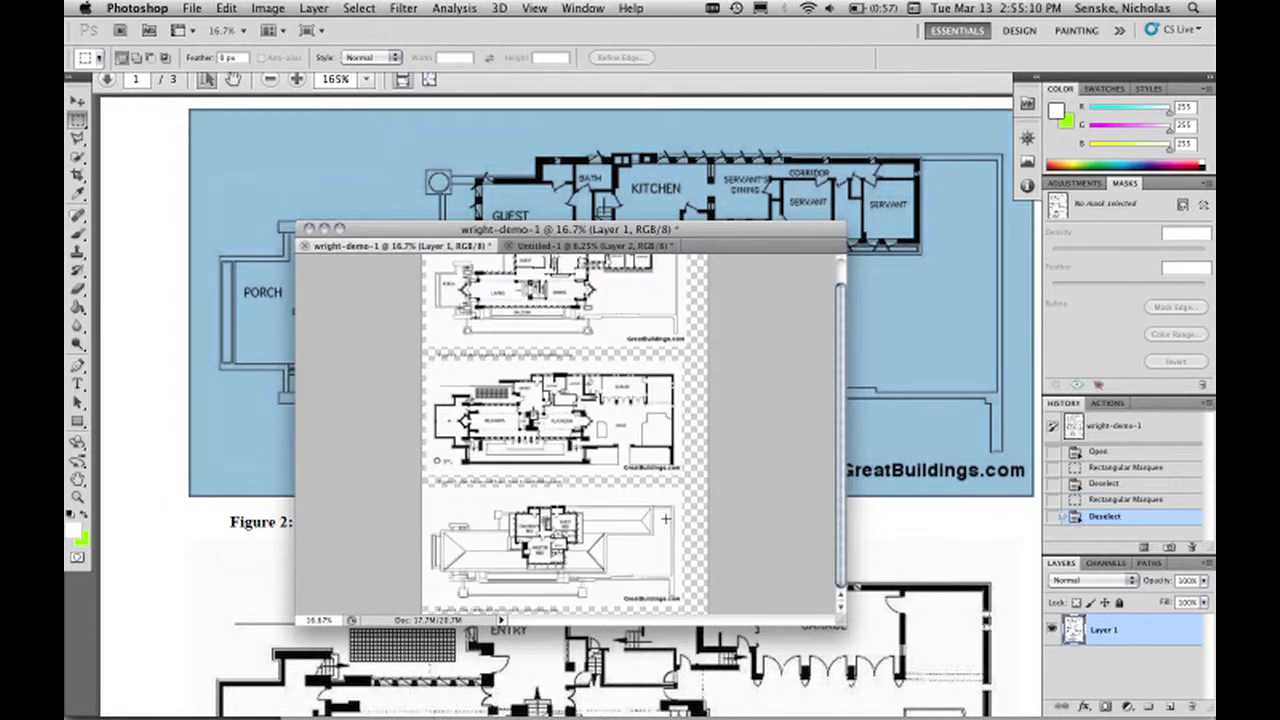
{"action": "left_click_drag", "start_coordinate": [680, 490], "coordinate": [424, 604]}
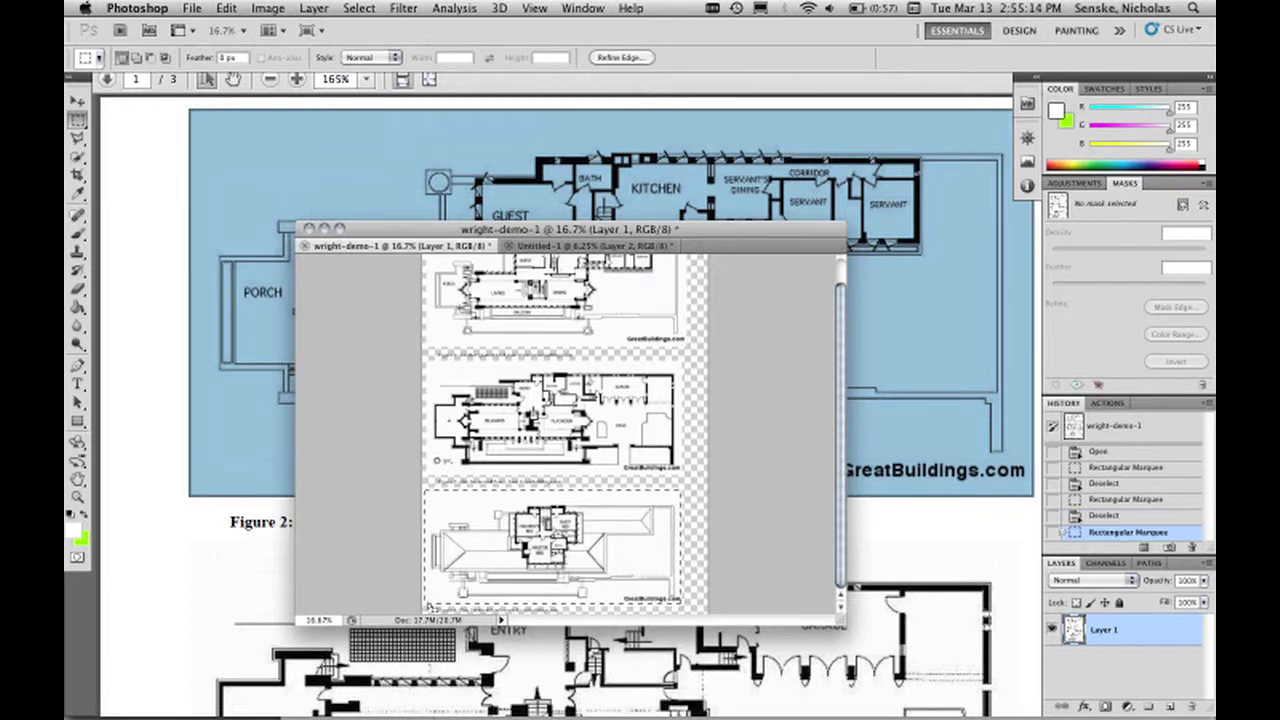
{"action": "key", "text": "ctrl+c"}
{"action": "left_click", "coordinate": [615, 246]}
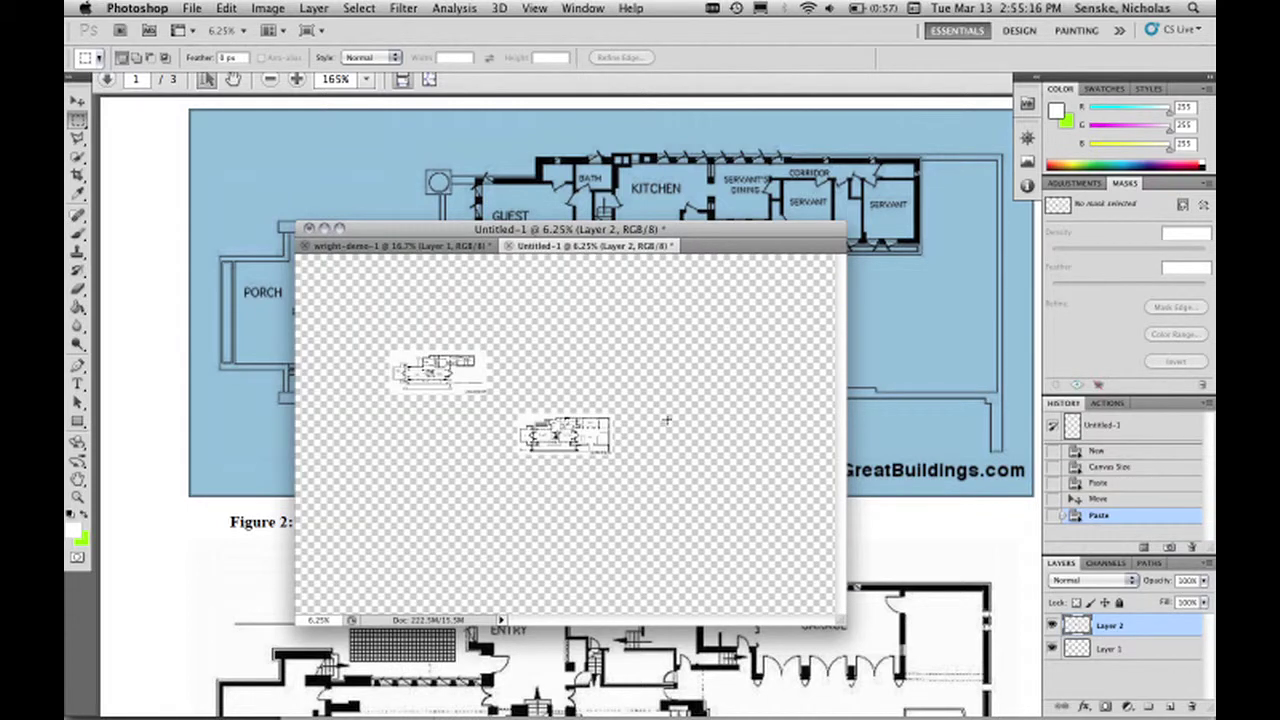
{"action": "key", "text": "ctrl+v"}
{"action": "left_click", "coordinate": [77, 102]}
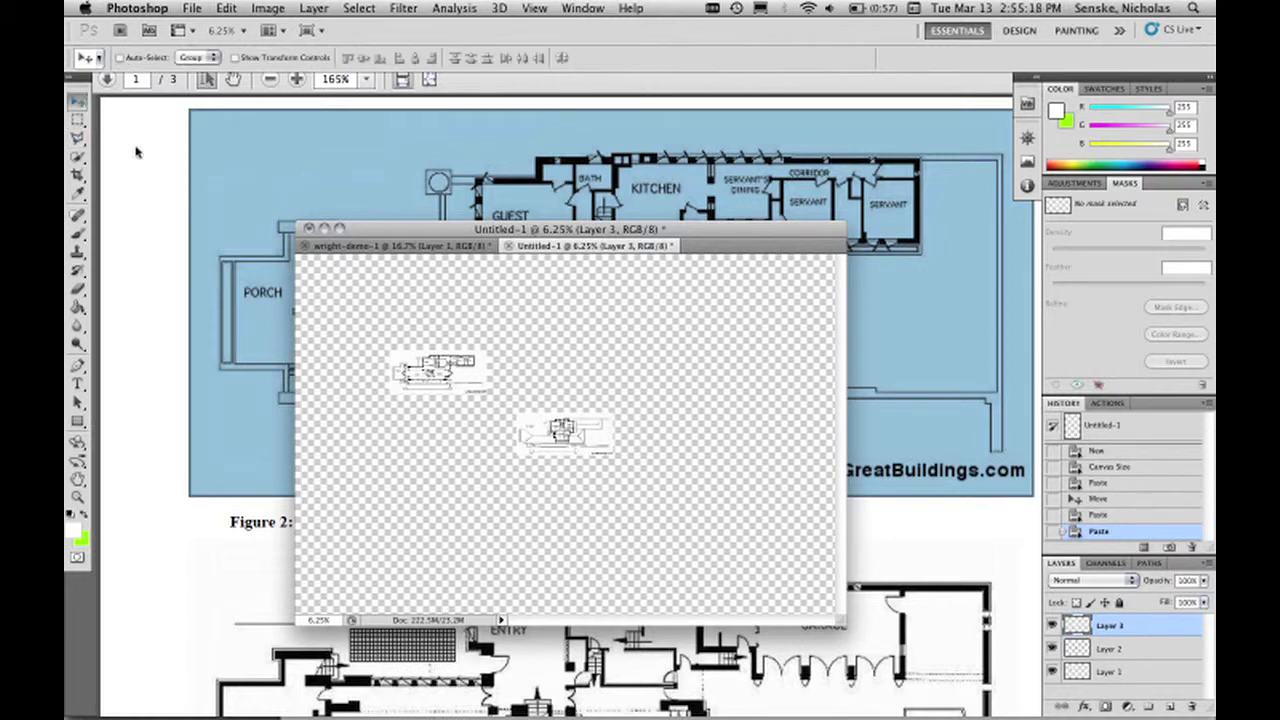
{"action": "left_click_drag", "start_coordinate": [577, 451], "coordinate": [555, 358]}
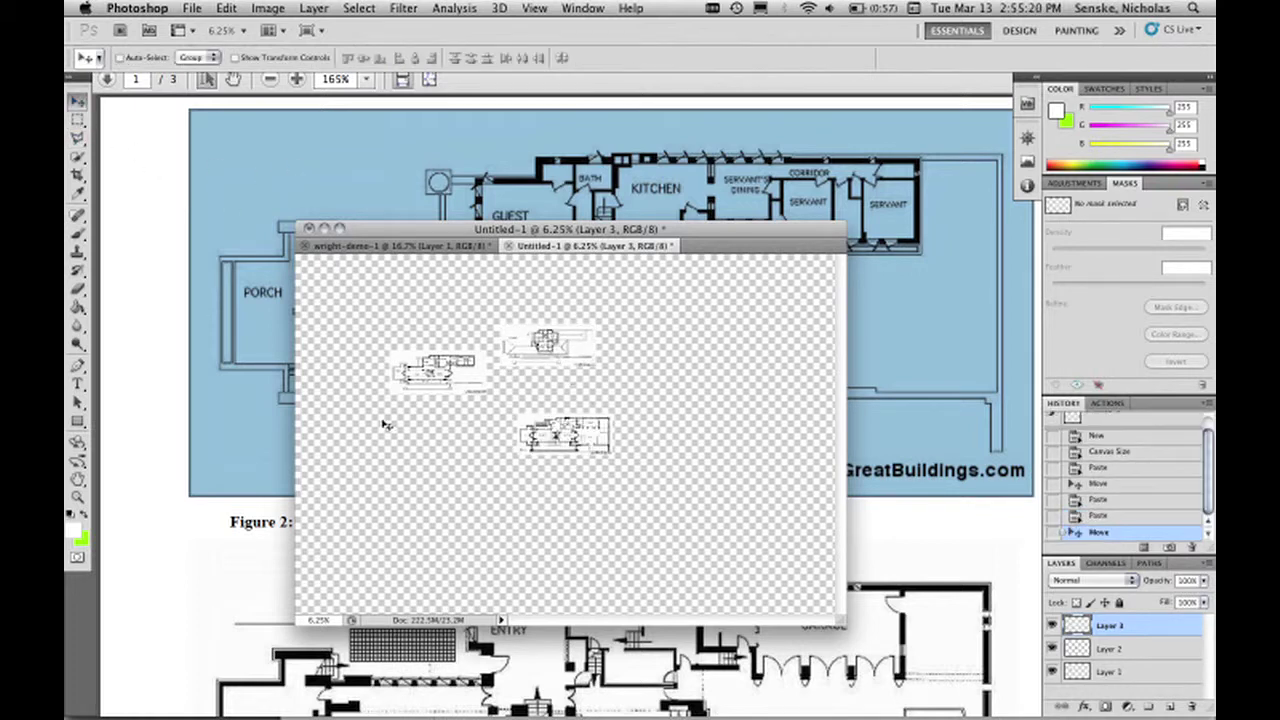
Examine the pasted floor plans up close, comparing the living and dining level with the billiards and playroom level.
{"action": "left_click", "coordinate": [77, 496]}
{"action": "left_click", "coordinate": [430, 376]}
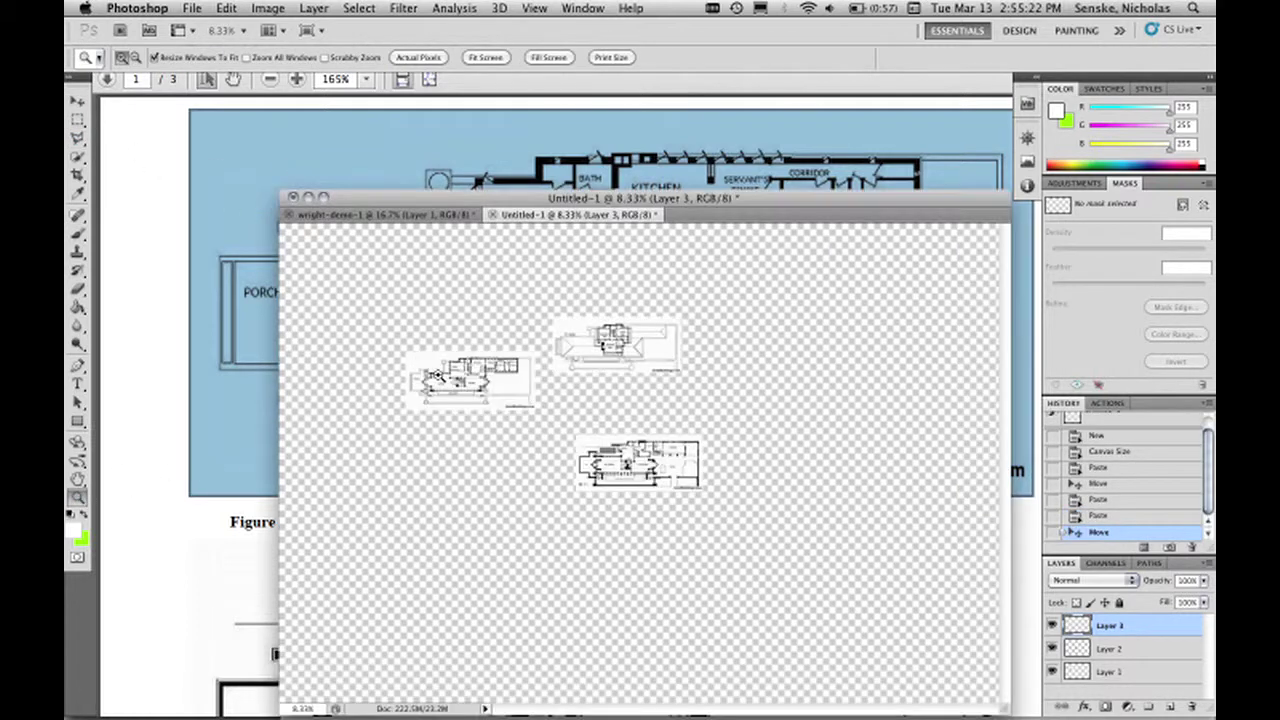
{"action": "left_click", "coordinate": [465, 380]}
{"action": "left_click", "coordinate": [425, 362]}
{"action": "left_click", "coordinate": [490, 387]}
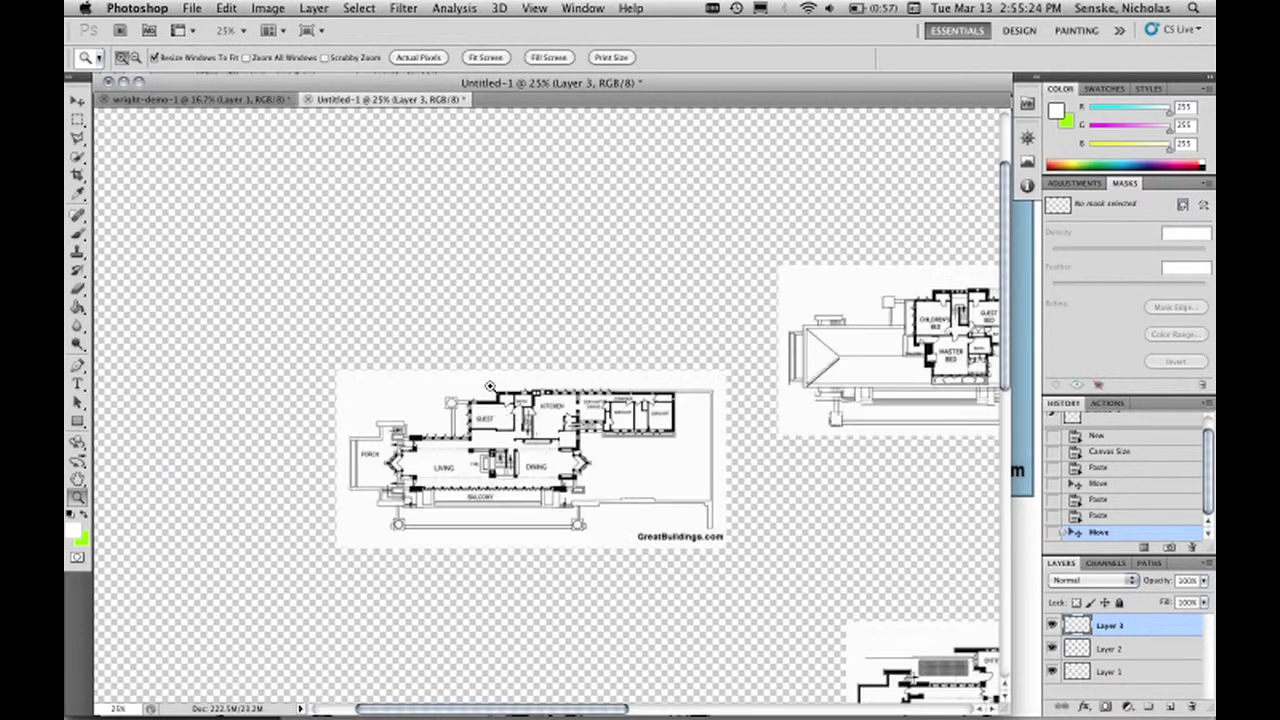
{"action": "left_click", "coordinate": [520, 436]}
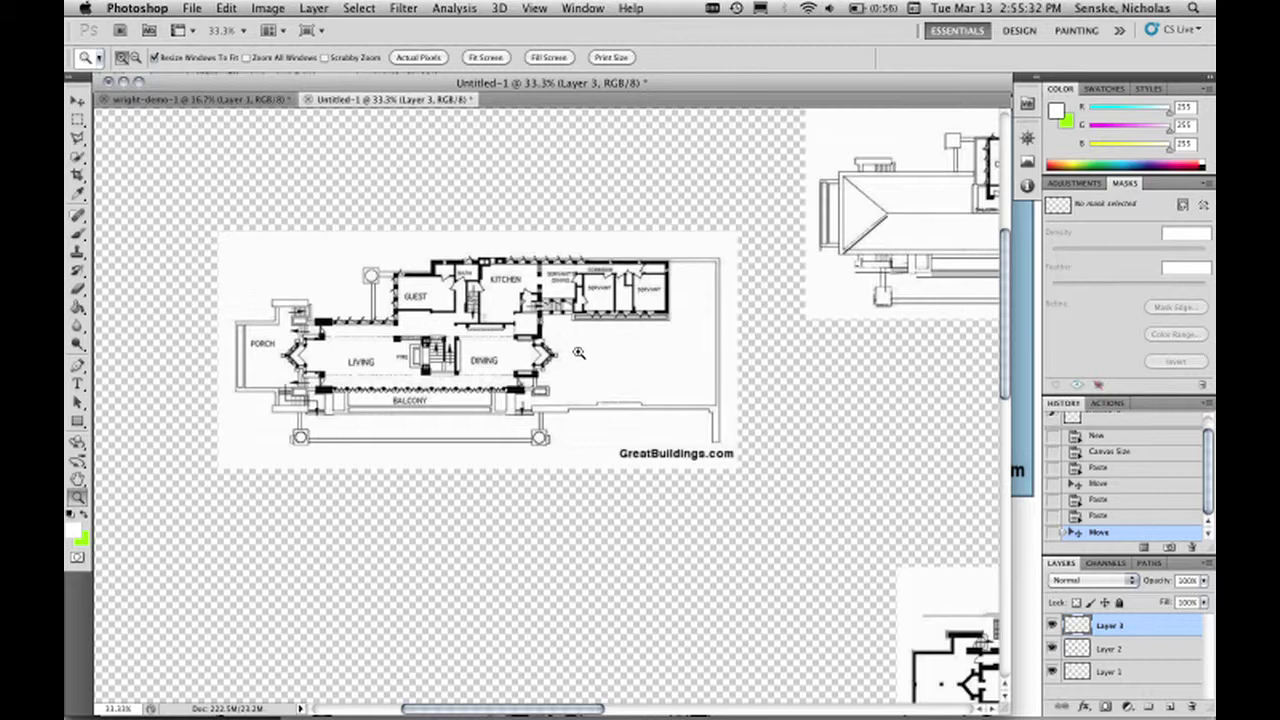
{"action": "left_click_drag", "start_coordinate": [814, 363], "coordinate": [575, 208]}
{"action": "left_click_drag", "start_coordinate": [800, 475], "coordinate": [563, 417]}
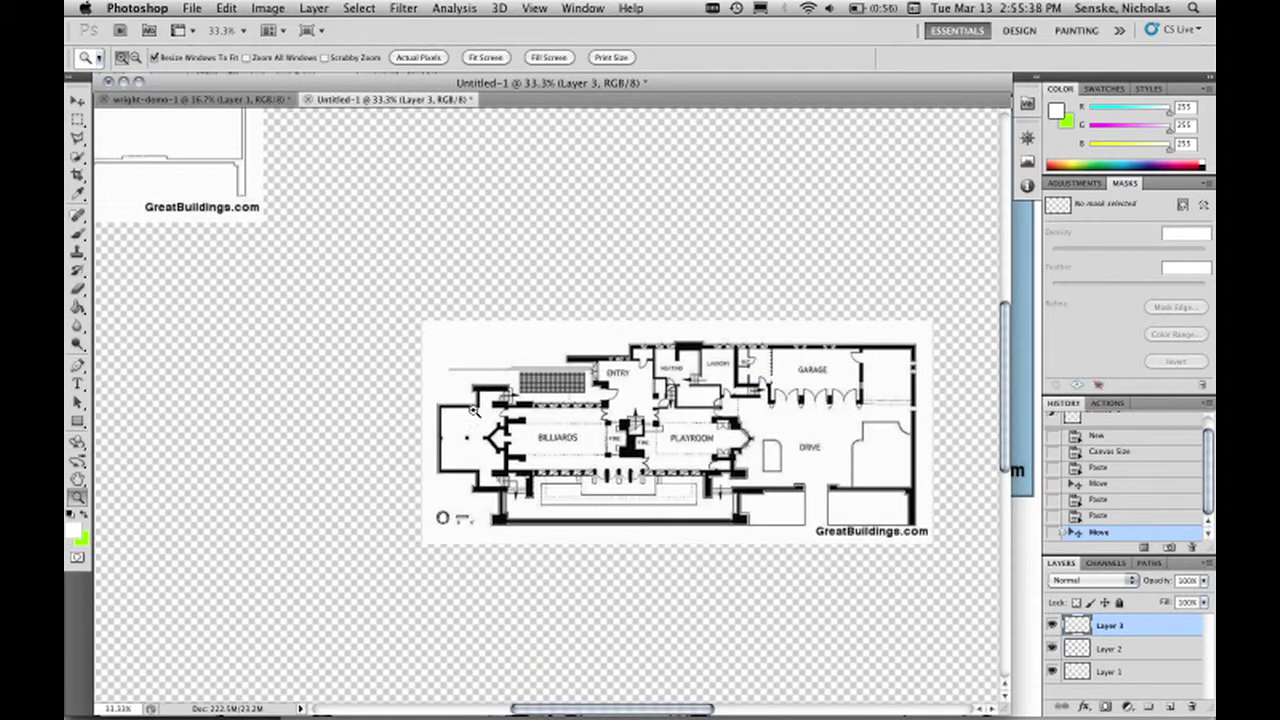
{"action": "scroll", "coordinate": [475, 412], "scroll_direction": "up", "scroll_amount": 5}
{"action": "scroll", "coordinate": [475, 412], "scroll_direction": "left", "scroll_amount": 9}
{"action": "scroll", "coordinate": [543, 401], "scroll_direction": "left", "scroll_amount": 4}
{"action": "scroll", "coordinate": [564, 401], "scroll_direction": "up", "scroll_amount": 1}
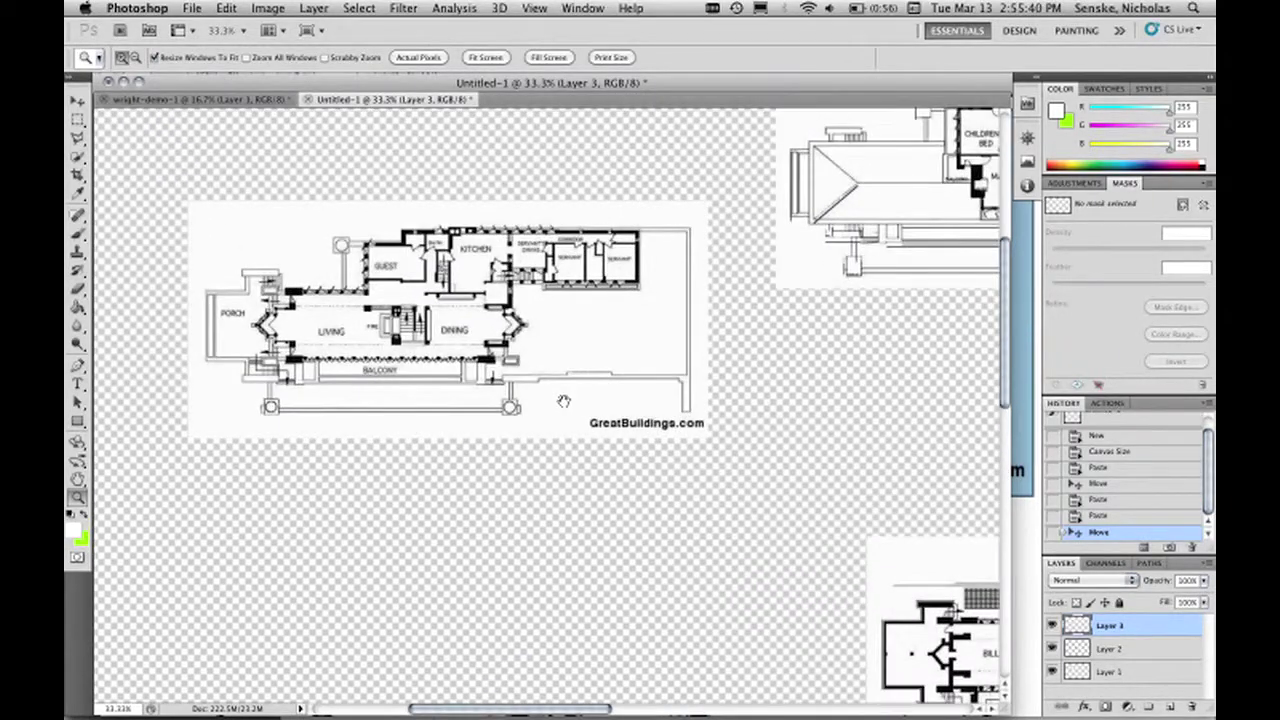
{"action": "scroll", "coordinate": [564, 401], "scroll_direction": "down", "scroll_amount": 10}
{"action": "scroll", "coordinate": [564, 401], "scroll_direction": "right", "scroll_amount": 16}
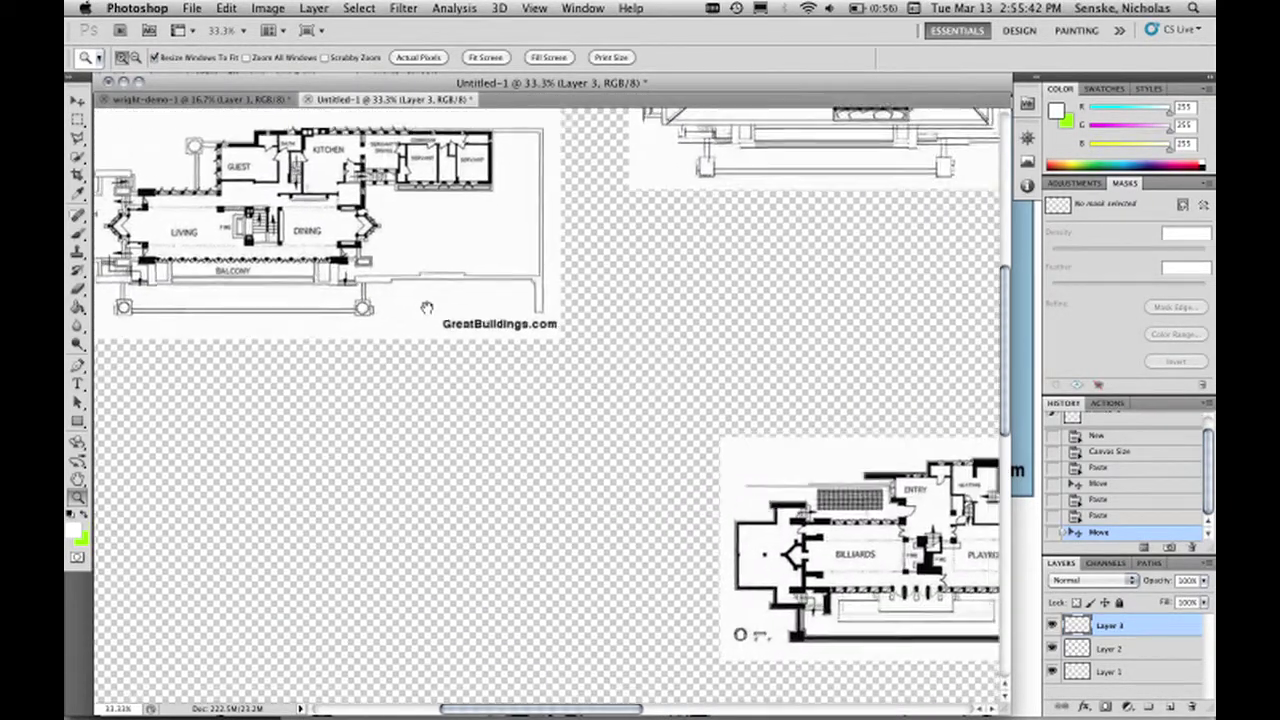
{"action": "scroll", "coordinate": [630, 445], "scroll_direction": "up", "scroll_amount": 10}
{"action": "scroll", "coordinate": [630, 445], "scroll_direction": "left", "scroll_amount": 20}
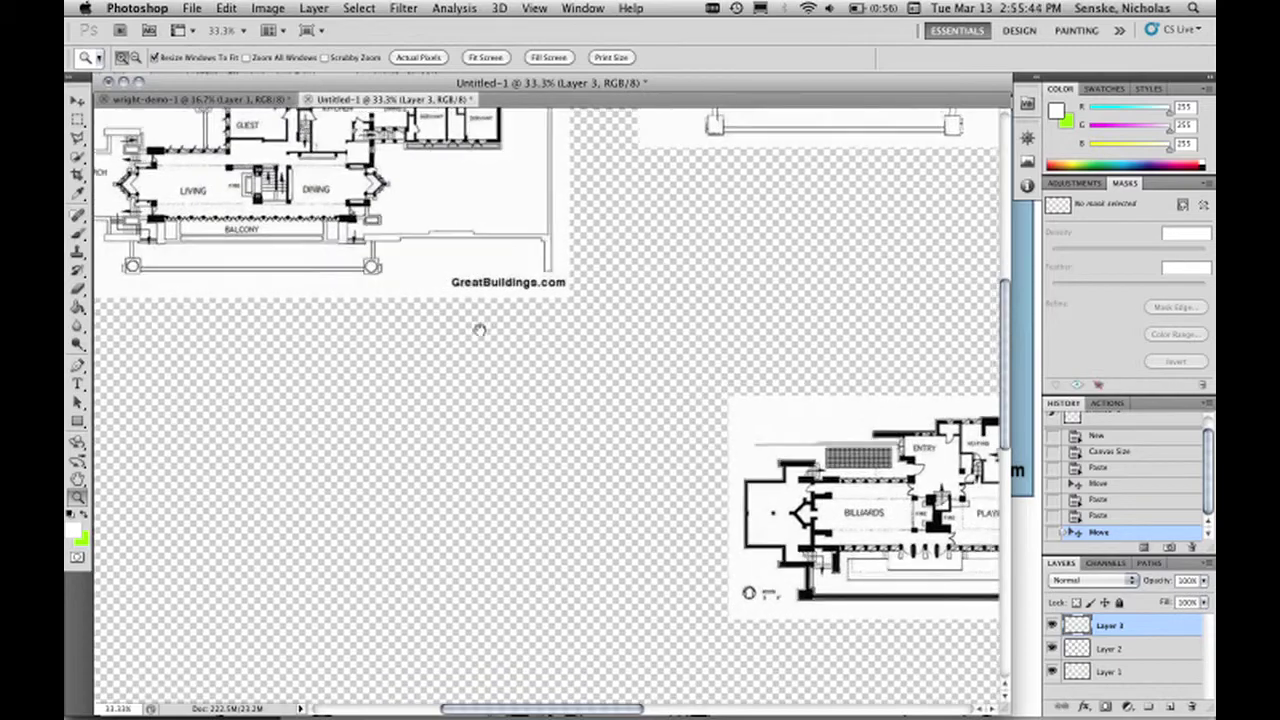
Show the rulers along the canvas with the billiards and playroom plan in view.
{"action": "scroll", "coordinate": [398, 393], "scroll_direction": "left", "scroll_amount": 2}
{"action": "scroll", "coordinate": [398, 393], "scroll_direction": "up", "scroll_amount": 1}
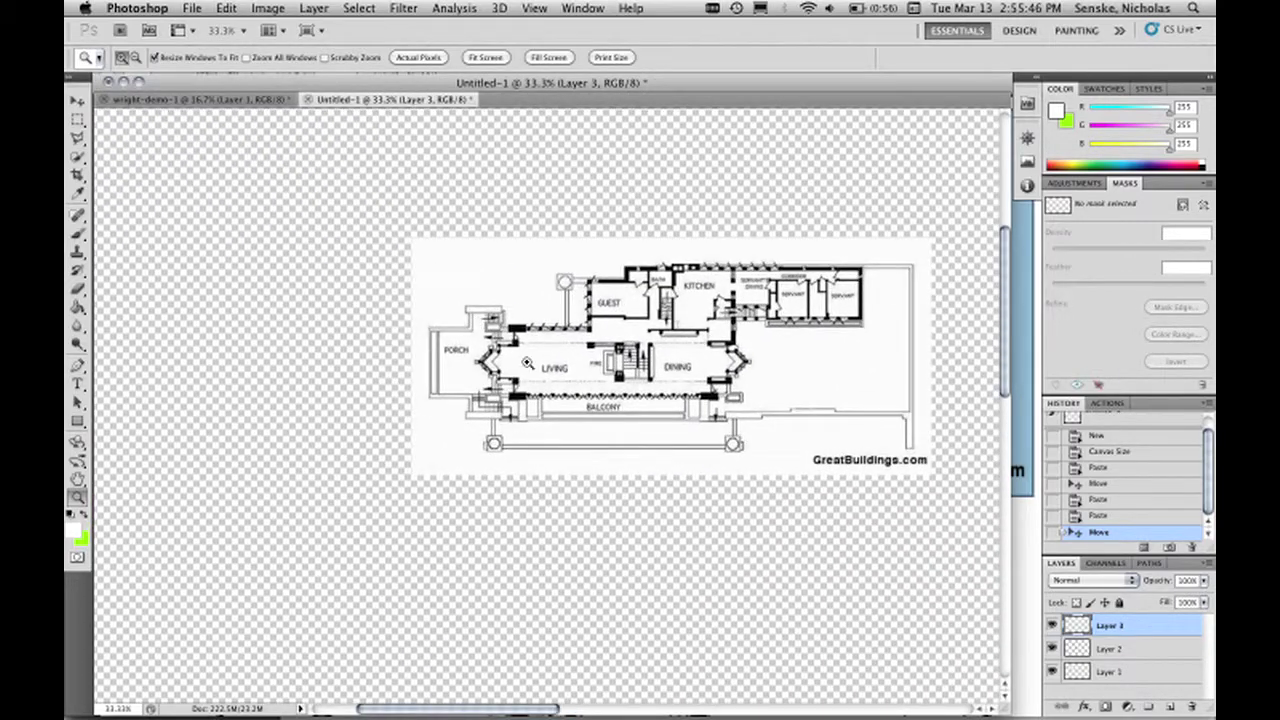
{"action": "scroll", "coordinate": [703, 446], "scroll_direction": "down", "scroll_amount": 8}
{"action": "scroll", "coordinate": [703, 446], "scroll_direction": "right", "scroll_amount": 20}
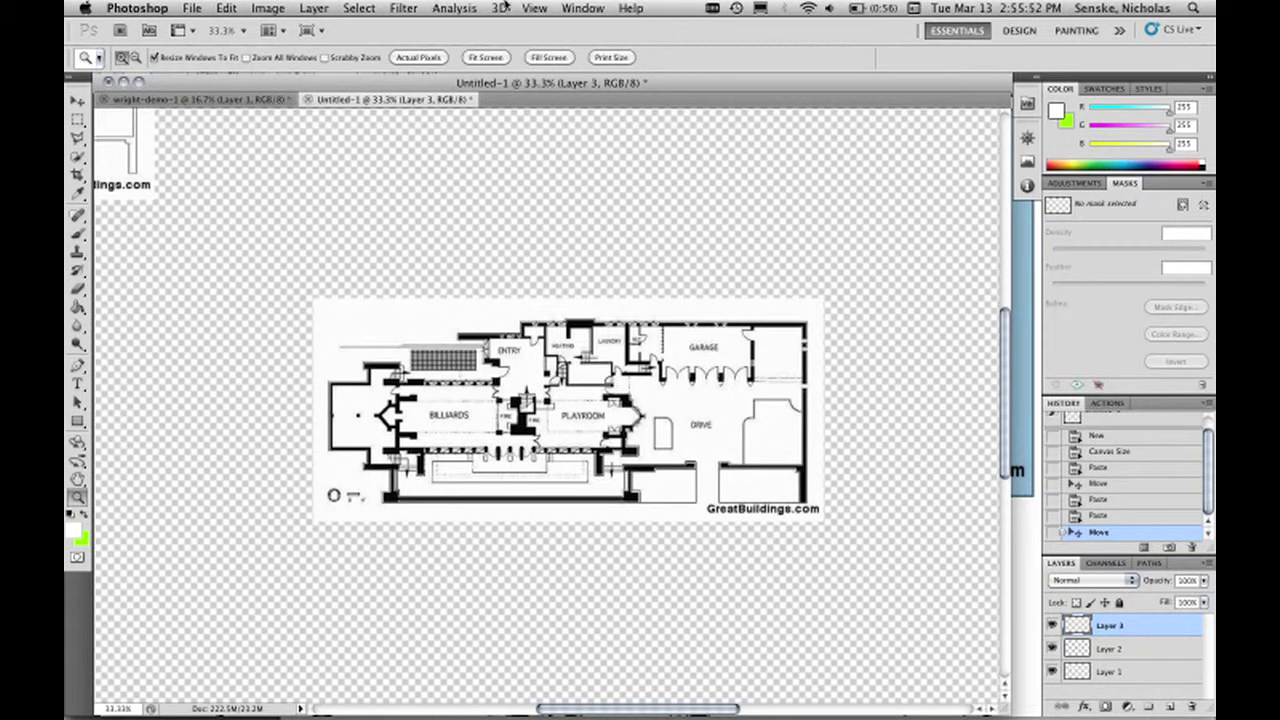
{"action": "left_click", "coordinate": [534, 8]}
{"action": "left_click", "coordinate": [566, 300]}
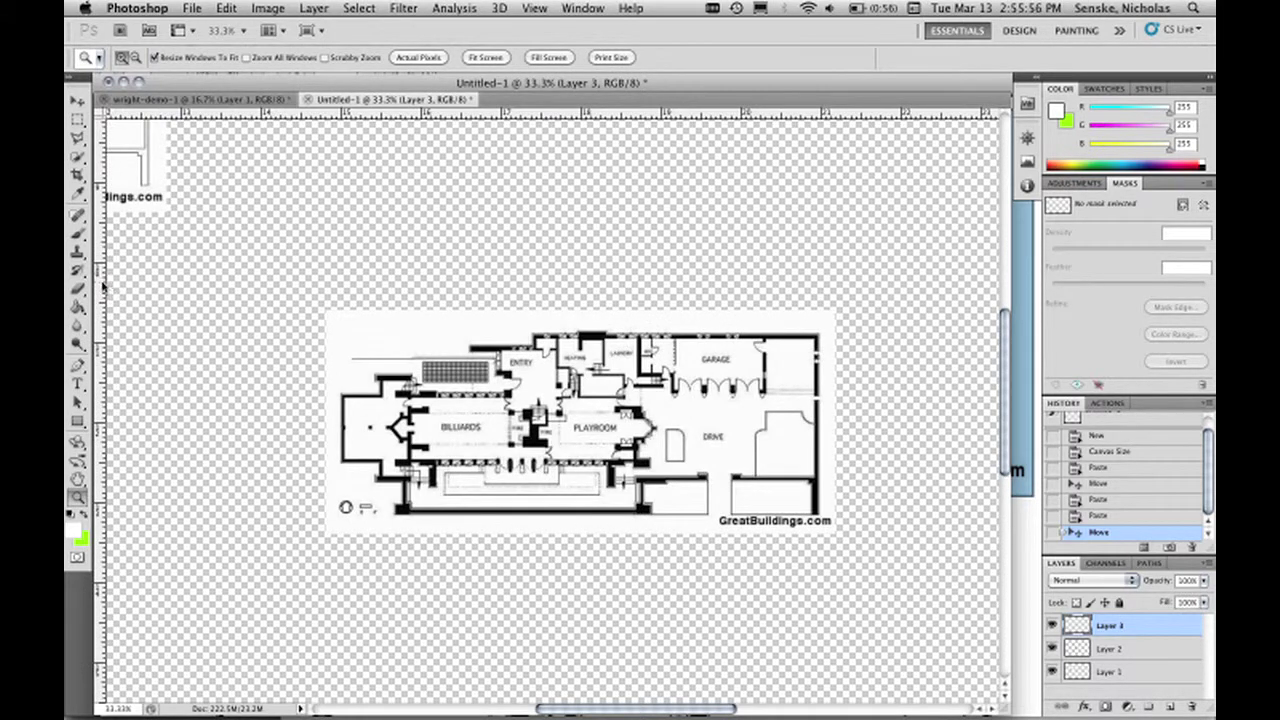
Place two vertical and two horizontal guides along the outermost walls of the billiards and playroom plan.
{"action": "left_click_drag", "start_coordinate": [106, 287], "coordinate": [341, 419]}
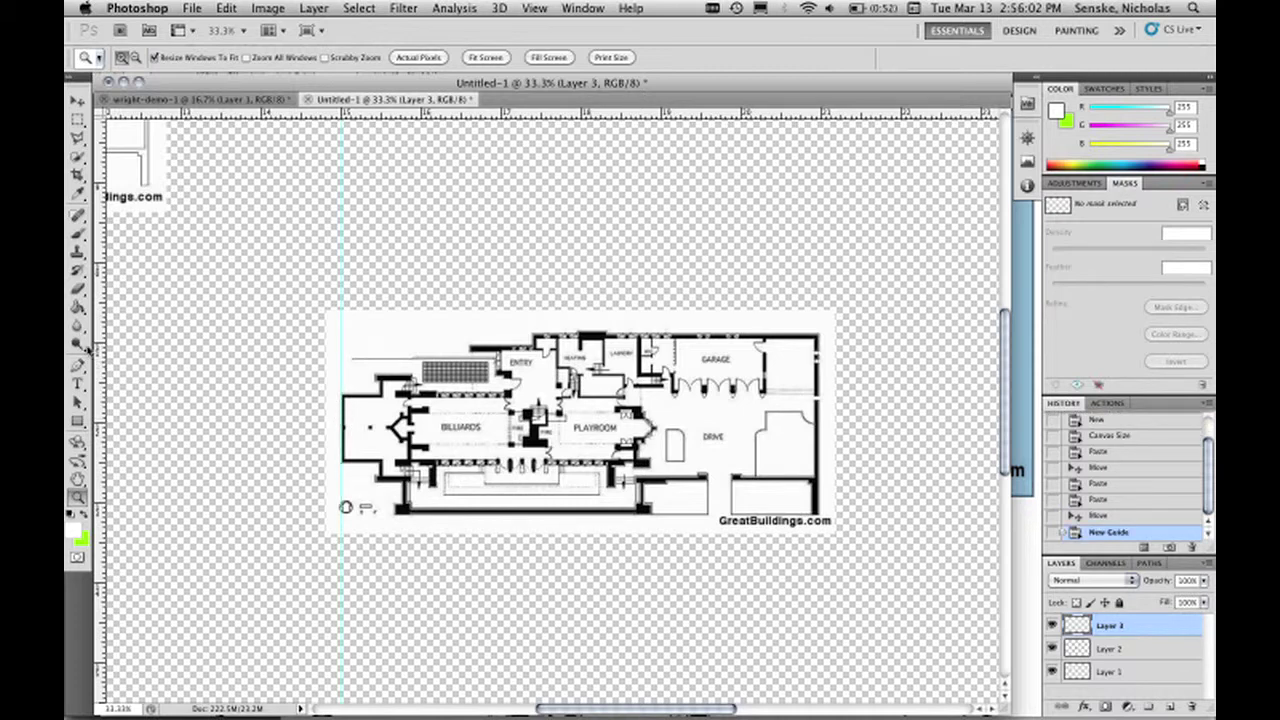
{"action": "left_click_drag", "start_coordinate": [101, 345], "coordinate": [820, 388]}
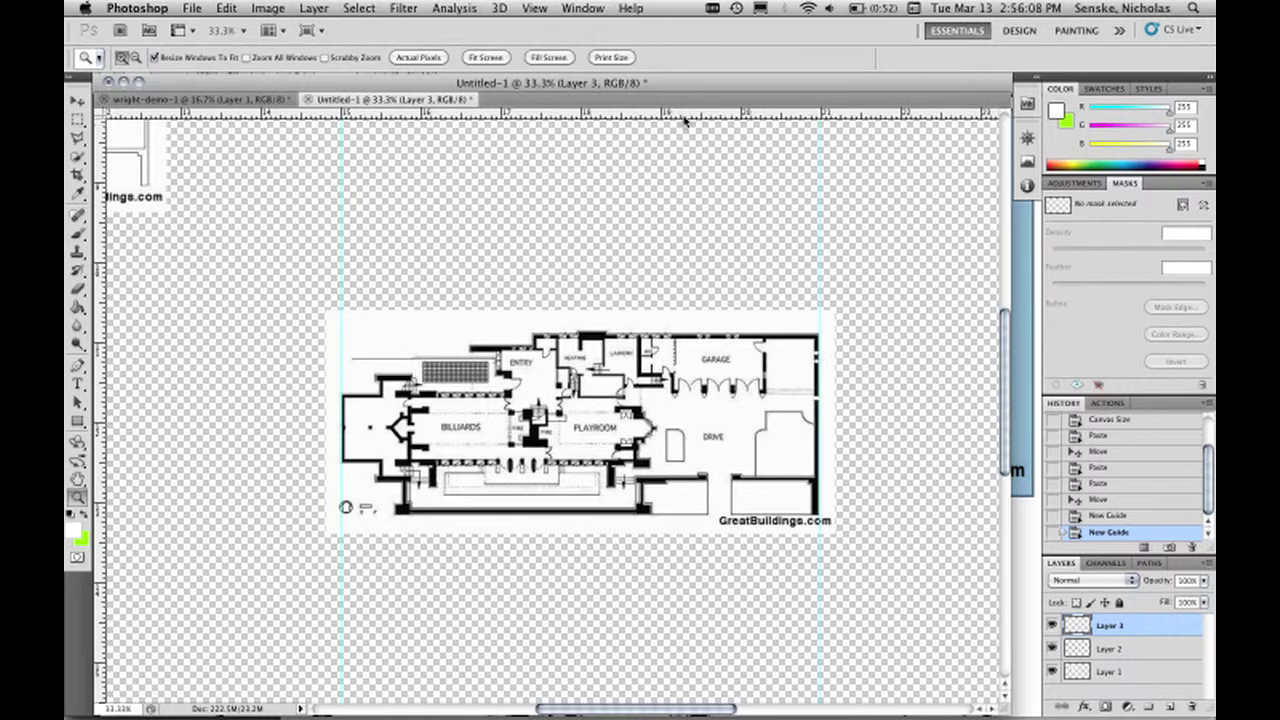
{"action": "left_click_drag", "start_coordinate": [685, 119], "coordinate": [672, 333]}
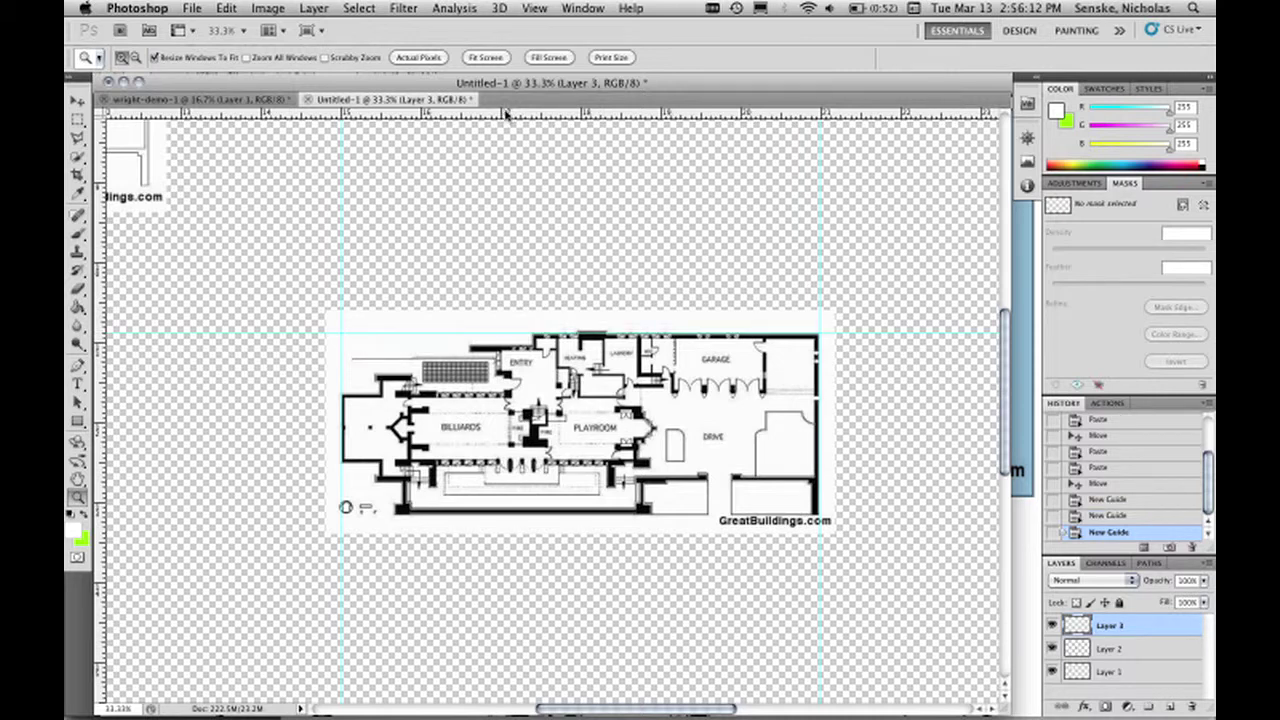
{"action": "left_click_drag", "start_coordinate": [506, 113], "coordinate": [463, 514]}
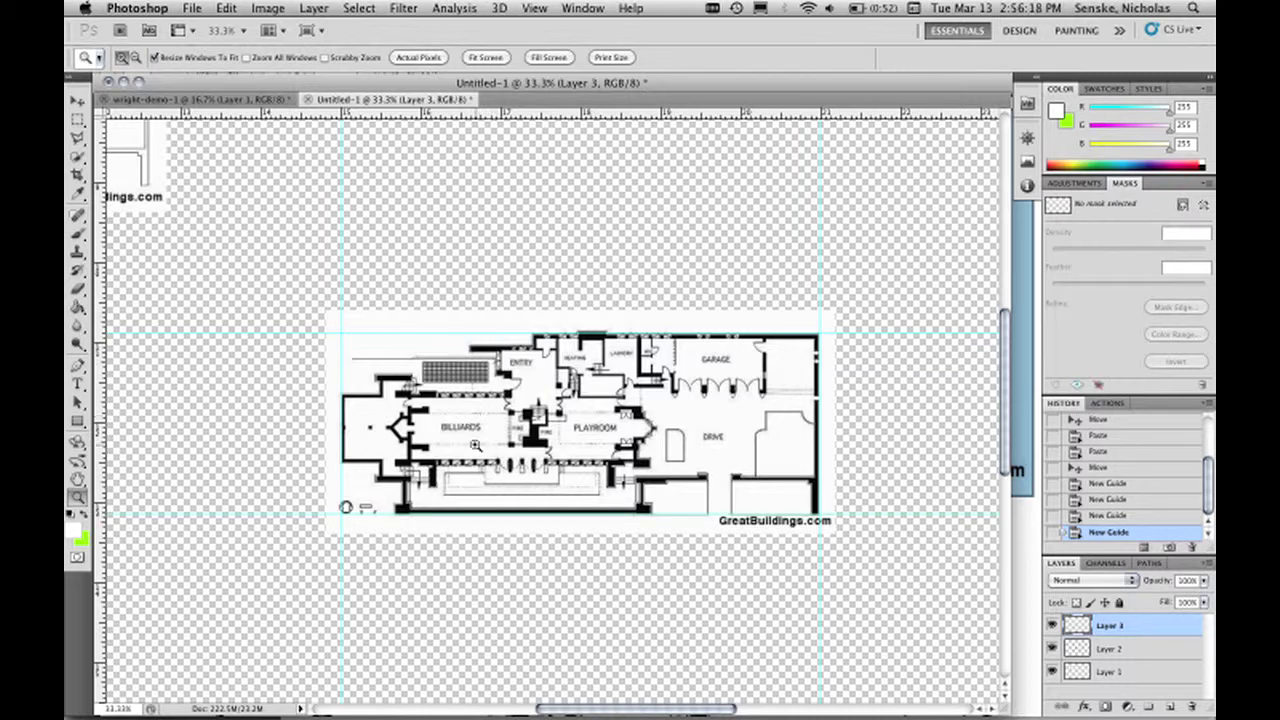
{"action": "left_click", "coordinate": [529, 8]}
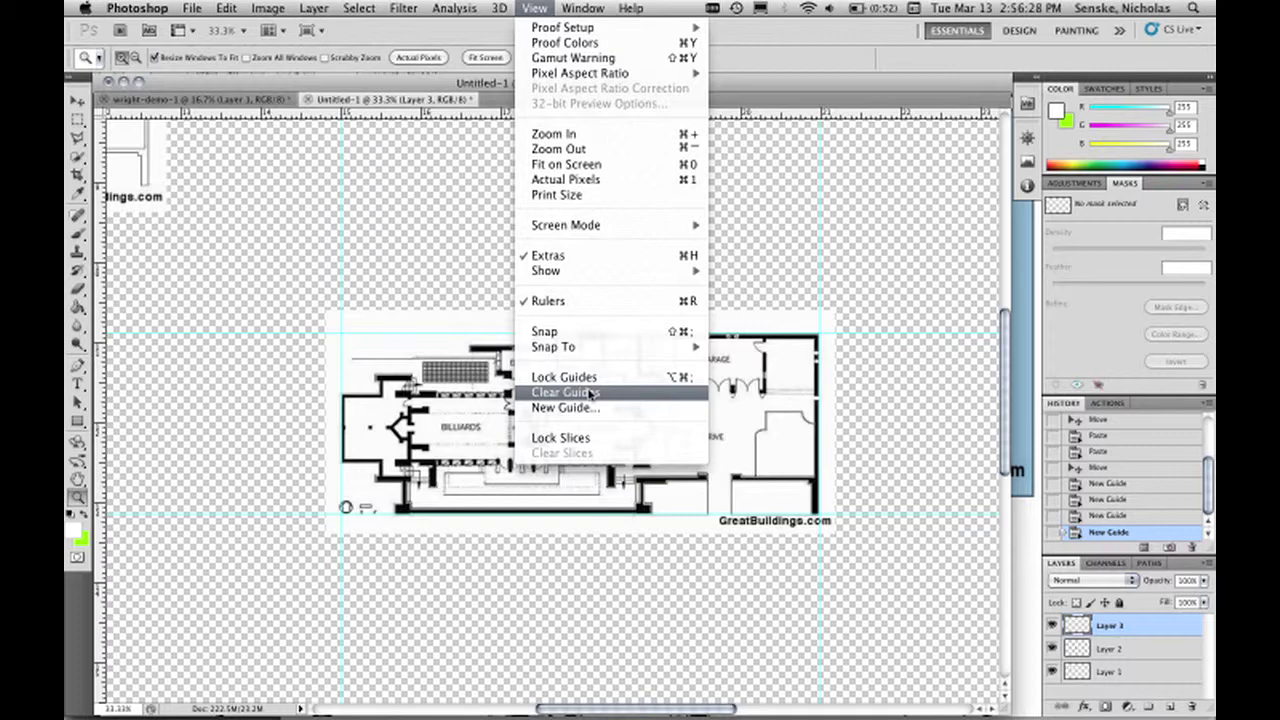
{"action": "left_click", "coordinate": [770, 62]}
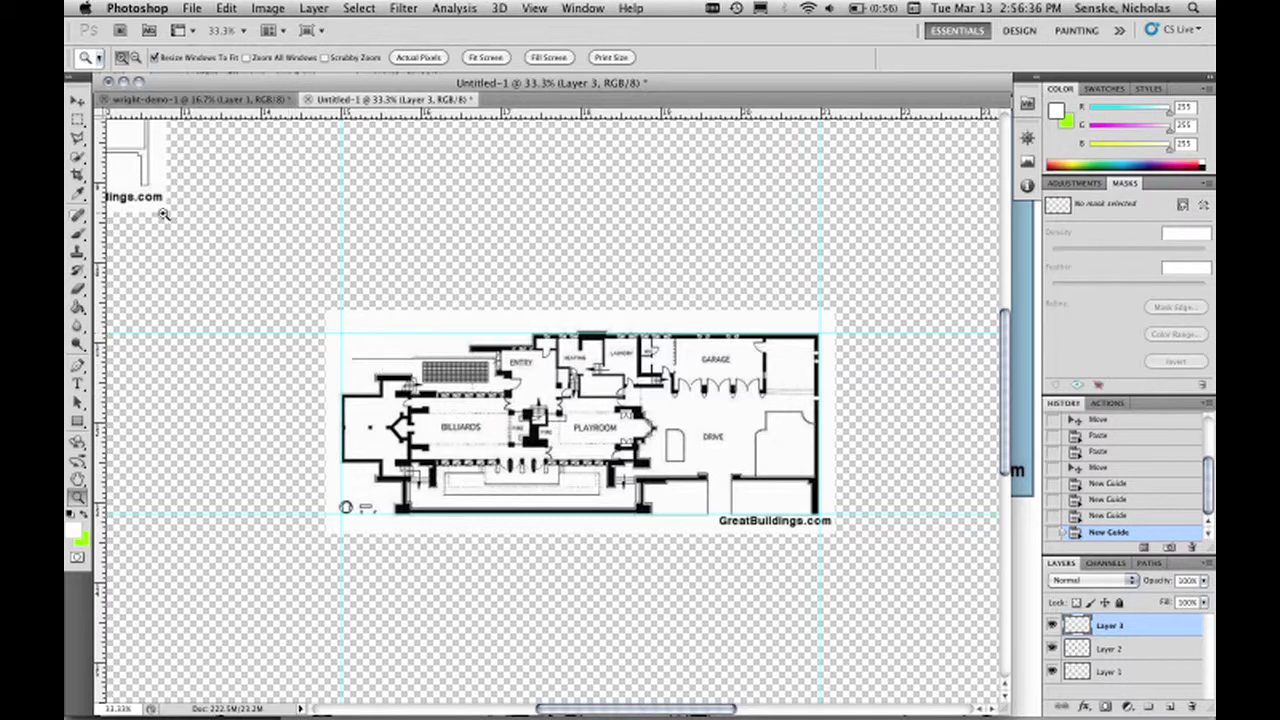
Lock Layer 3 completely and try to move it to test the lock.
{"action": "left_click", "coordinate": [77, 100]}
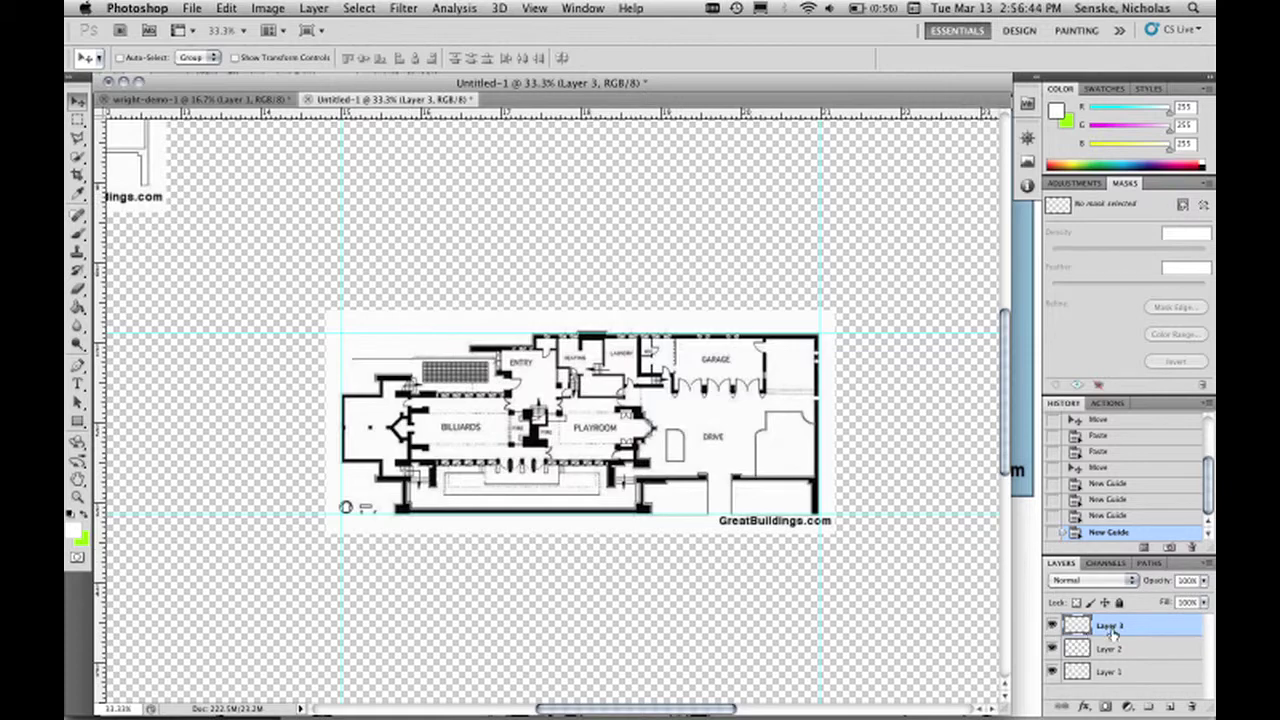
{"action": "right_click", "coordinate": [1135, 632]}
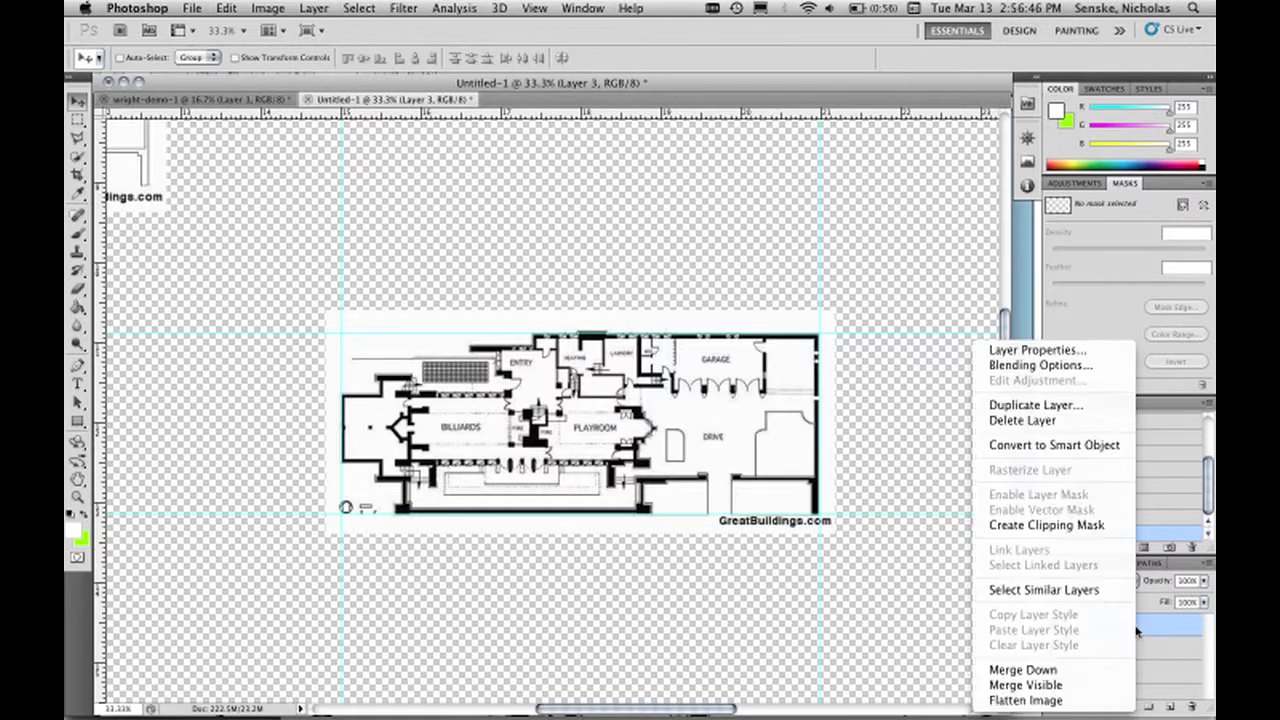
{"action": "left_click", "coordinate": [1134, 622]}
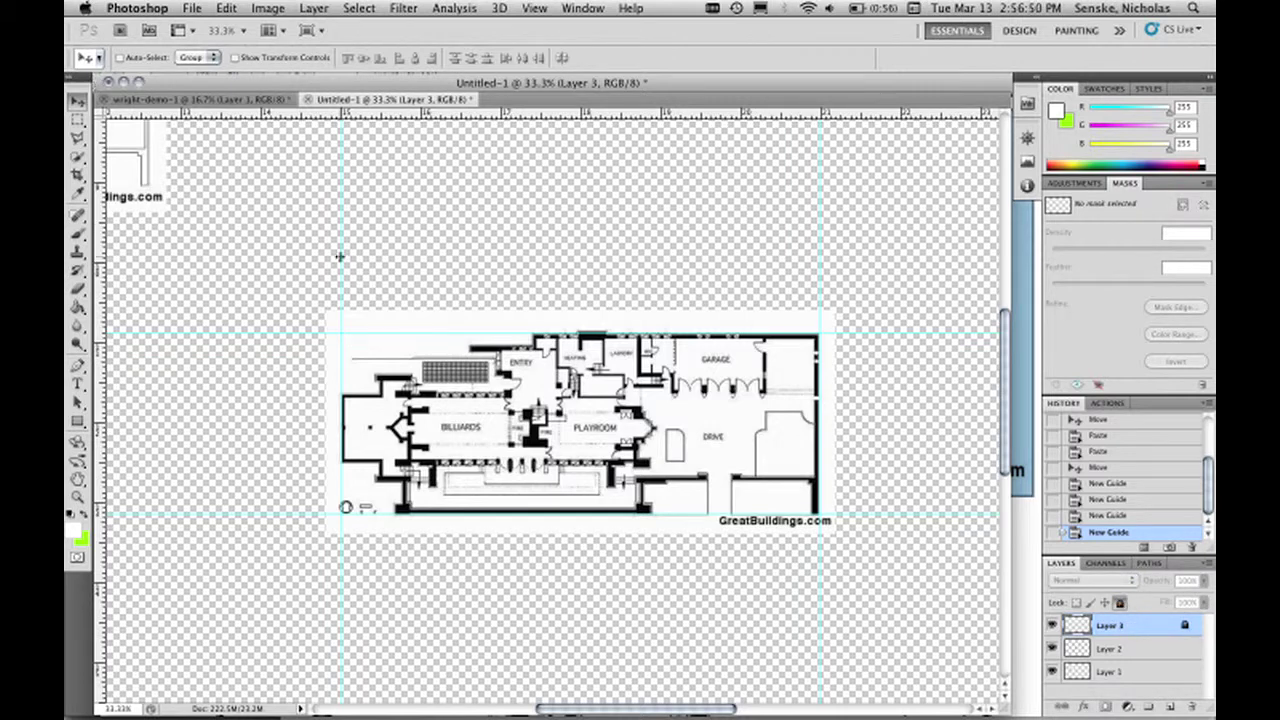
{"action": "left_click_drag", "start_coordinate": [502, 414], "coordinate": [509, 434]}
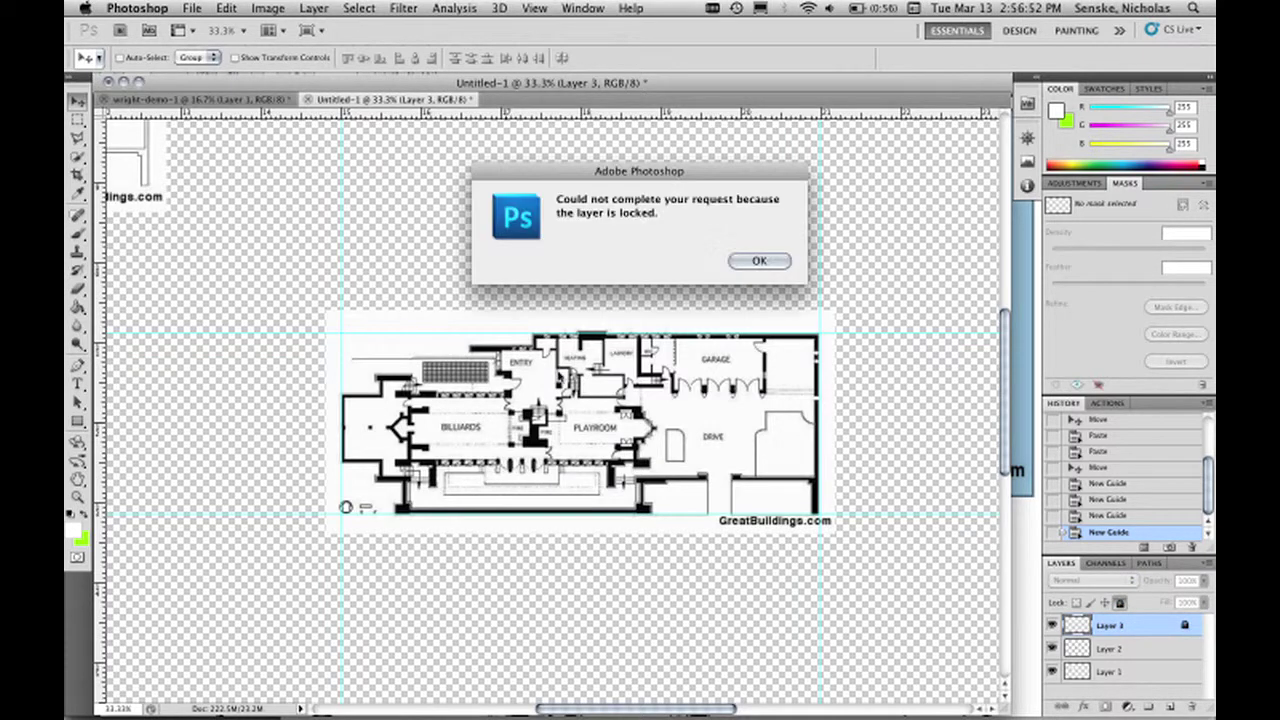
{"action": "left_click", "coordinate": [760, 262]}
Select Layer 1 and move the living and dining plan directly above the billiards plan, lined up with the vertical guides.
{"action": "right_click", "coordinate": [146, 177]}
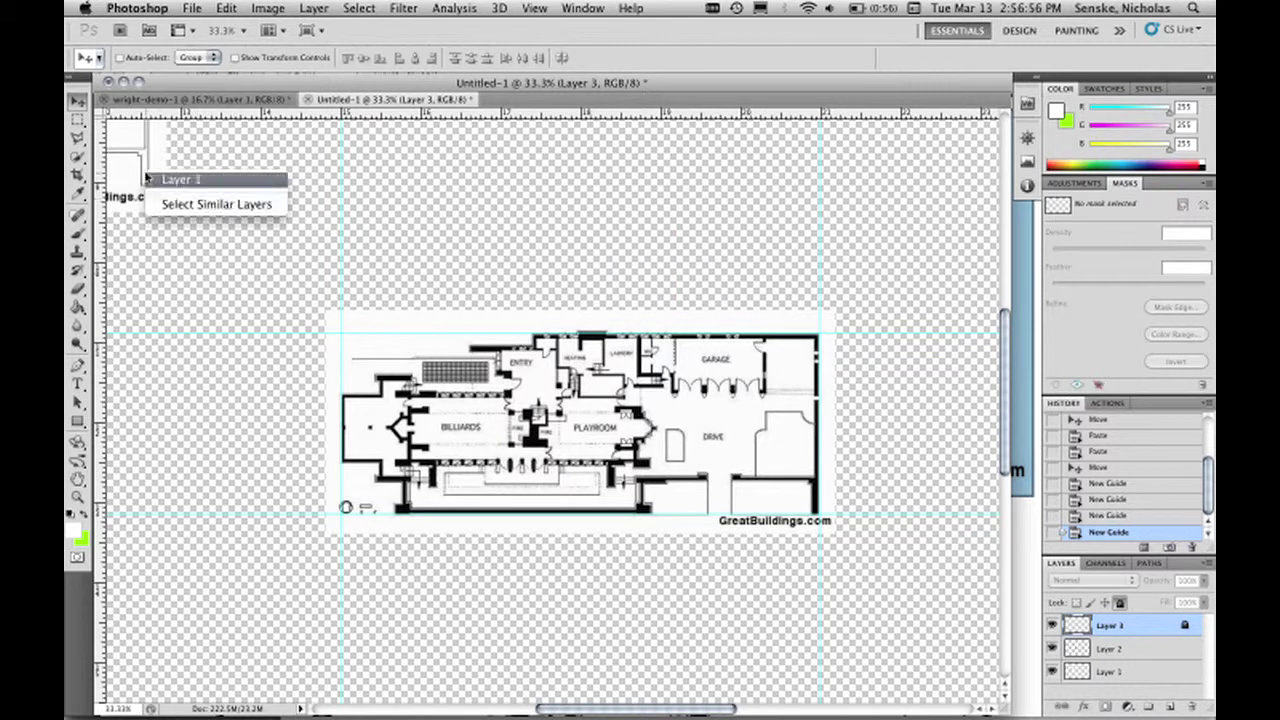
{"action": "left_click", "coordinate": [158, 182]}
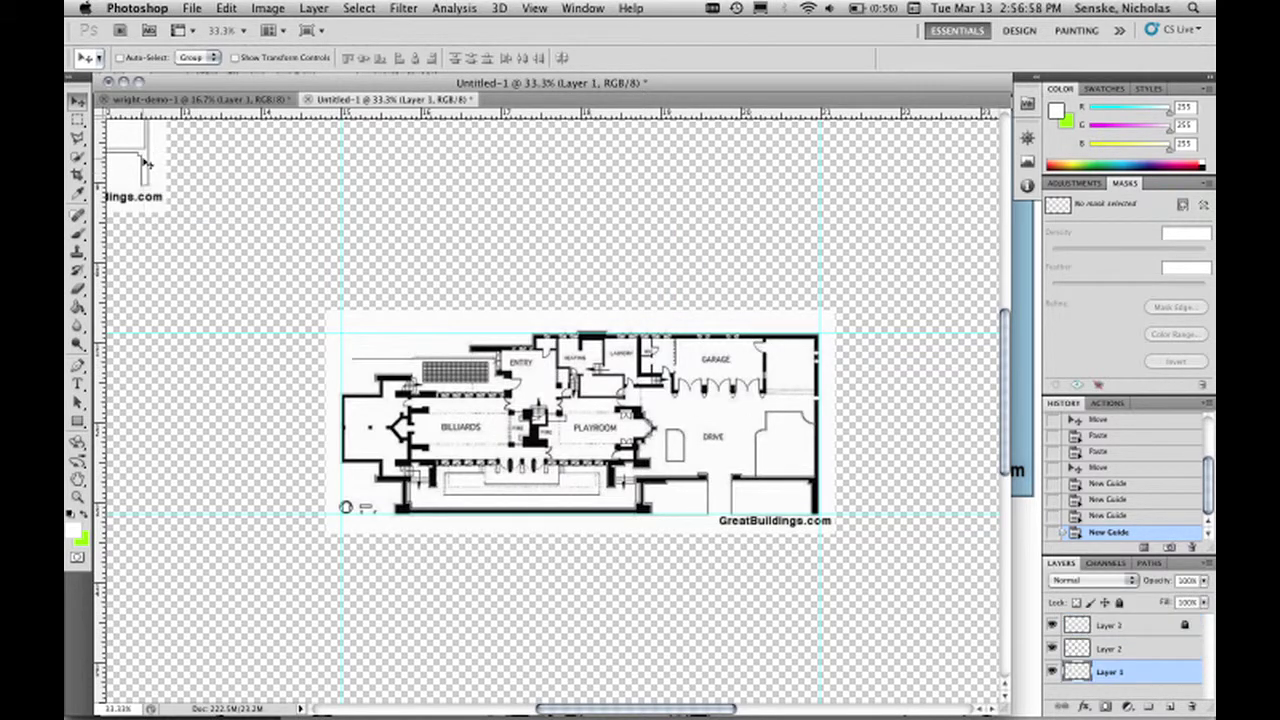
{"action": "left_click_drag", "start_coordinate": [148, 165], "coordinate": [816, 255]}
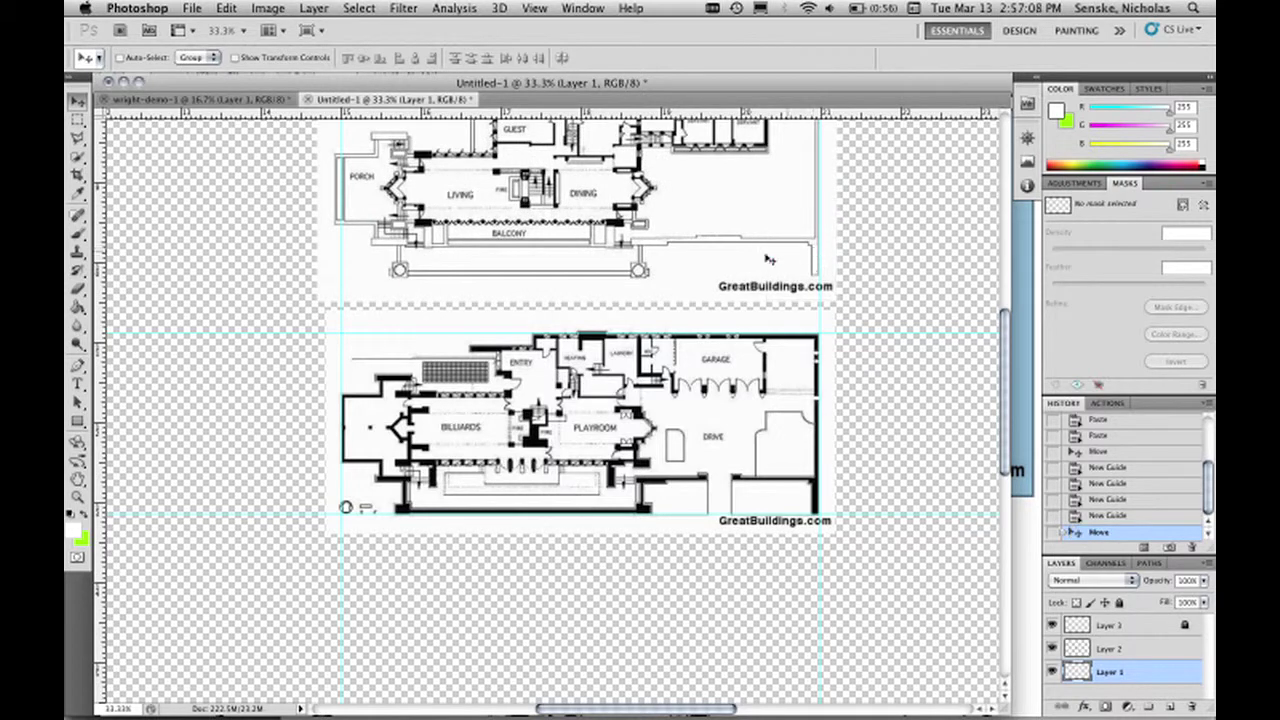
Scale the living and dining plan proportionally to about 98.74% so its porch wall meets the 15-inch vertical guide.
{"action": "left_click_drag", "start_coordinate": [686, 243], "coordinate": [676, 382]}
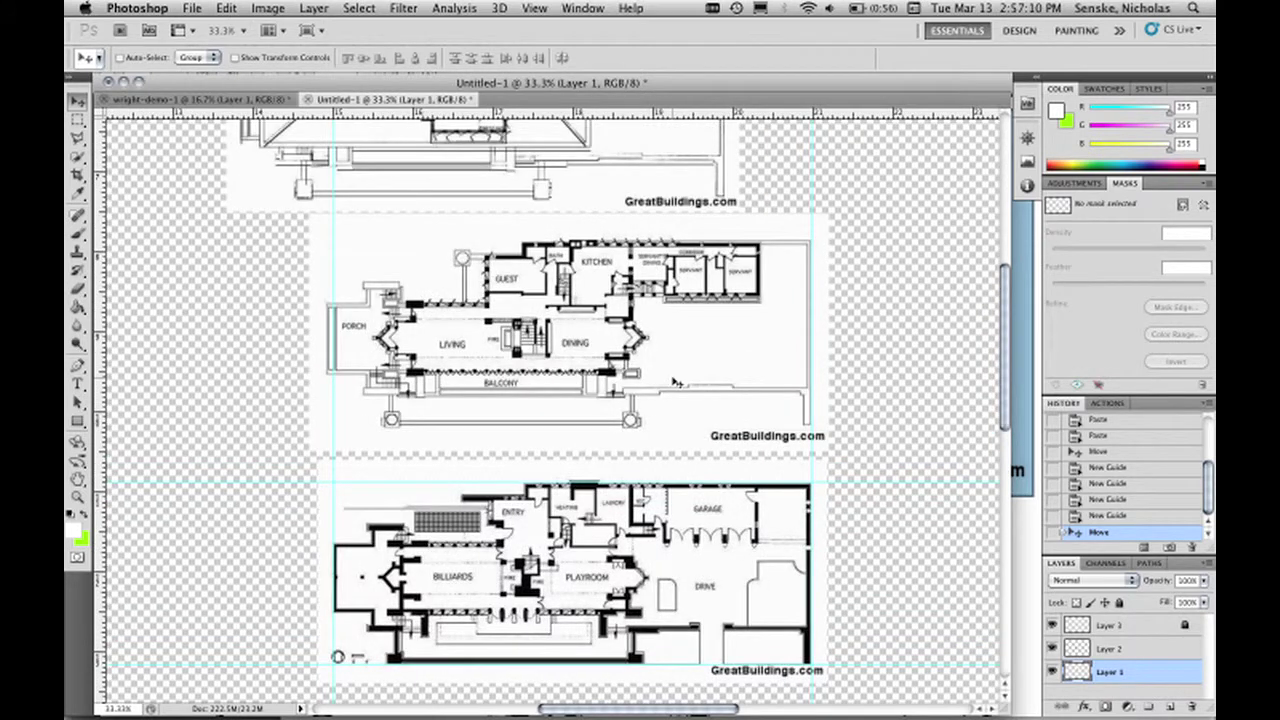
{"action": "key", "text": "super+t"}
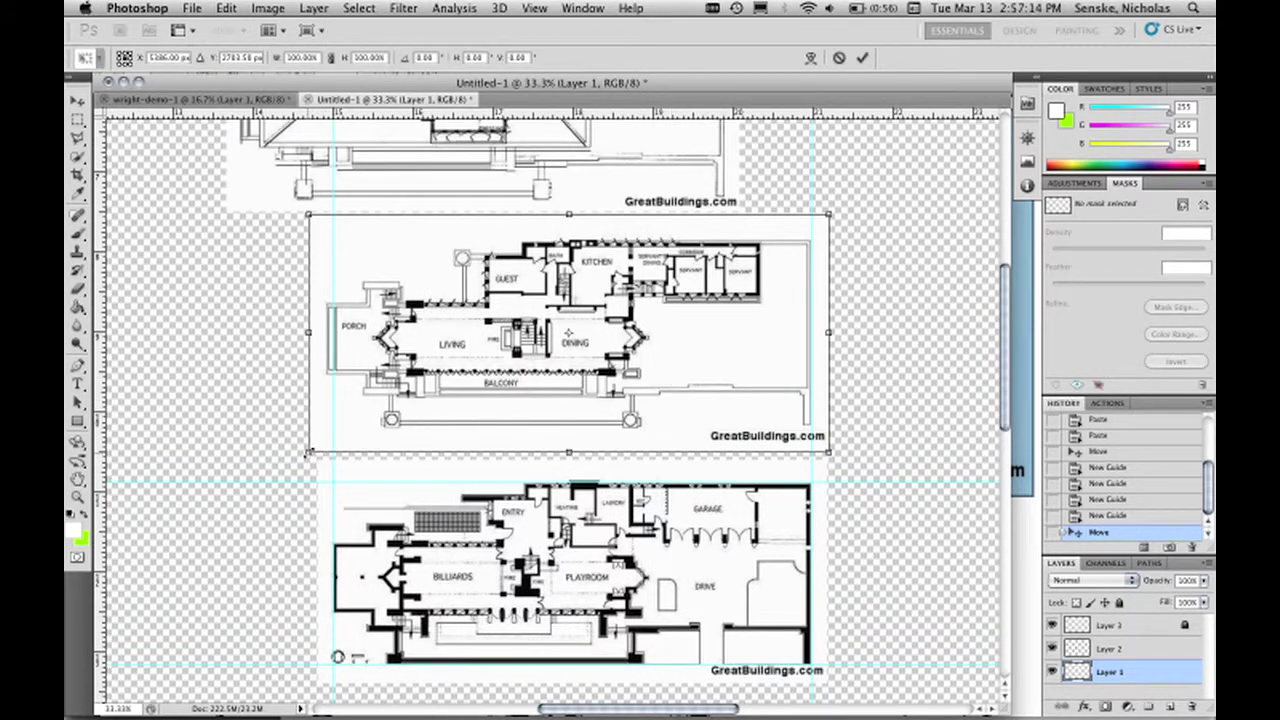
{"action": "left_click_drag", "start_coordinate": [310, 452], "coordinate": [316, 451]}
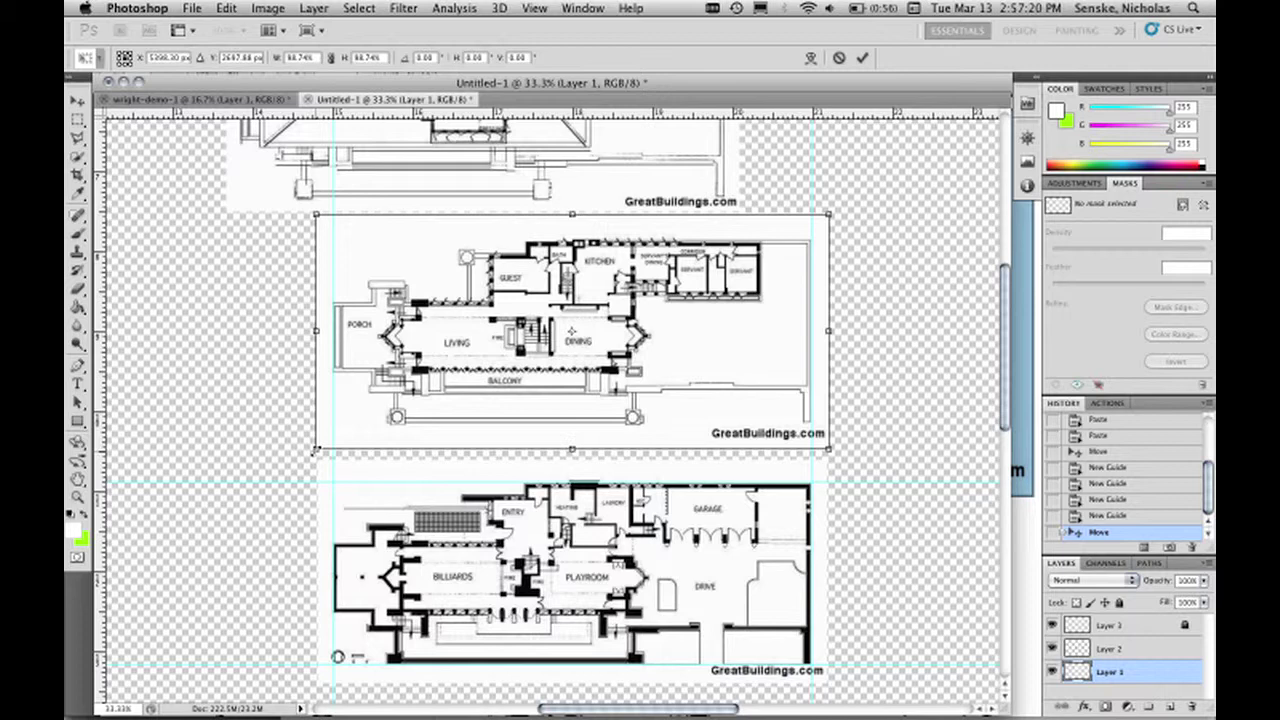
{"action": "left_click_drag", "start_coordinate": [315, 451], "coordinate": [315, 451]}
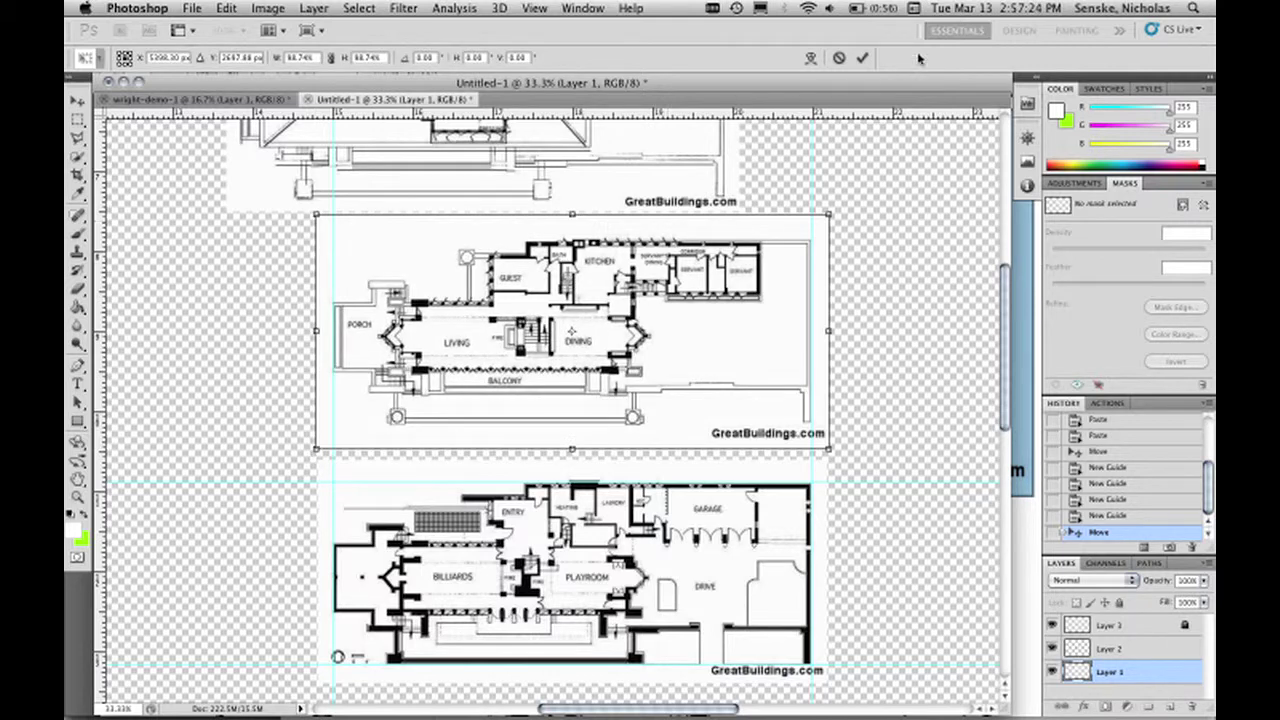
{"action": "left_click", "coordinate": [862, 59]}
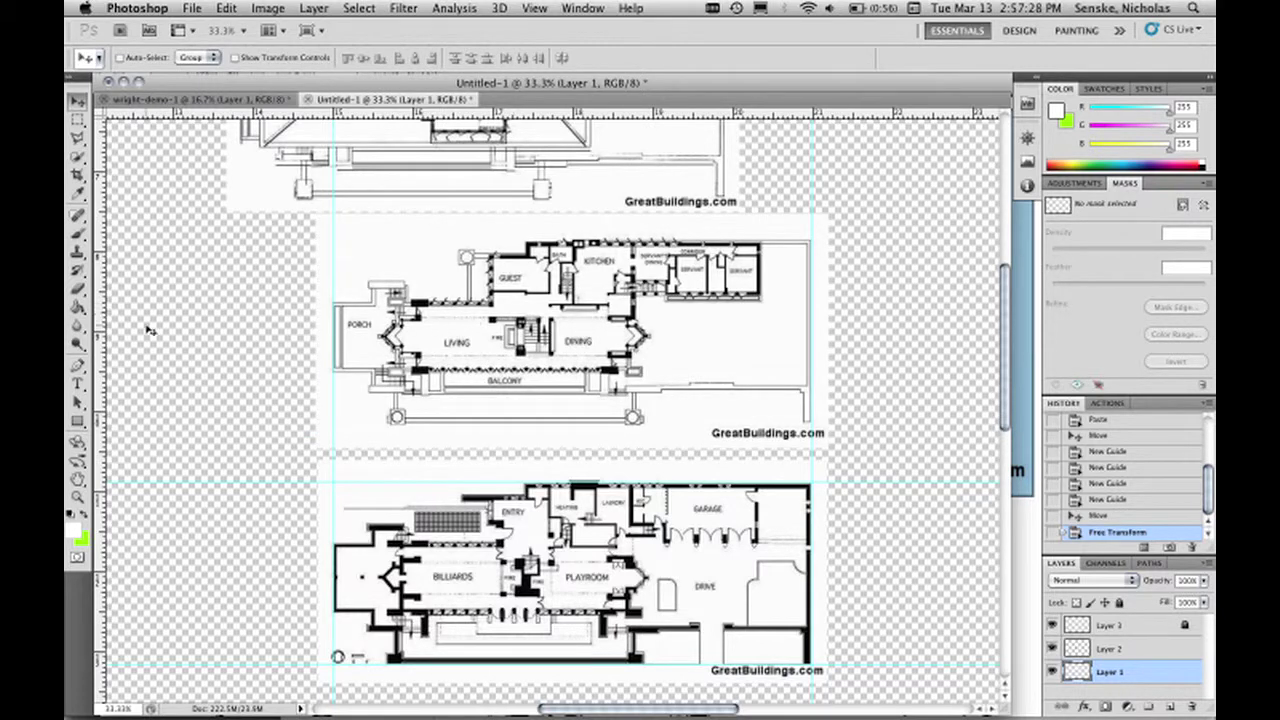
Add two vertical guides through both plans, one at the porch's inner corner and one along the wall between guest room and kitchen.
{"action": "left_click_drag", "start_coordinate": [104, 315], "coordinate": [370, 325]}
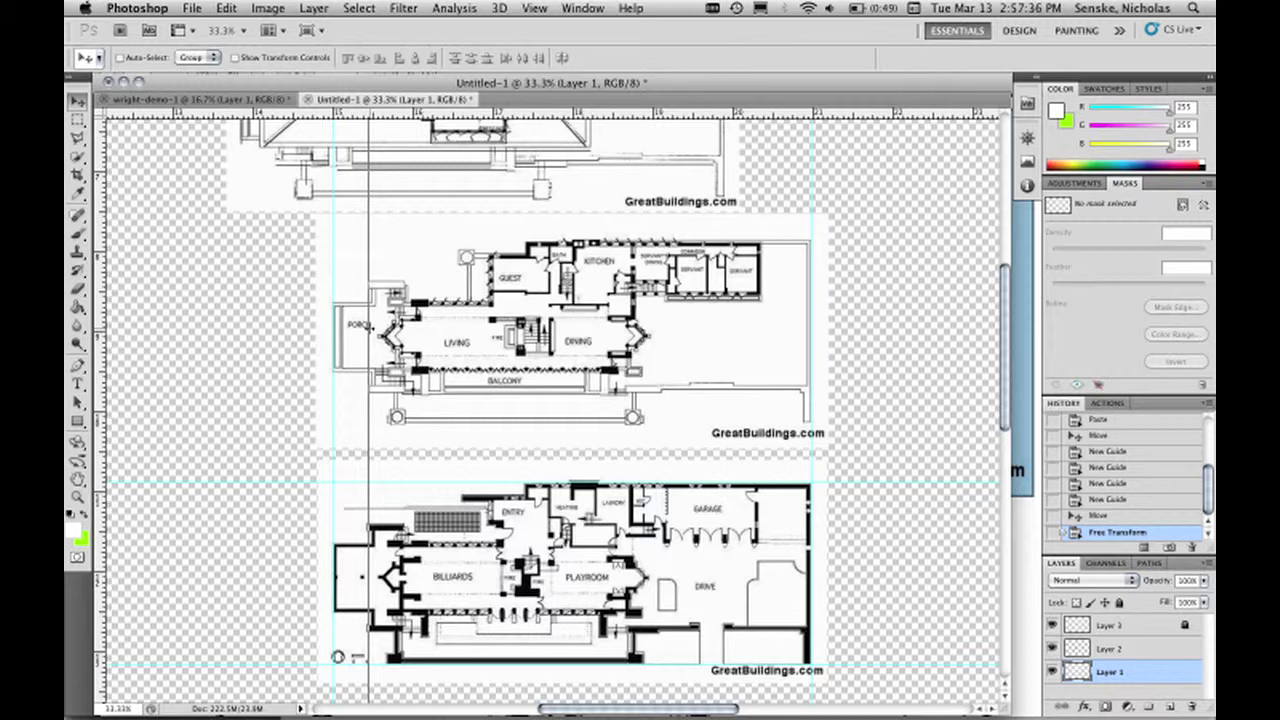
{"action": "left_click_drag", "start_coordinate": [368, 325], "coordinate": [368, 325]}
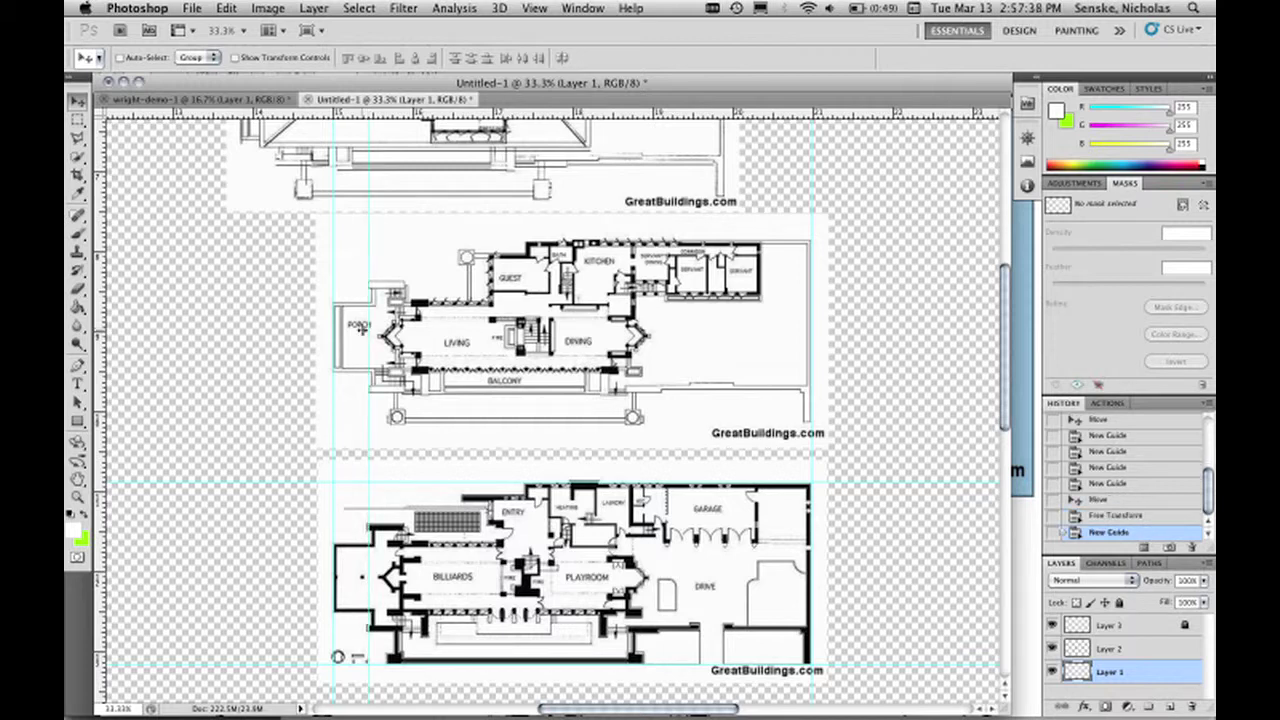
{"action": "left_click_drag", "start_coordinate": [103, 320], "coordinate": [525, 278]}
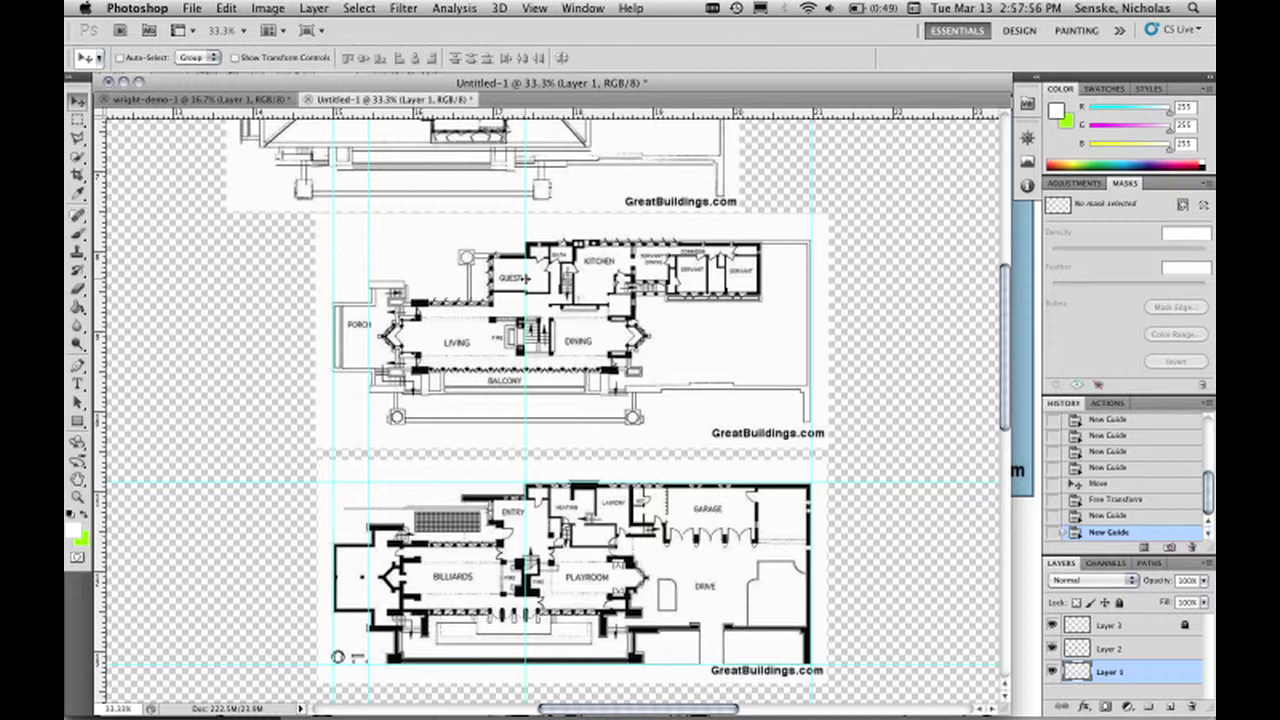
Examine the porch's outer wall up close against the vertical guide at 15 inches.
{"action": "left_click", "coordinate": [77, 496]}
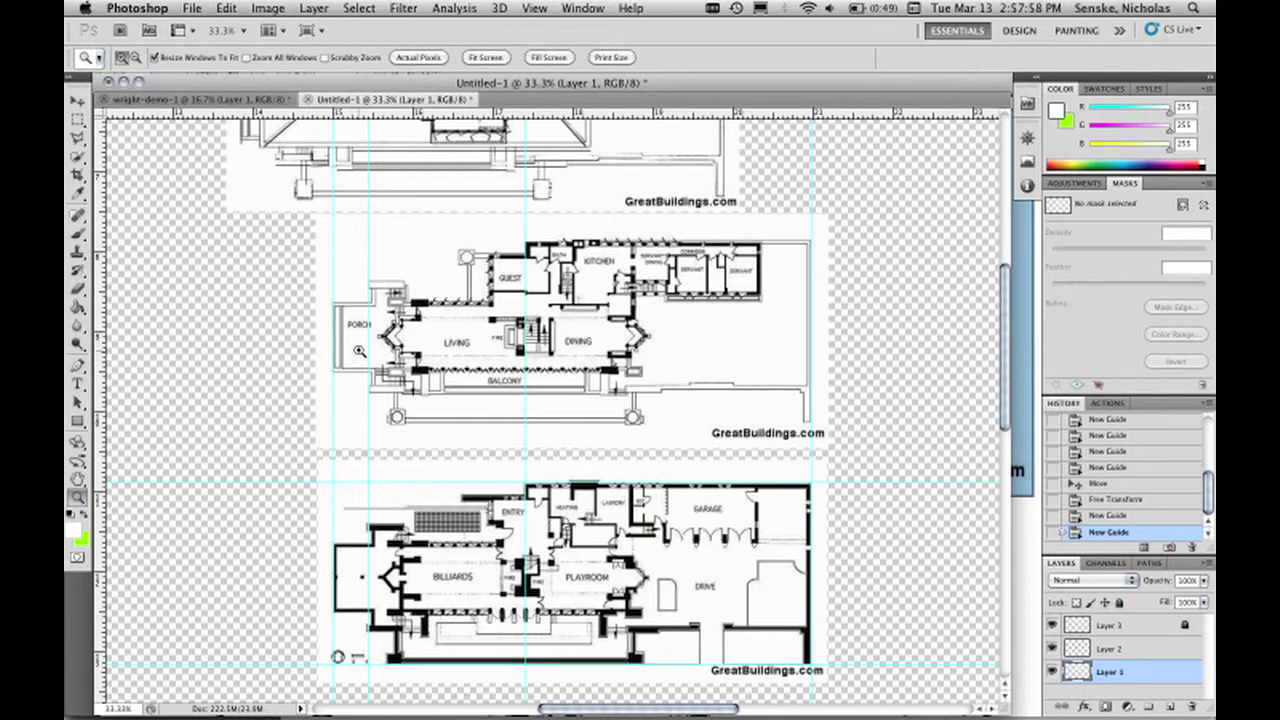
{"action": "left_click", "coordinate": [399, 344]}
{"action": "left_click", "coordinate": [488, 383]}
{"action": "left_click", "coordinate": [531, 423]}
{"action": "left_click", "coordinate": [531, 367]}
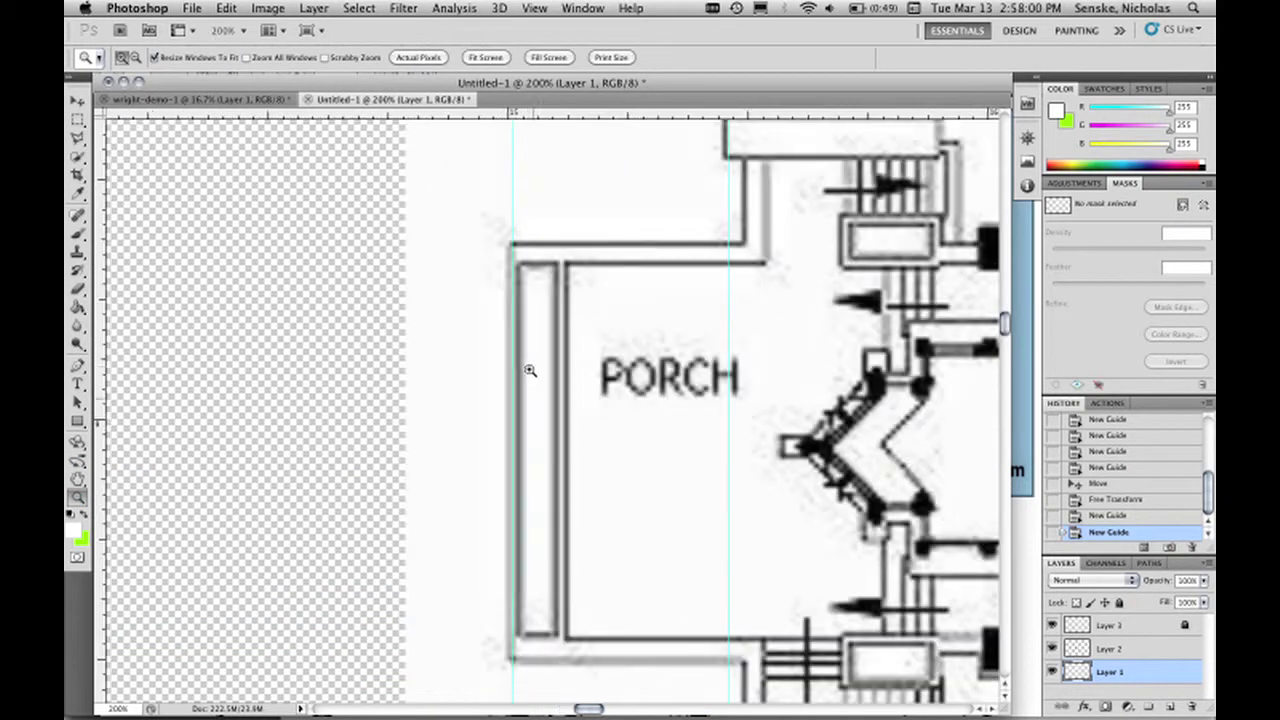
{"action": "left_click", "coordinate": [544, 357]}
{"action": "scroll", "coordinate": [544, 360], "scroll_direction": "right", "scroll_amount": 3}
{"action": "scroll", "coordinate": [544, 360], "scroll_direction": "up", "scroll_amount": 3}
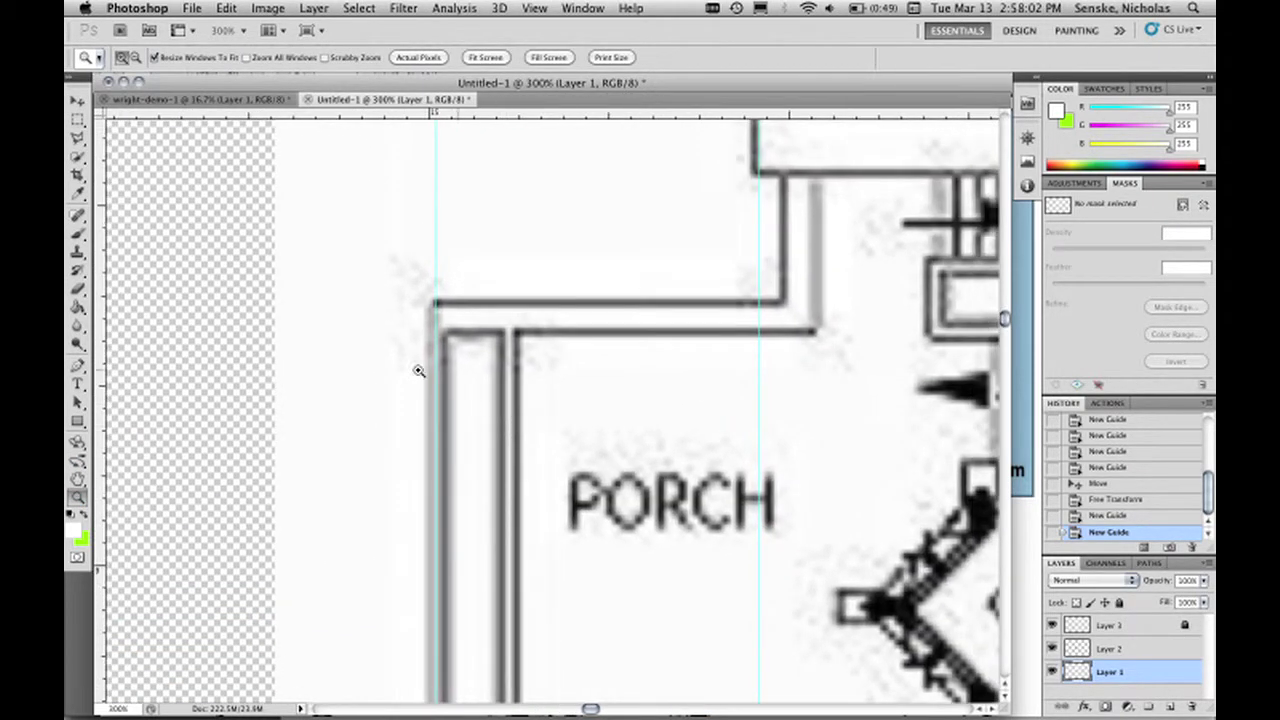
Scale the living and dining plan with linked width and height to 99.7% using Free Transform.
{"action": "key", "text": "super+t"}
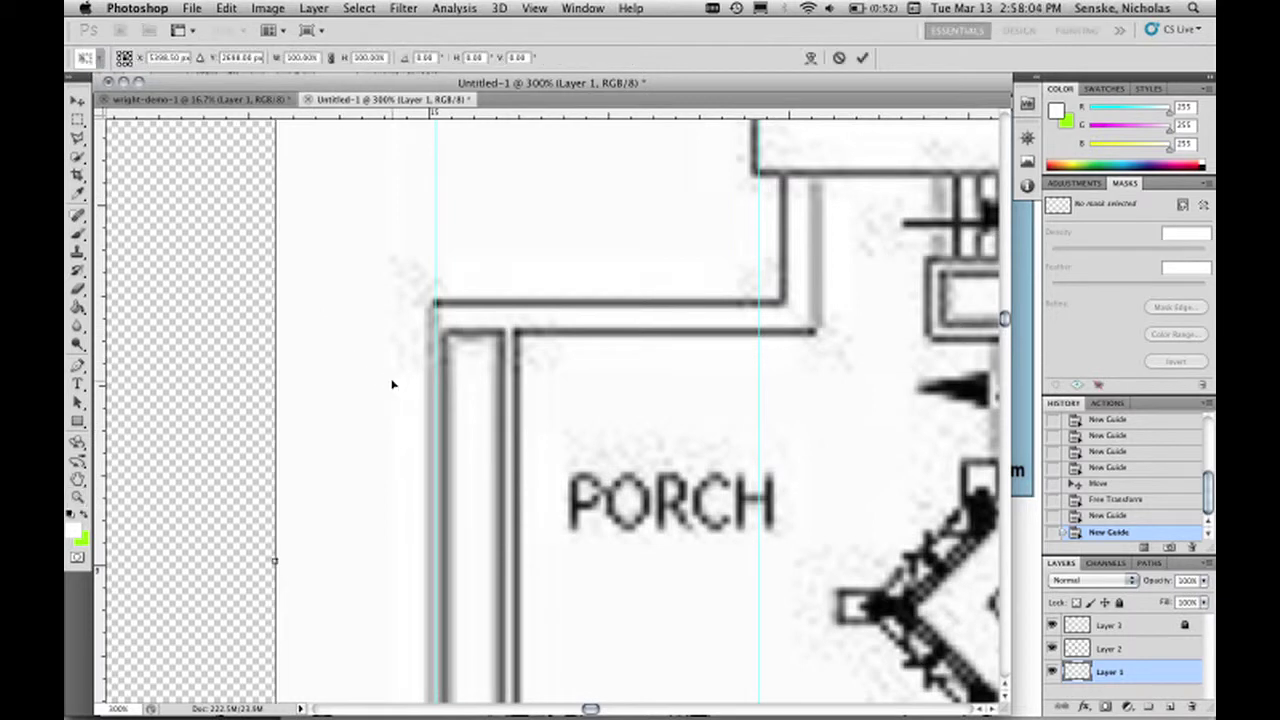
{"action": "left_click", "coordinate": [331, 57]}
{"action": "left_click", "coordinate": [385, 57]}
{"action": "type", "text": "99"}
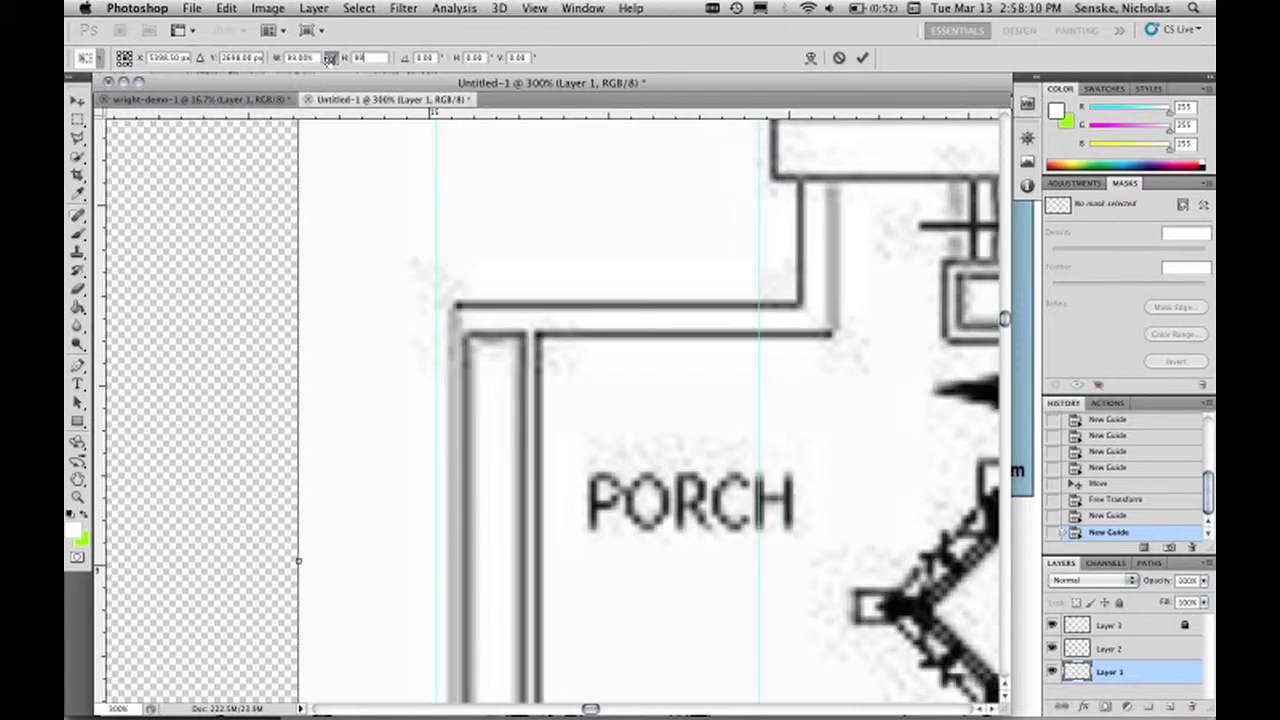
{"action": "type", "text": ".9"}
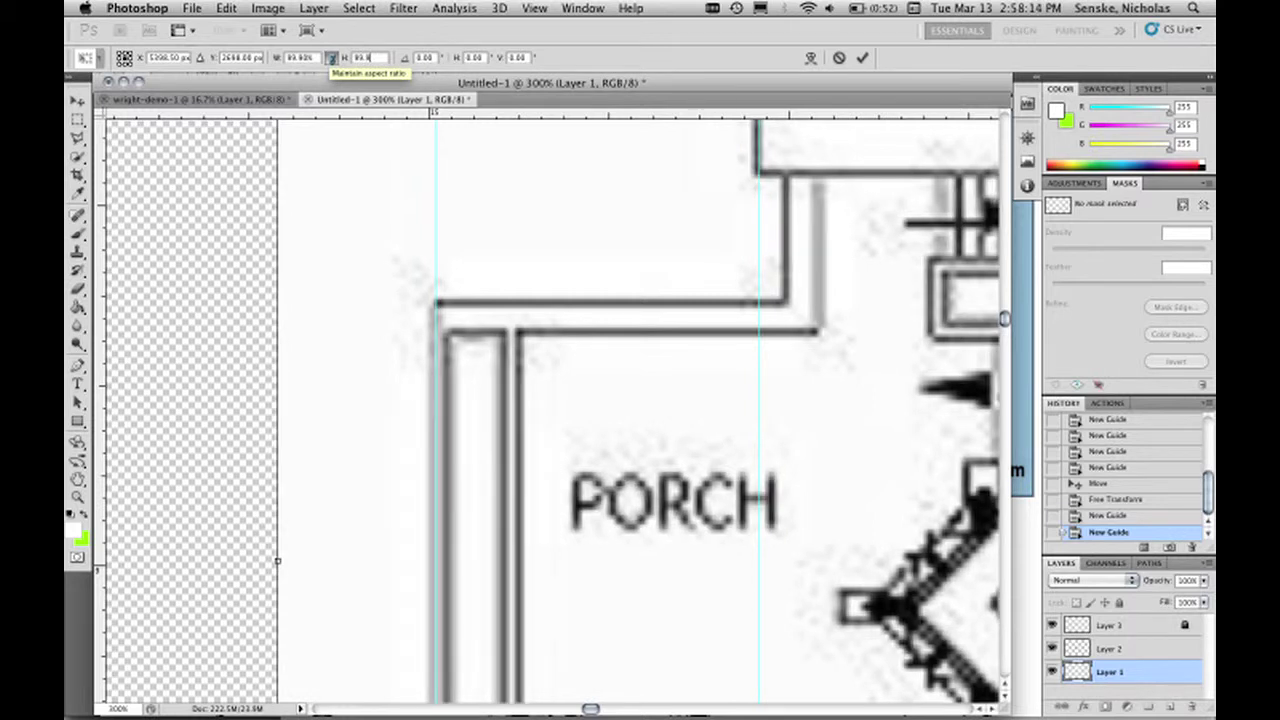
{"action": "key", "text": "BackSpace"}
{"action": "type", "text": "8"}
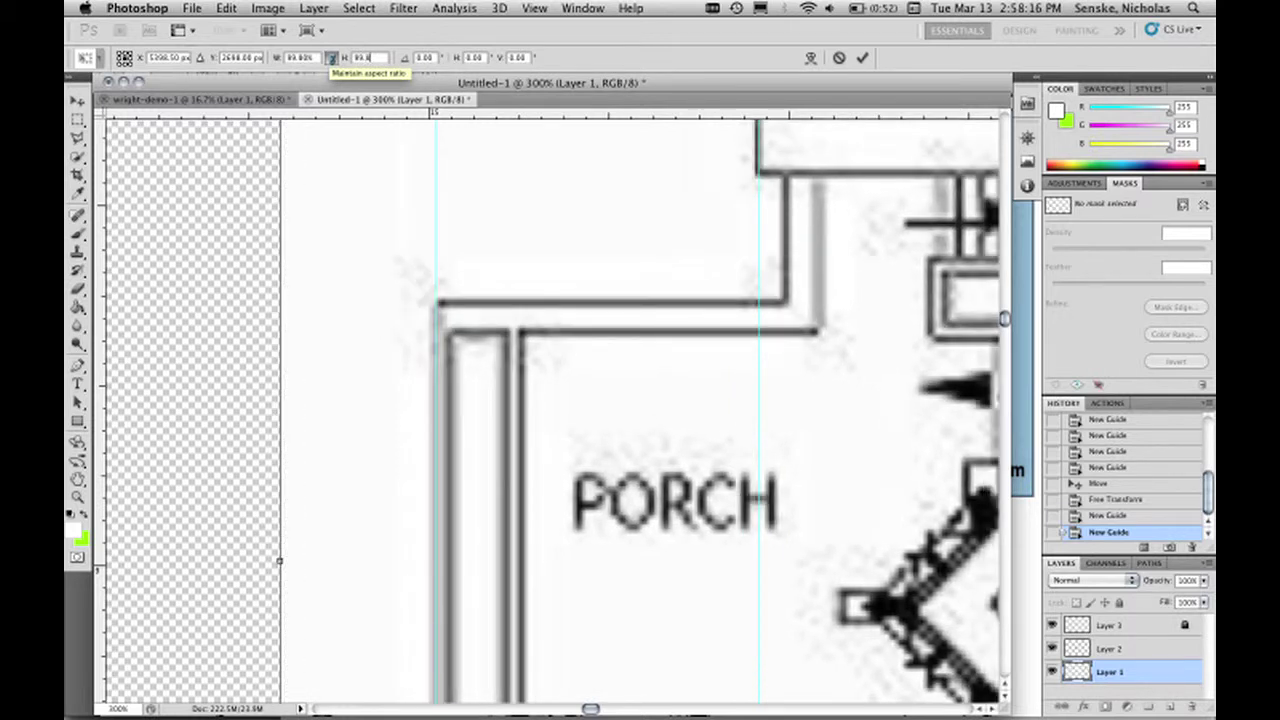
{"action": "key", "text": "BackSpace"}
{"action": "type", "text": "7"}
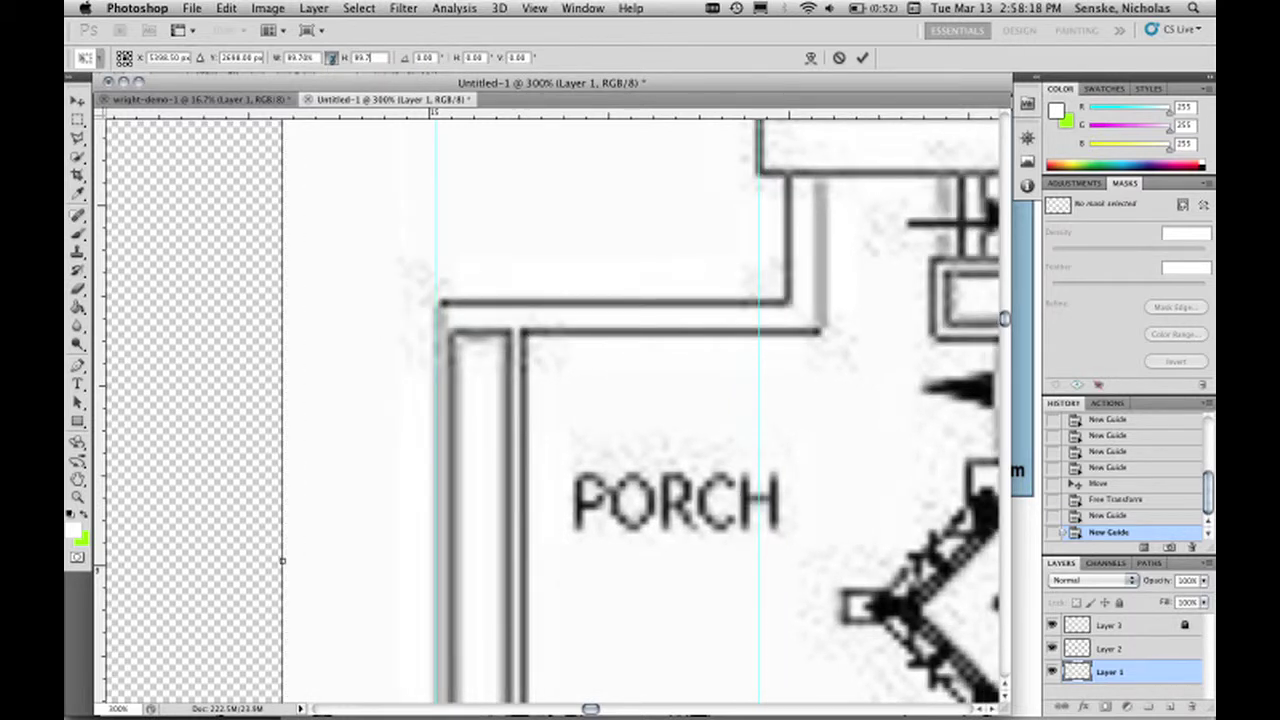
{"action": "left_click", "coordinate": [861, 60]}
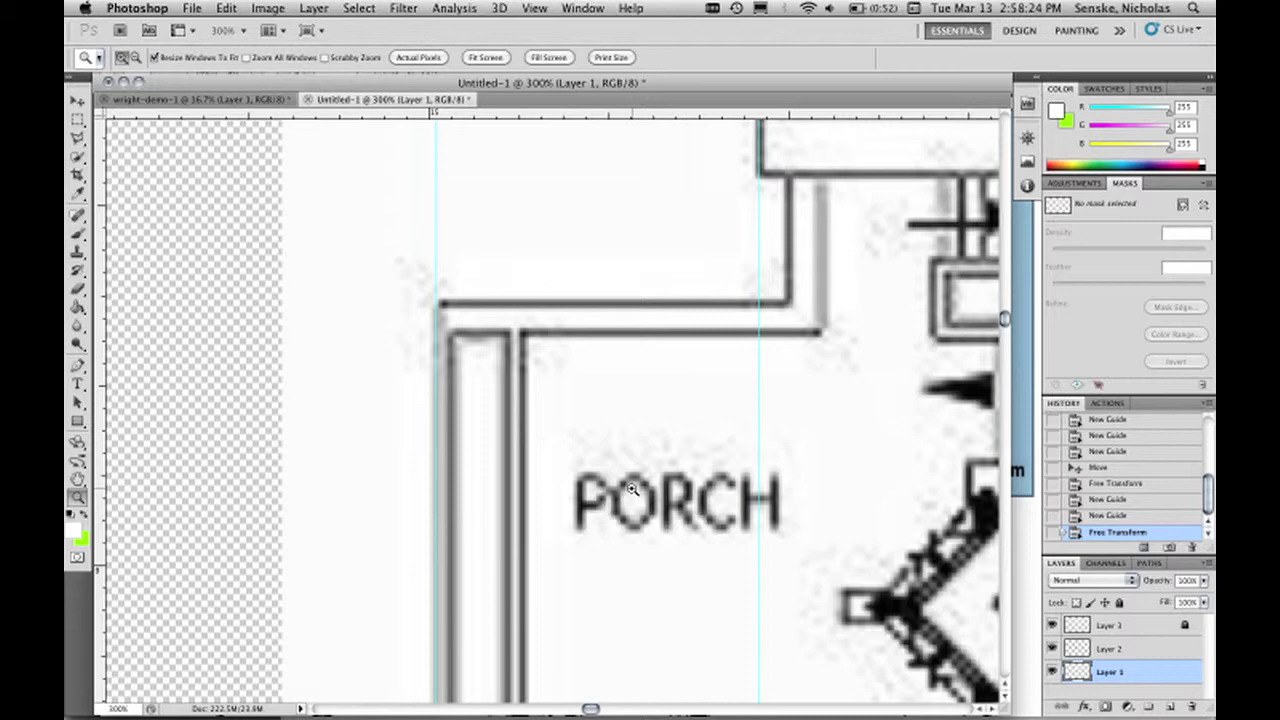
Examine how the living and dining plan lines up with the billiards plan along the shared vertical guides.
{"action": "scroll", "coordinate": [632, 488], "scroll_direction": "down", "scroll_amount": 3}
{"action": "scroll", "coordinate": [632, 488], "scroll_direction": "right", "scroll_amount": 3}
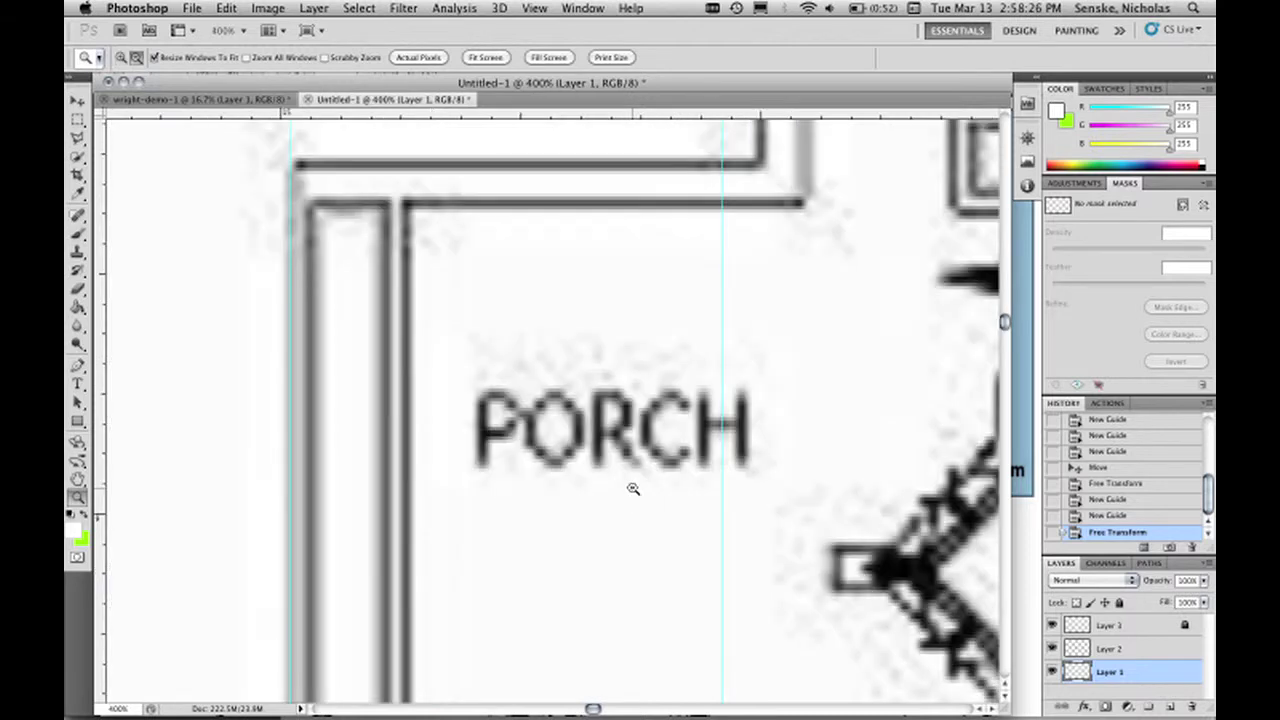
{"action": "scroll", "coordinate": [634, 489], "scroll_direction": "down", "scroll_amount": 3}
{"action": "scroll", "coordinate": [634, 489], "scroll_direction": "right", "scroll_amount": 3}
{"action": "left_click", "coordinate": [635, 488], "text": "alt"}
{"action": "left_click", "coordinate": [636, 488], "text": "alt"}
{"action": "left_click", "coordinate": [638, 489], "text": "alt"}
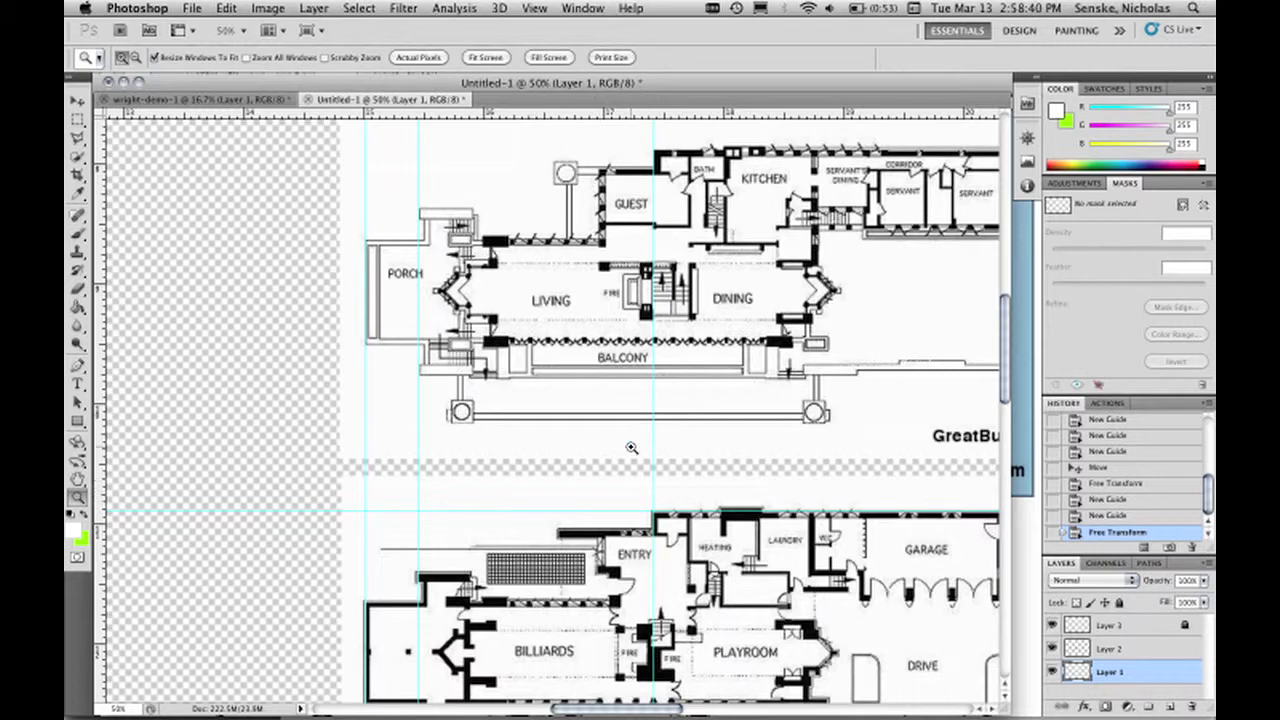
{"action": "scroll", "coordinate": [776, 380], "scroll_direction": "up", "scroll_amount": 5}
{"action": "scroll", "coordinate": [776, 380], "scroll_direction": "right", "scroll_amount": 5}
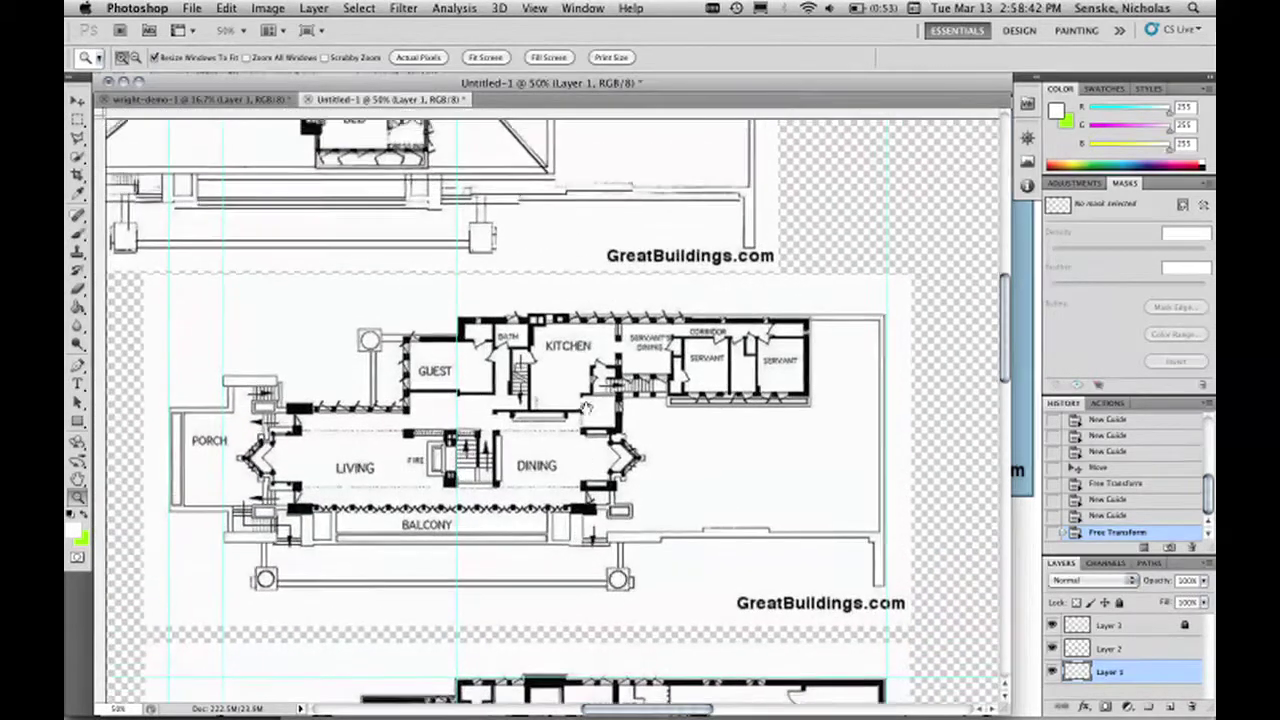
{"action": "scroll", "coordinate": [587, 408], "scroll_direction": "up", "scroll_amount": 5}
{"action": "scroll", "coordinate": [587, 408], "scroll_direction": "left", "scroll_amount": 1}
{"action": "left_click", "coordinate": [80, 102]}
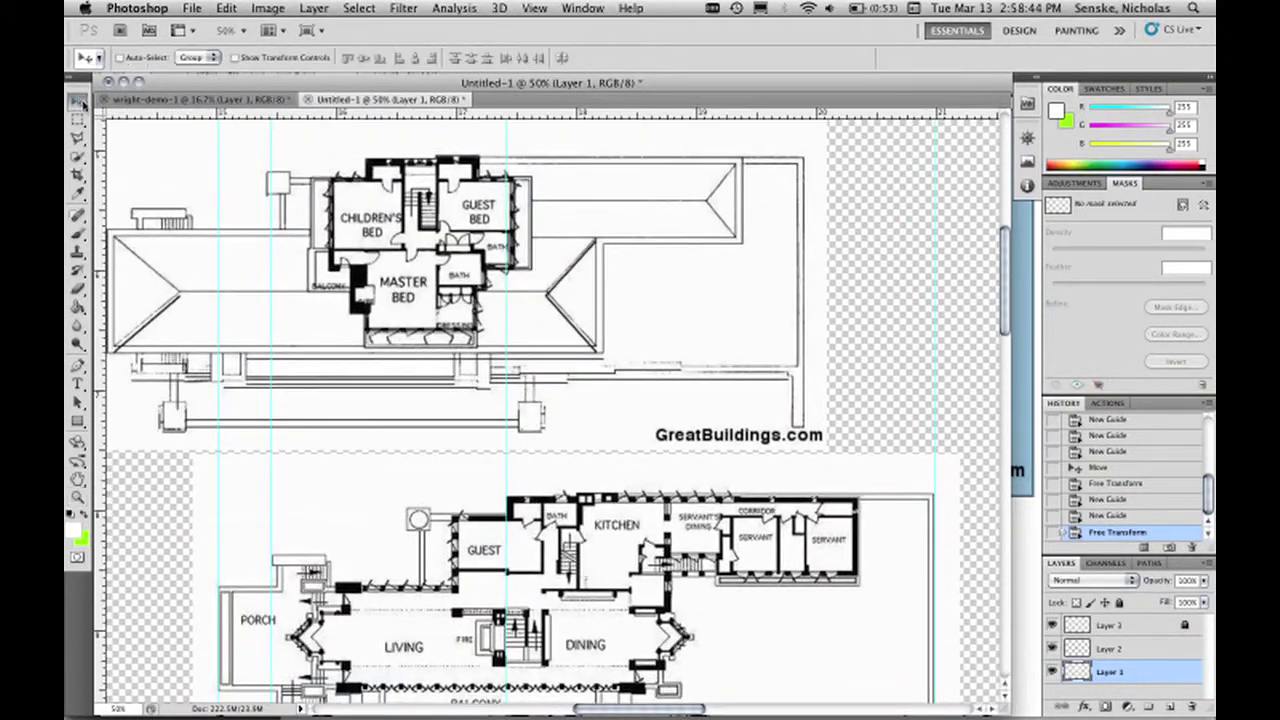
{"action": "left_click_drag", "start_coordinate": [592, 255], "coordinate": [640, 237]}
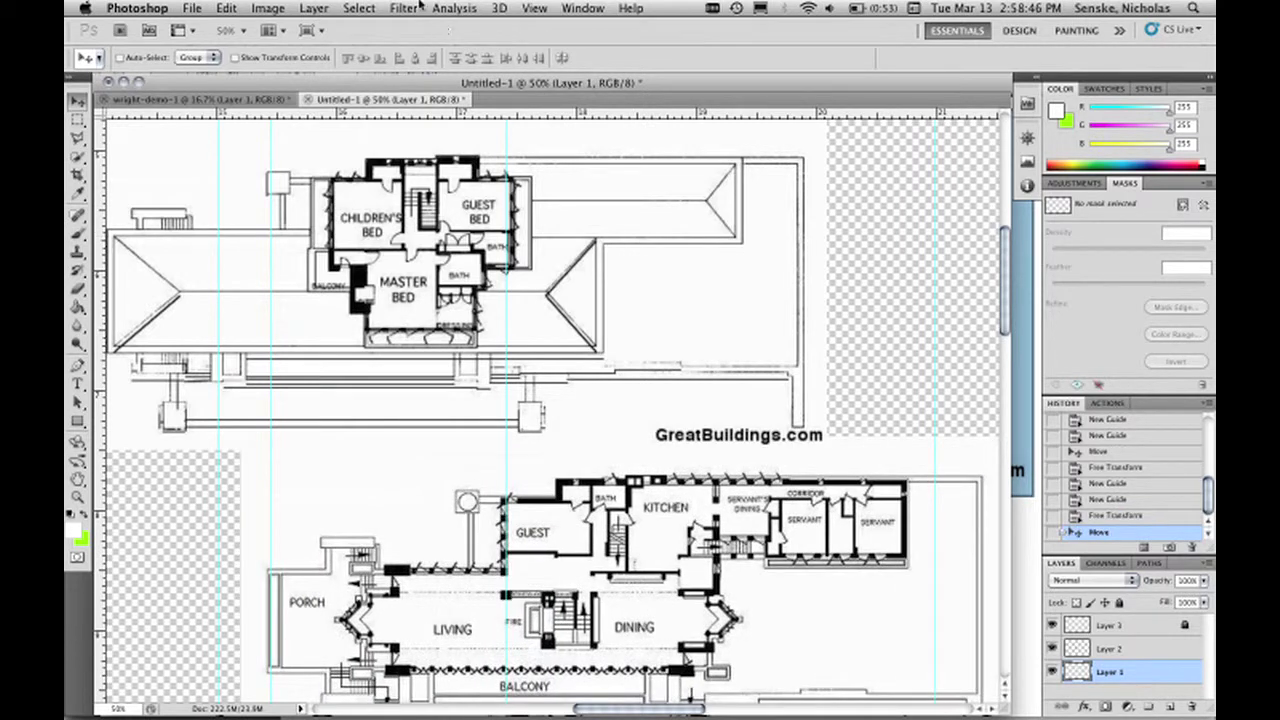
{"action": "left_click", "coordinate": [228, 8]}
{"action": "left_click", "coordinate": [232, 26]}
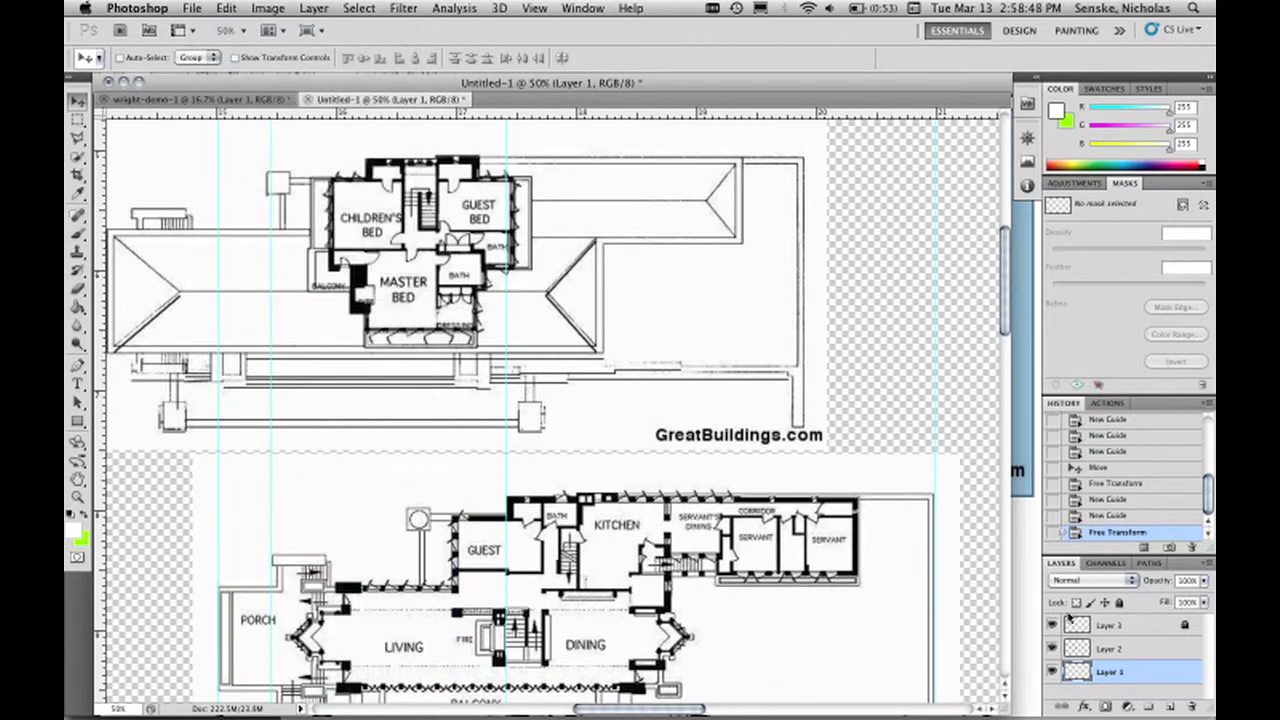
Lock the living and dining plan's layer, Layer 1, and select the bedroom plan's layer, Layer 3.
{"action": "left_click", "coordinate": [1119, 603]}
{"action": "right_click", "coordinate": [630, 318]}
{"action": "left_click", "coordinate": [641, 323]}
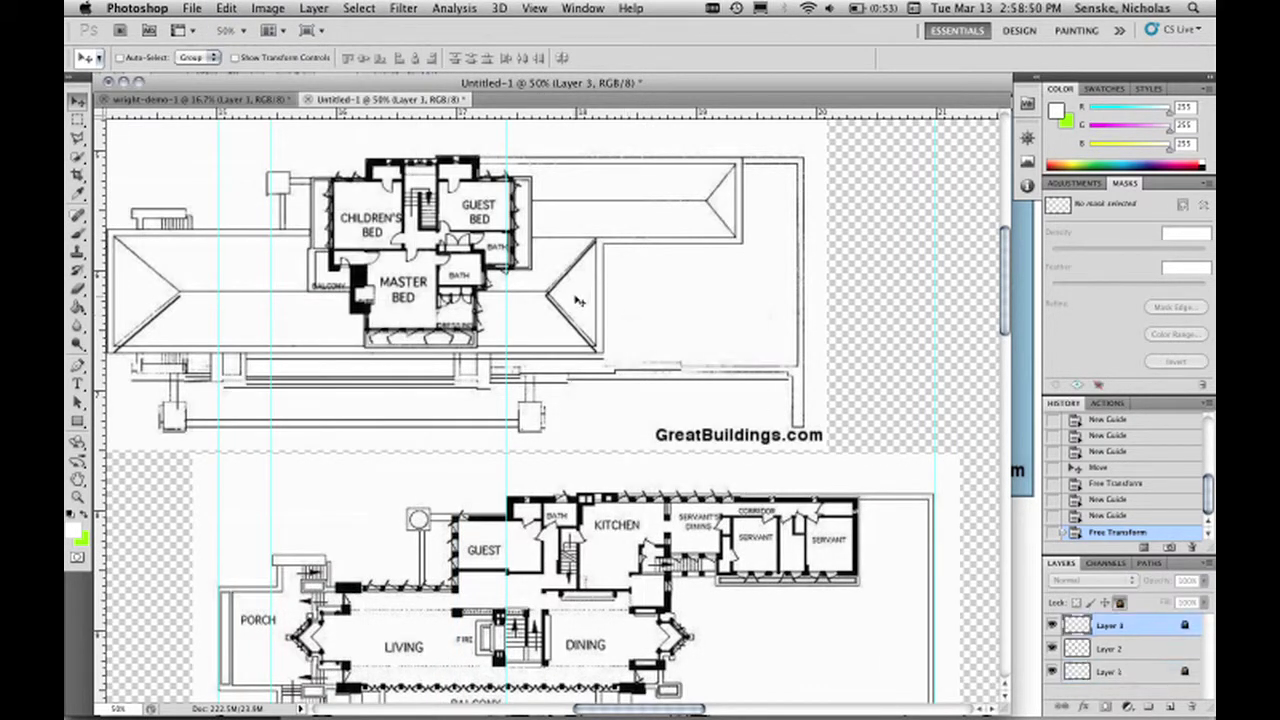
{"action": "left_click", "coordinate": [578, 300]}
{"action": "left_click", "coordinate": [760, 264]}
{"action": "left_click", "coordinate": [1118, 650]}
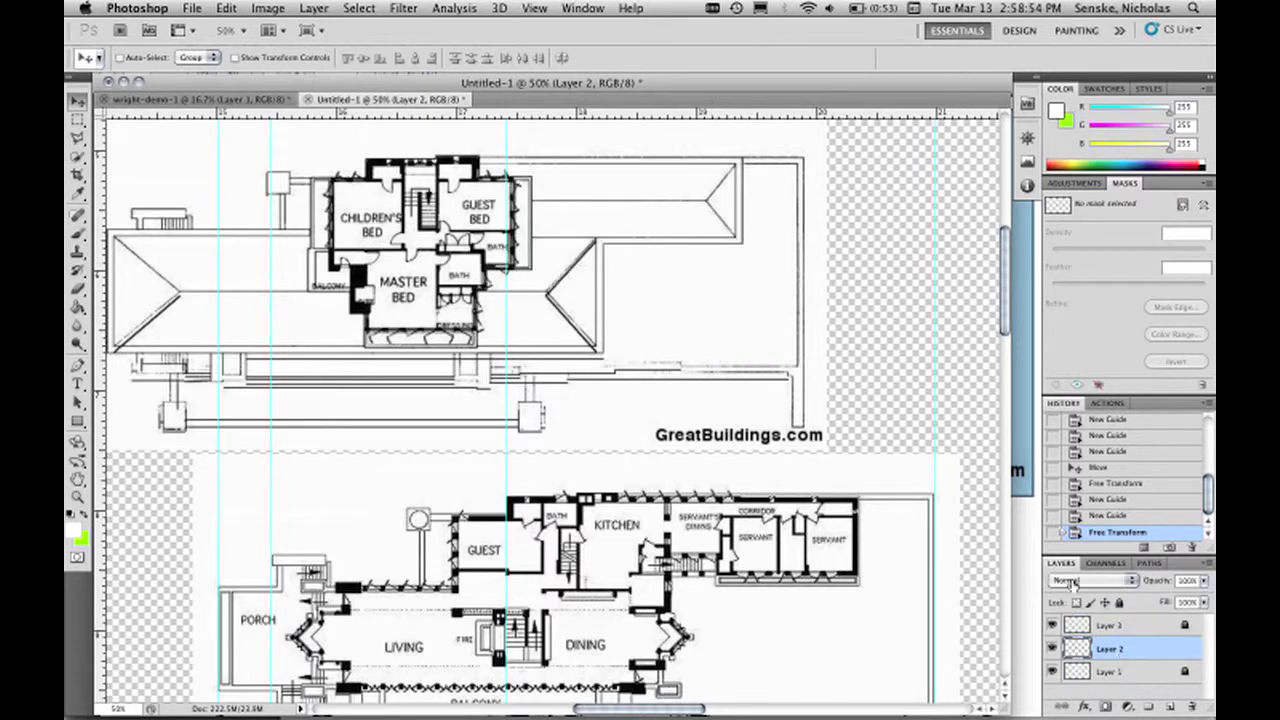
{"action": "left_click", "coordinate": [793, 318]}
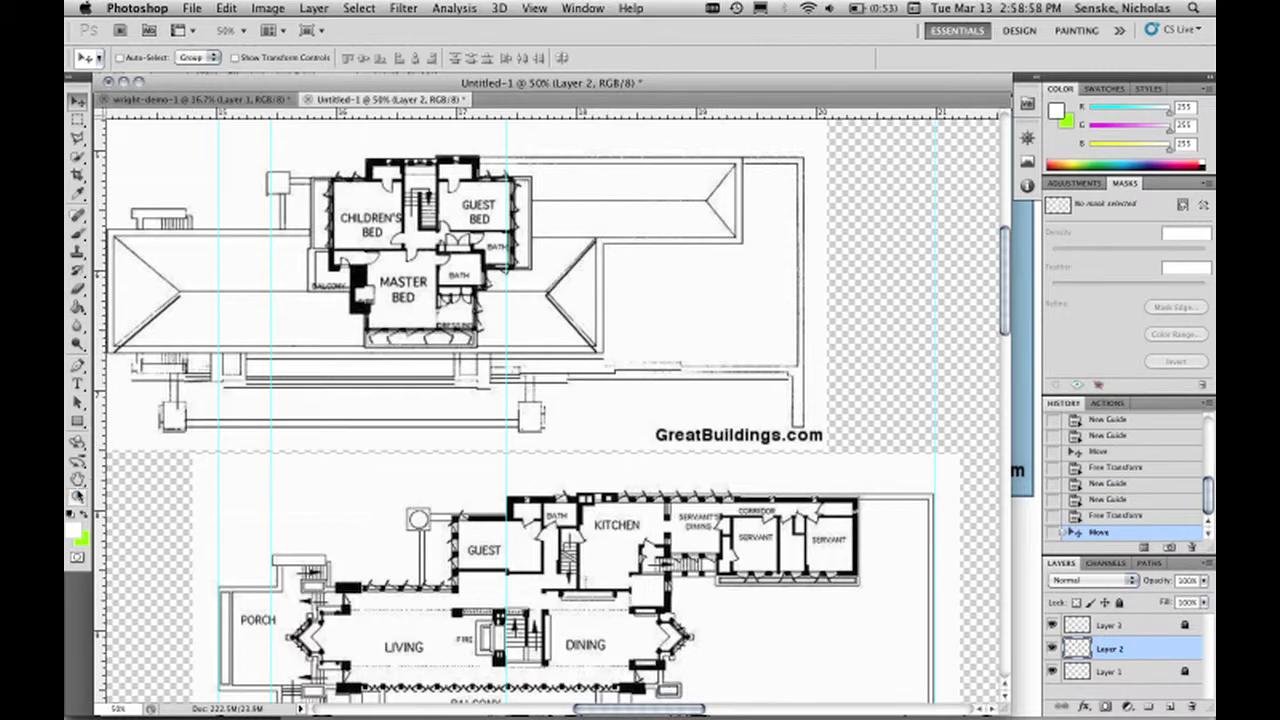
{"action": "left_click", "coordinate": [78, 497]}
{"action": "left_click", "coordinate": [532, 464], "text": "alt"}
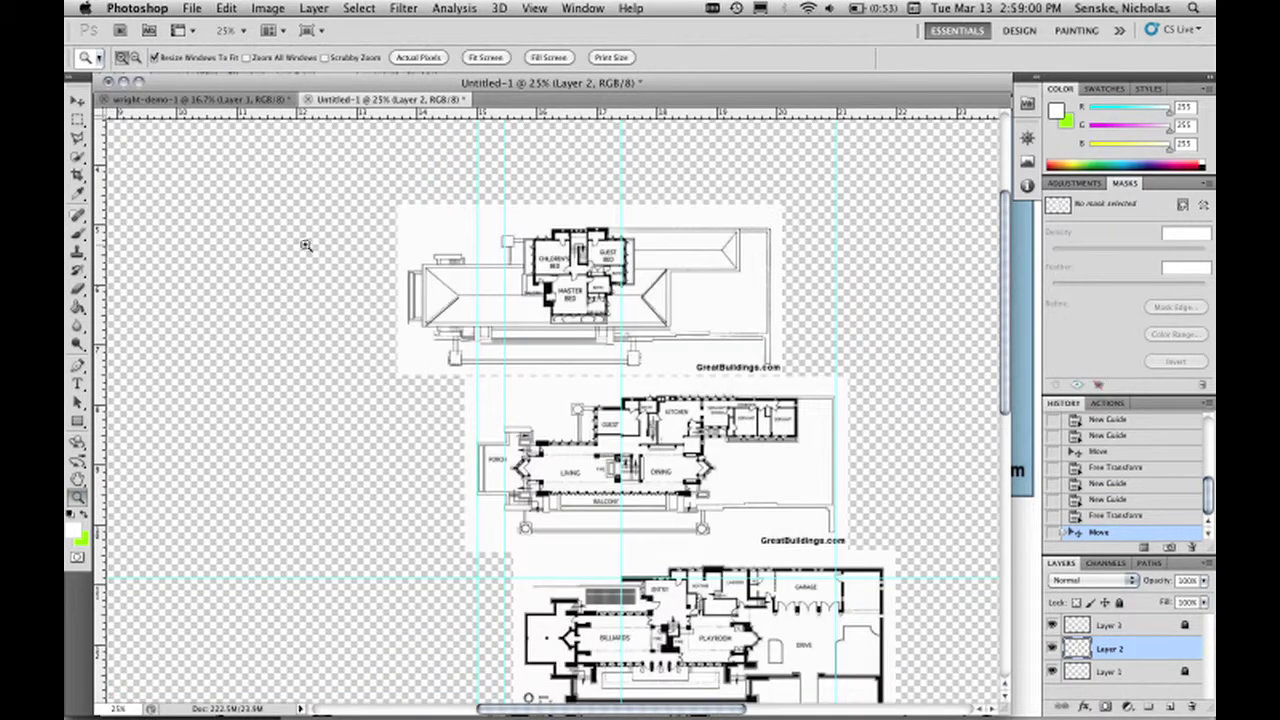
{"action": "left_click", "coordinate": [227, 8]}
{"action": "left_click", "coordinate": [240, 27]}
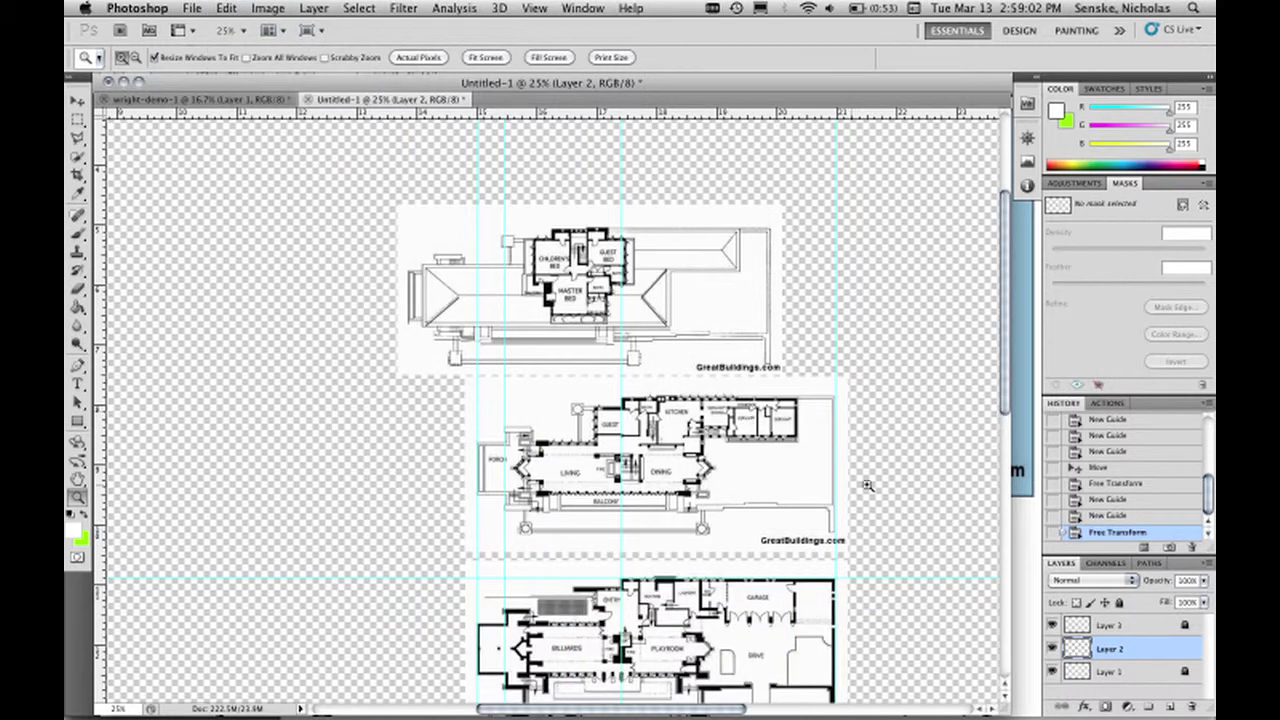
Unlock the bedroom plan's layer, Layer 3, and fully lock the billiards plan's layer, Layer 2.
{"action": "left_click", "coordinate": [1130, 627]}
{"action": "right_click", "coordinate": [1174, 628]}
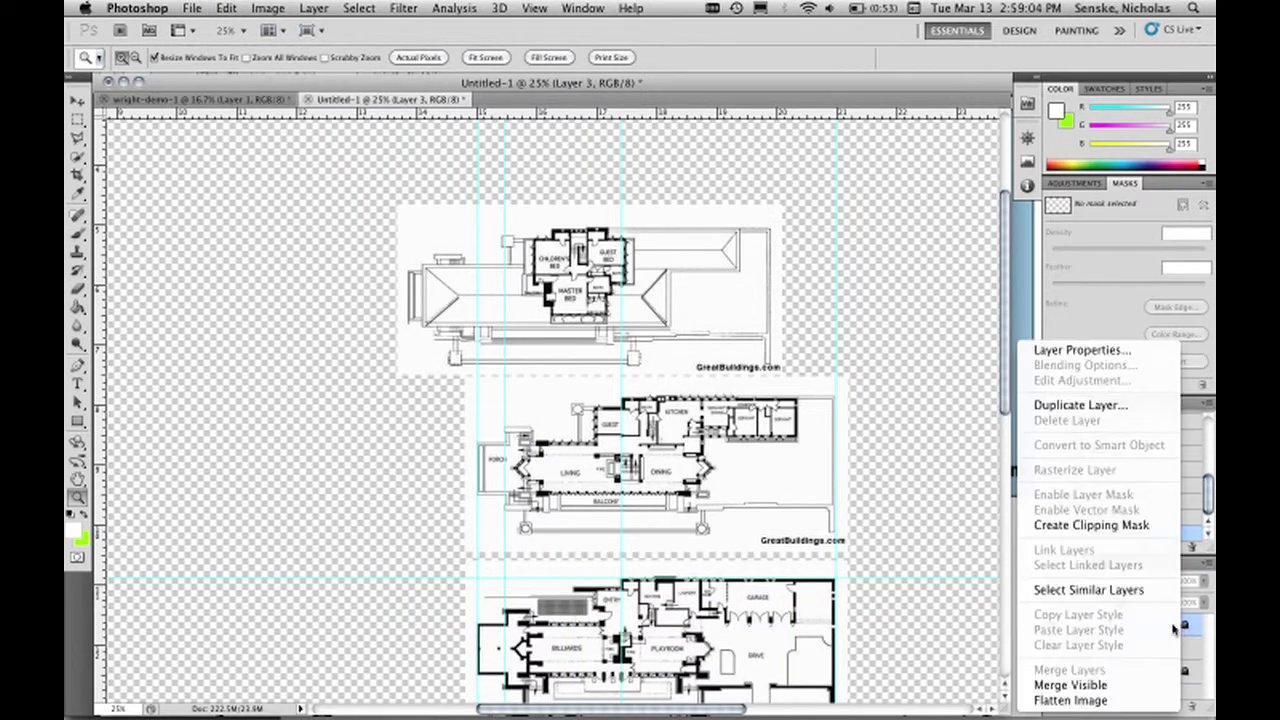
{"action": "key", "text": "Escape"}
{"action": "left_click", "coordinate": [1120, 603]}
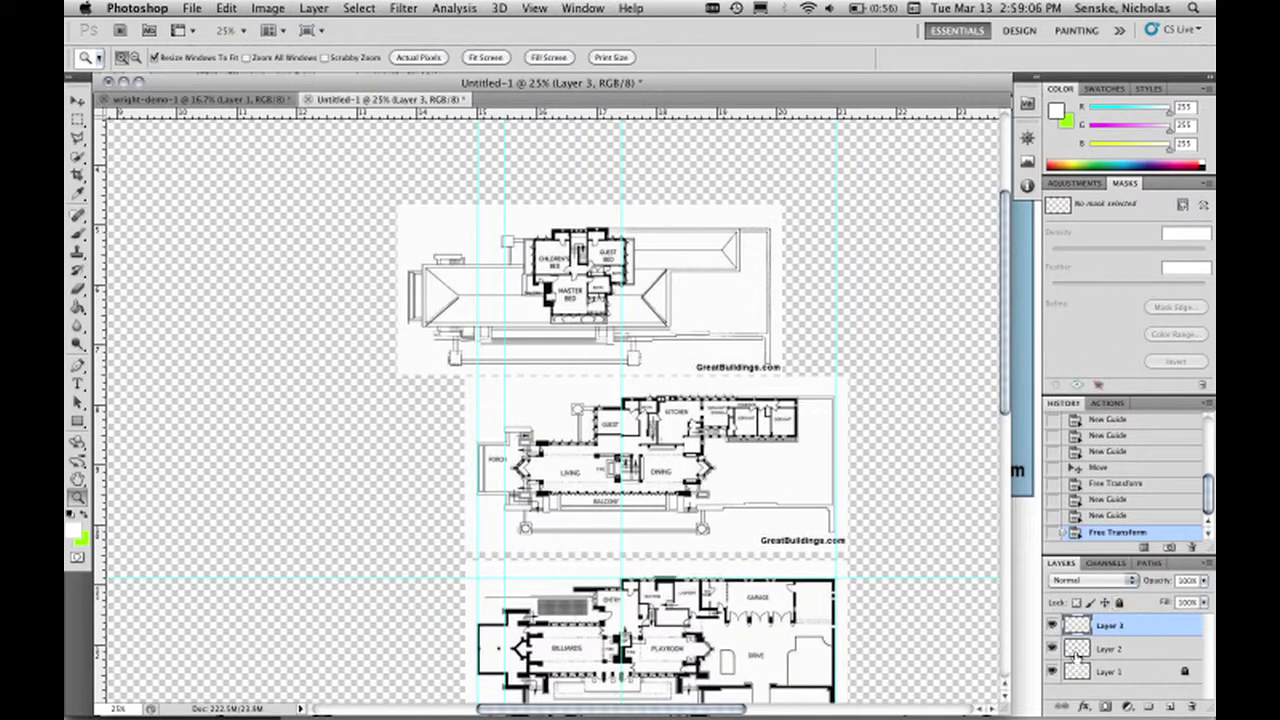
{"action": "left_click", "coordinate": [1052, 649]}
{"action": "left_click", "coordinate": [1052, 649]}
{"action": "left_click", "coordinate": [1136, 650]}
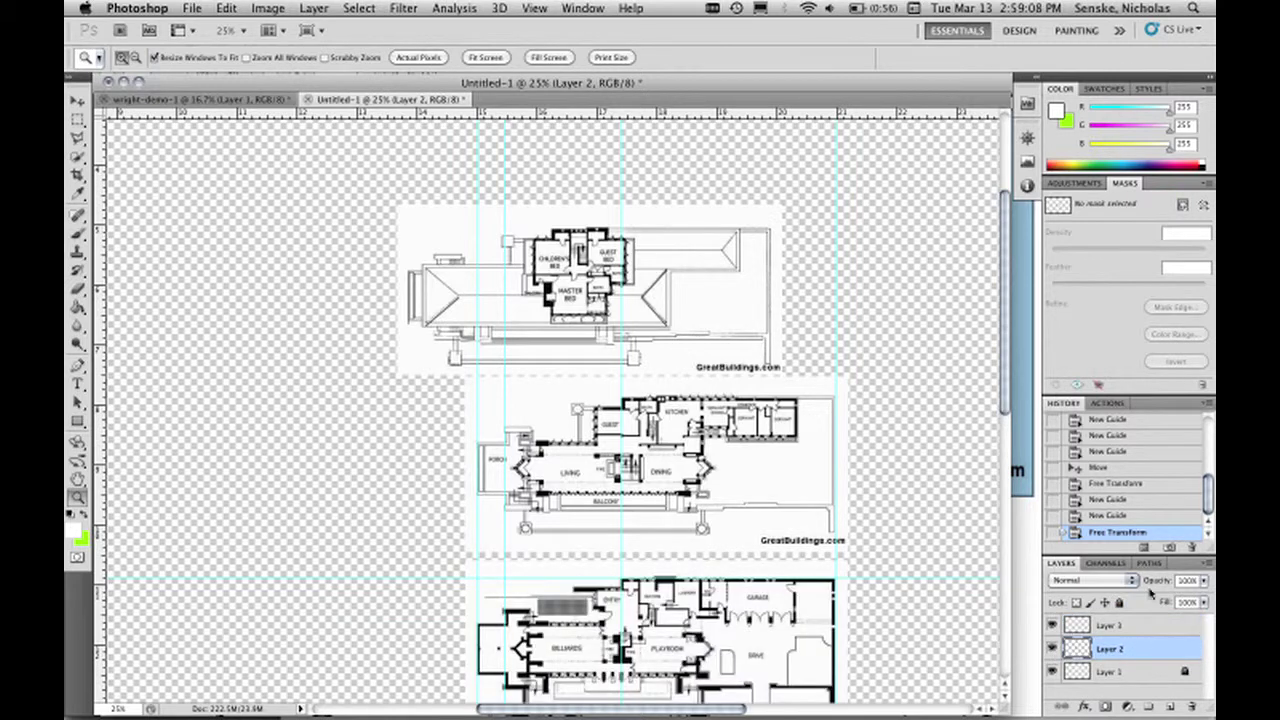
{"action": "left_click", "coordinate": [1120, 603]}
Move the bedroom plan directly above the living and dining plan, aligning its outer edge with the vertical guide near 21 inches.
{"action": "right_click", "coordinate": [705, 315]}
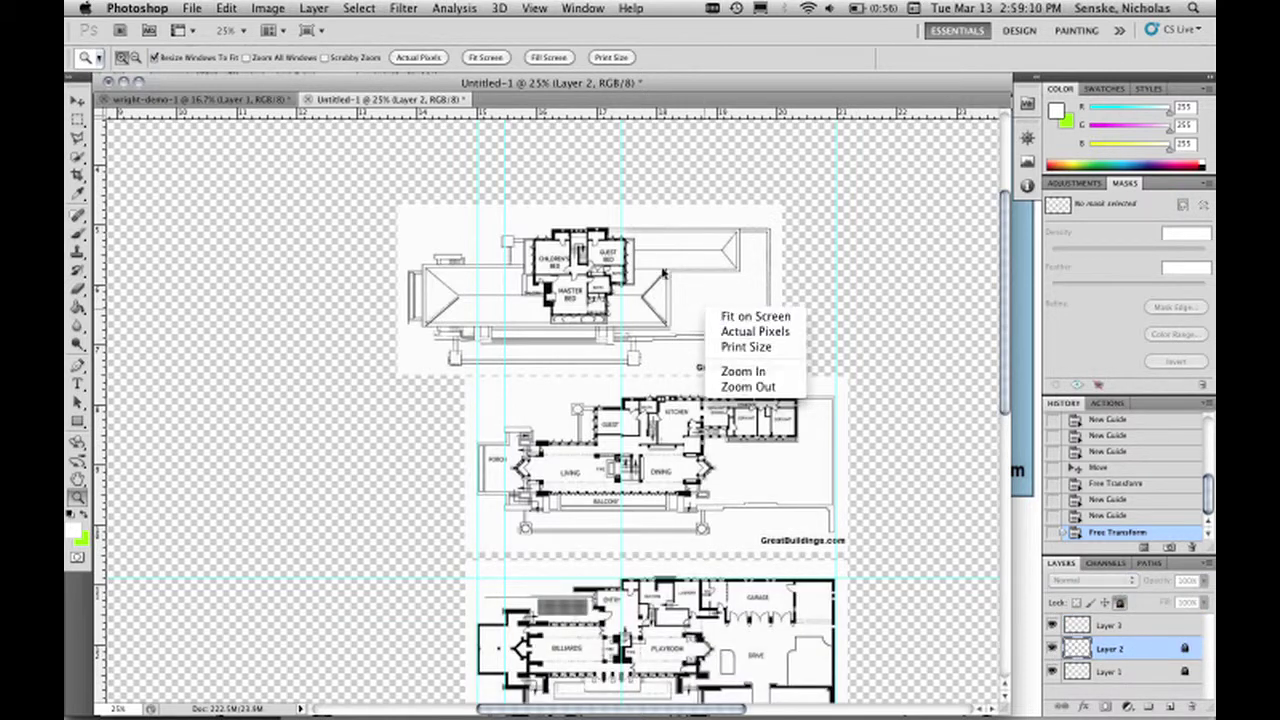
{"action": "left_click", "coordinate": [1118, 624]}
{"action": "left_click", "coordinate": [1118, 624]}
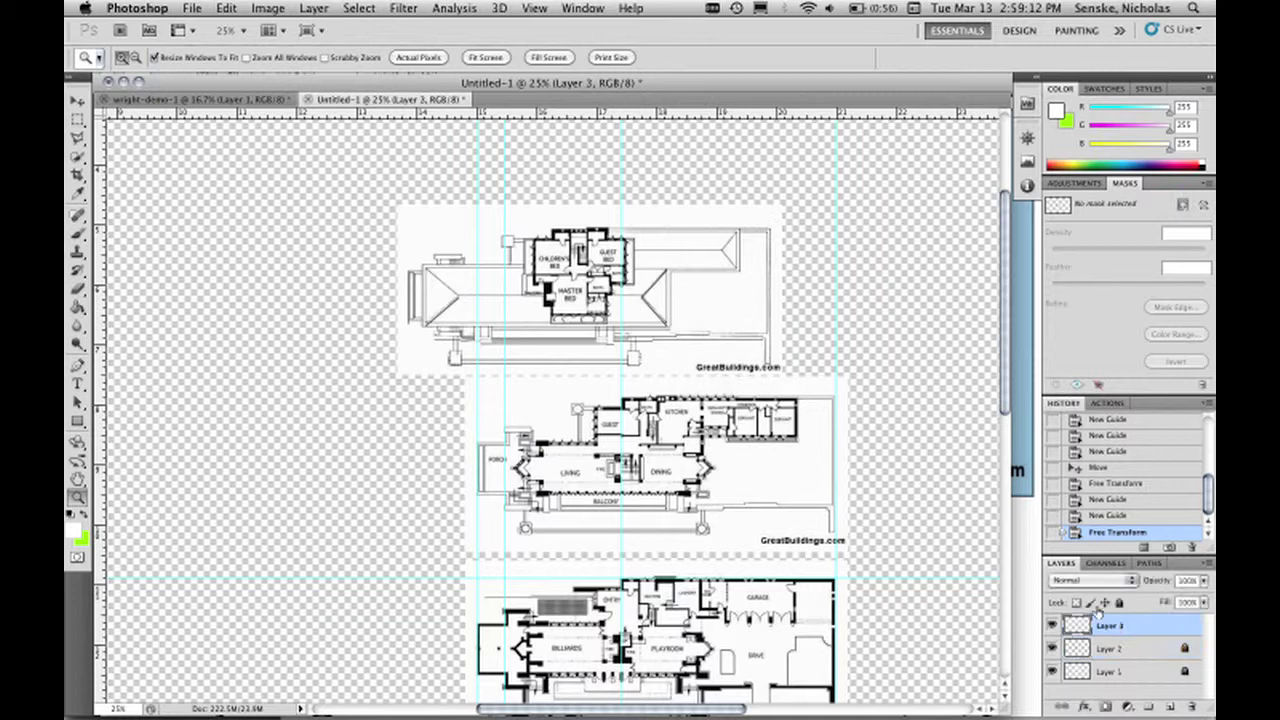
{"action": "left_click", "coordinate": [77, 101]}
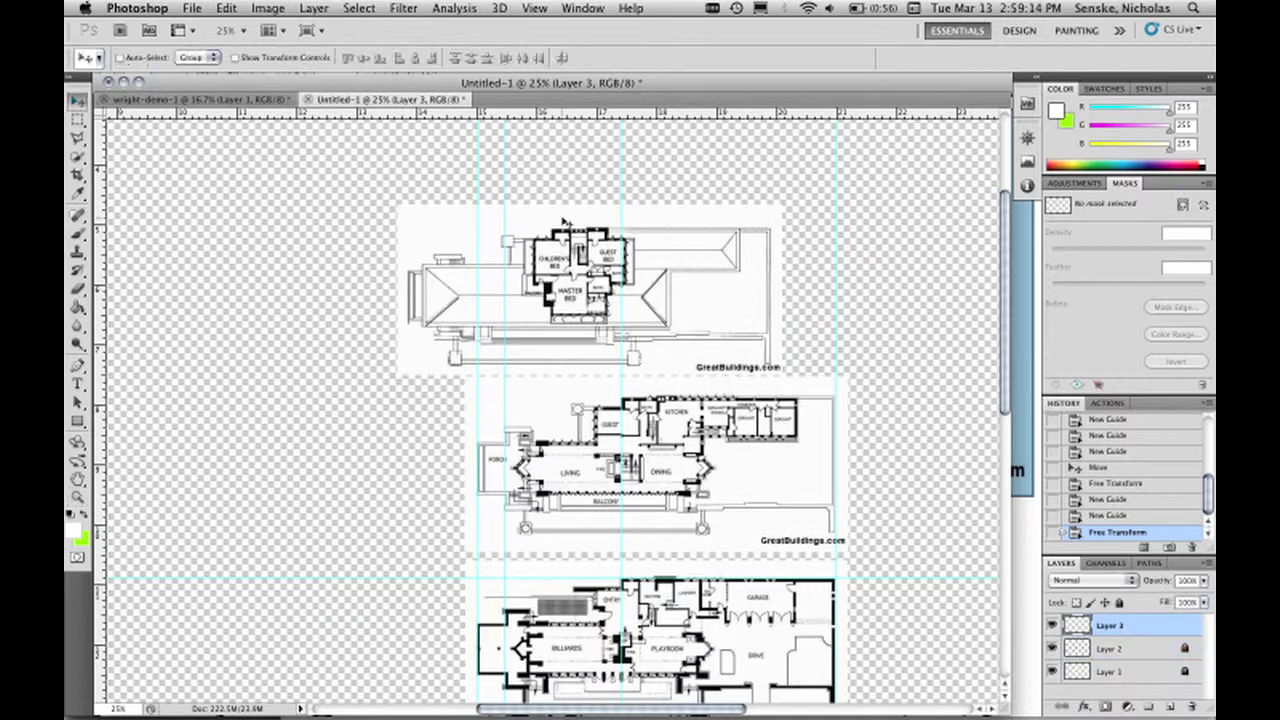
{"action": "left_click_drag", "start_coordinate": [680, 277], "coordinate": [745, 271]}
Scale the bedroom plan proportionally to 98.84% with Free Transform so its width fits between the outer vertical guides.
{"action": "key", "text": "super+t"}
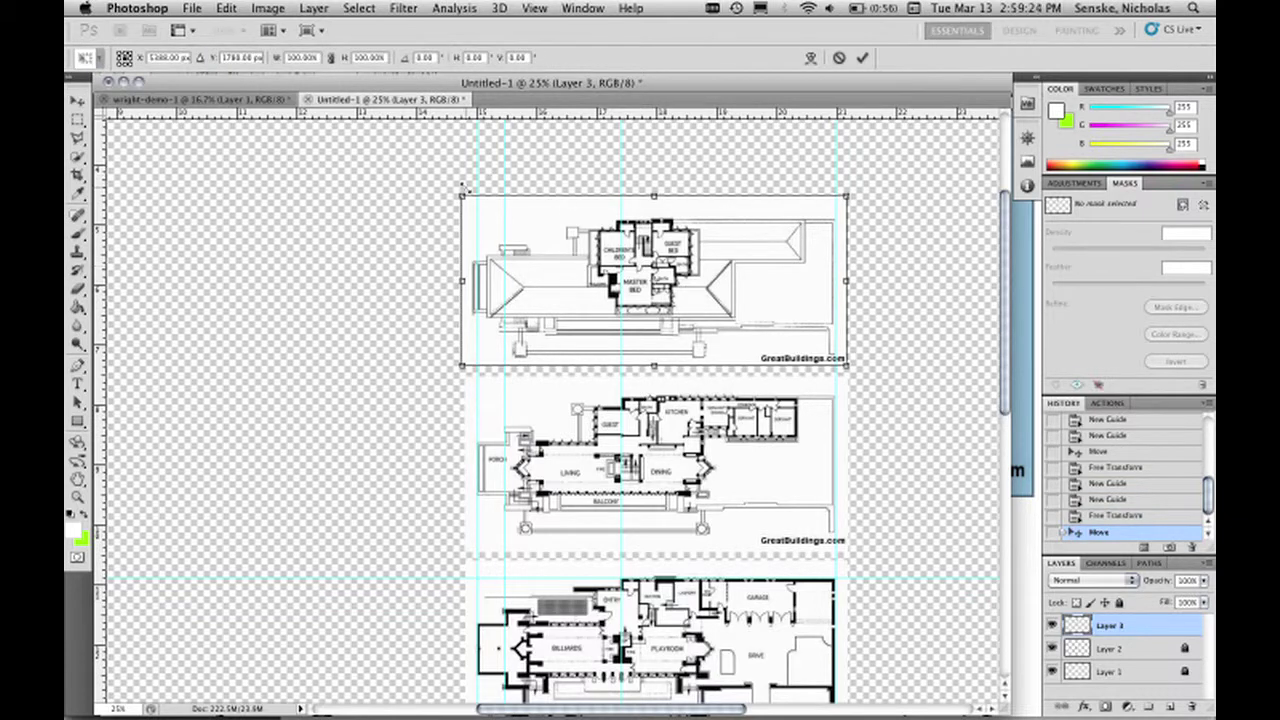
{"action": "left_click_drag", "start_coordinate": [461, 192], "coordinate": [465, 198]}
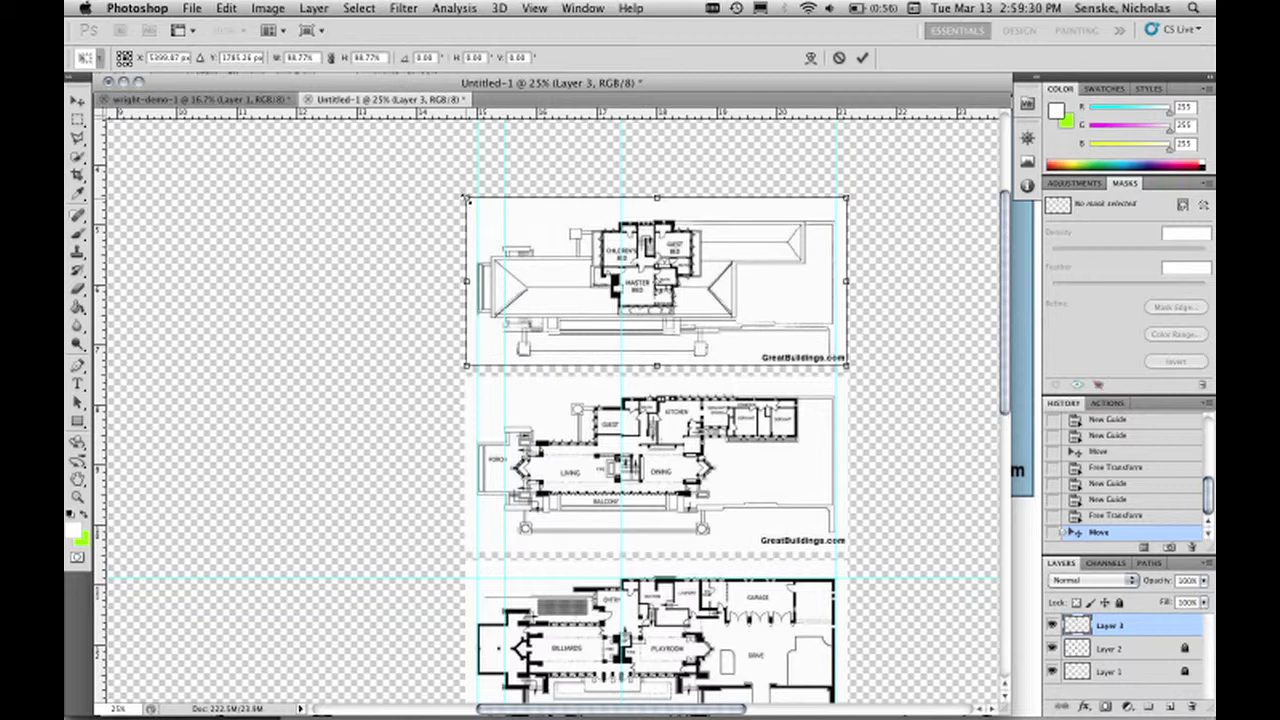
{"action": "left_click_drag", "start_coordinate": [466, 198], "coordinate": [464, 196]}
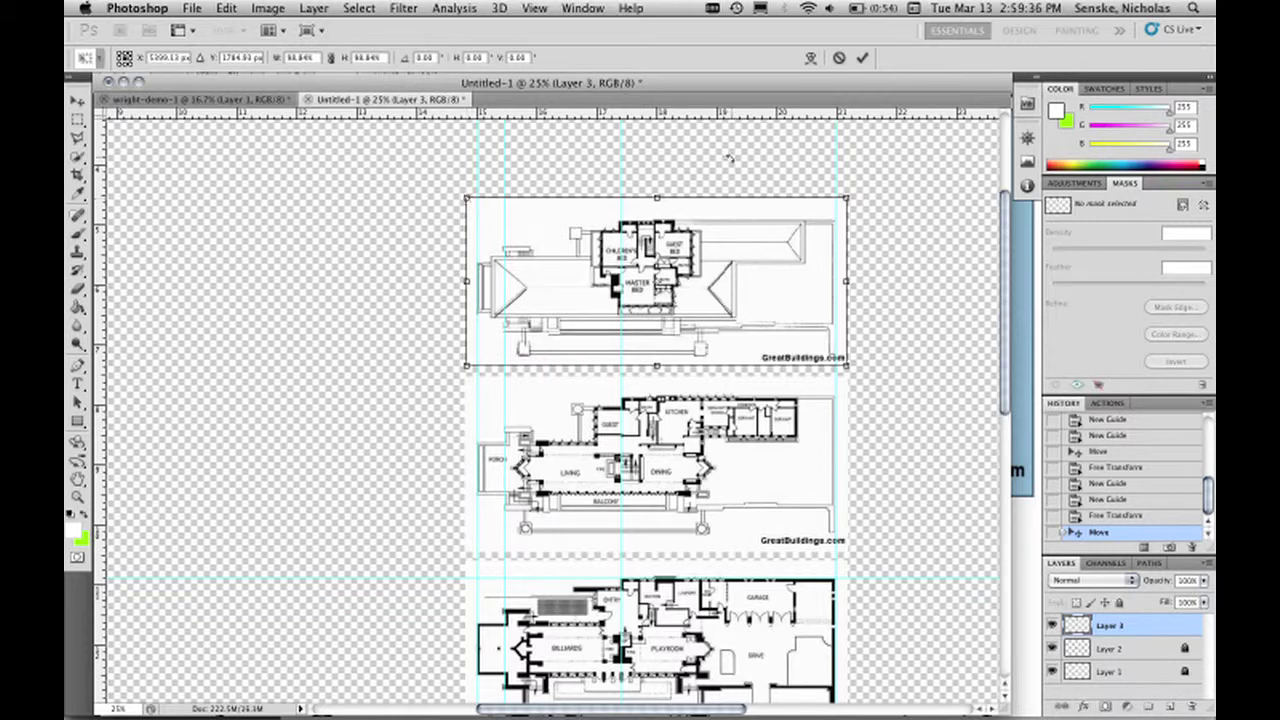
{"action": "left_click", "coordinate": [862, 57]}
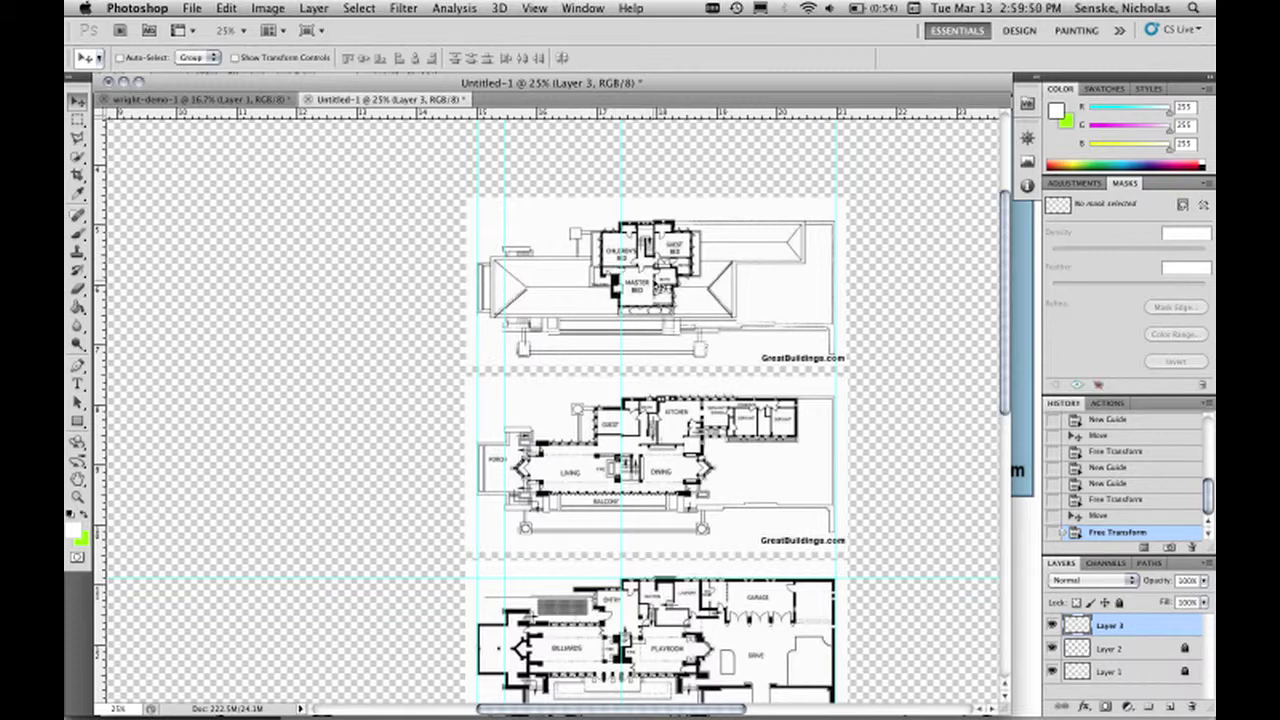
Place a temporary copy of the bedroom plan beside the billiards plan to compare heights against the horizontal guides, and delete the copy.
{"action": "left_click_drag", "start_coordinate": [660, 285], "coordinate": [259, 592]}
{"action": "scroll", "coordinate": [350, 480], "scroll_direction": "down", "scroll_amount": 5}
{"action": "scroll", "coordinate": [350, 480], "scroll_direction": "left", "scroll_amount": 3}
{"action": "left_click_drag", "start_coordinate": [392, 448], "coordinate": [392, 496]}
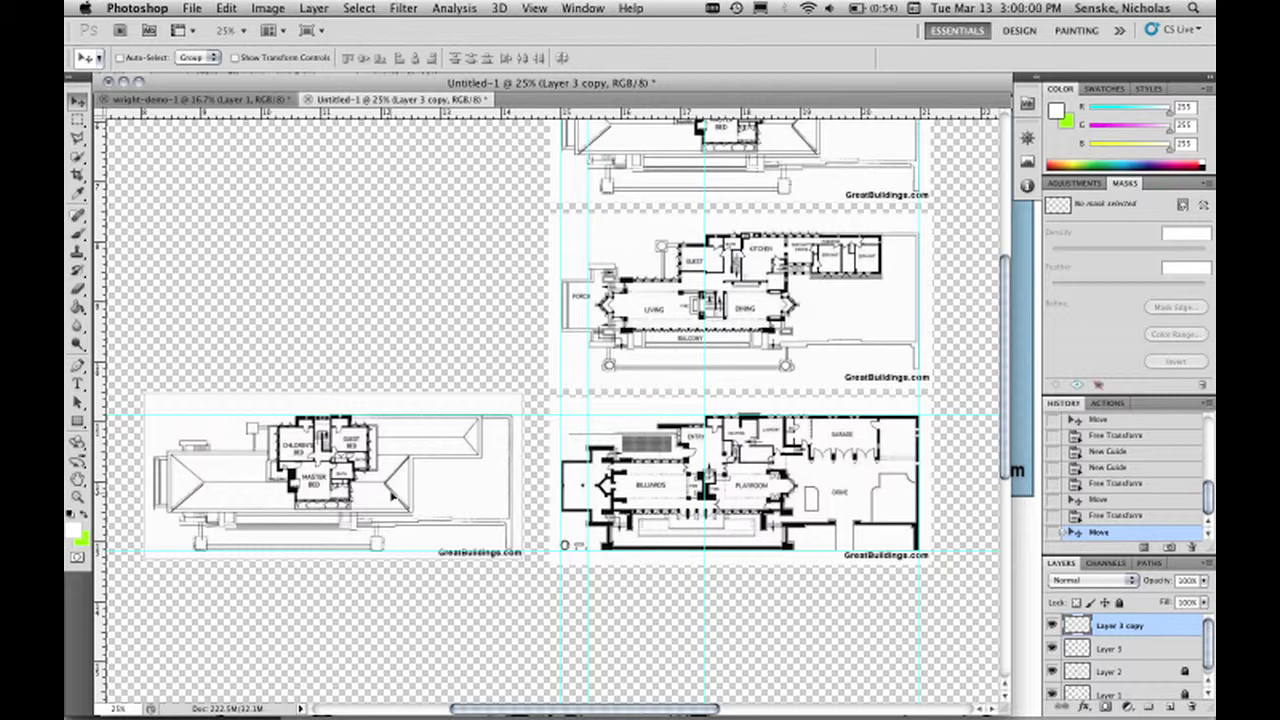
{"action": "left_click_drag", "start_coordinate": [392, 496], "coordinate": [393, 494]}
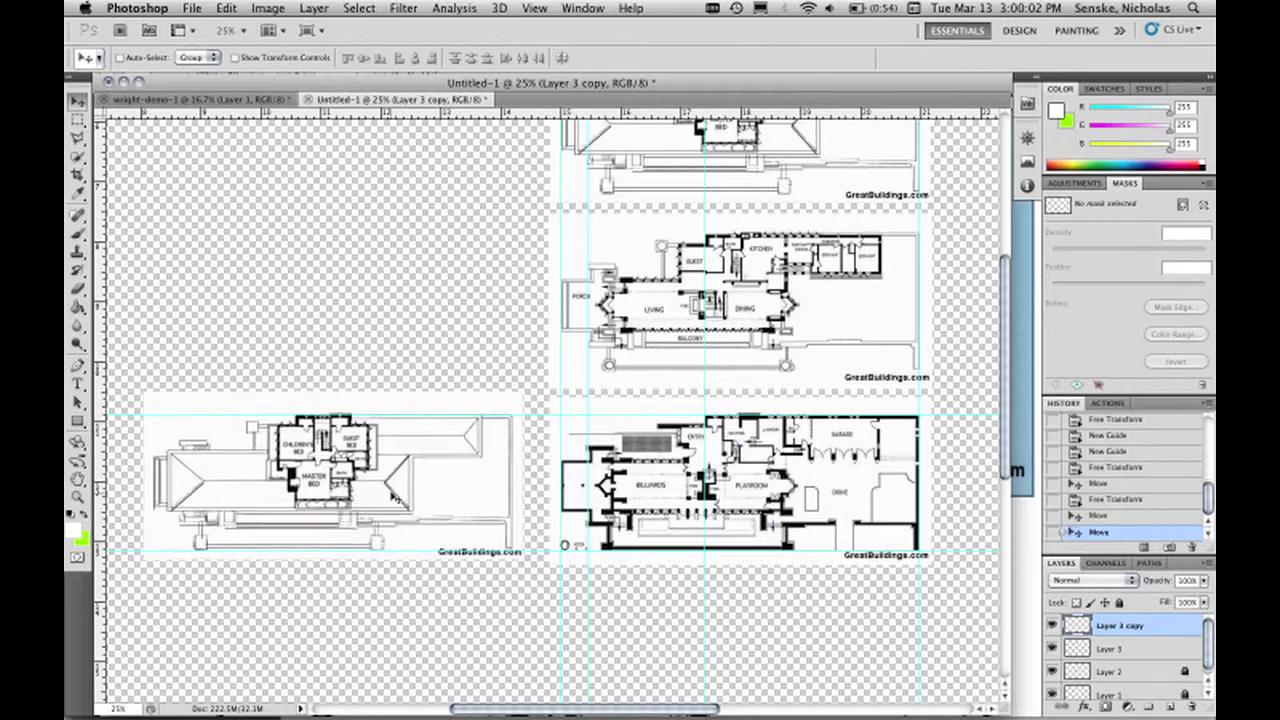
{"action": "left_click", "coordinate": [1183, 705]}
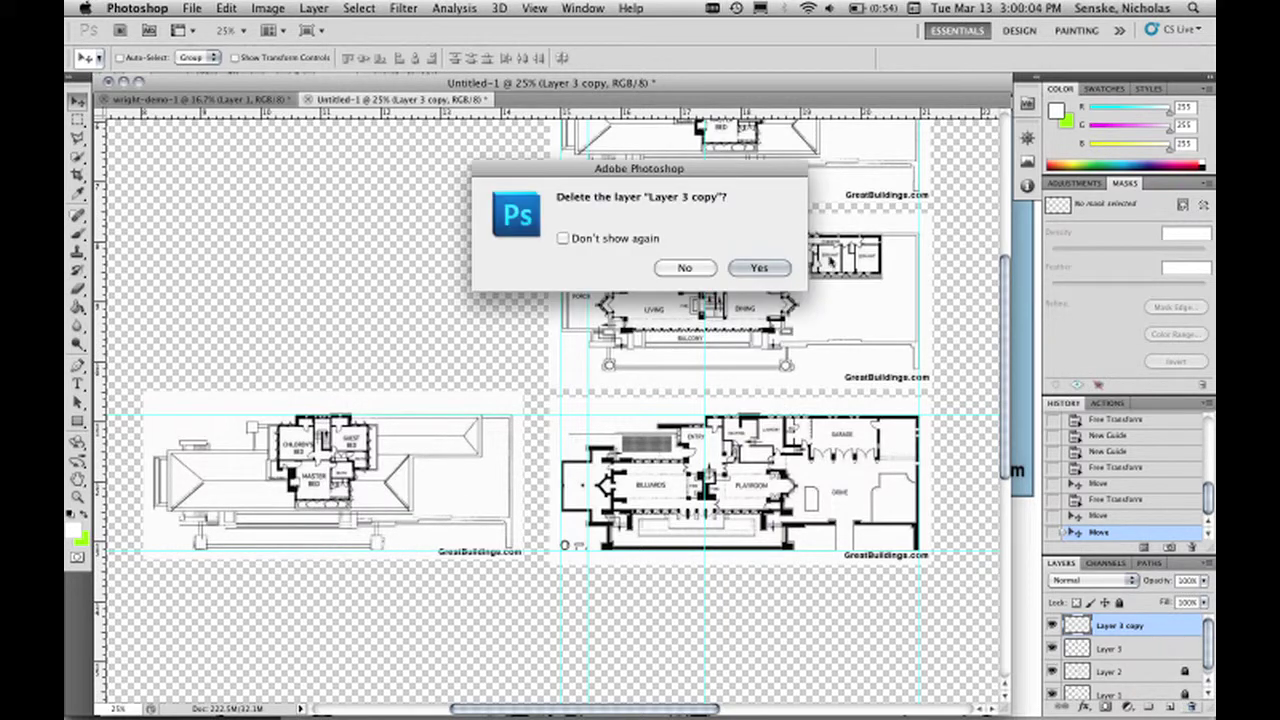
{"action": "left_click", "coordinate": [759, 267]}
Lock the bedroom plan's layer and open page 2 of wright-demo.pdf as an RGB image at 300 pixels/inch.
{"action": "left_click", "coordinate": [1120, 603]}
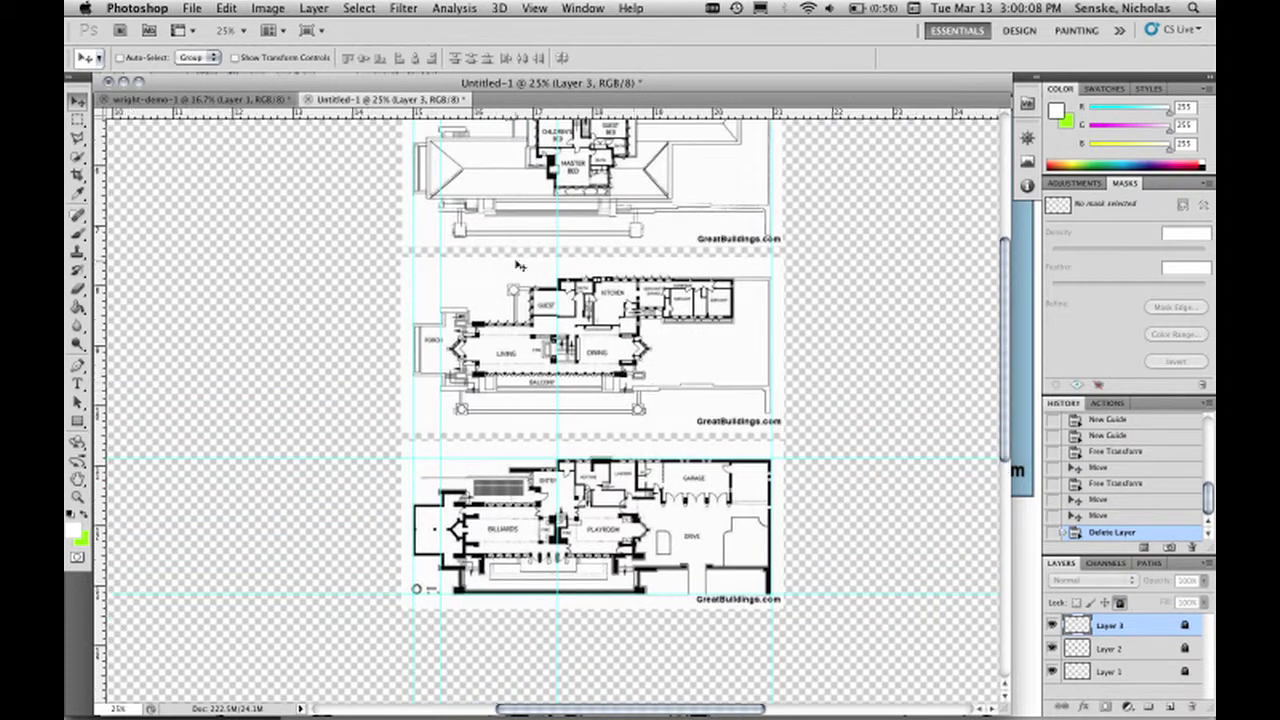
{"action": "left_click", "coordinate": [192, 8]}
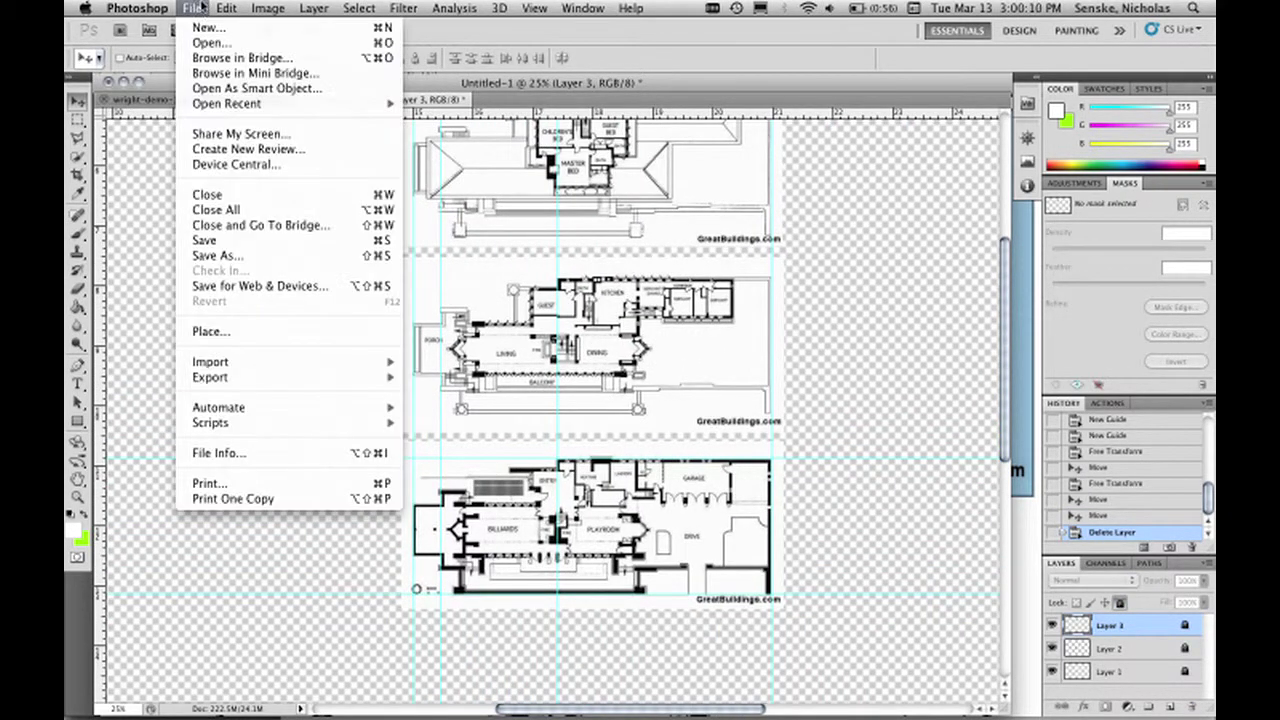
{"action": "left_click", "coordinate": [214, 40]}
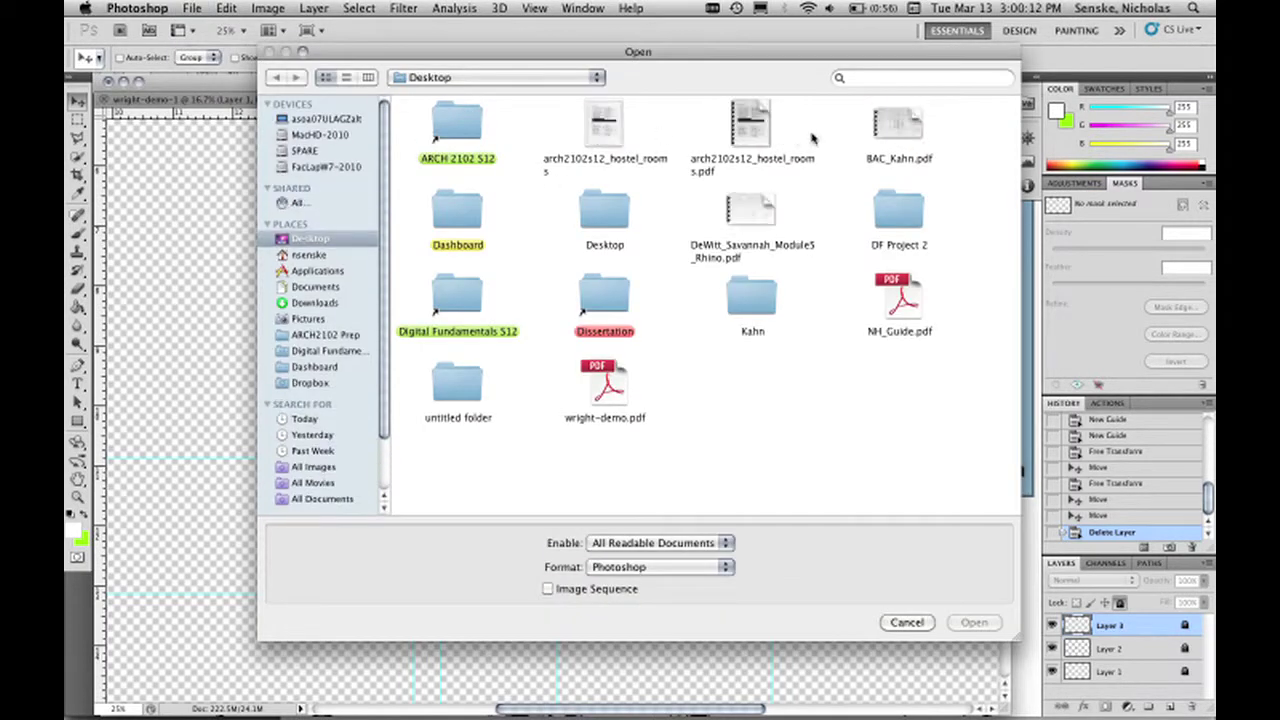
{"action": "left_click", "coordinate": [614, 385]}
{"action": "double_click", "coordinate": [614, 385]}
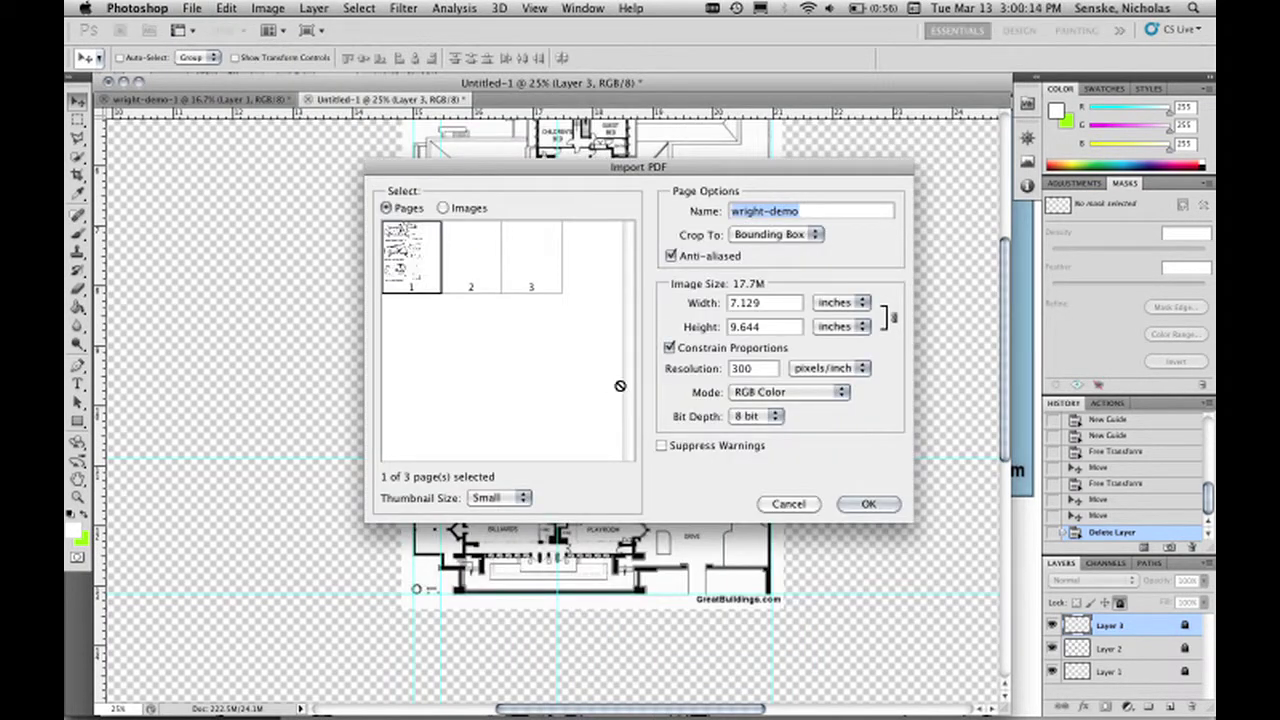
{"action": "left_click", "coordinate": [474, 256]}
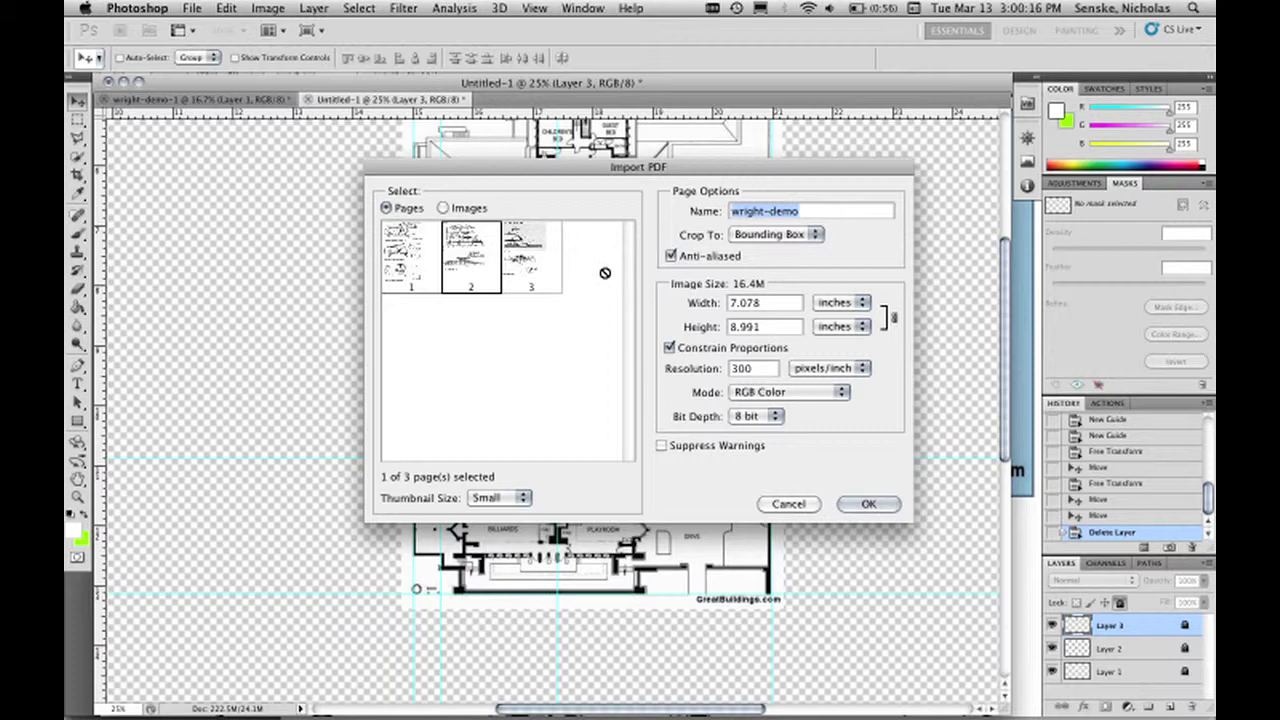
{"action": "left_click", "coordinate": [866, 503]}
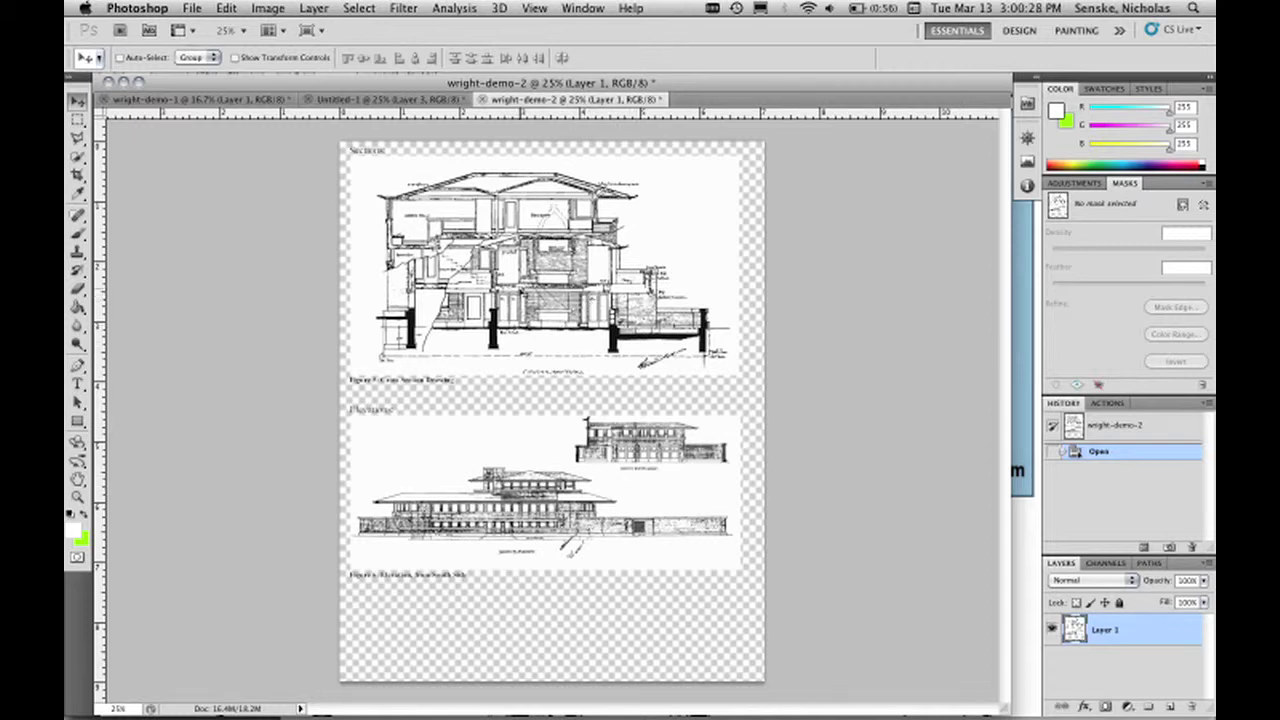
Copy the cross section drawing from wright-demo-2 with a rectangular selection and paste it into the Untitled-1 document.
{"action": "left_click", "coordinate": [83, 121]}
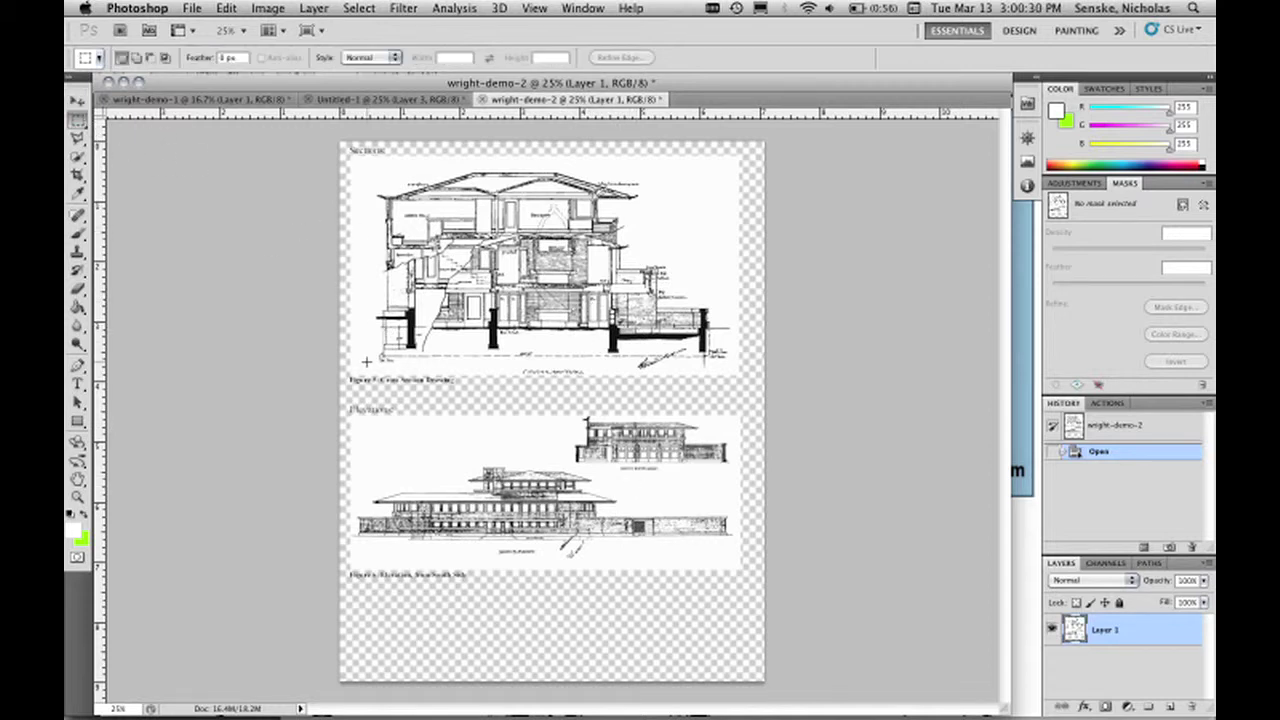
{"action": "mouse_move", "coordinate": [354, 371]}
{"action": "left_mouse_down"}
{"action": "mouse_move", "coordinate": [687, 210]}
{"action": "mouse_move", "coordinate": [737, 163]}
{"action": "left_mouse_up"}
{"action": "left_click", "coordinate": [228, 8]}
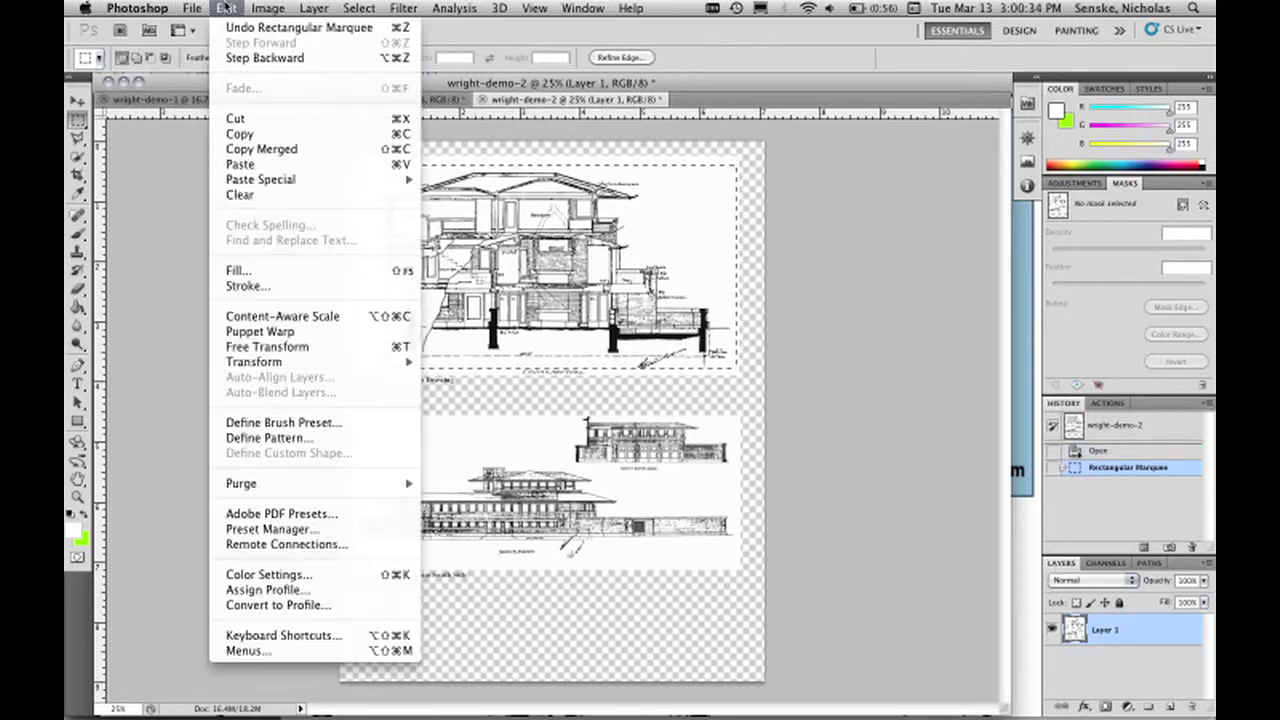
{"action": "left_click", "coordinate": [250, 133]}
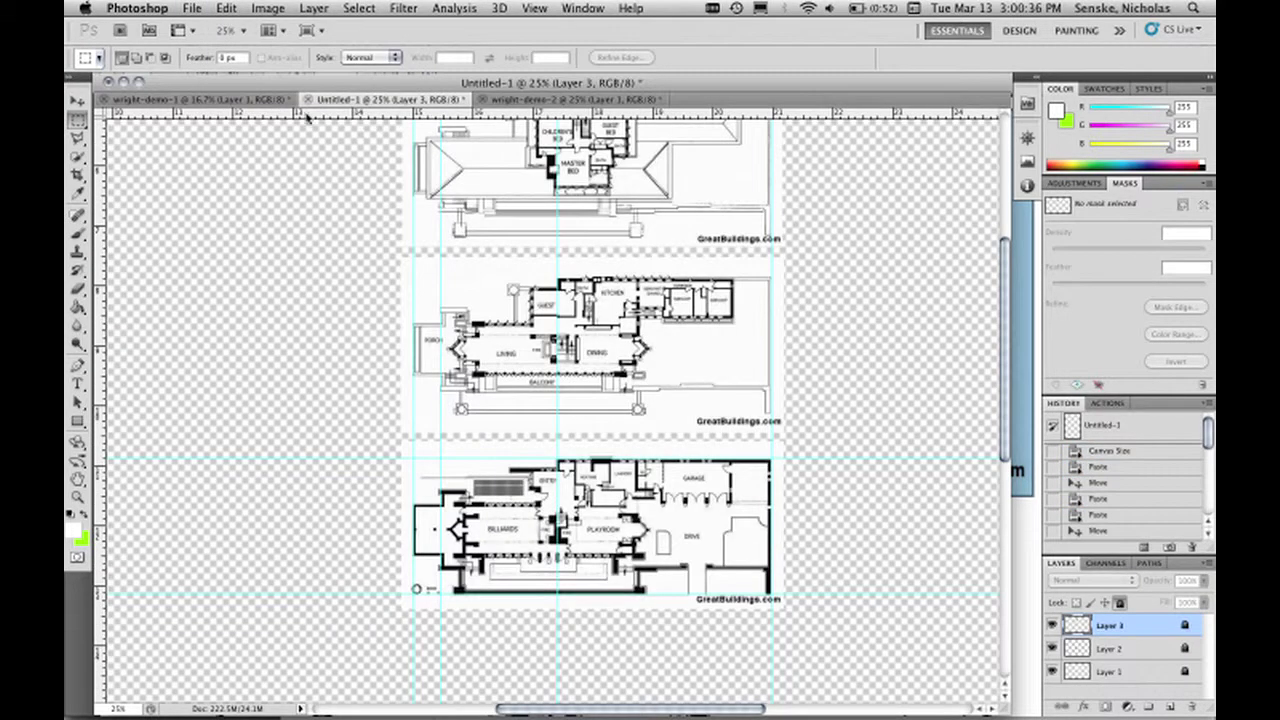
{"action": "left_click", "coordinate": [227, 8]}
{"action": "left_click", "coordinate": [263, 161]}
Move the pasted section drawing into the empty area left of the billiards plan and rotate it 90 degrees clockwise.
{"action": "left_click", "coordinate": [77, 101]}
{"action": "mouse_move", "coordinate": [700, 378]}
{"action": "left_mouse_down"}
{"action": "mouse_move", "coordinate": [431, 377]}
{"action": "mouse_move", "coordinate": [753, 295]}
{"action": "left_mouse_up"}
{"action": "left_click_drag", "start_coordinate": [495, 322], "coordinate": [358, 413]}
{"action": "key", "text": "super+t"}
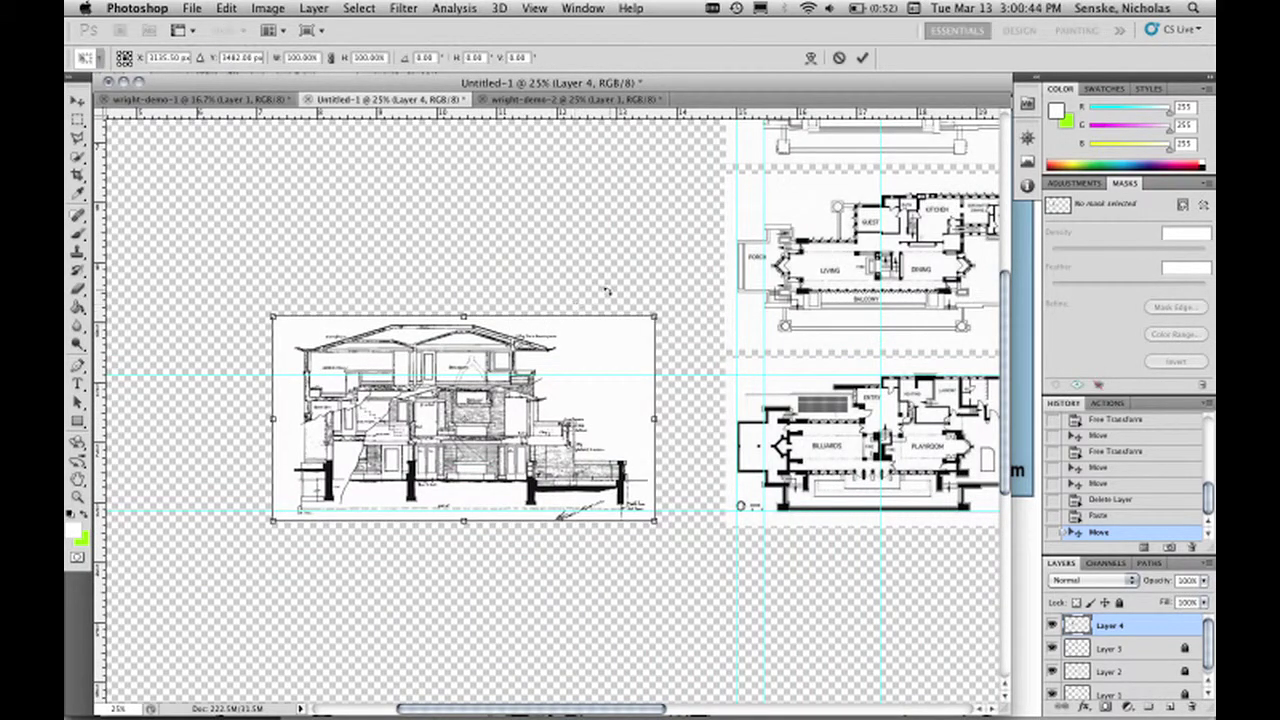
{"action": "mouse_move", "coordinate": [660, 303]}
{"action": "left_mouse_down"}
{"action": "mouse_move", "coordinate": [540, 290]}
{"action": "mouse_move", "coordinate": [556, 302]}
{"action": "mouse_move", "coordinate": [520, 365]}
{"action": "mouse_move", "coordinate": [550, 458]}
{"action": "mouse_move", "coordinate": [509, 480]}
{"action": "left_mouse_up"}
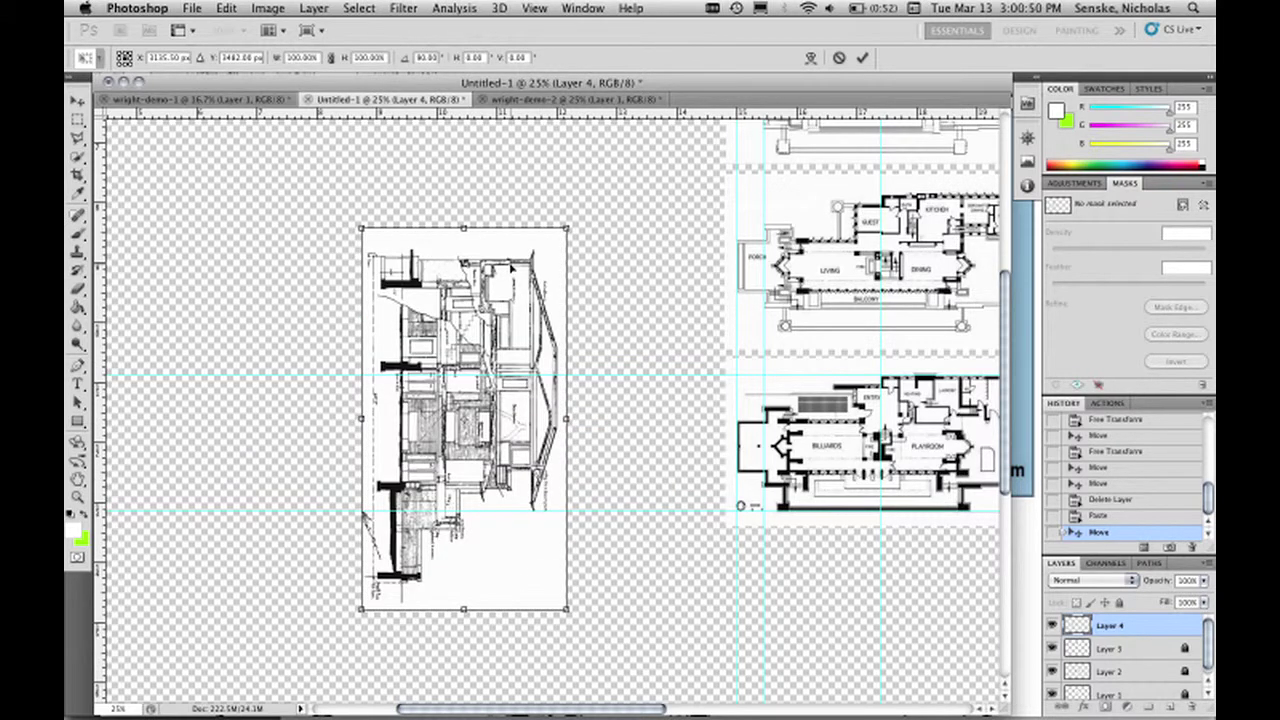
{"action": "left_click", "coordinate": [862, 57]}
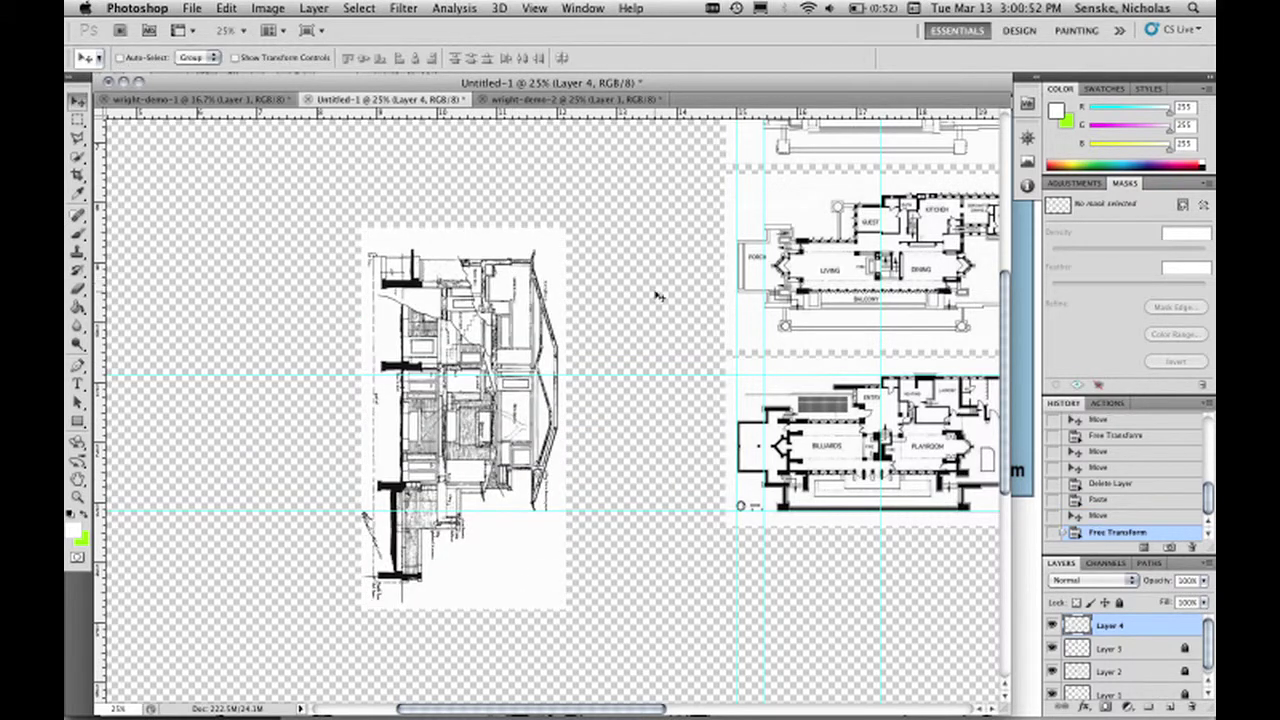
Scale the section drawing proportionally to about 42% to fit between the horizontal guides, and add two horizontal guides through the section and billiards plan.
{"action": "key", "text": "super+t"}
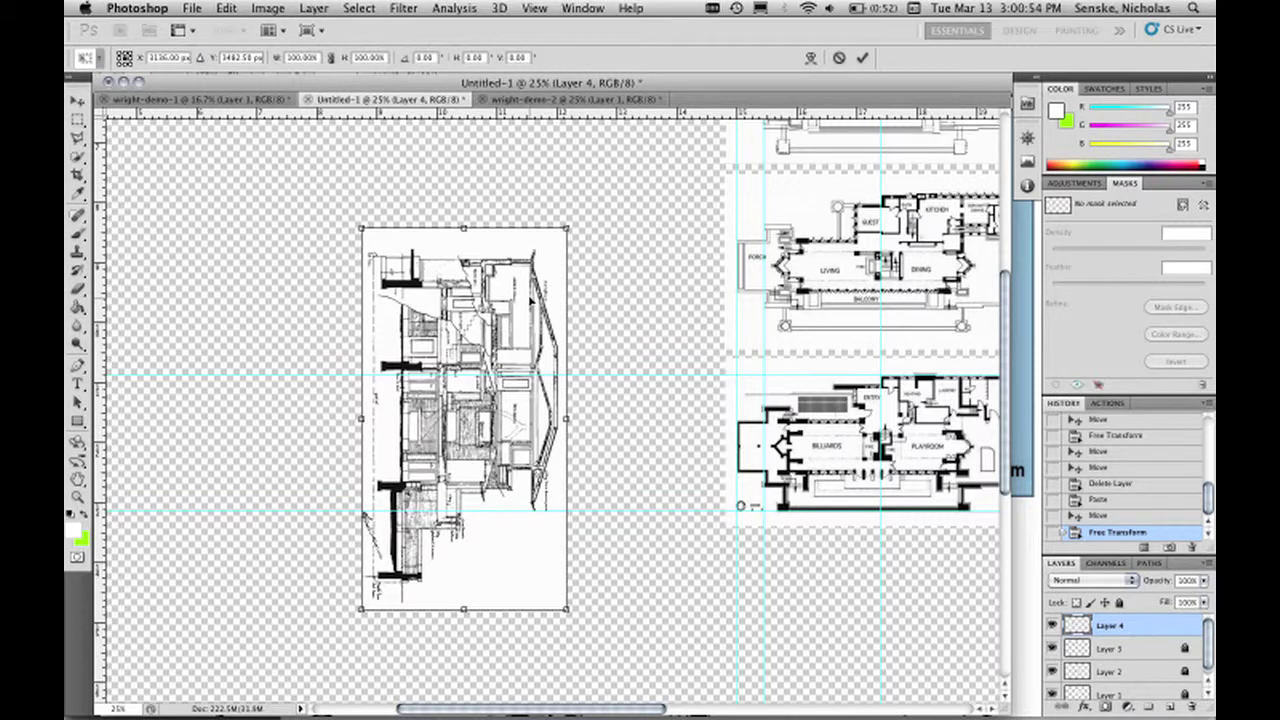
{"action": "mouse_move", "coordinate": [569, 232]}
{"action": "left_mouse_down"}
{"action": "mouse_move", "coordinate": [472, 405]}
{"action": "mouse_move", "coordinate": [503, 404]}
{"action": "left_mouse_up"}
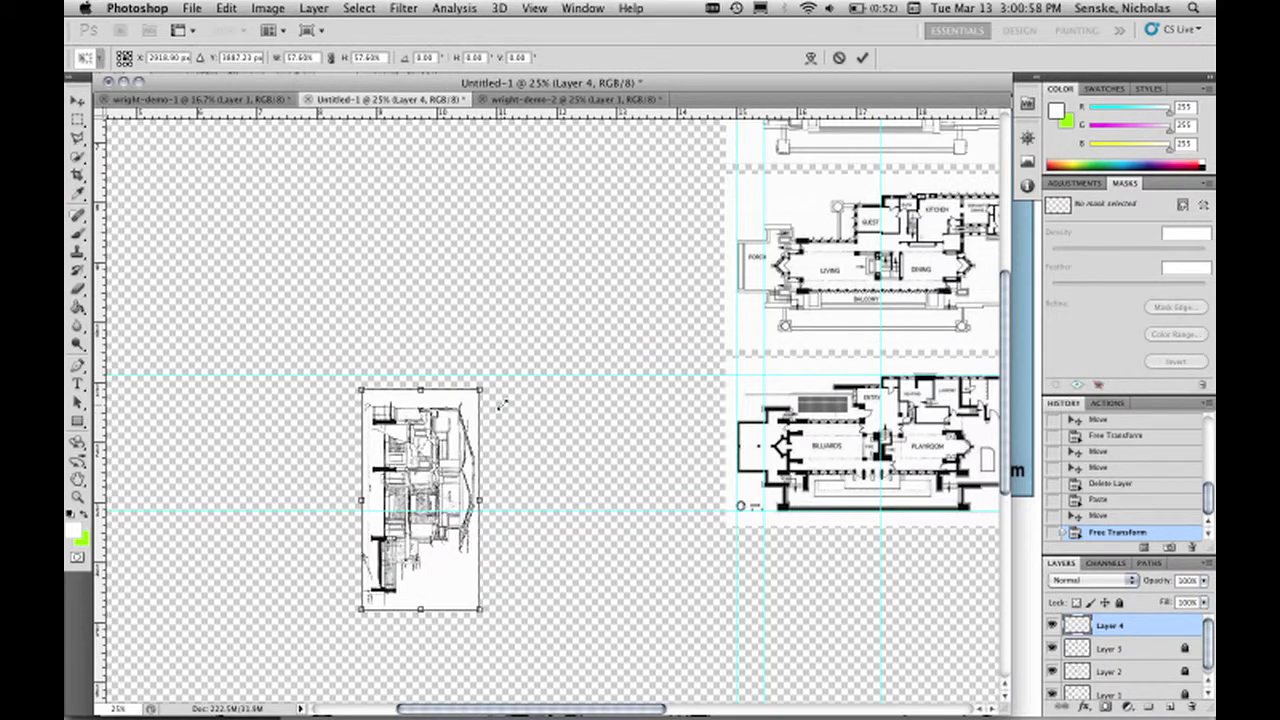
{"action": "left_click_drag", "start_coordinate": [454, 438], "coordinate": [537, 409]}
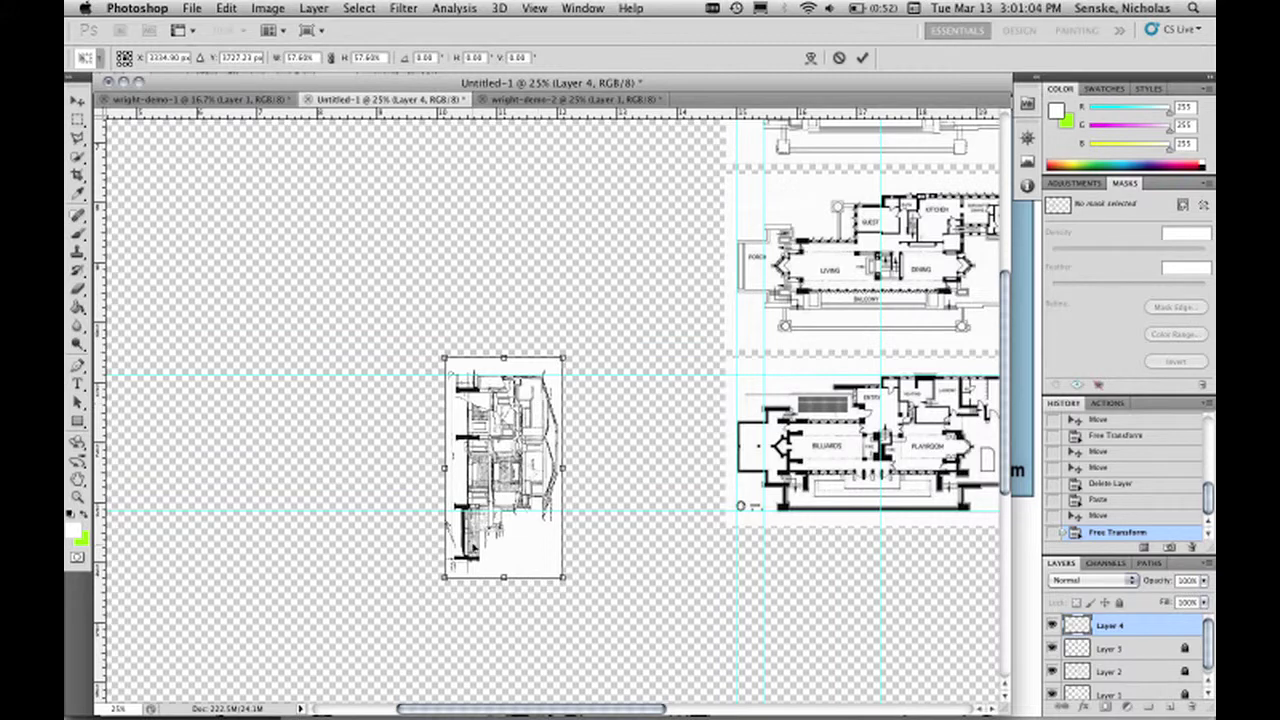
{"action": "mouse_move", "coordinate": [445, 578]}
{"action": "left_mouse_down"}
{"action": "mouse_move", "coordinate": [470, 527]}
{"action": "mouse_move", "coordinate": [519, 543]}
{"action": "left_mouse_up"}
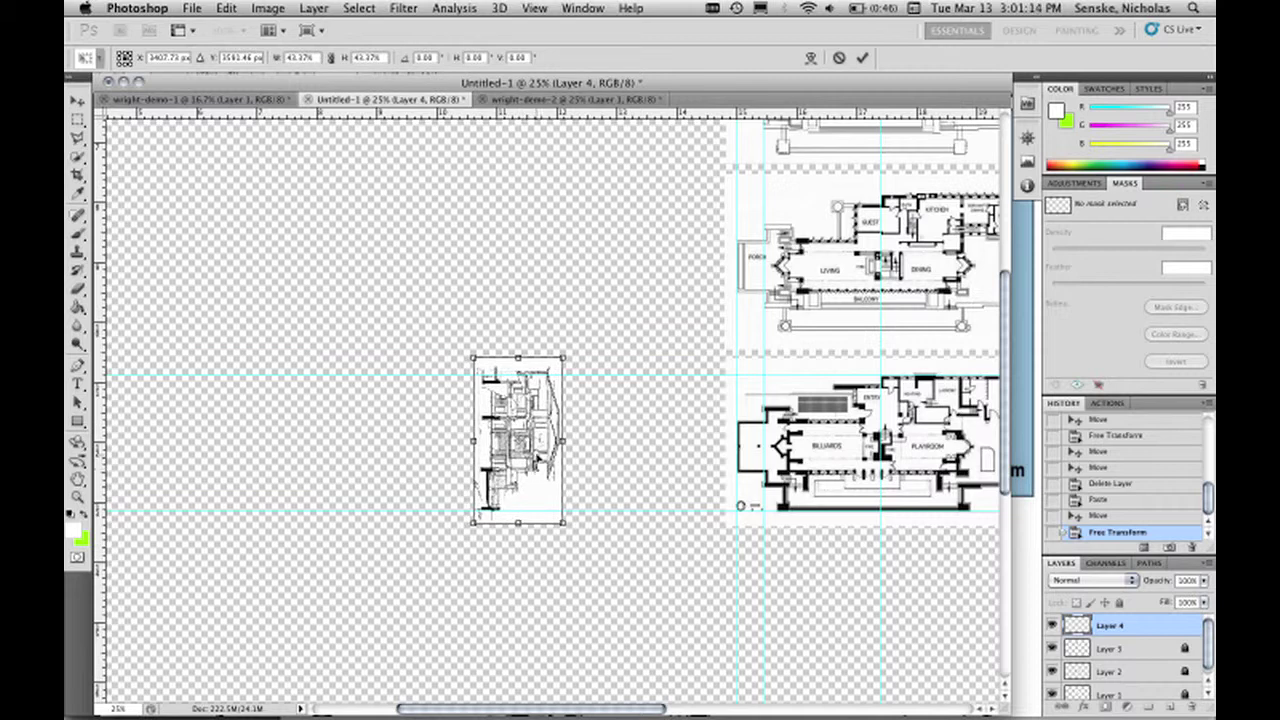
{"action": "left_click_drag", "start_coordinate": [538, 453], "coordinate": [541, 457]}
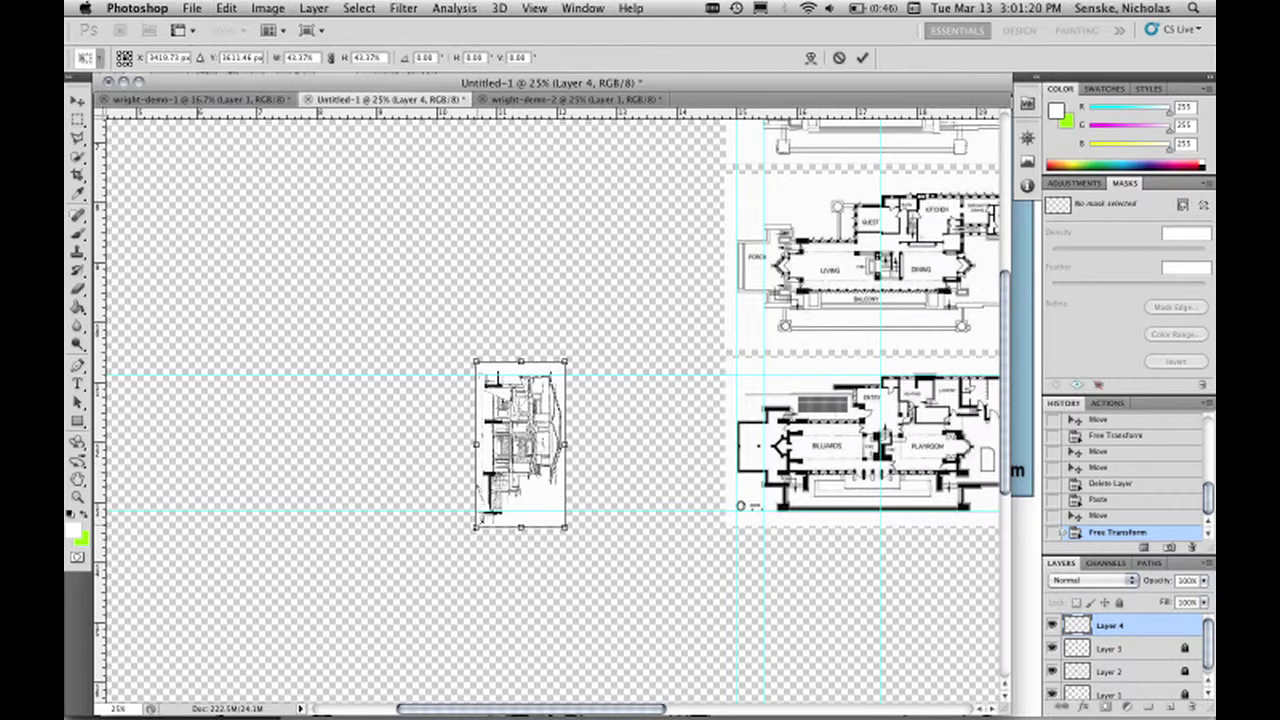
{"action": "left_click_drag", "start_coordinate": [477, 525], "coordinate": [481, 525]}
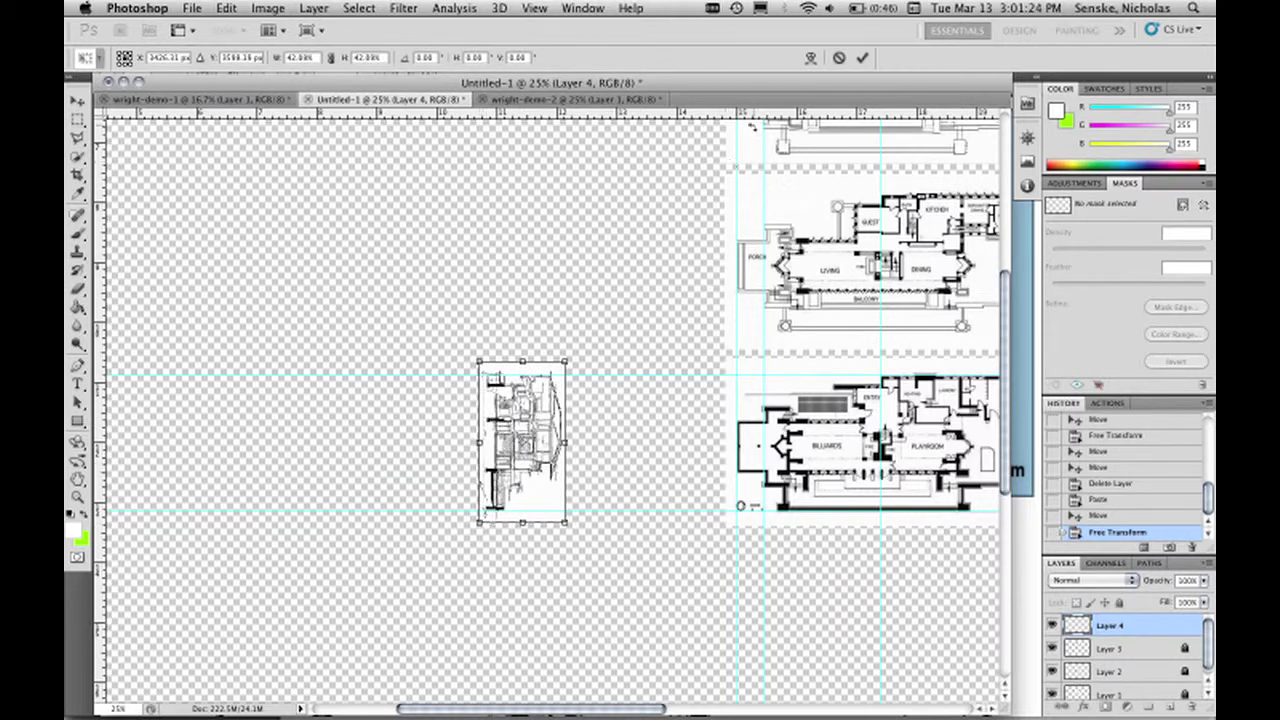
{"action": "left_click", "coordinate": [862, 57]}
{"action": "left_click_drag", "start_coordinate": [725, 118], "coordinate": [670, 487]}
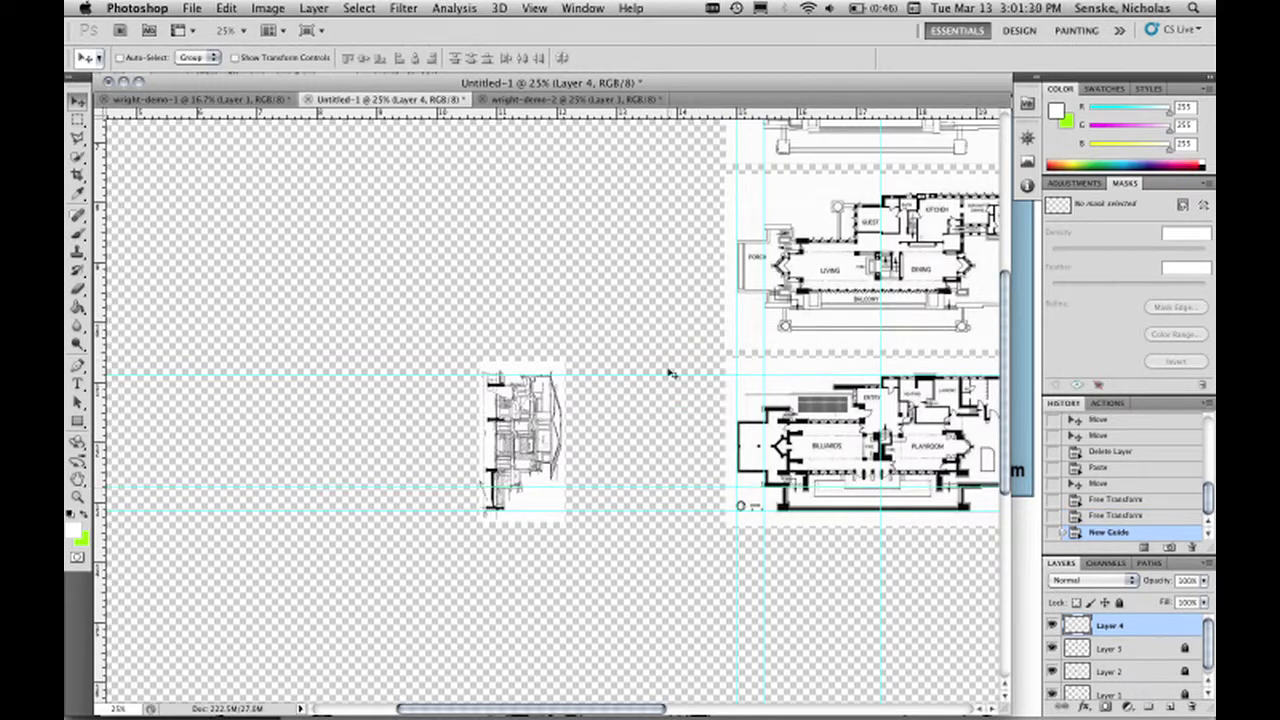
{"action": "left_click_drag", "start_coordinate": [647, 112], "coordinate": [652, 473]}
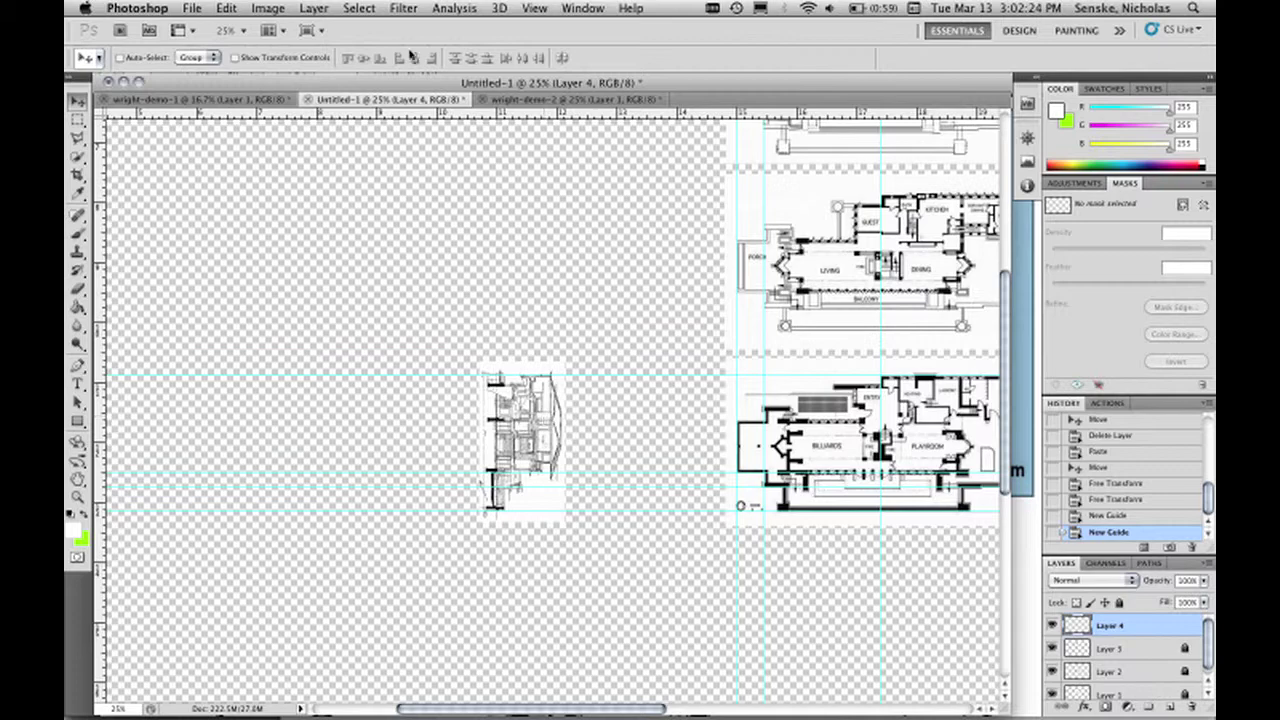
Copy the wide lower elevation drawing from wright-demo-2, replacing the old selection with a rectangular one around it.
{"action": "key", "text": "ctrl+Tab"}
{"action": "key", "text": "ctrl+Tab"}
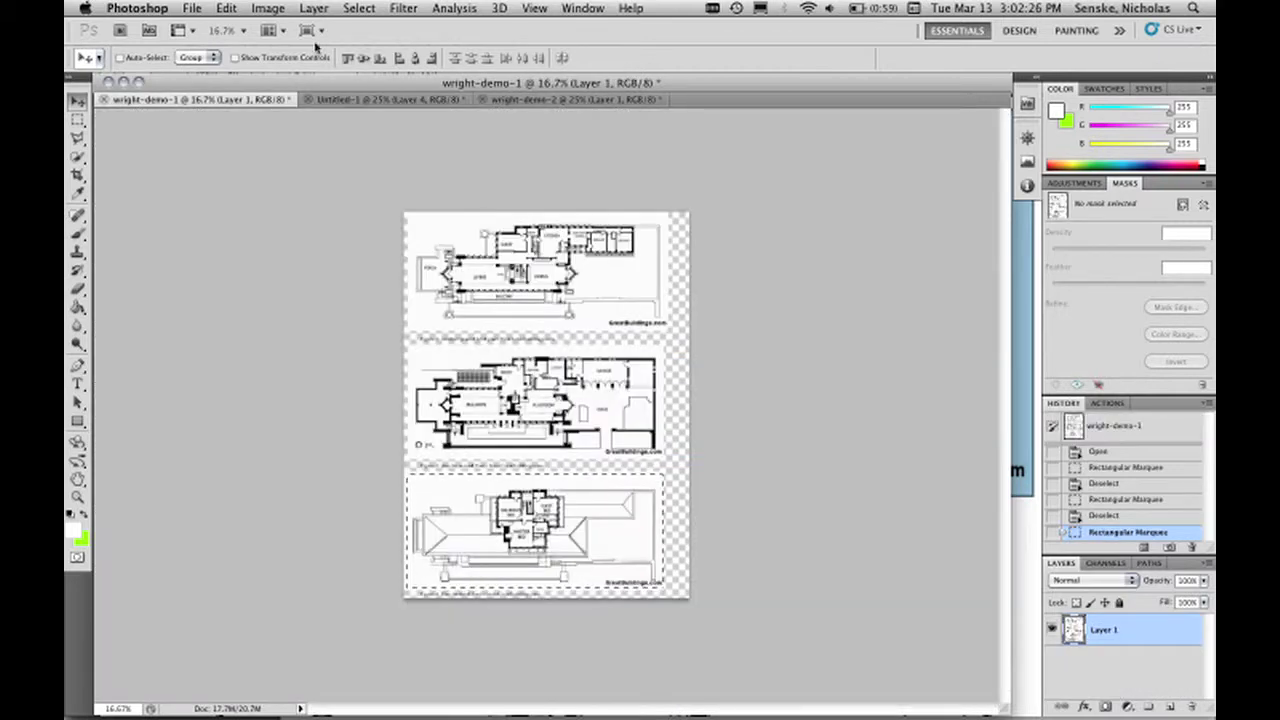
{"action": "key", "text": "ctrl+Tab"}
{"action": "left_click", "coordinate": [580, 99]}
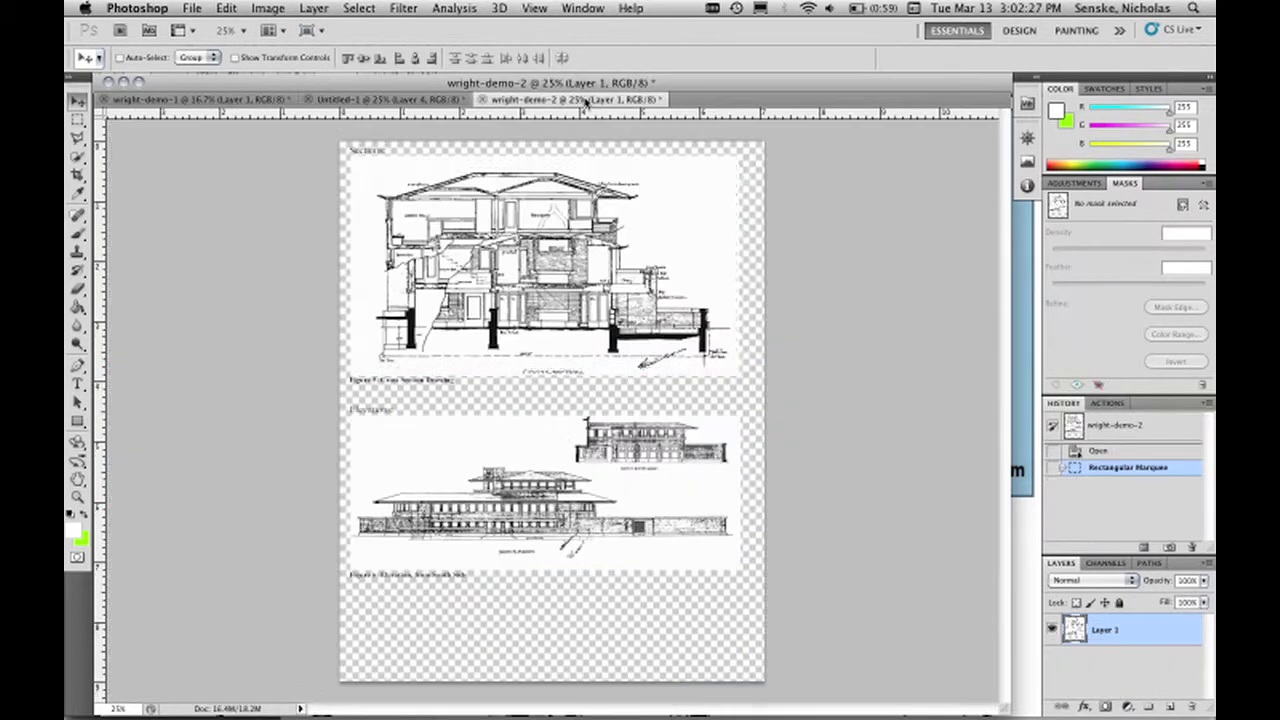
{"action": "left_click", "coordinate": [78, 116]}
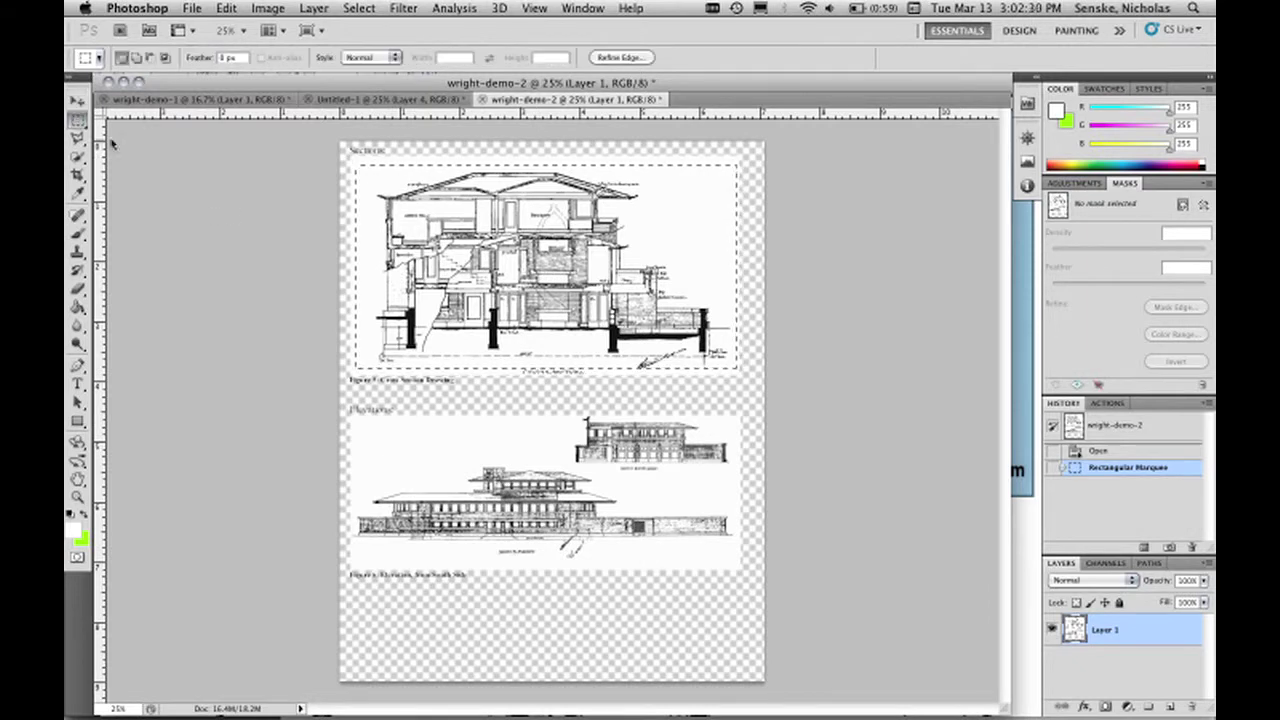
{"action": "key", "text": "ctrl+d"}
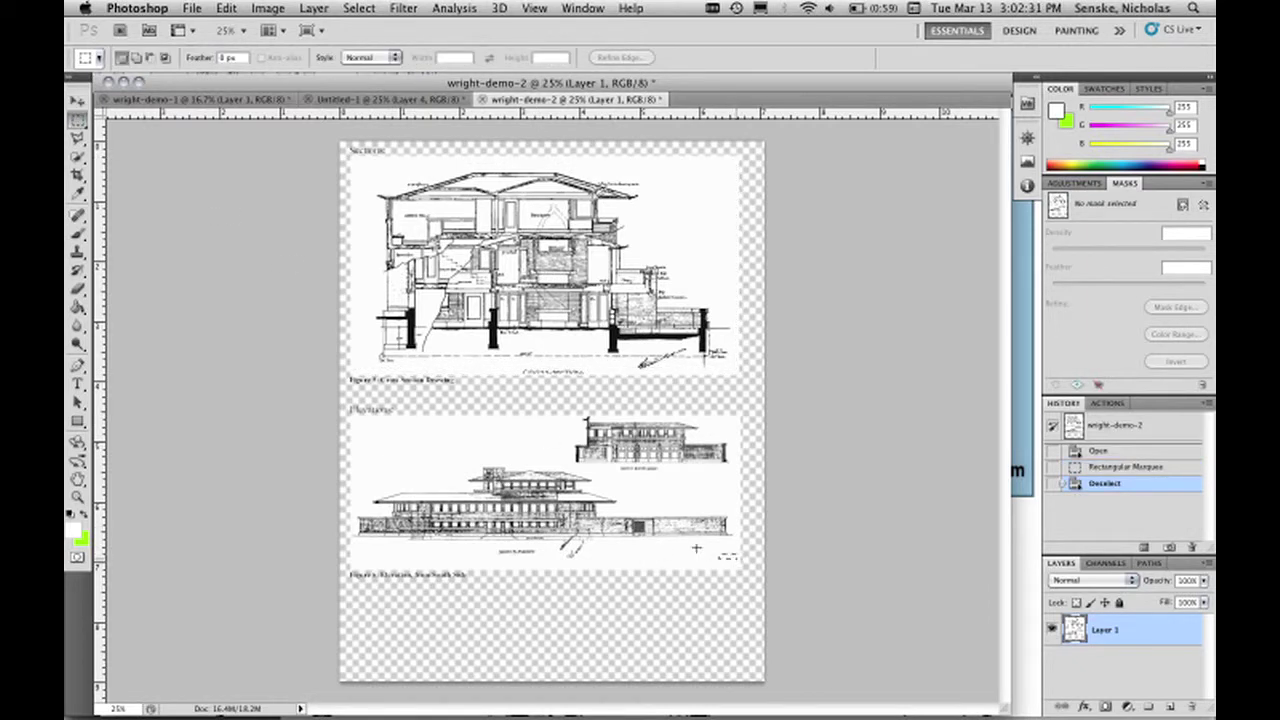
{"action": "mouse_move", "coordinate": [737, 558]}
{"action": "left_mouse_down"}
{"action": "mouse_move", "coordinate": [710, 484]}
{"action": "mouse_move", "coordinate": [352, 465]}
{"action": "left_mouse_up"}
{"action": "left_click", "coordinate": [224, 8]}
{"action": "left_click", "coordinate": [268, 134]}
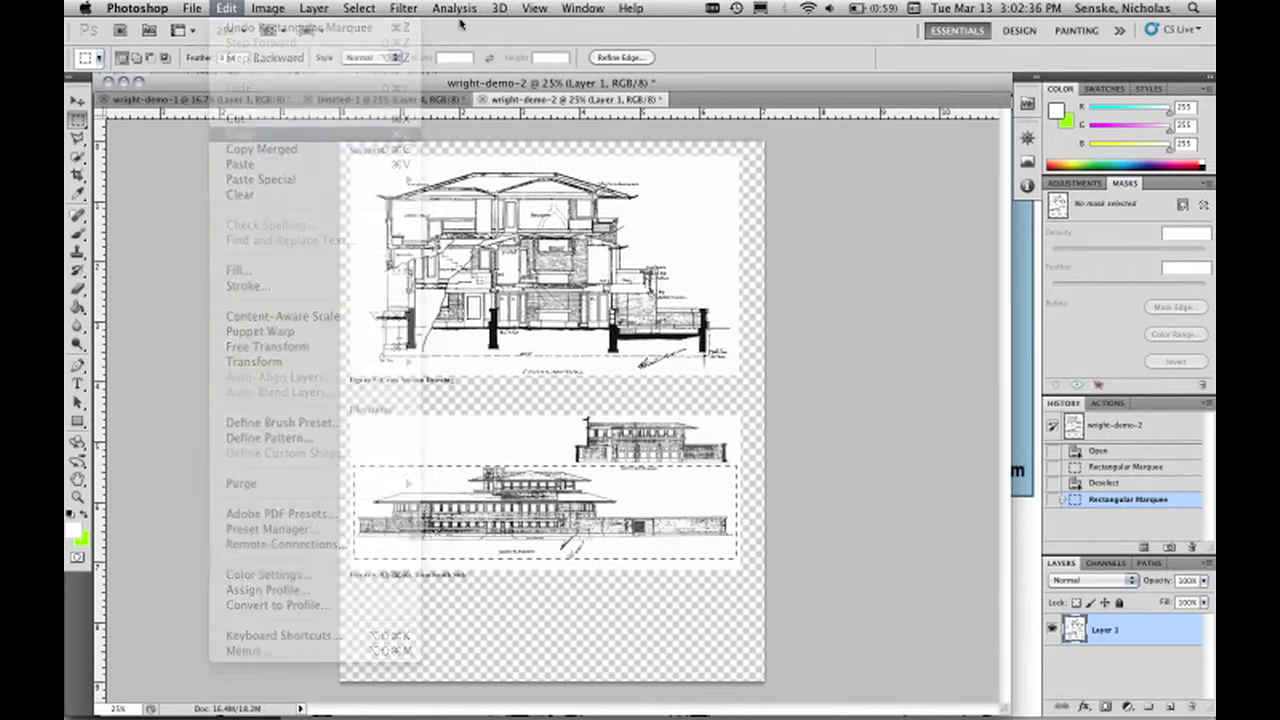
Save the Untitled-1 document in Photoshop format as Untitled-1.psd on the Desktop, keeping layers and maximum compatibility.
{"action": "left_click", "coordinate": [582, 8]}
{"action": "left_click", "coordinate": [600, 590]}
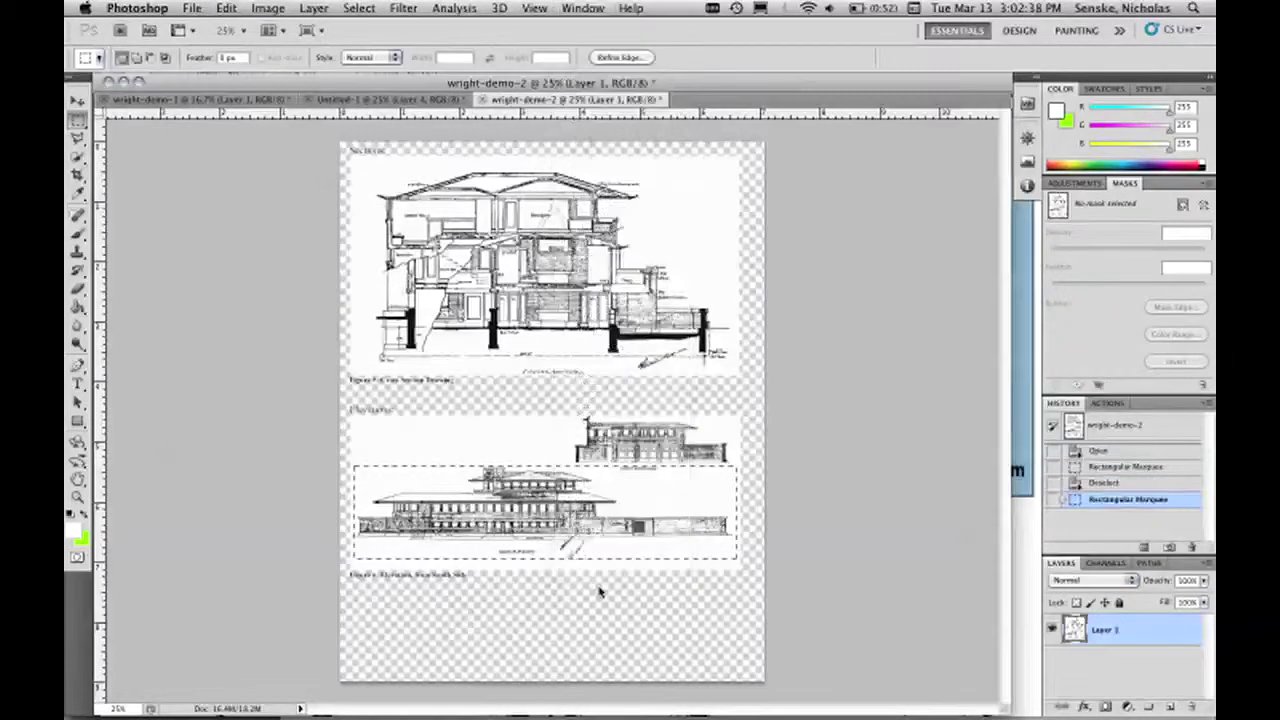
{"action": "left_click", "coordinate": [191, 8]}
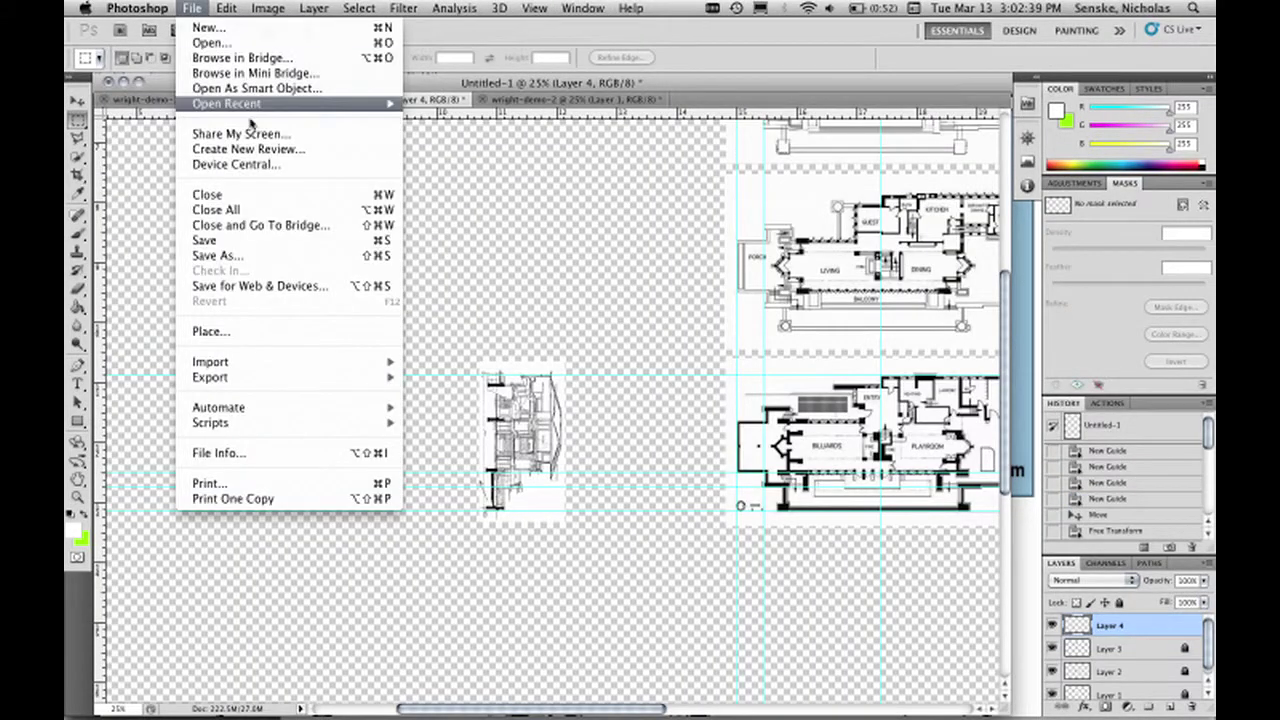
{"action": "left_click", "coordinate": [270, 258]}
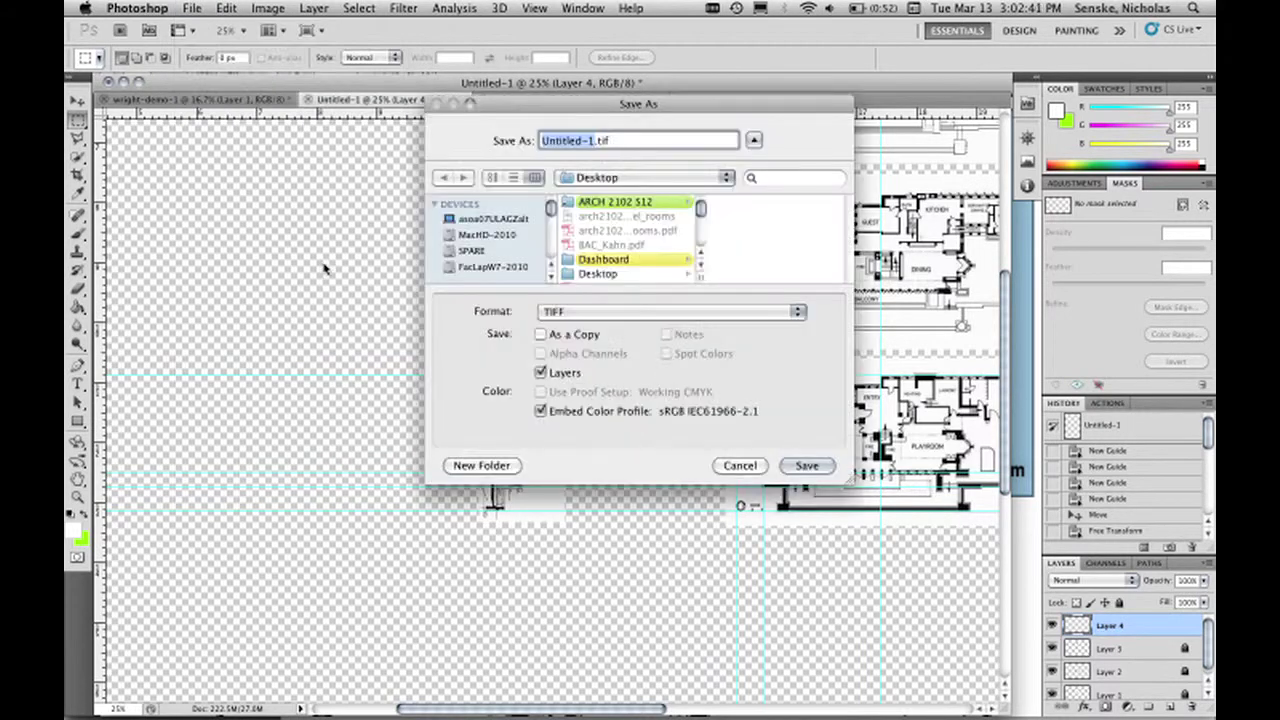
{"action": "left_click", "coordinate": [615, 312]}
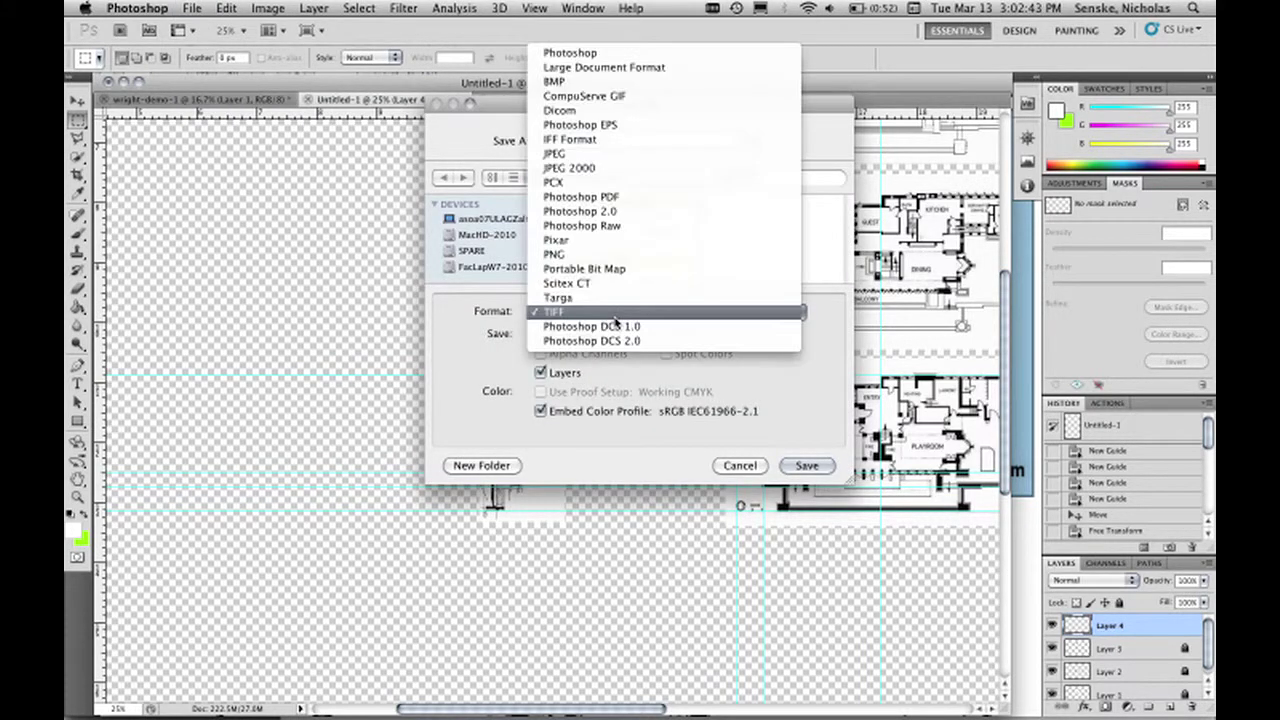
{"action": "left_click", "coordinate": [605, 52]}
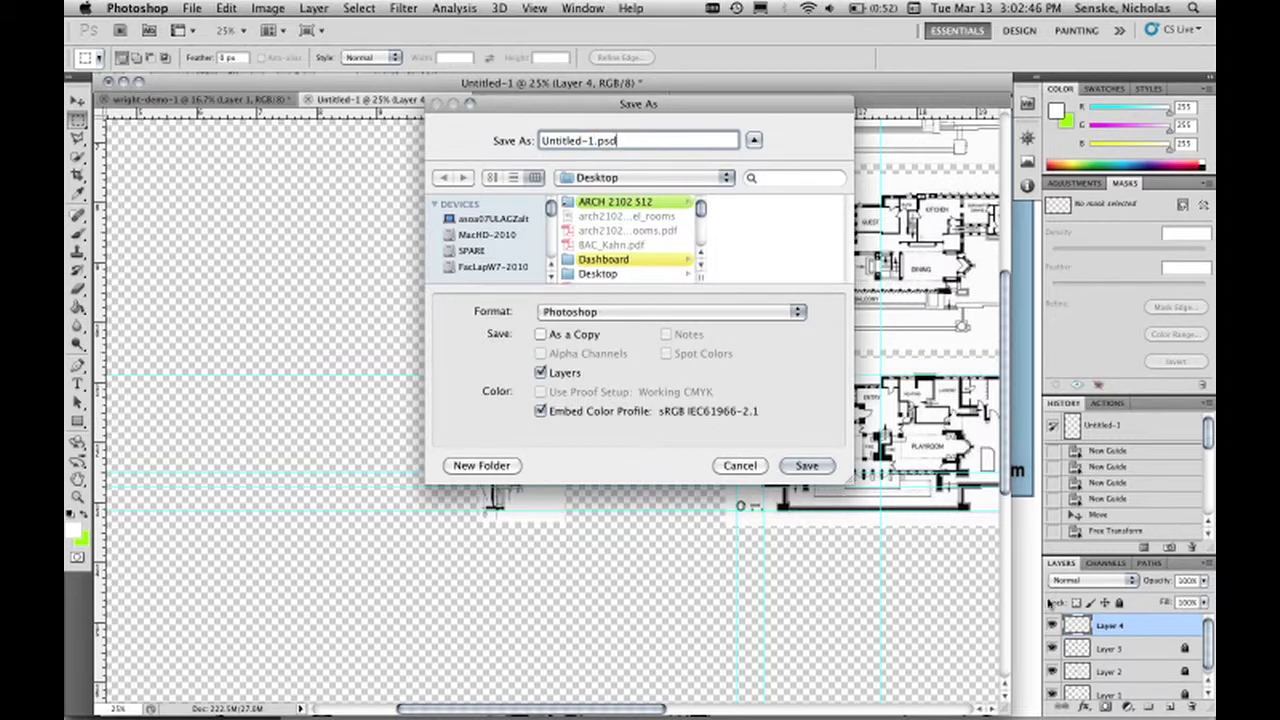
{"action": "left_click", "coordinate": [813, 467]}
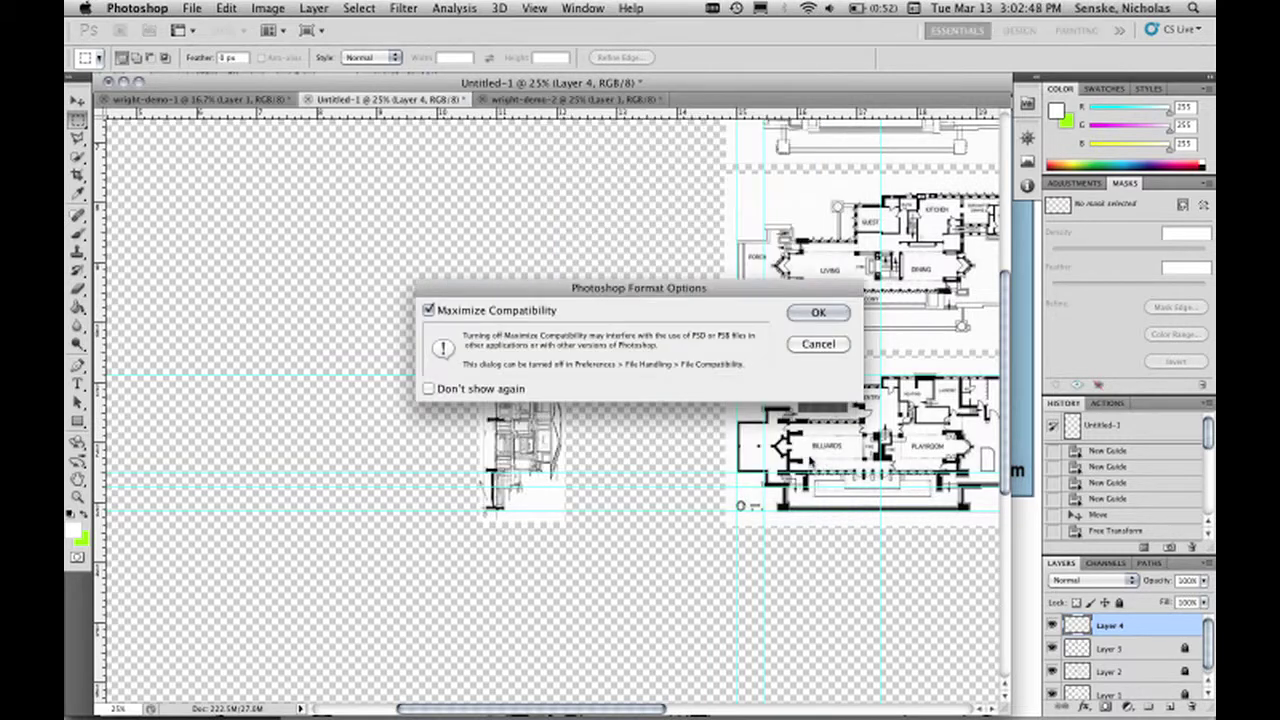
{"action": "left_click", "coordinate": [818, 312]}
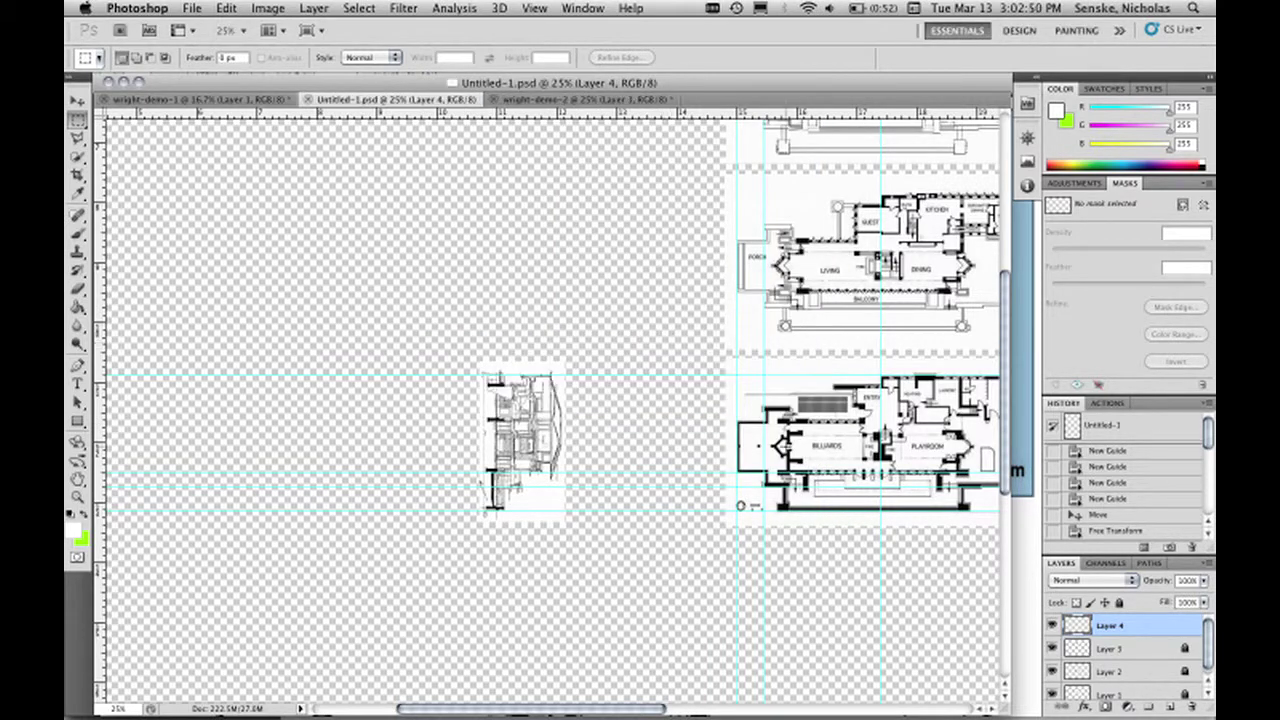
Paste the elevation into Untitled-1.psd and move it directly below the billiards plan.
{"action": "scroll", "coordinate": [550, 400], "scroll_direction": "right", "scroll_amount": 10}
{"action": "left_click", "coordinate": [226, 8]}
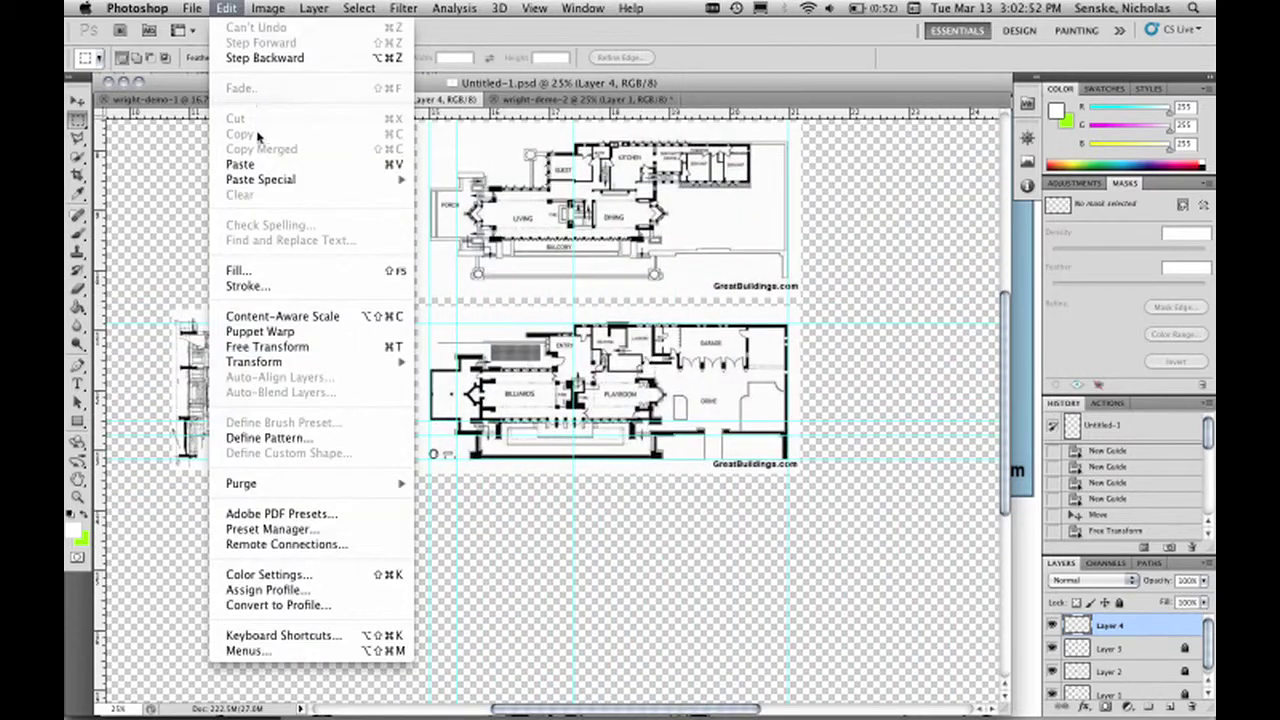
{"action": "left_click", "coordinate": [240, 164]}
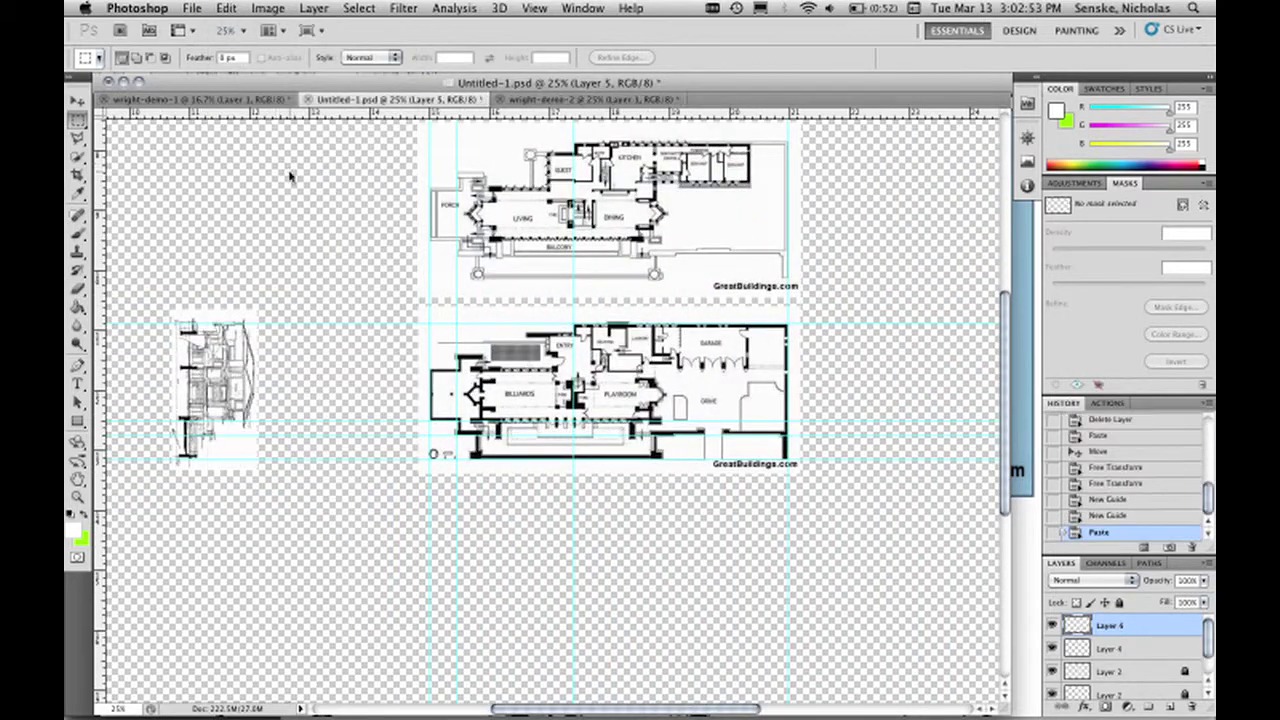
{"action": "left_click", "coordinate": [79, 102]}
{"action": "left_click_drag", "start_coordinate": [568, 400], "coordinate": [633, 523]}
Scale the elevation proportionally to about 97.6% to match the vertical guides at the plan's outer walls.
{"action": "key", "text": "super+t"}
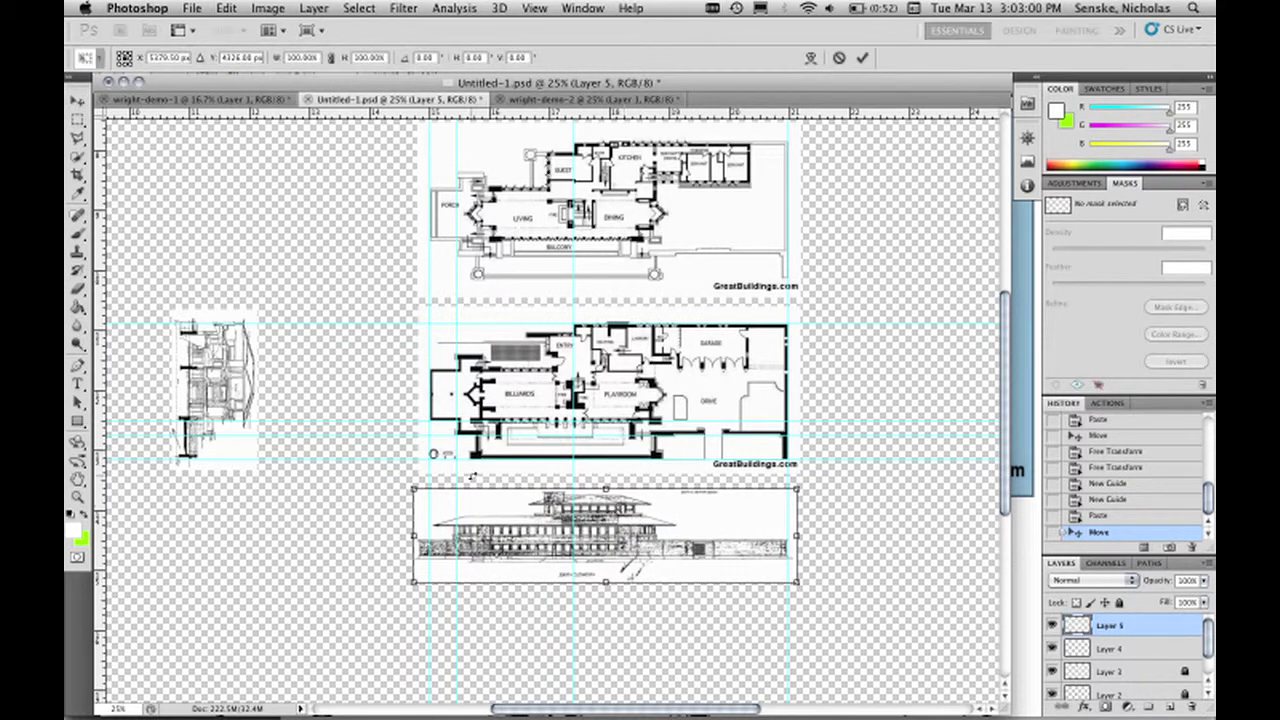
{"action": "left_click_drag", "start_coordinate": [414, 489], "coordinate": [423, 492]}
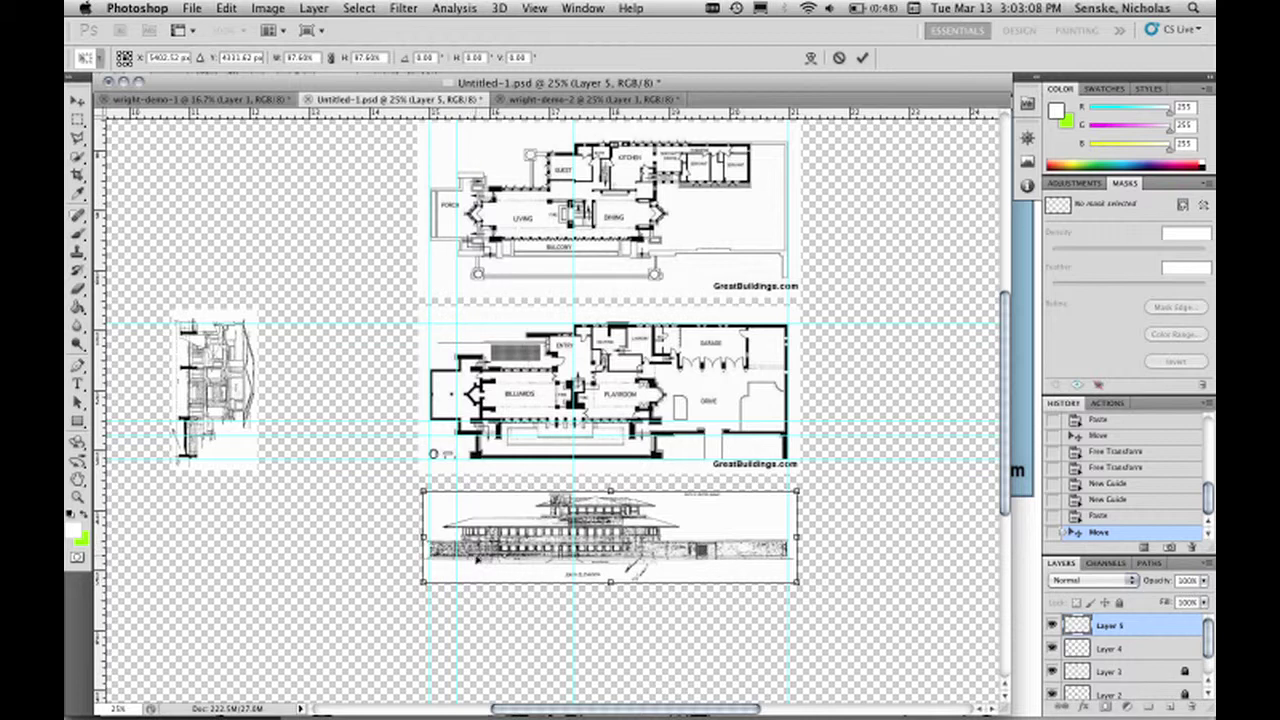
{"action": "left_click", "coordinate": [77, 497]}
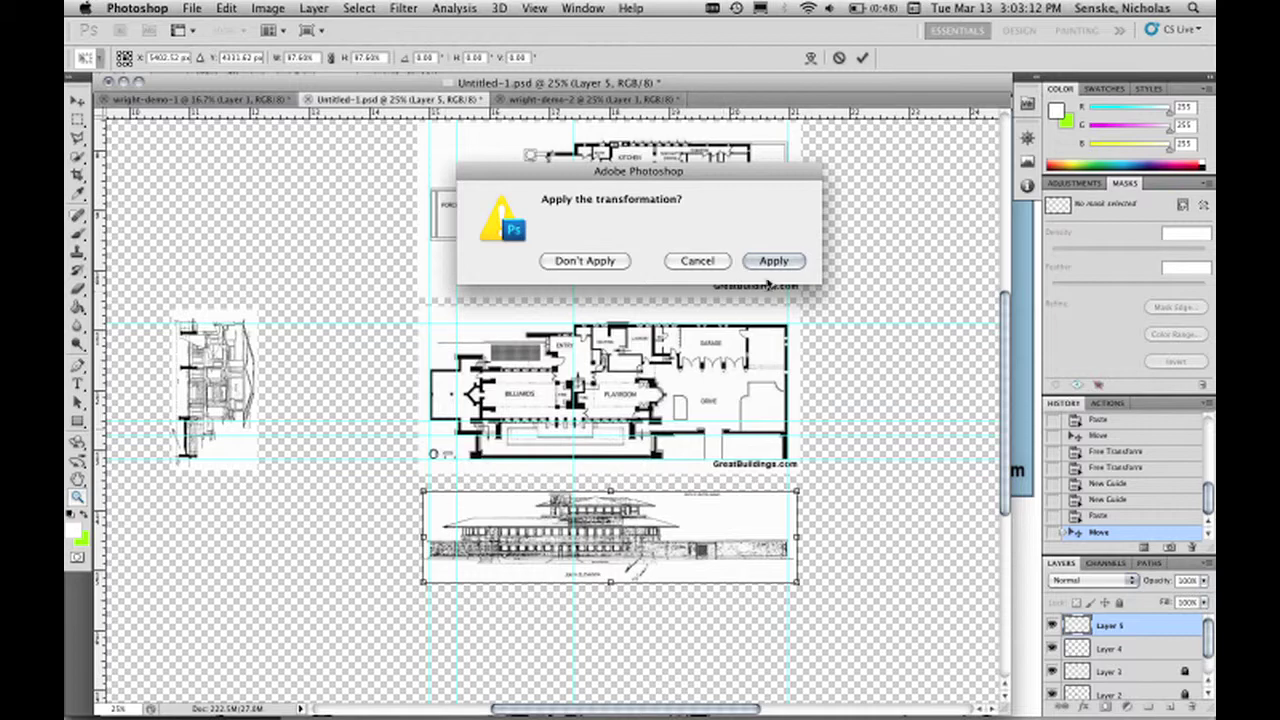
{"action": "left_click", "coordinate": [772, 262]}
Fine-tune the elevation's scale to about 99.8% so its left end wall meets the vertical guide.
{"action": "left_click_drag", "start_coordinate": [411, 508], "coordinate": [455, 580]}
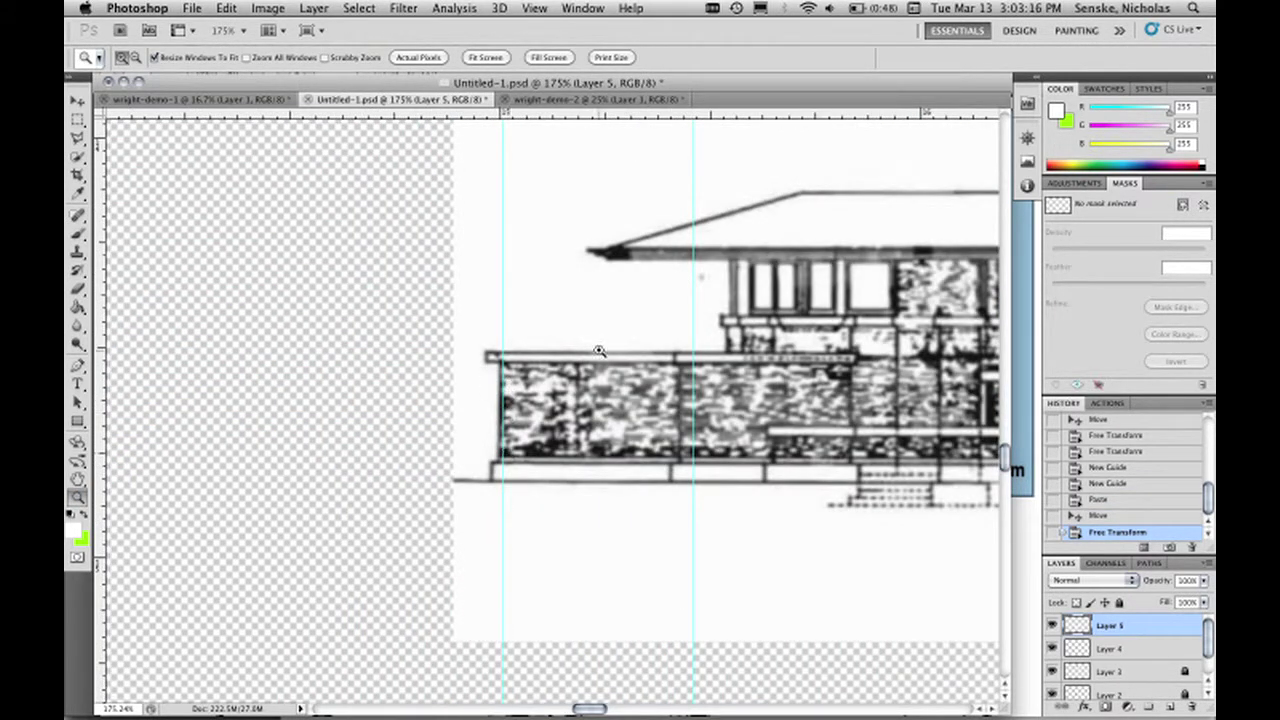
{"action": "left_click", "coordinate": [77, 101]}
{"action": "key", "text": "ctrl+t"}
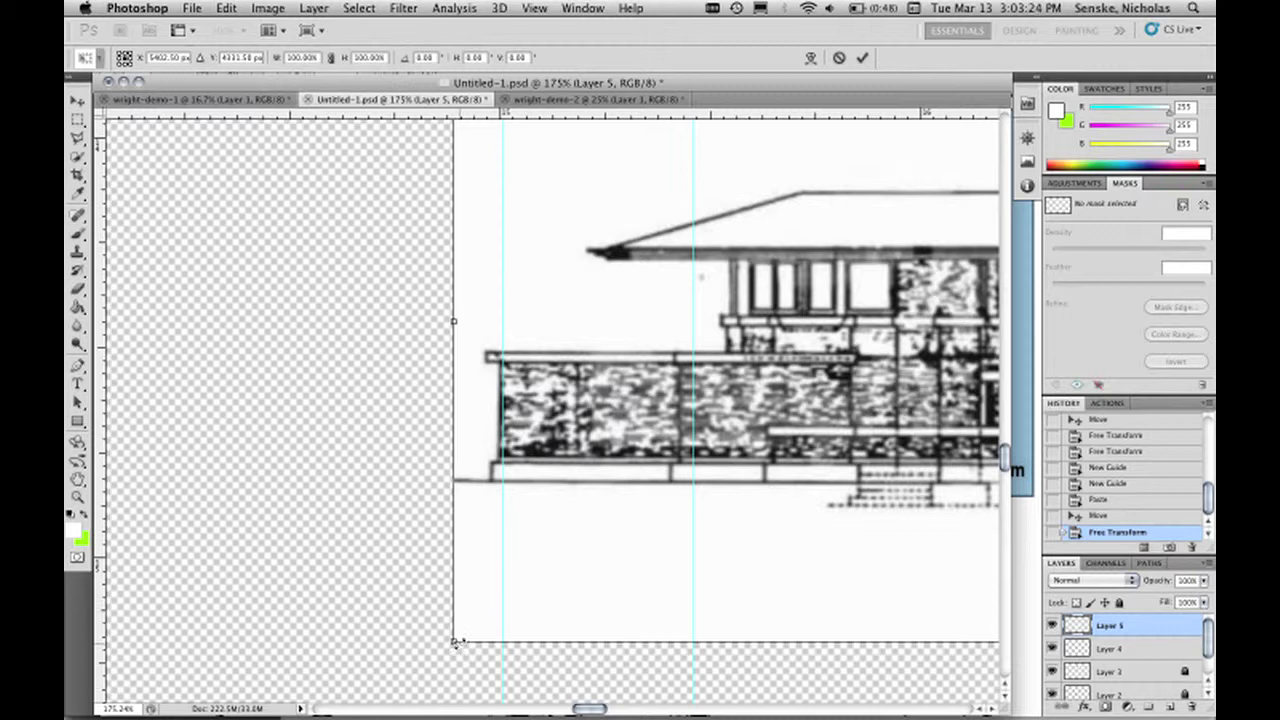
{"action": "left_click_drag", "start_coordinate": [455, 641], "coordinate": [460, 640]}
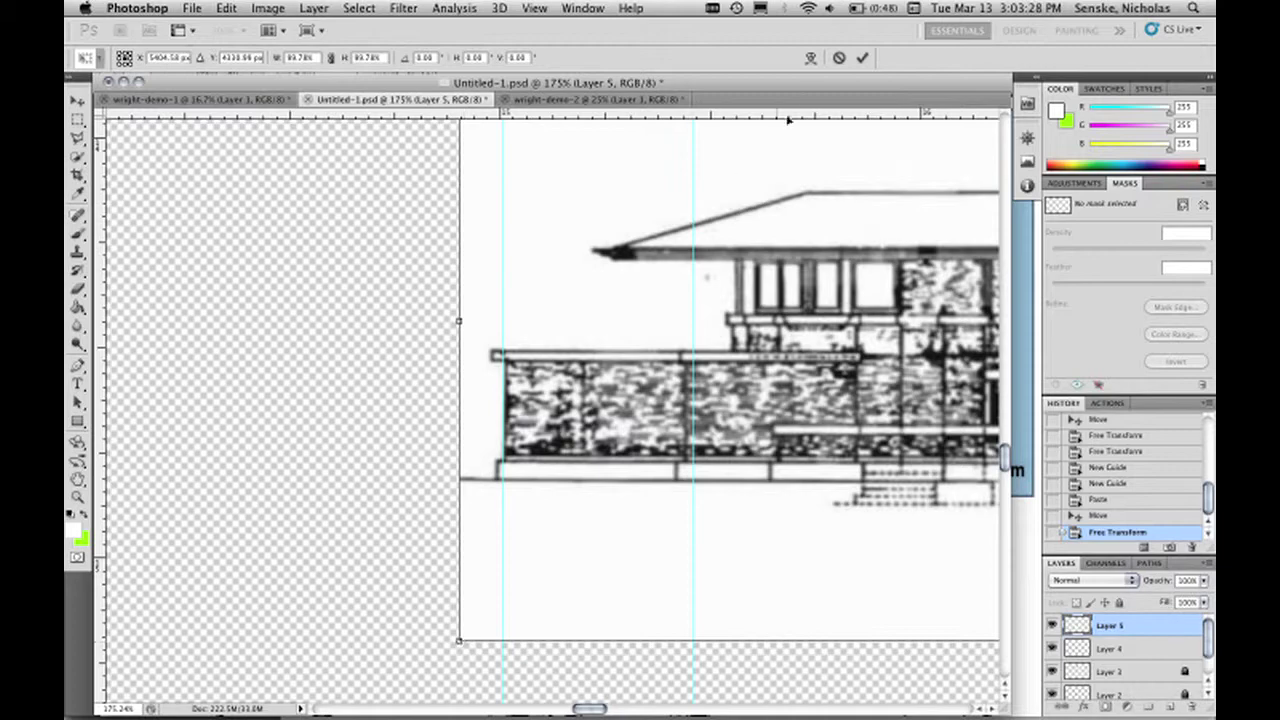
{"action": "left_click", "coordinate": [862, 58]}
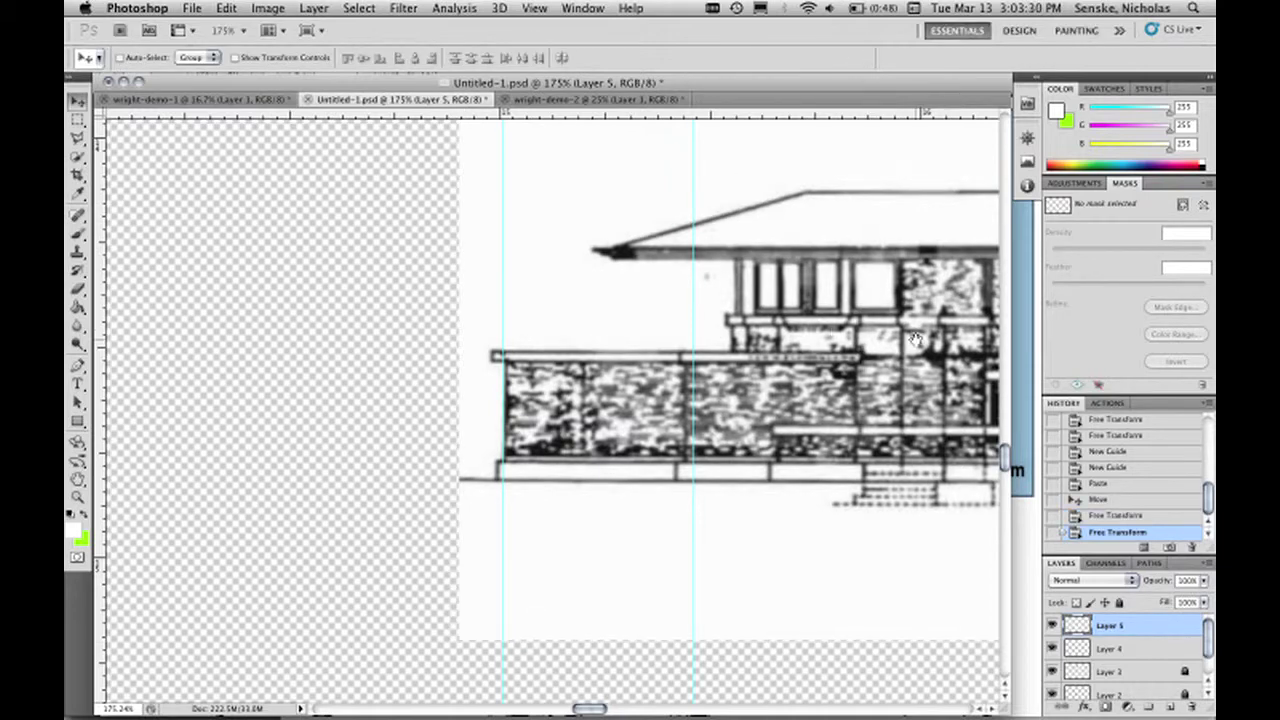
Check the elevation's right end wall against the vertical guide and review its alignment with the plans above.
{"action": "scroll", "coordinate": [908, 340], "scroll_direction": "right", "scroll_amount": 5}
{"action": "scroll", "coordinate": [618, 370], "scroll_direction": "right", "scroll_amount": 10}
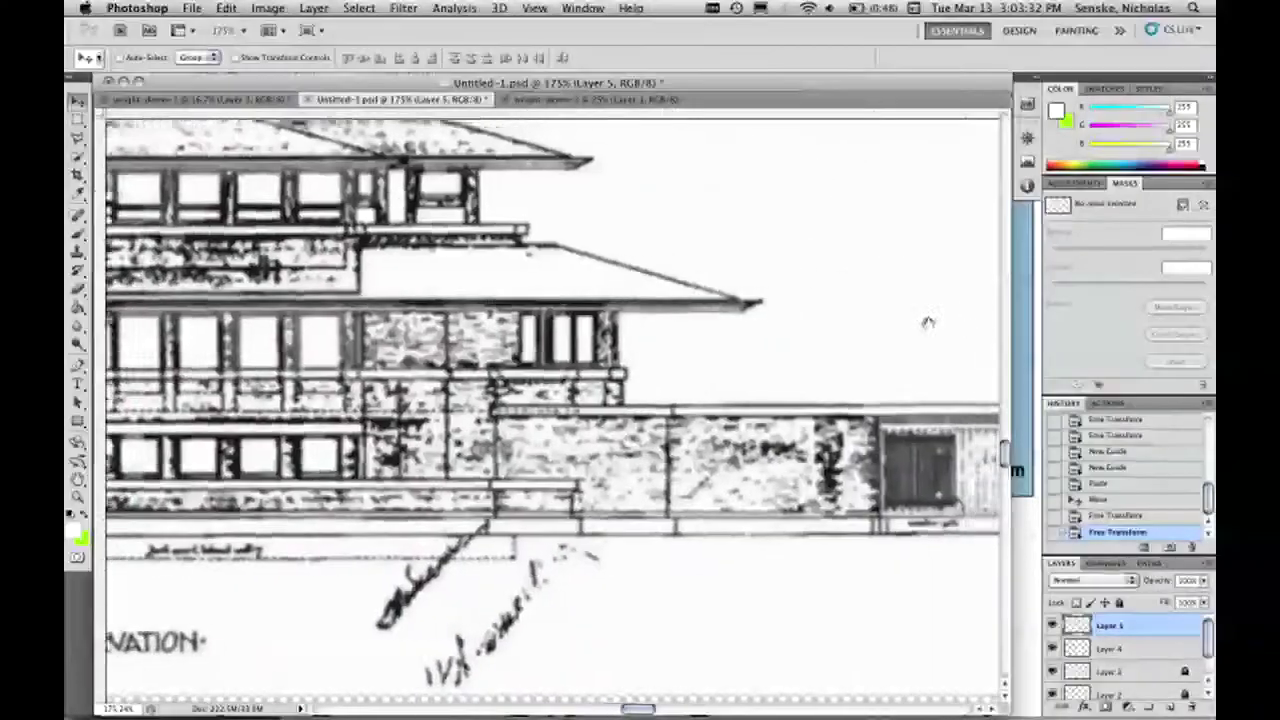
{"action": "scroll", "coordinate": [673, 335], "scroll_direction": "right", "scroll_amount": 10}
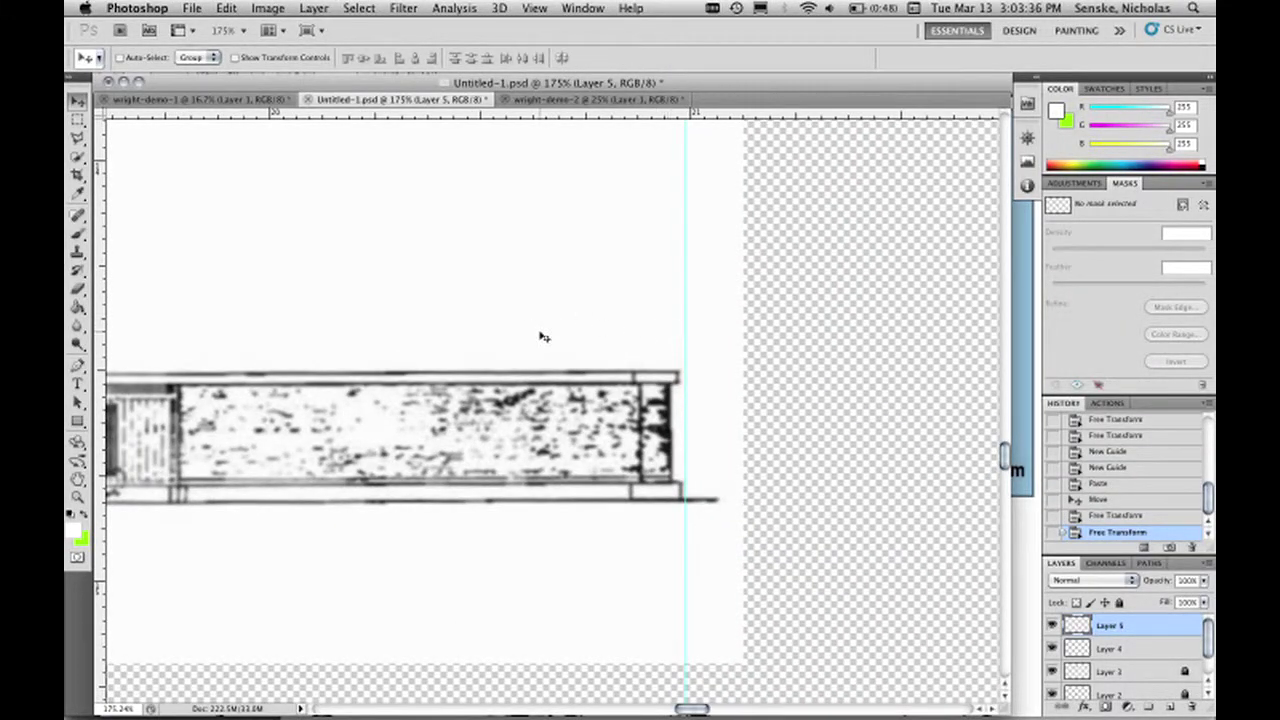
{"action": "left_click", "coordinate": [79, 499]}
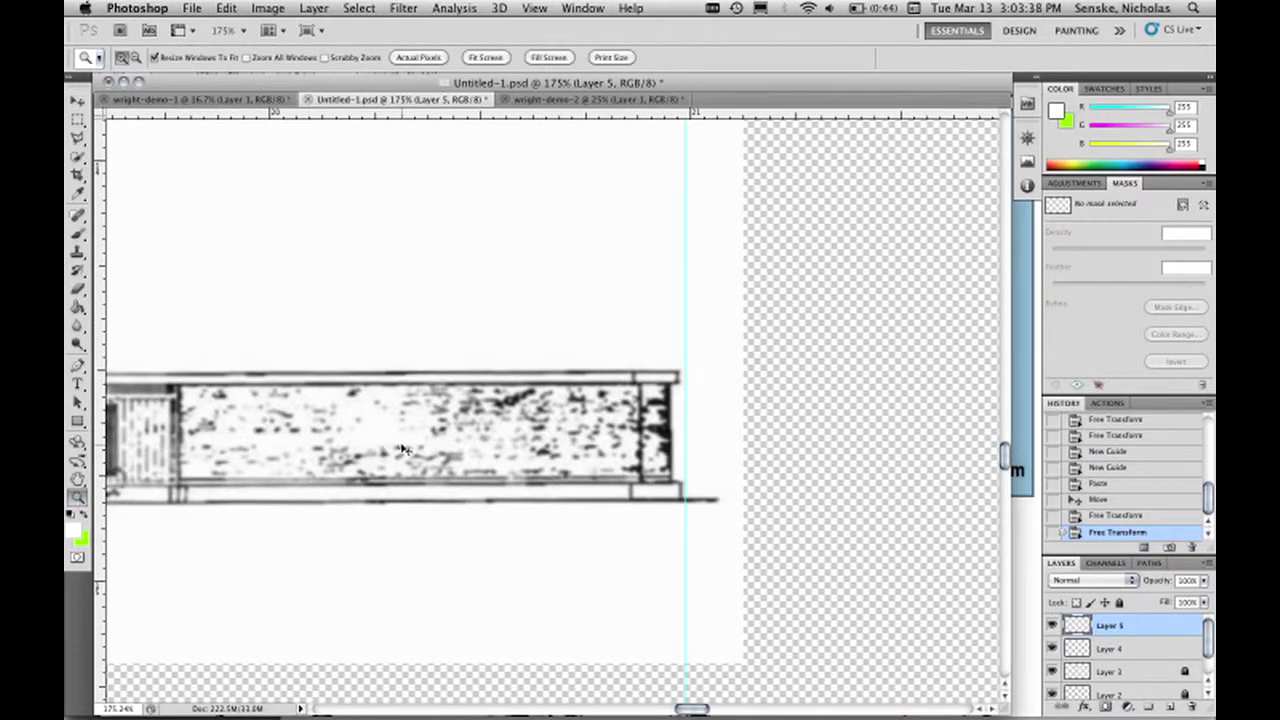
{"action": "left_click", "coordinate": [404, 446], "text": "alt"}
{"action": "left_click", "coordinate": [426, 444], "text": "alt"}
{"action": "left_click", "coordinate": [425, 449], "text": "alt"}
{"action": "left_click", "coordinate": [425, 449], "text": "alt"}
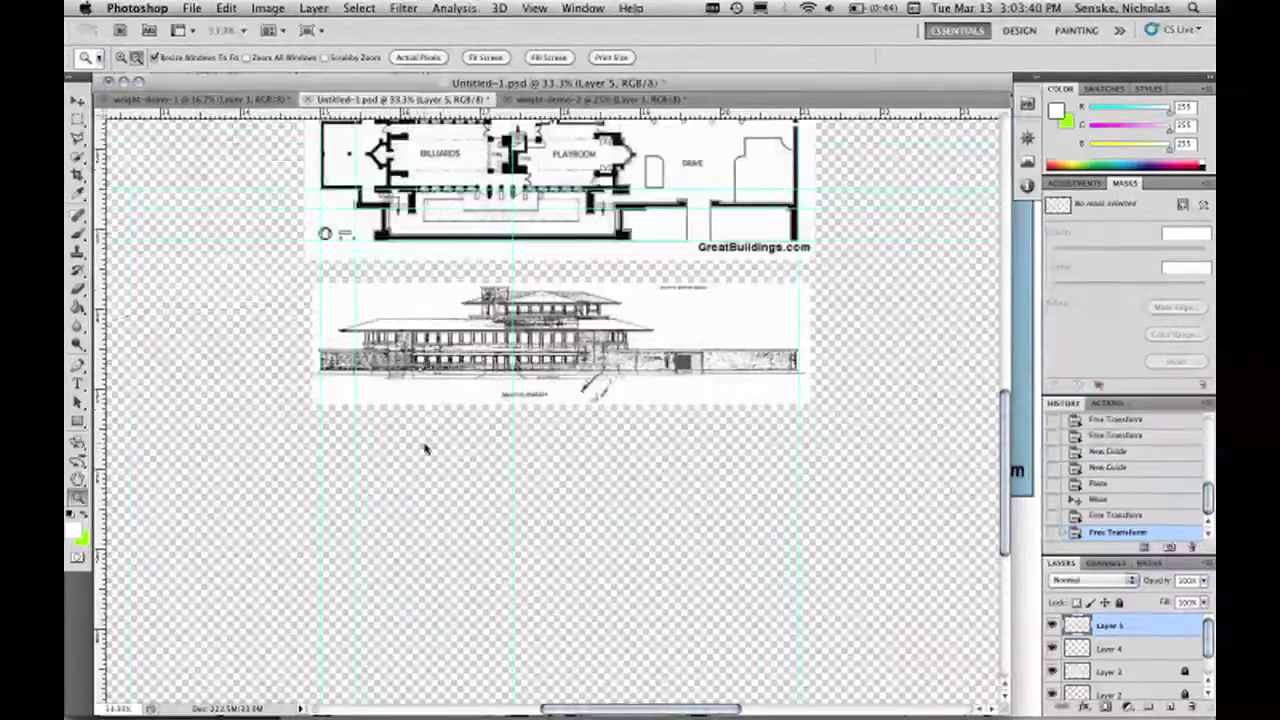
{"action": "left_click", "coordinate": [425, 449], "text": "alt"}
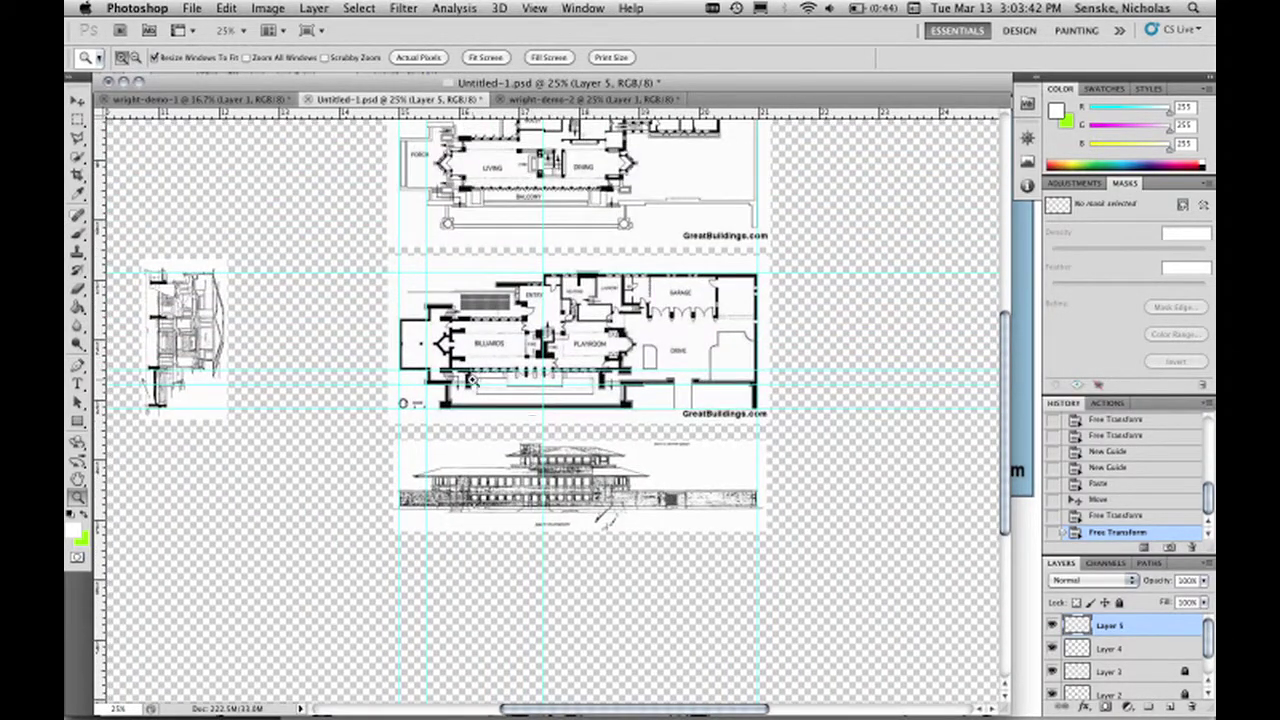
{"action": "left_click", "coordinate": [78, 101]}
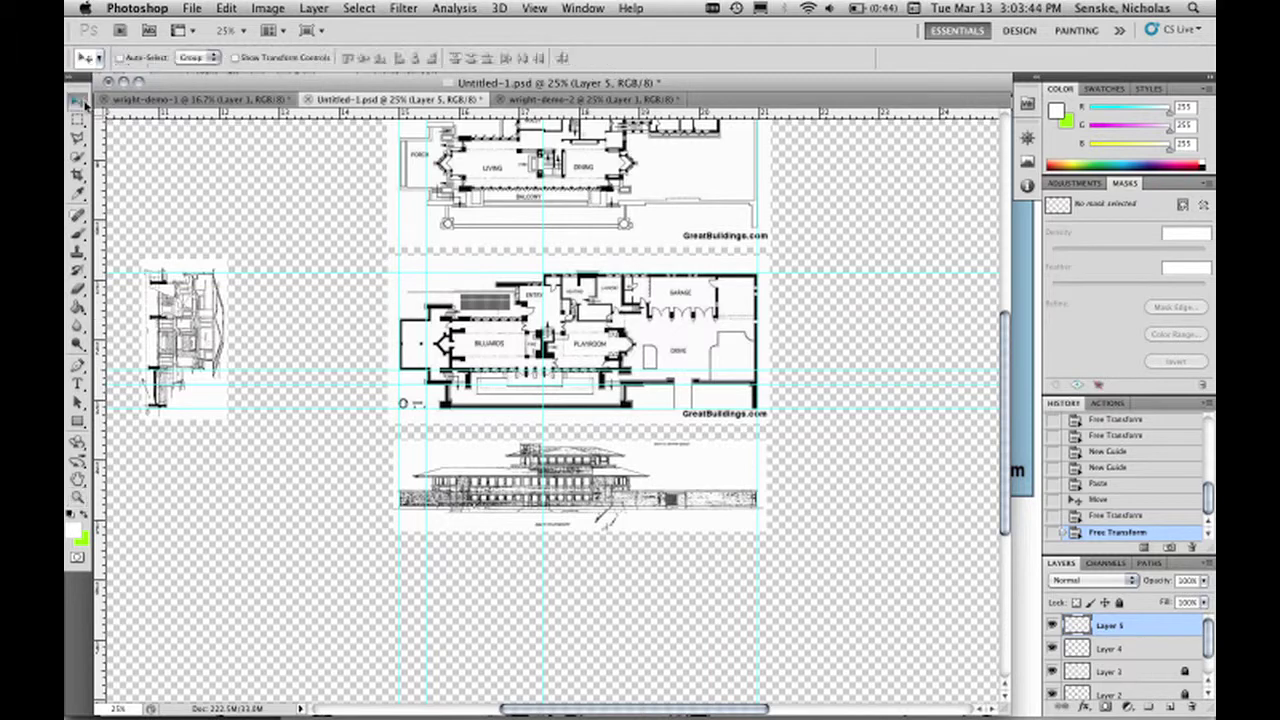
Select the section's Layer 4 and place a duplicate of the section below the original, beside the elevation.
{"action": "left_click_drag", "start_coordinate": [197, 302], "coordinate": [293, 458], "text": "alt"}
{"action": "key", "text": "ctrl+z"}
{"action": "right_click", "coordinate": [207, 300]}
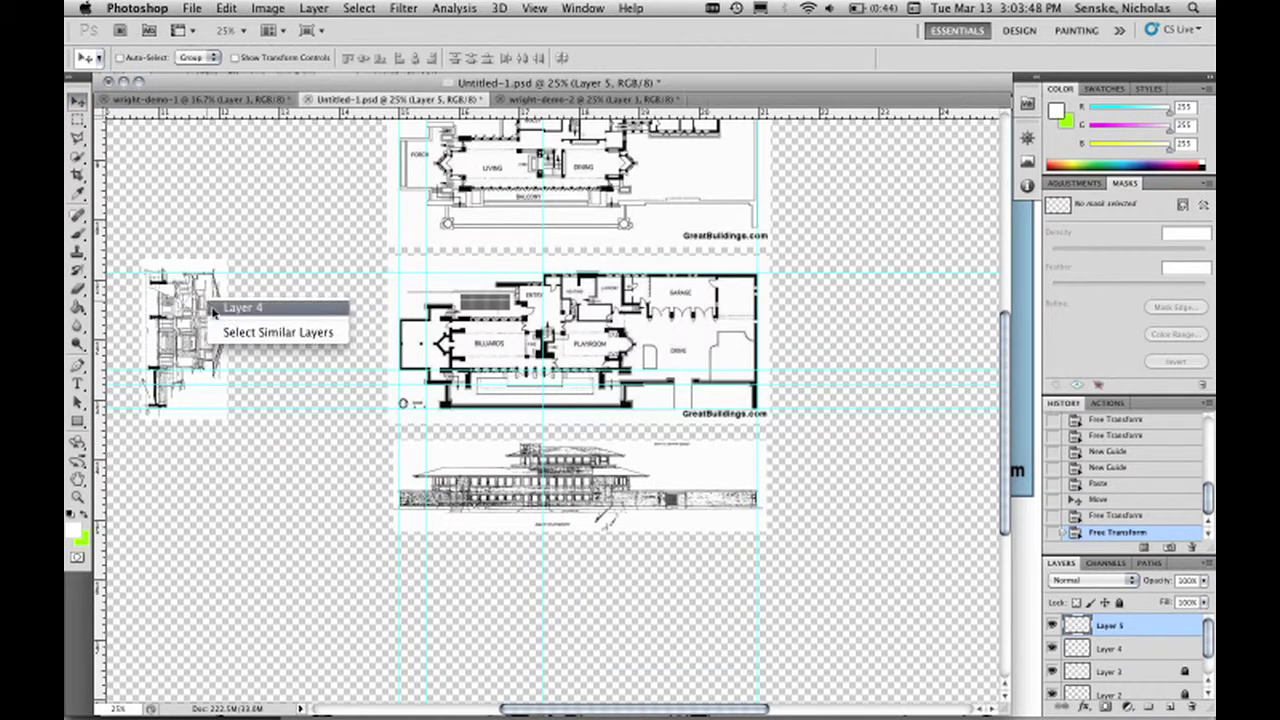
{"action": "left_click", "coordinate": [212, 308]}
{"action": "left_click_drag", "start_coordinate": [212, 318], "coordinate": [314, 512], "text": "alt"}
Rotate the duplicated section by -90° and position it beside the elevation so that their ground lines match.
{"action": "key", "text": "ctrl+t"}
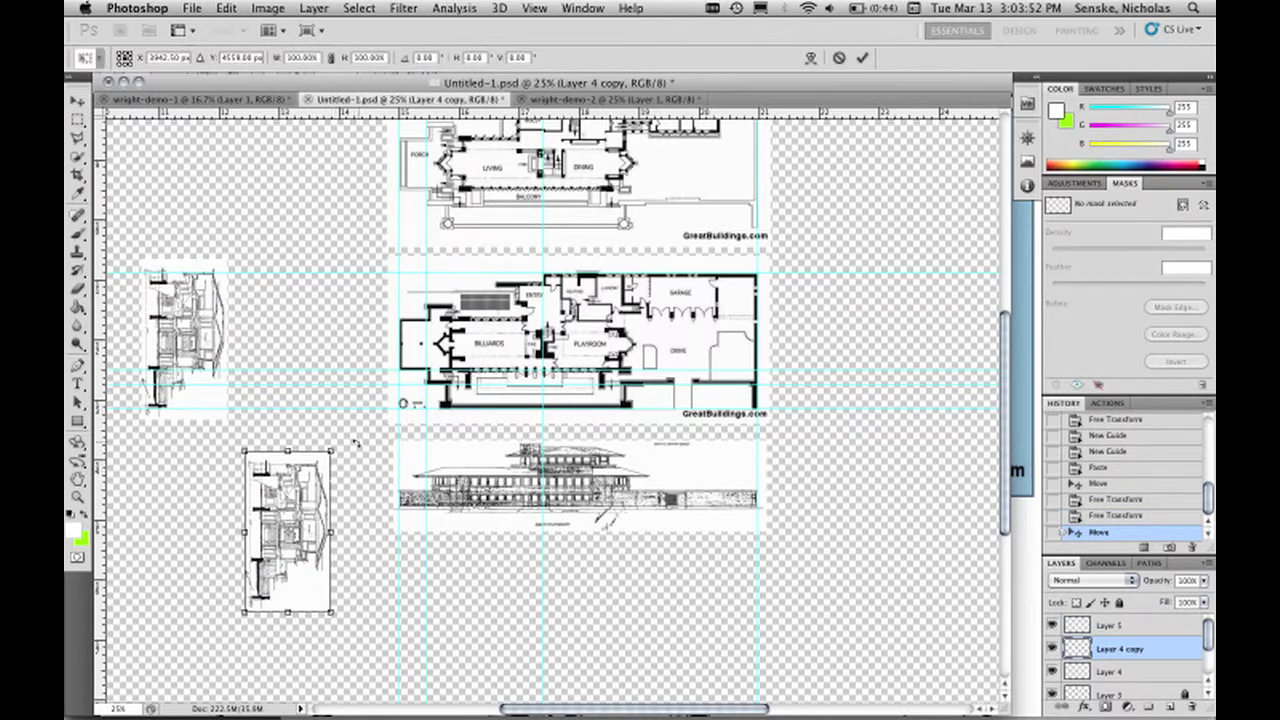
{"action": "left_click_drag", "start_coordinate": [355, 442], "coordinate": [173, 448]}
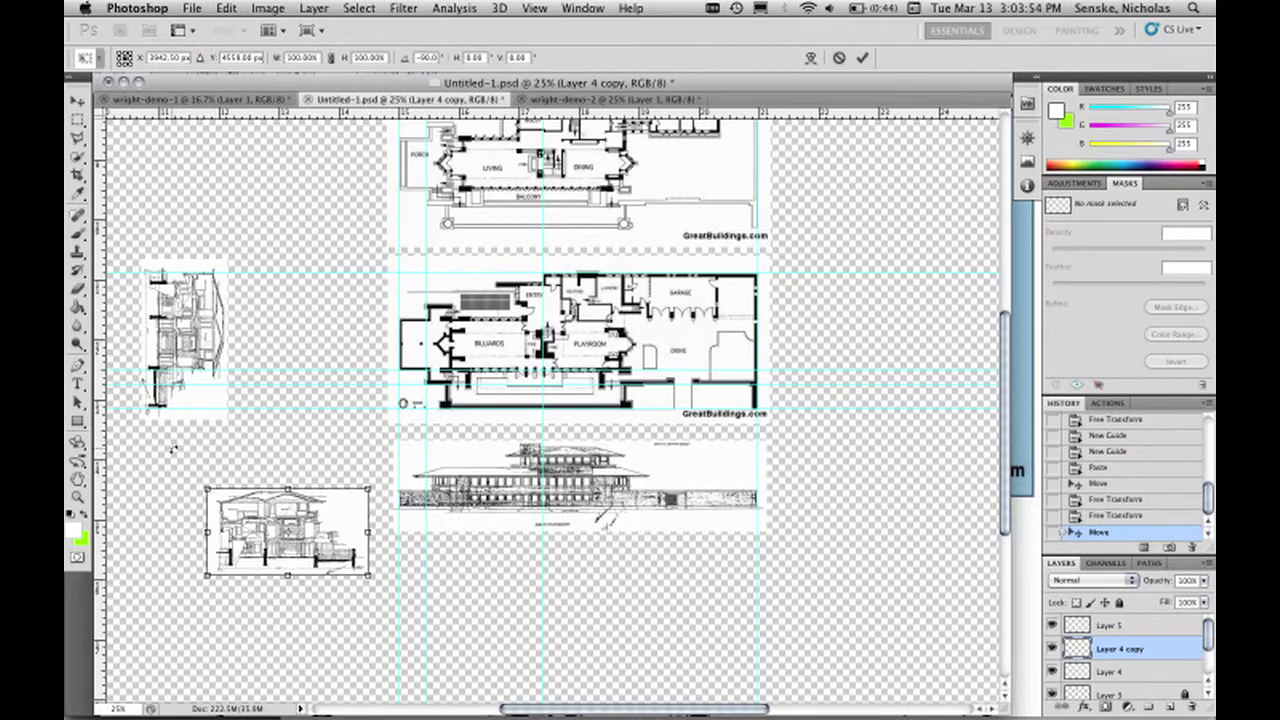
{"action": "left_click_drag", "start_coordinate": [290, 529], "coordinate": [331, 478]}
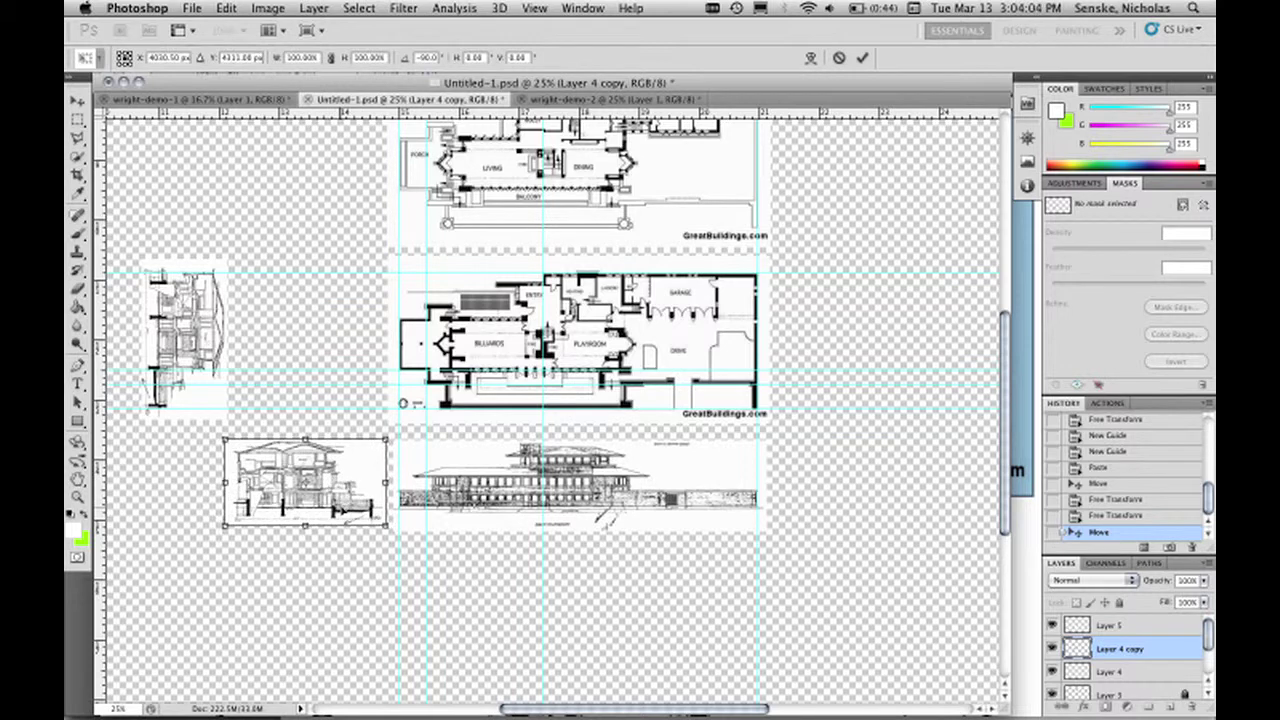
{"action": "key", "text": "Down"}
{"action": "key", "text": "Down"}
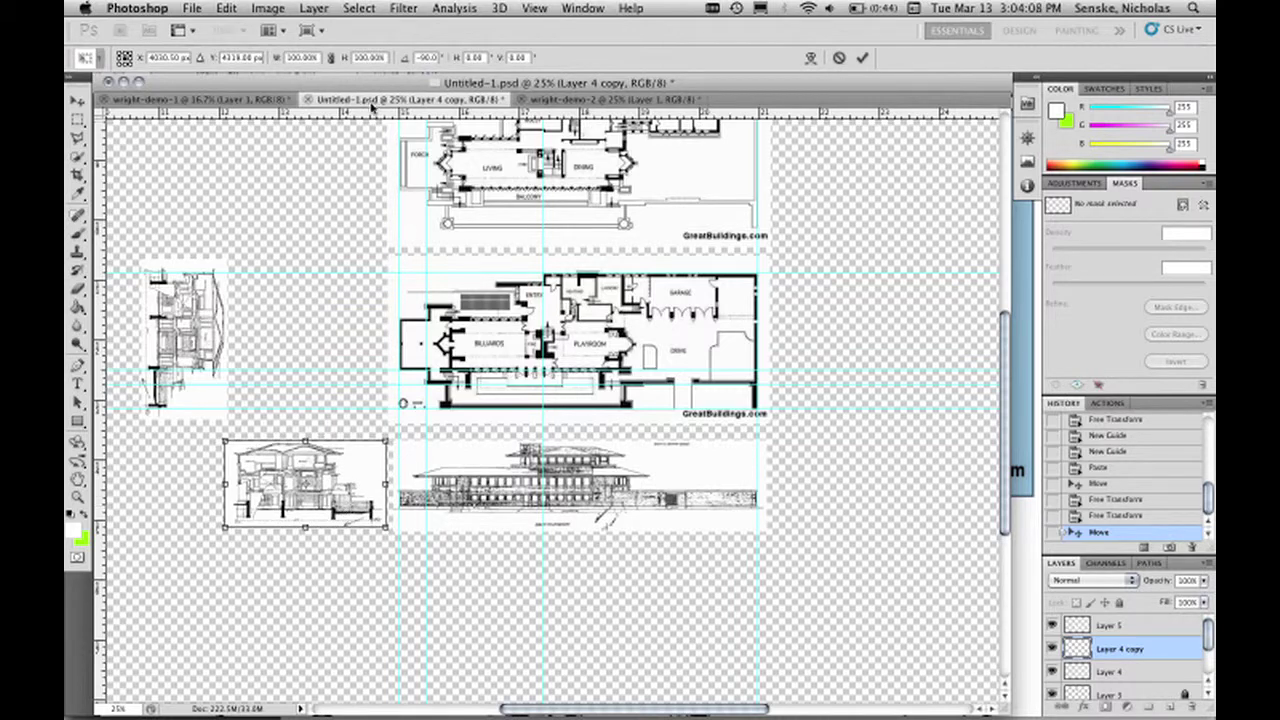
Add horizontal guides across the section copy and elevation at the ground line, an upper level and the roof, and apply the section's transform.
{"action": "left_click_drag", "start_coordinate": [370, 118], "coordinate": [340, 457]}
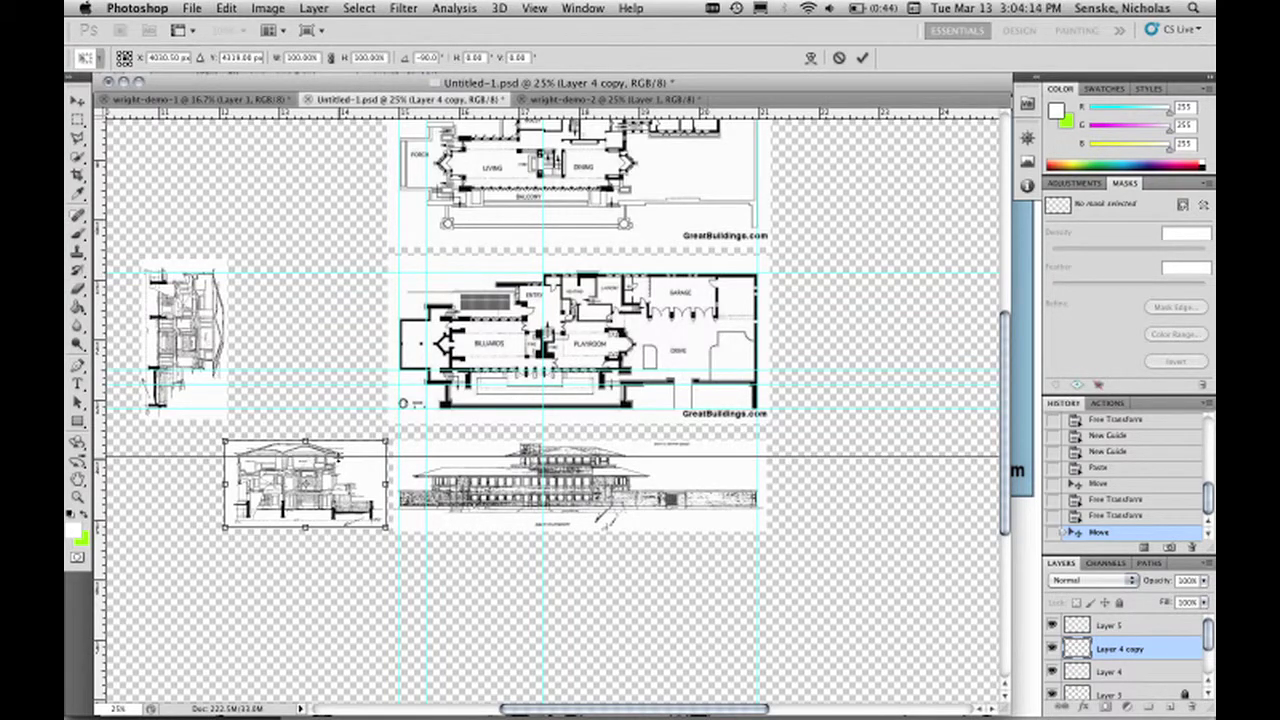
{"action": "left_click_drag", "start_coordinate": [340, 457], "coordinate": [340, 508]}
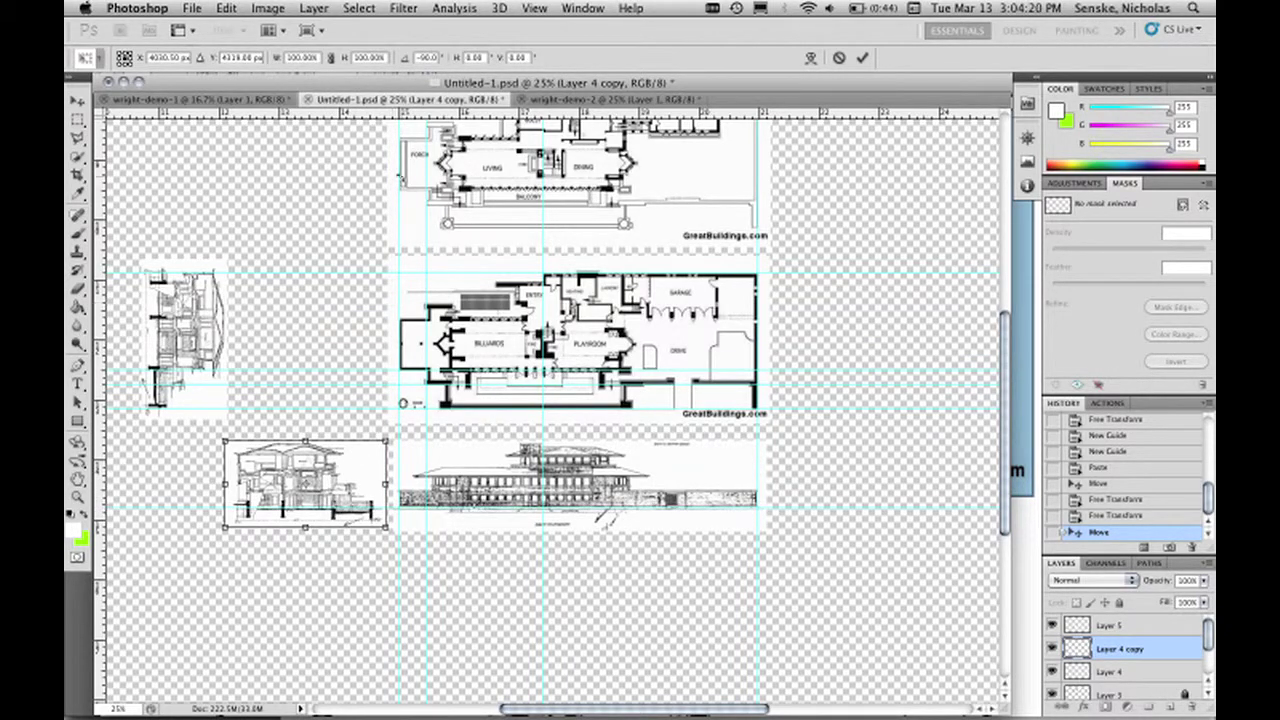
{"action": "left_click_drag", "start_coordinate": [420, 117], "coordinate": [390, 468]}
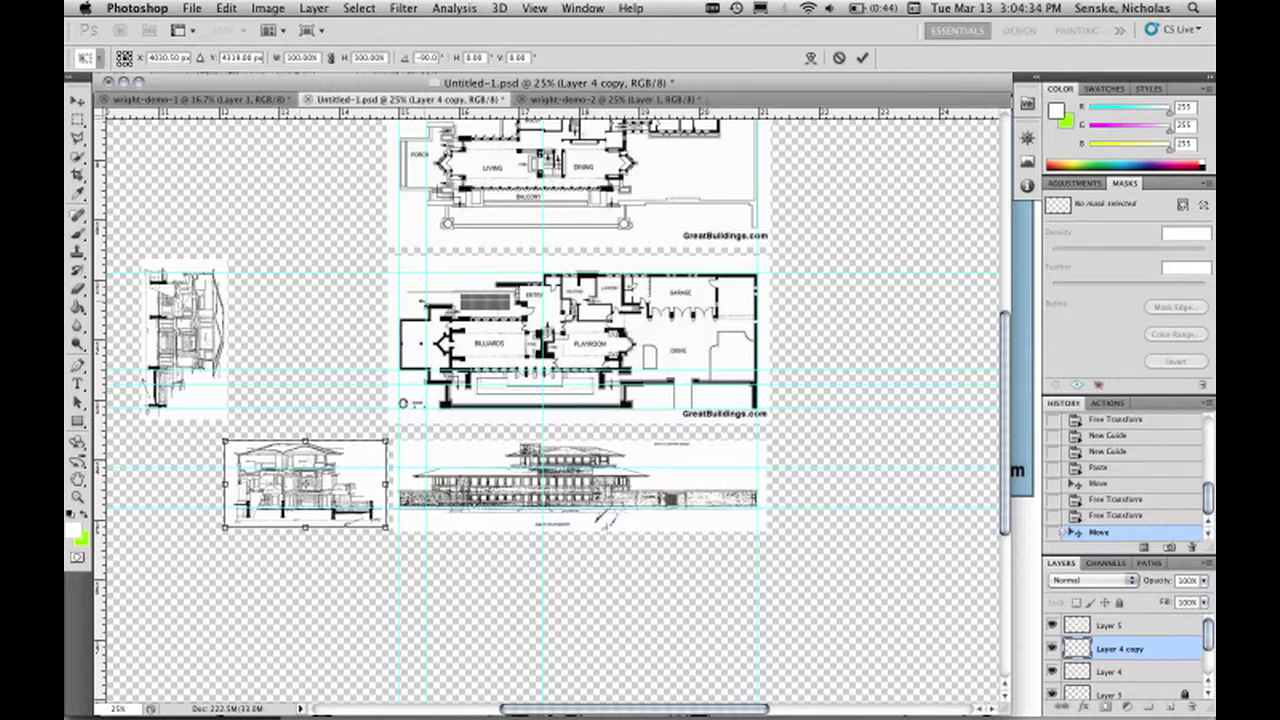
{"action": "left_click_drag", "start_coordinate": [360, 116], "coordinate": [355, 447]}
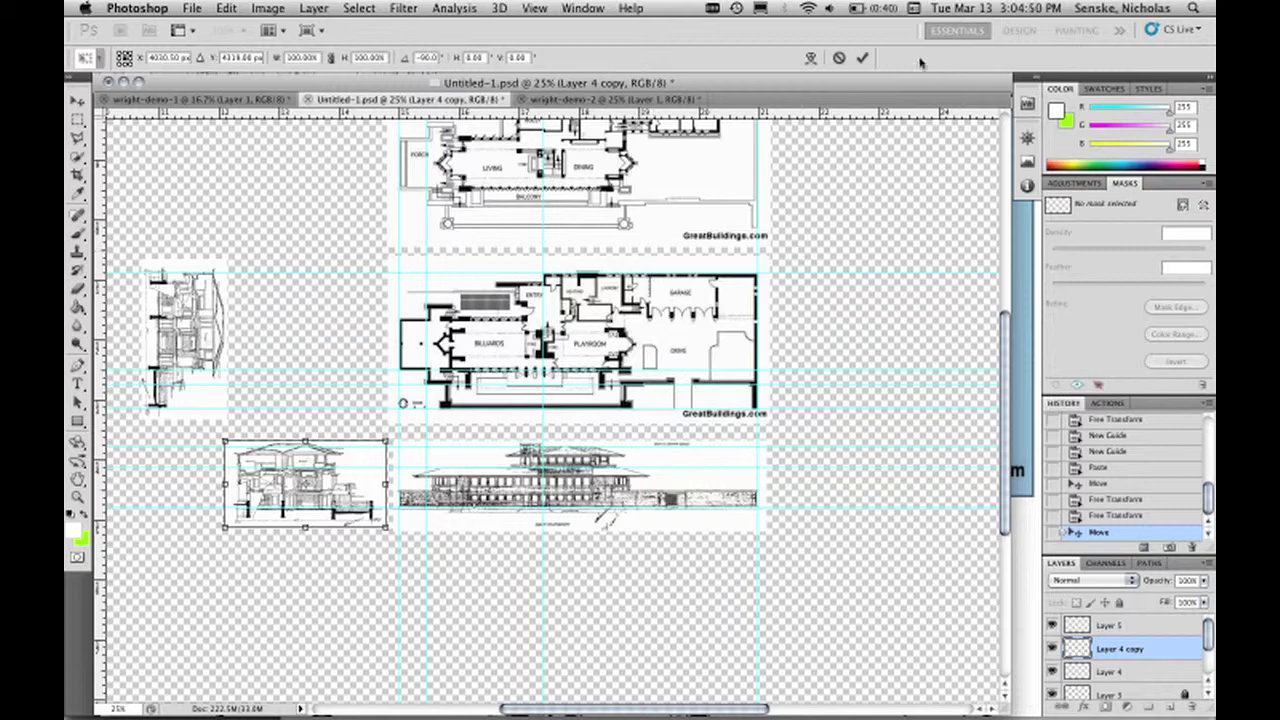
{"action": "left_click", "coordinate": [862, 57]}
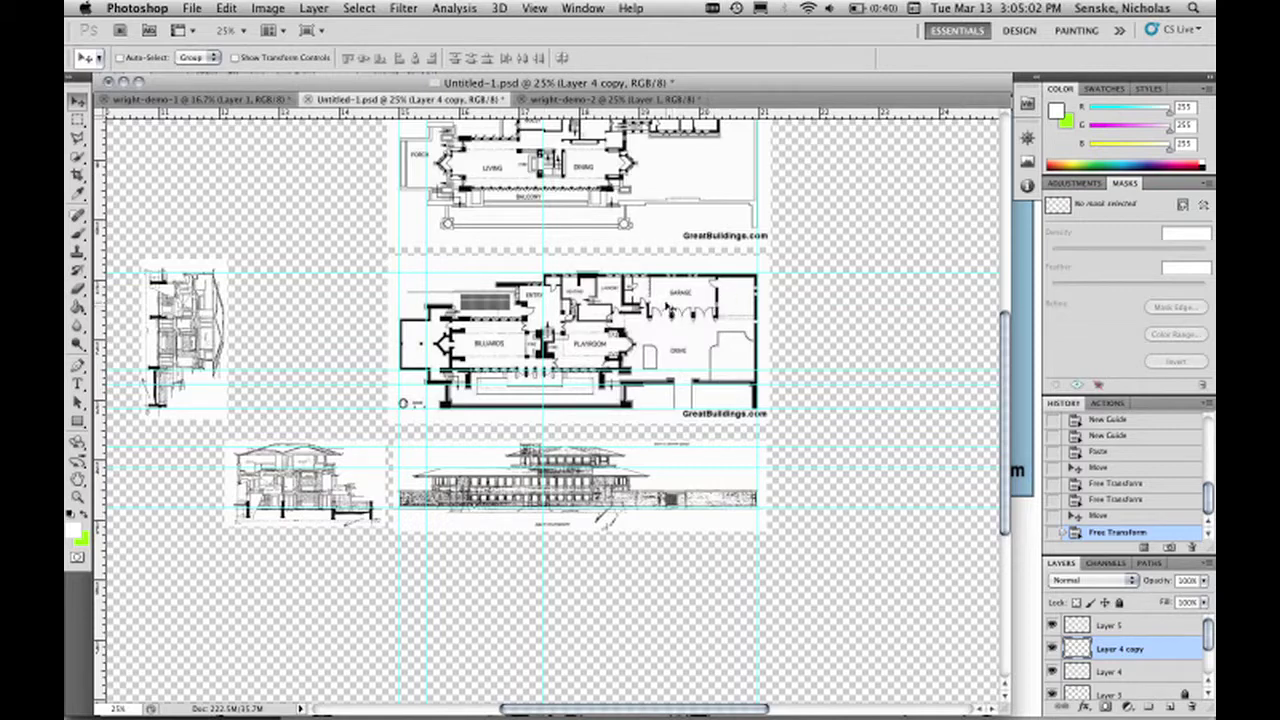
Crop the canvas closely around the plans, both sections and the elevation.
{"action": "left_click_drag", "start_coordinate": [551, 255], "coordinate": [552, 371]}
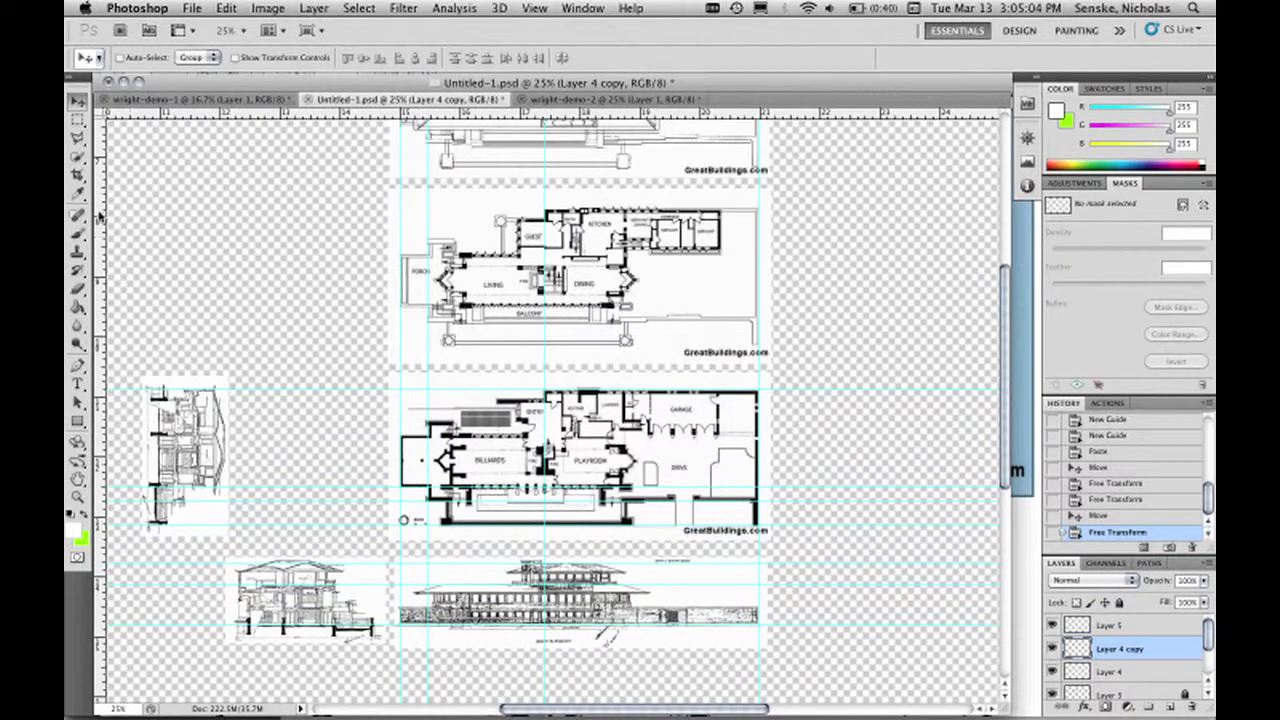
{"action": "left_click_drag", "start_coordinate": [85, 198], "coordinate": [120, 222]}
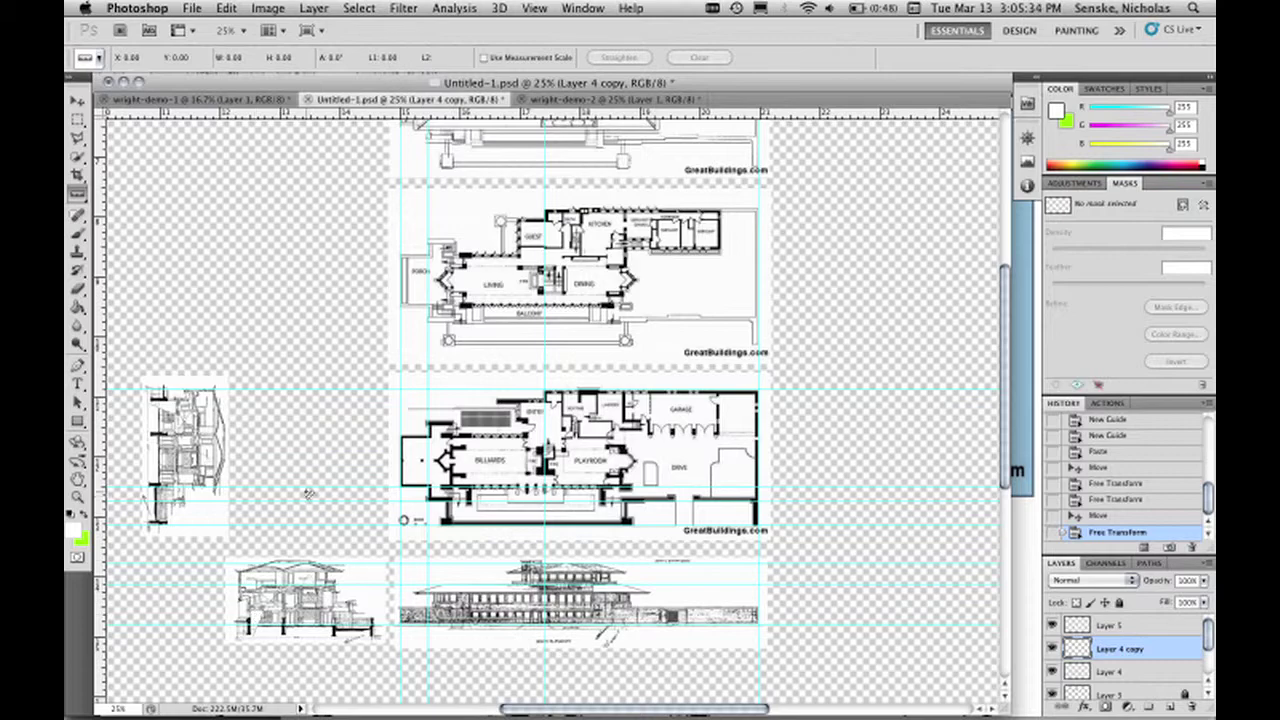
{"action": "scroll", "coordinate": [527, 476], "scroll_direction": "up", "scroll_amount": 5}
{"action": "scroll", "coordinate": [527, 476], "scroll_direction": "down", "scroll_amount": 3}
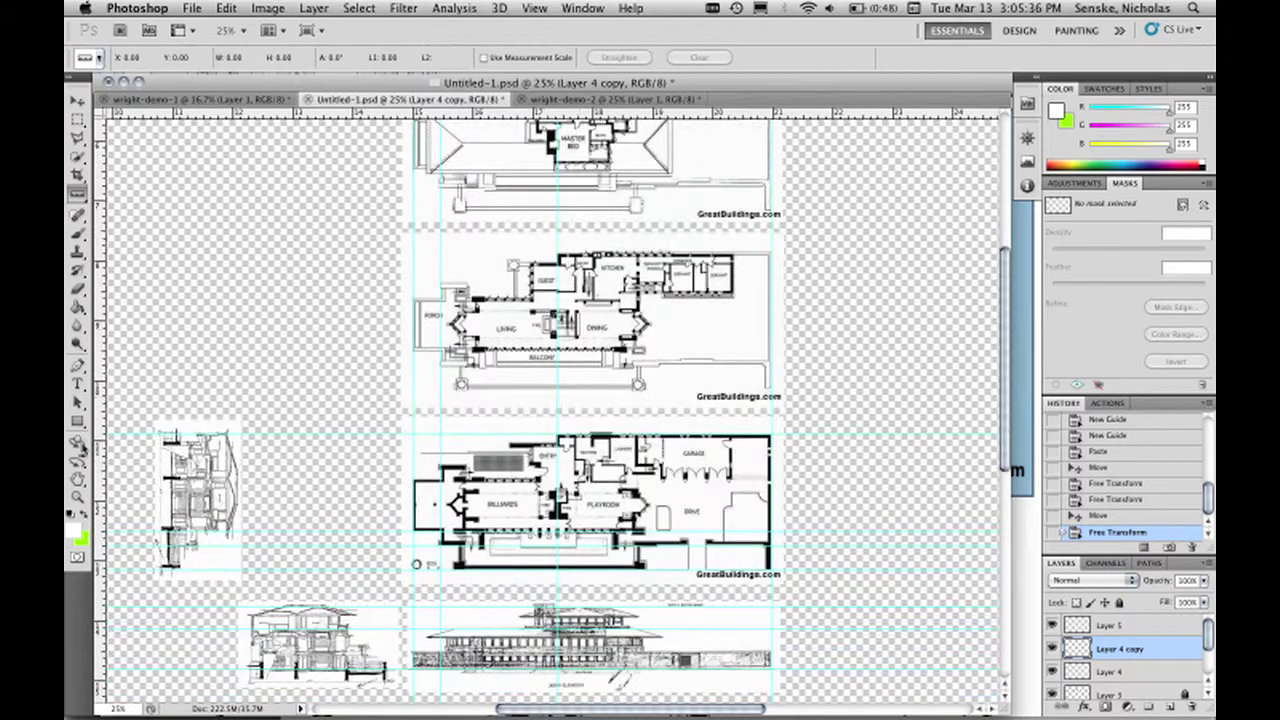
{"action": "left_click", "coordinate": [77, 496]}
{"action": "left_click", "coordinate": [268, 480], "text": "alt"}
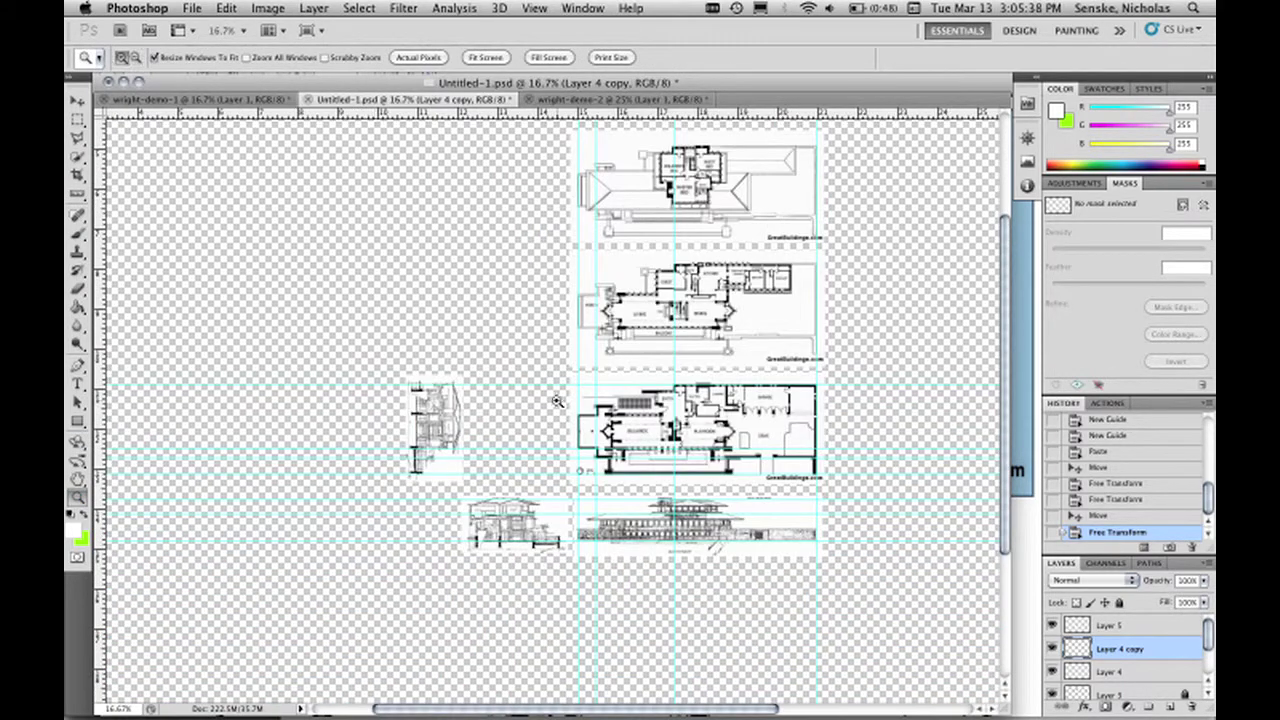
{"action": "scroll", "coordinate": [548, 400], "scroll_direction": "up", "scroll_amount": 2}
{"action": "left_click", "coordinate": [452, 428], "text": "alt"}
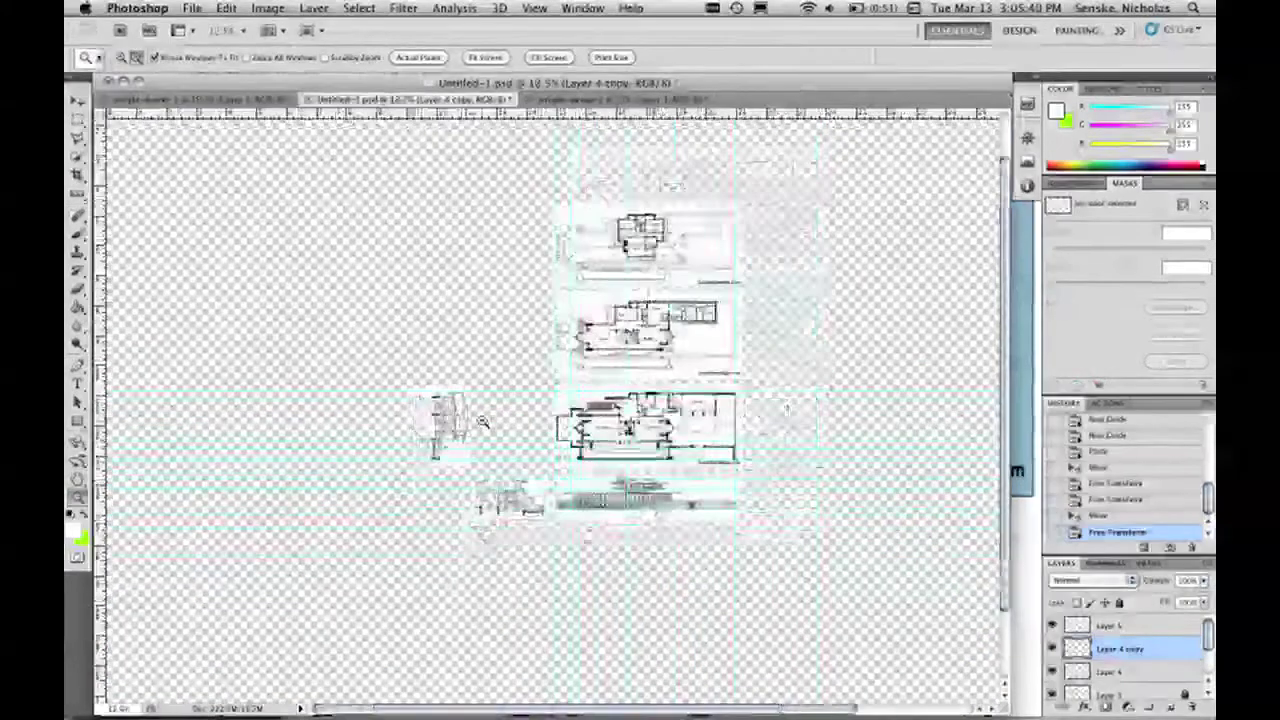
{"action": "left_click", "coordinate": [77, 175]}
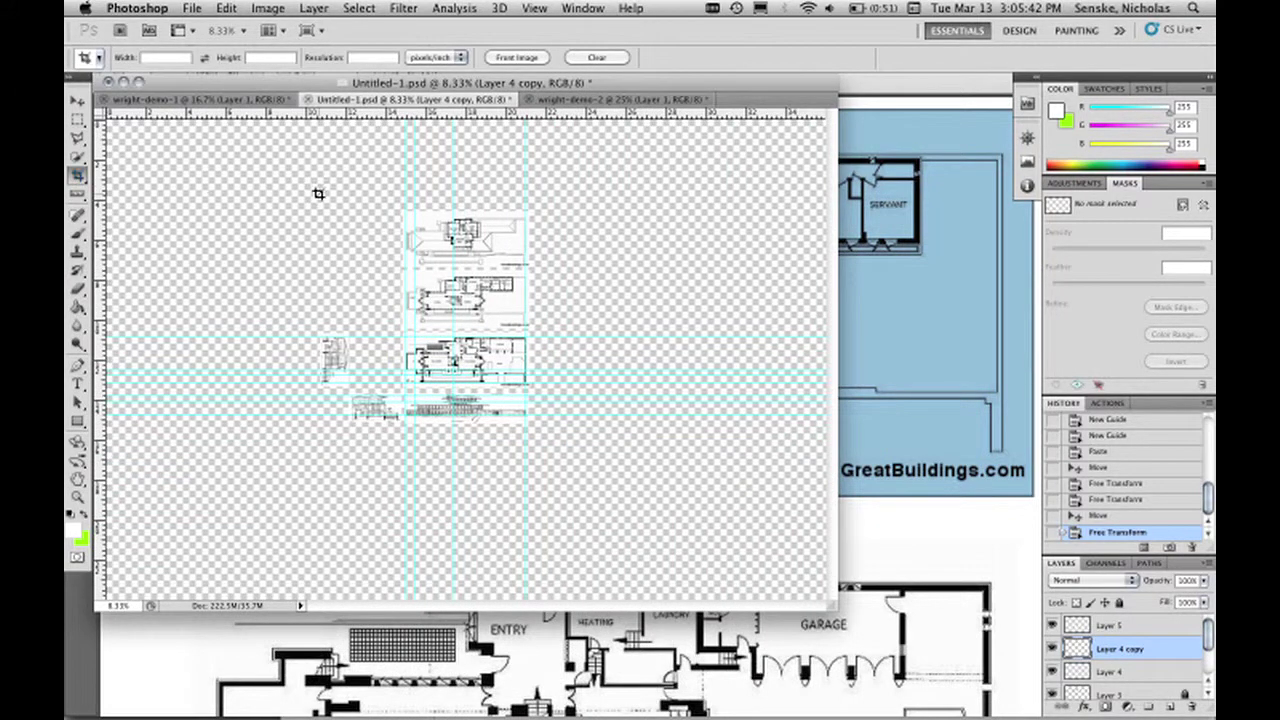
{"action": "left_click_drag", "start_coordinate": [289, 192], "coordinate": [544, 447]}
{"action": "left_click", "coordinate": [862, 57]}
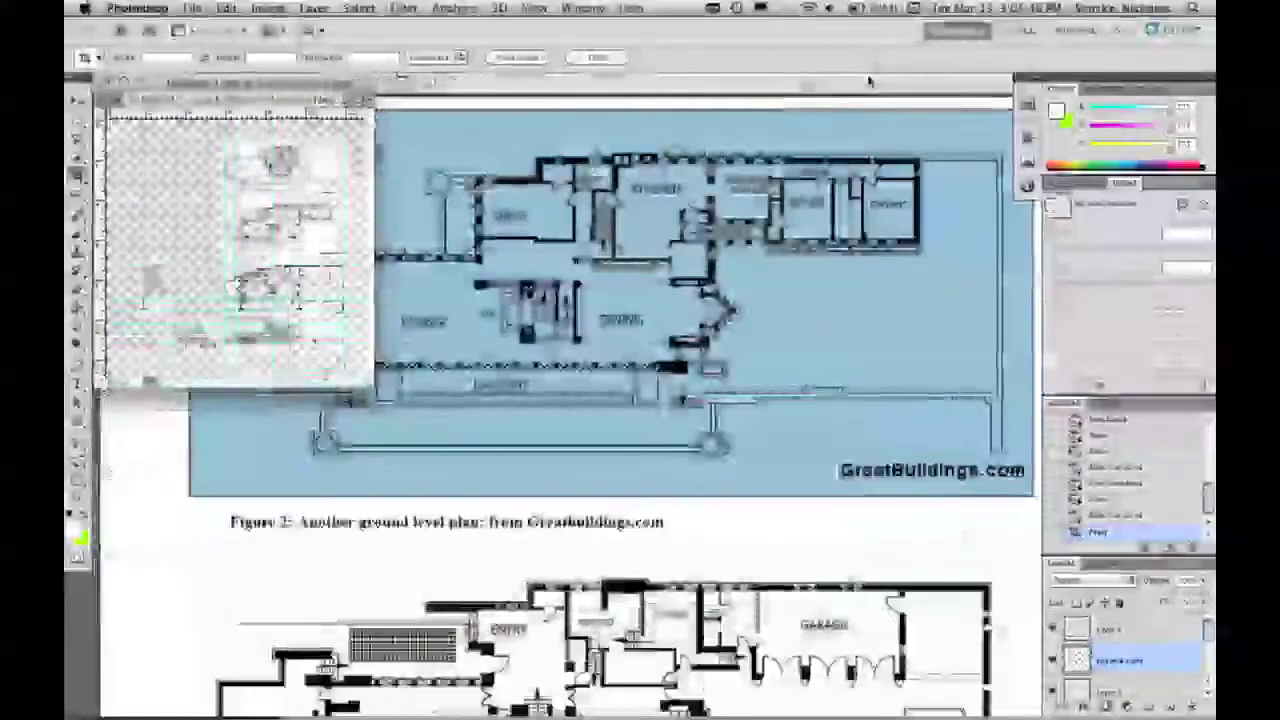
Save the cropped document under the new name Untitled-2.psd with Maximize Compatibility on.
{"action": "left_click_drag", "start_coordinate": [270, 88], "coordinate": [613, 192]}
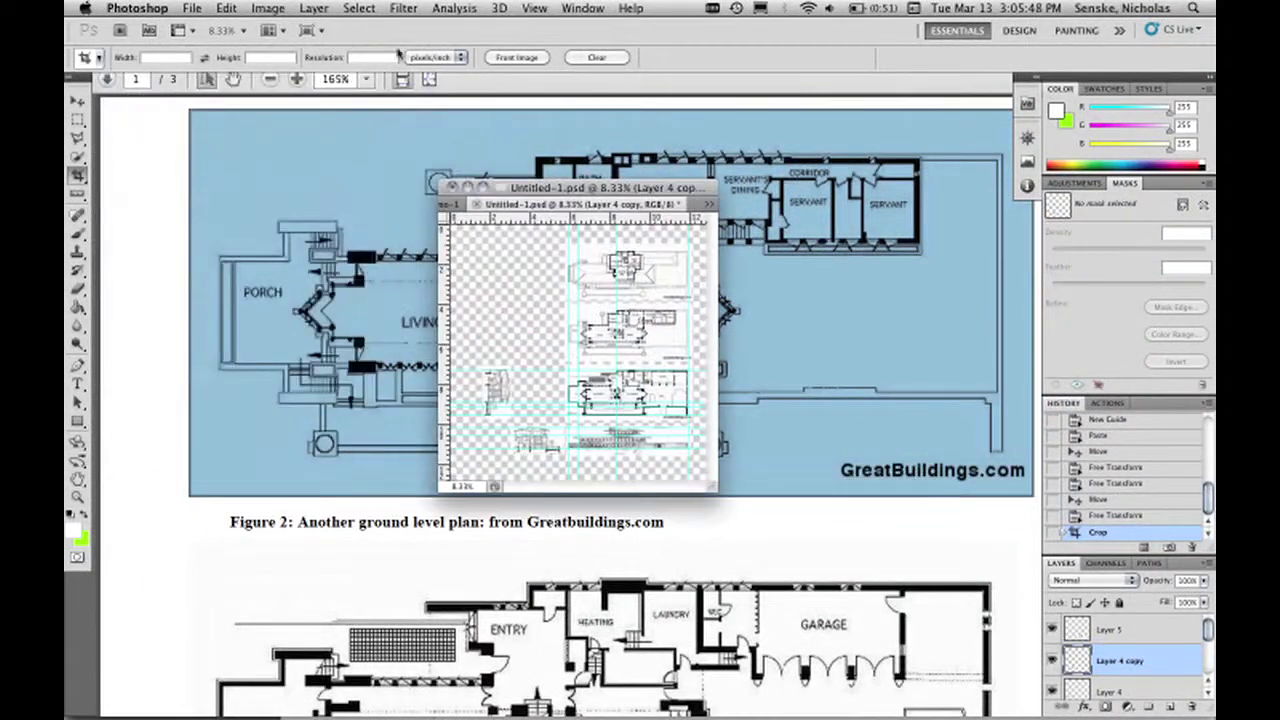
{"action": "left_click", "coordinate": [208, 8]}
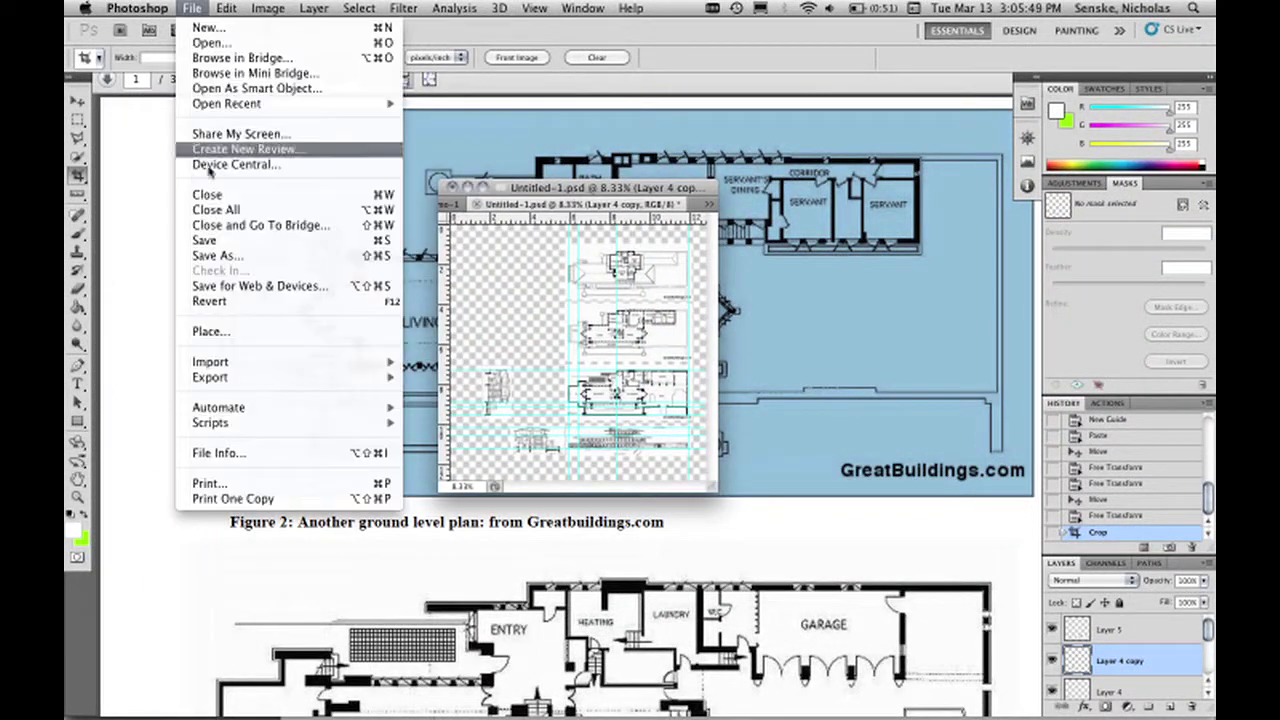
{"action": "left_click", "coordinate": [220, 255]}
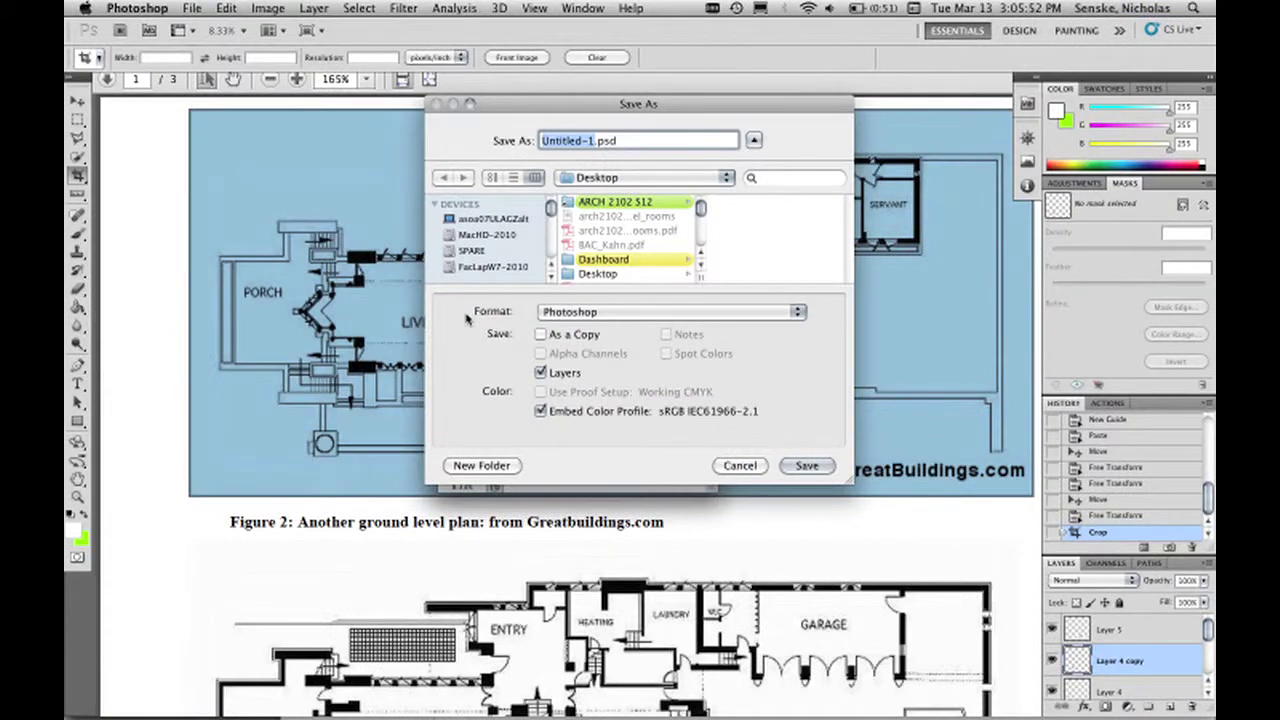
{"action": "key", "text": "Right"}
{"action": "key", "text": "Return"}
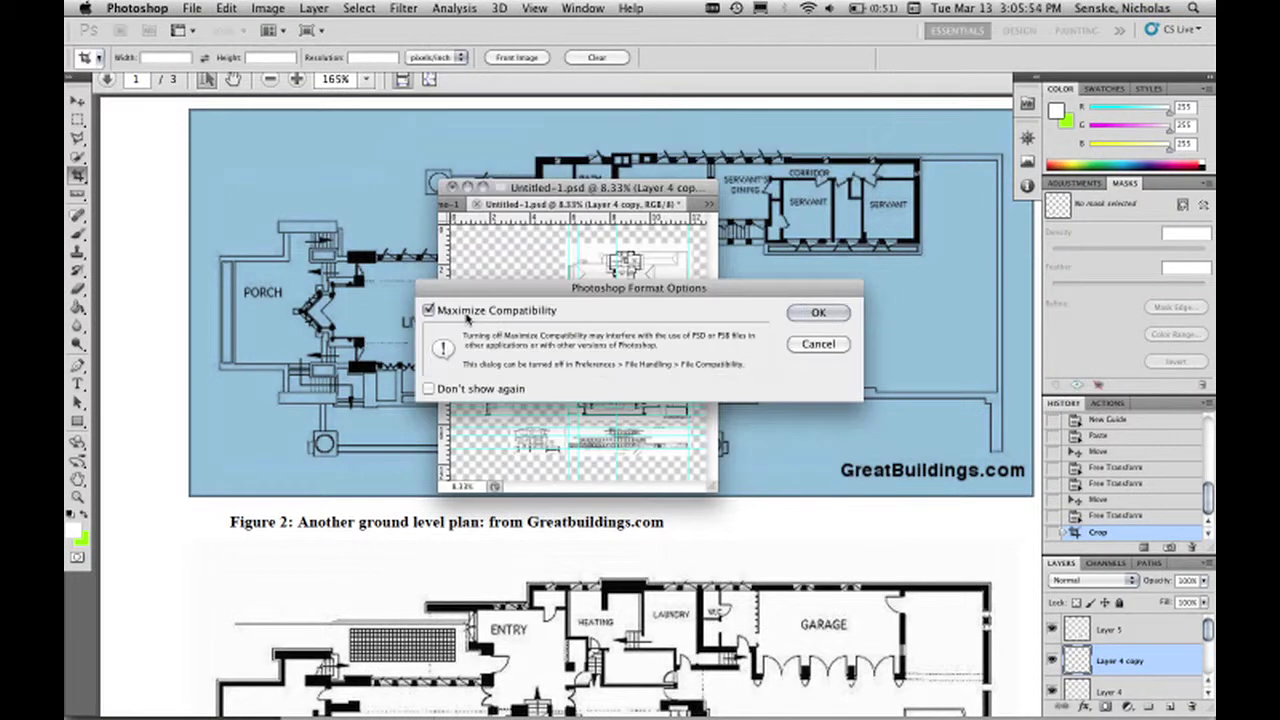
{"action": "left_click", "coordinate": [842, 318]}
Enlarge the document window and review the assembled plans, sections and elevation at several zoom levels.
{"action": "left_click_drag", "start_coordinate": [620, 187], "coordinate": [531, 125]}
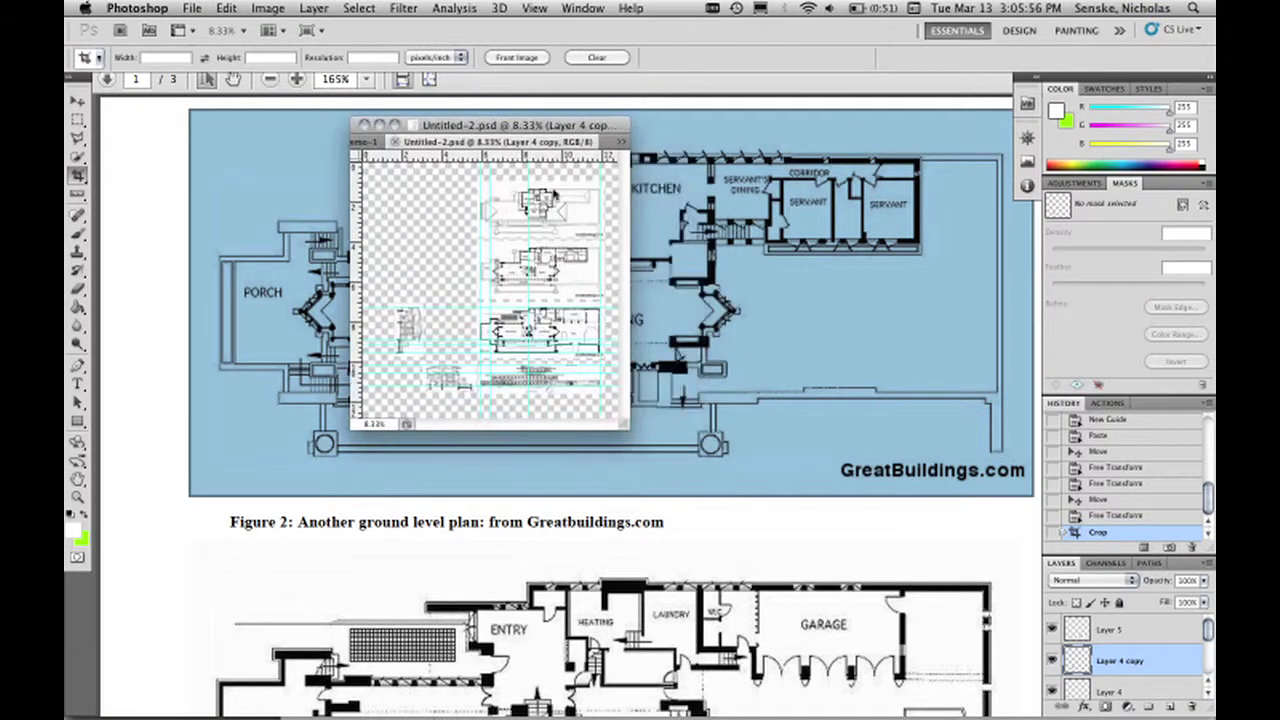
{"action": "left_click_drag", "start_coordinate": [624, 428], "coordinate": [976, 678]}
{"action": "left_click", "coordinate": [77, 497]}
{"action": "left_click", "coordinate": [700, 440]}
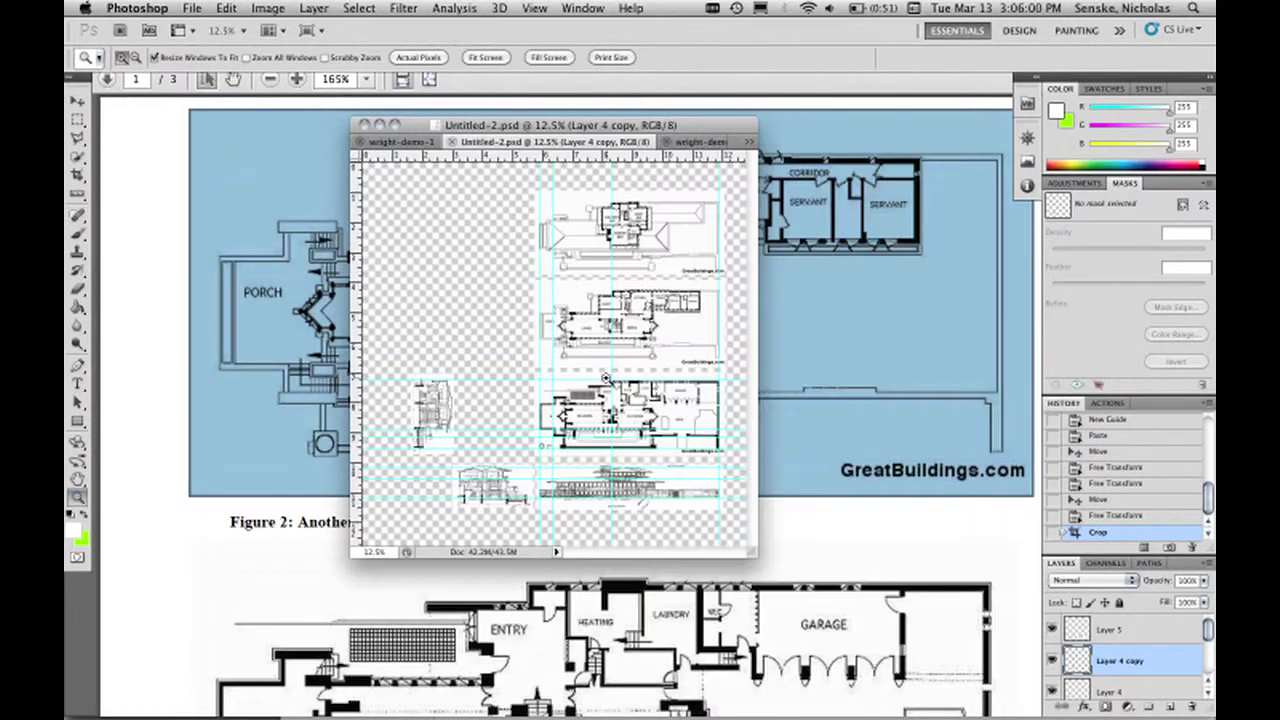
{"action": "left_click", "coordinate": [590, 375]}
{"action": "left_click", "coordinate": [695, 432]}
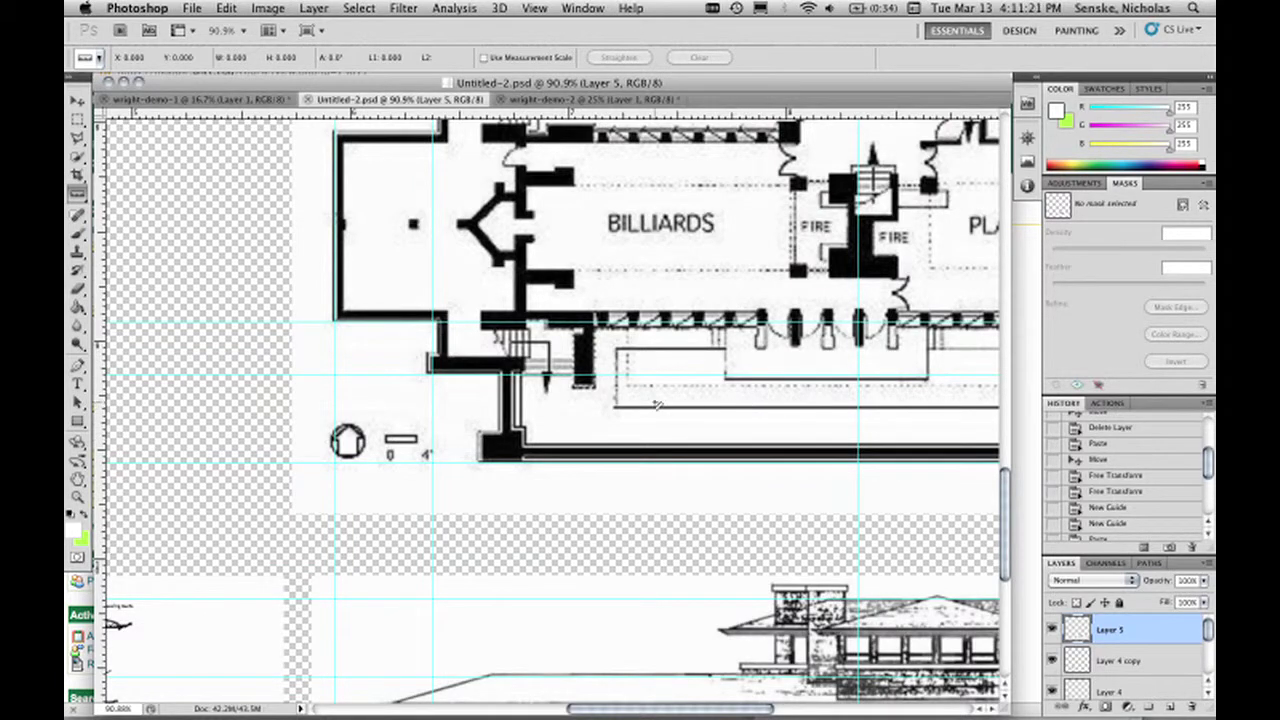
{"action": "left_click", "coordinate": [77, 497]}
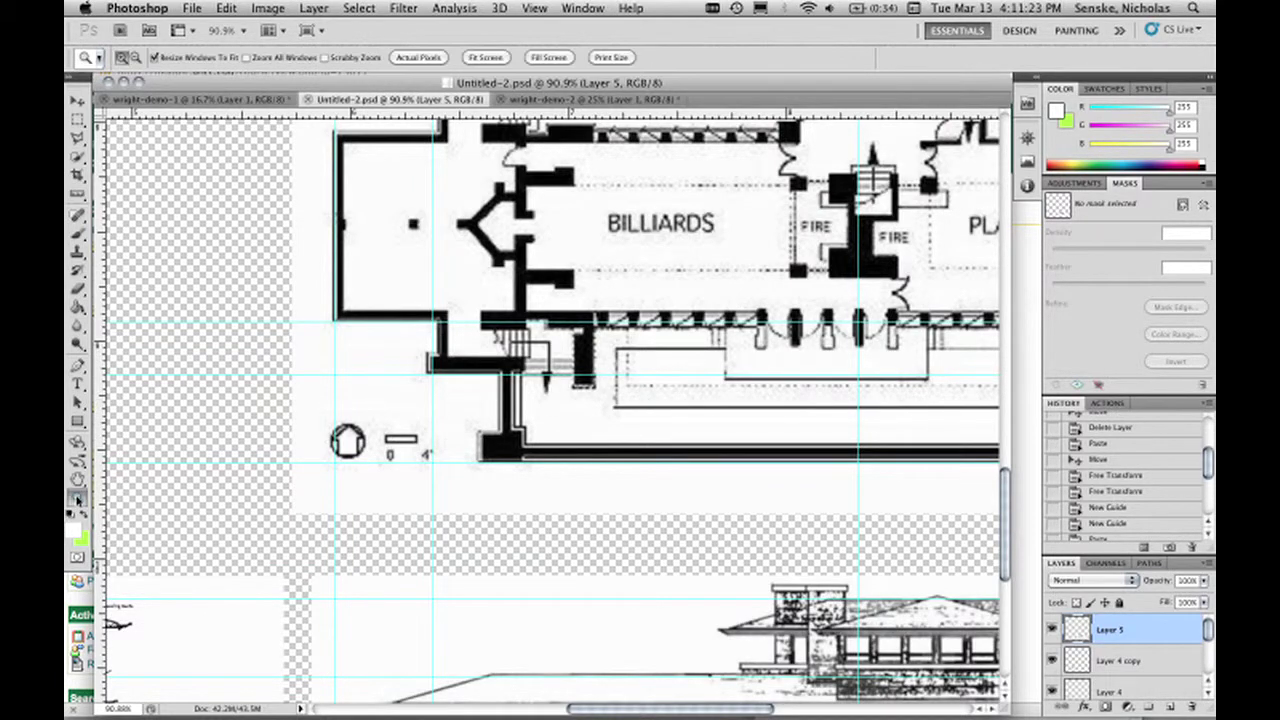
{"action": "left_click", "coordinate": [682, 371], "text": "alt"}
{"action": "left_click", "coordinate": [682, 371], "text": "alt"}
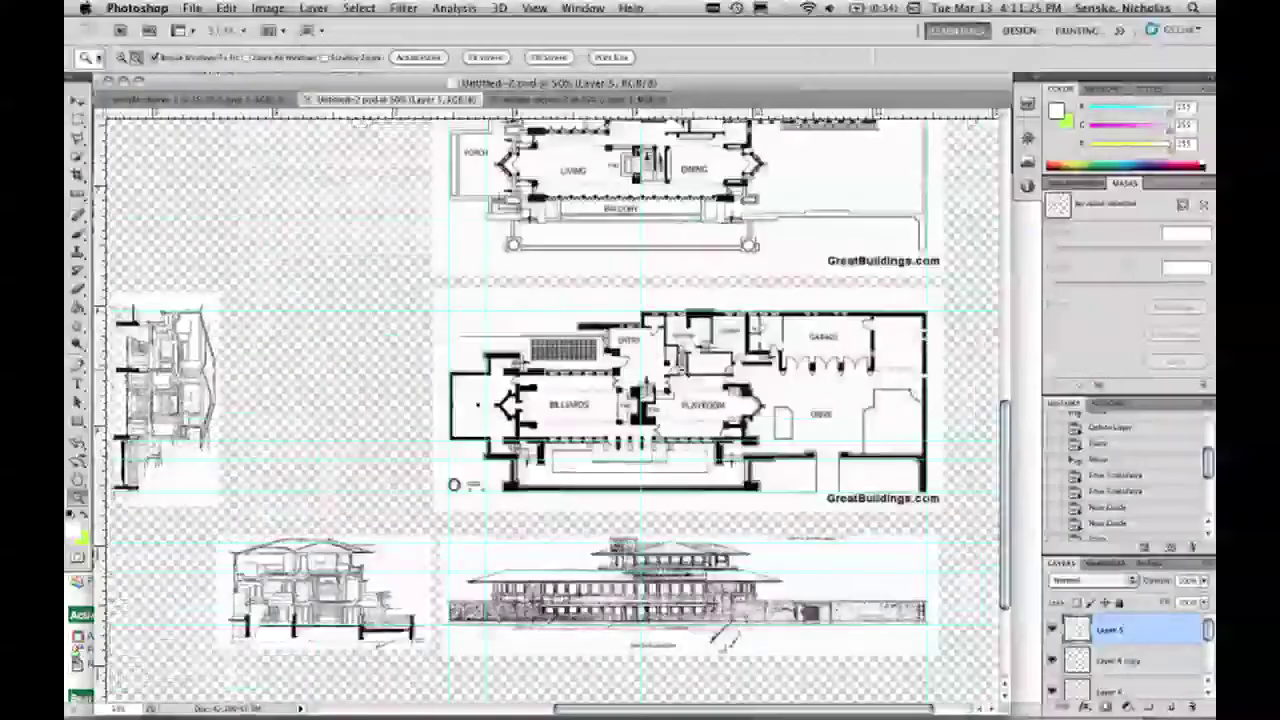
{"action": "left_click", "coordinate": [683, 372], "text": "alt"}
{"action": "left_click", "coordinate": [682, 371], "text": "alt"}
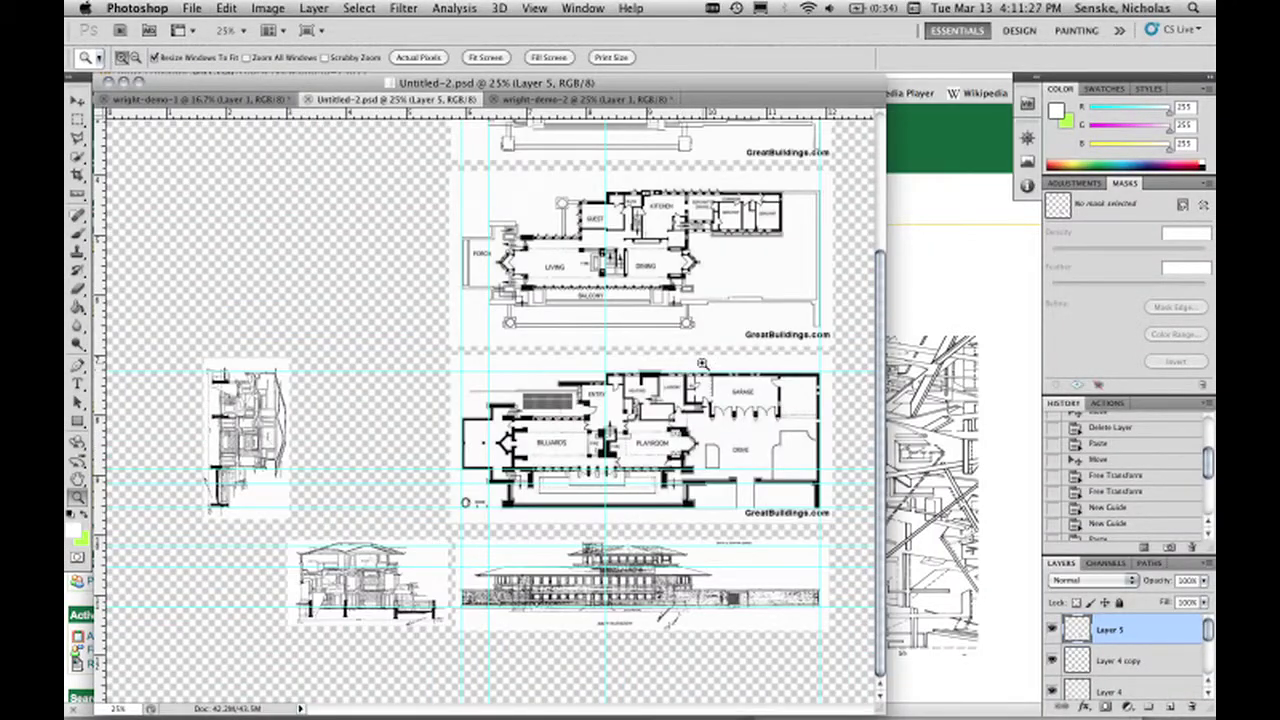
{"action": "left_click_drag", "start_coordinate": [897, 708], "coordinate": [1038, 714]}
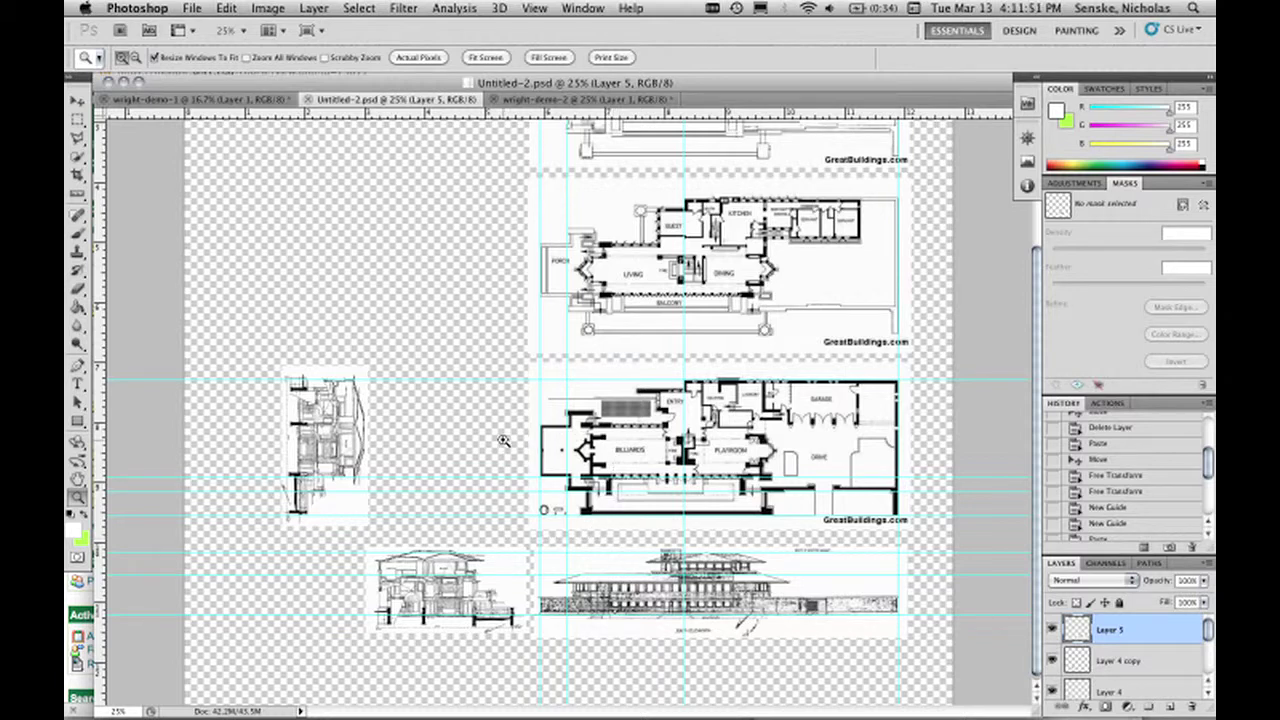
Measure the length of the 0 to 4' scale bar beneath the billiards plan with the Ruler tool.
{"action": "left_click_drag", "start_coordinate": [503, 440], "coordinate": [612, 535]}
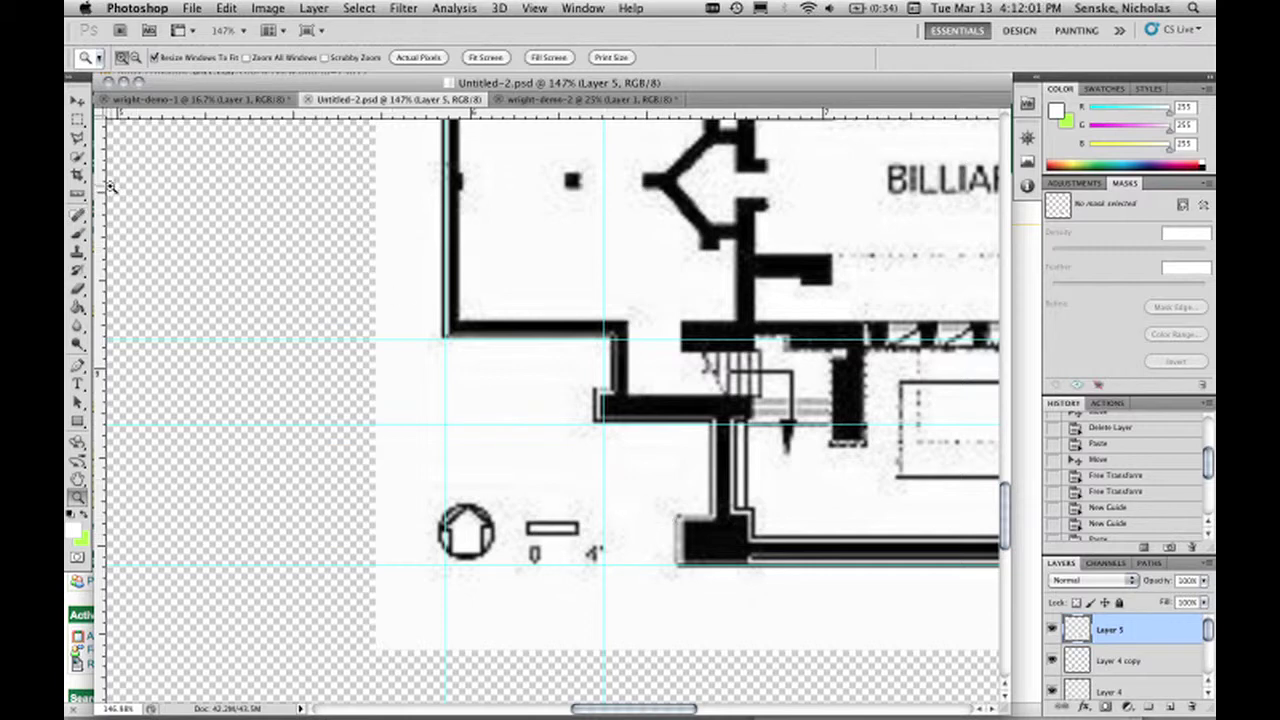
{"action": "left_click", "coordinate": [79, 193]}
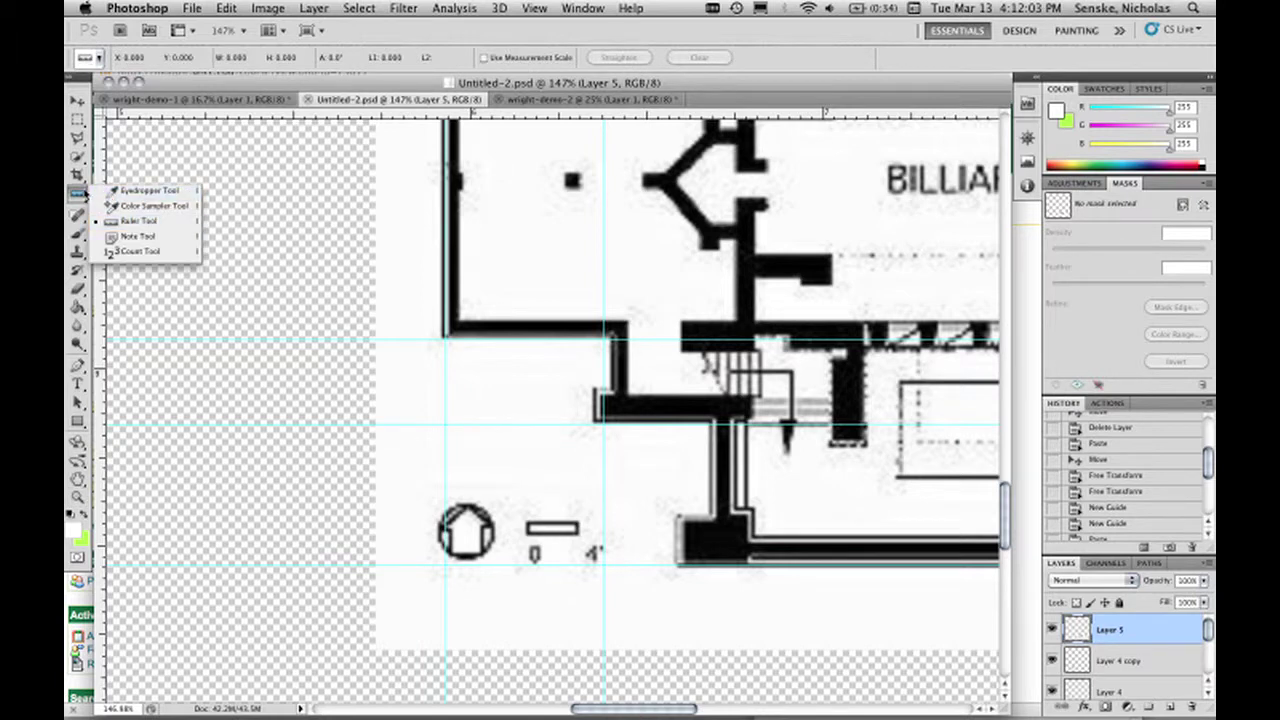
{"action": "left_click", "coordinate": [115, 190]}
{"action": "left_click", "coordinate": [87, 194]}
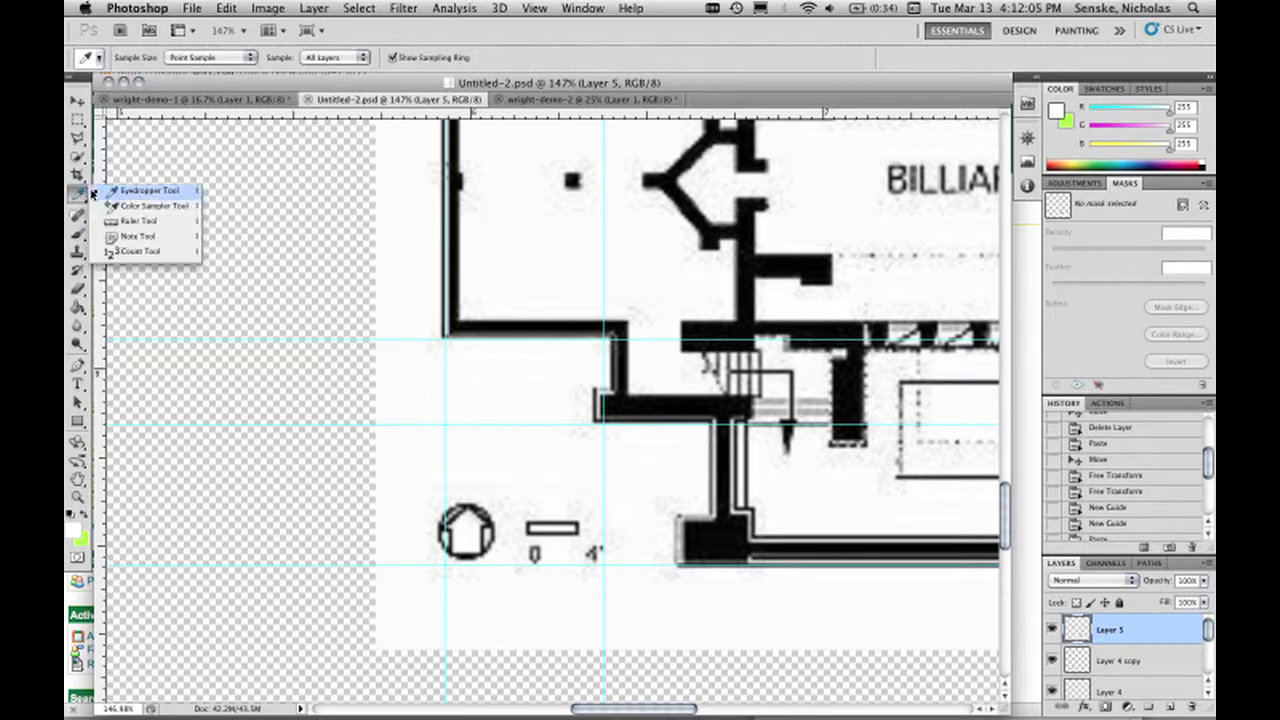
{"action": "left_click", "coordinate": [136, 222]}
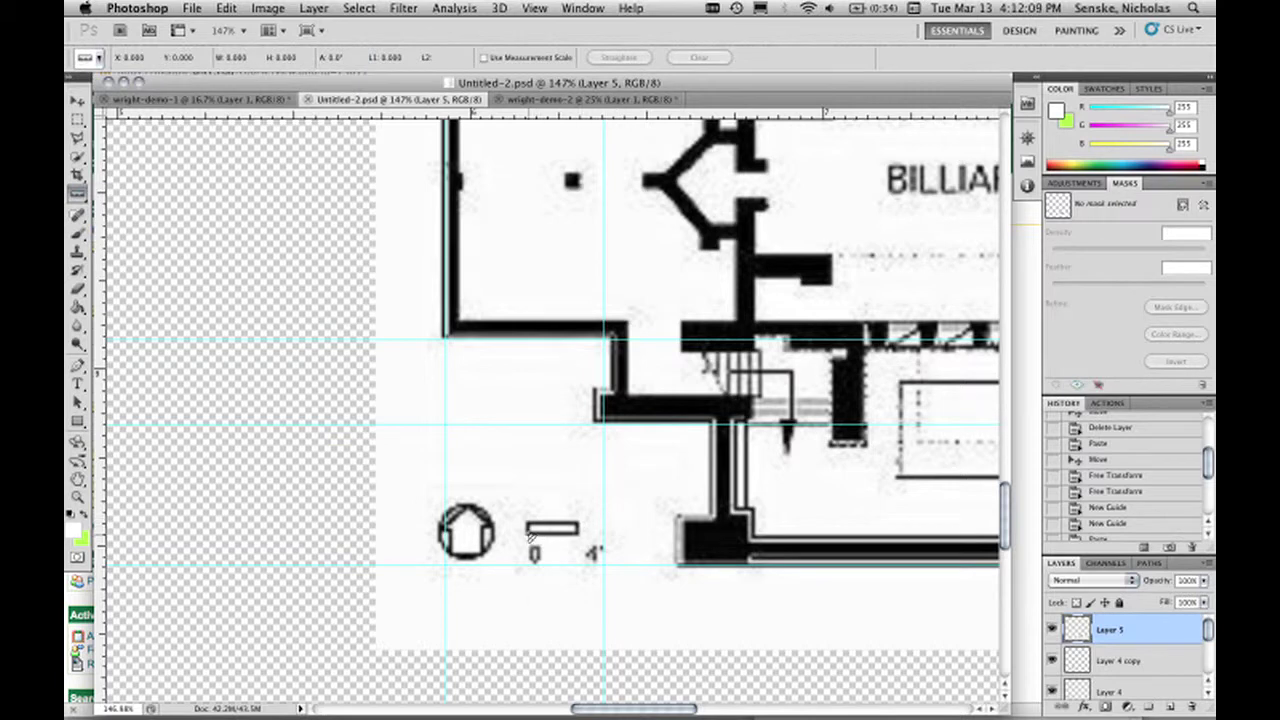
{"action": "left_click_drag", "start_coordinate": [540, 540], "coordinate": [578, 538]}
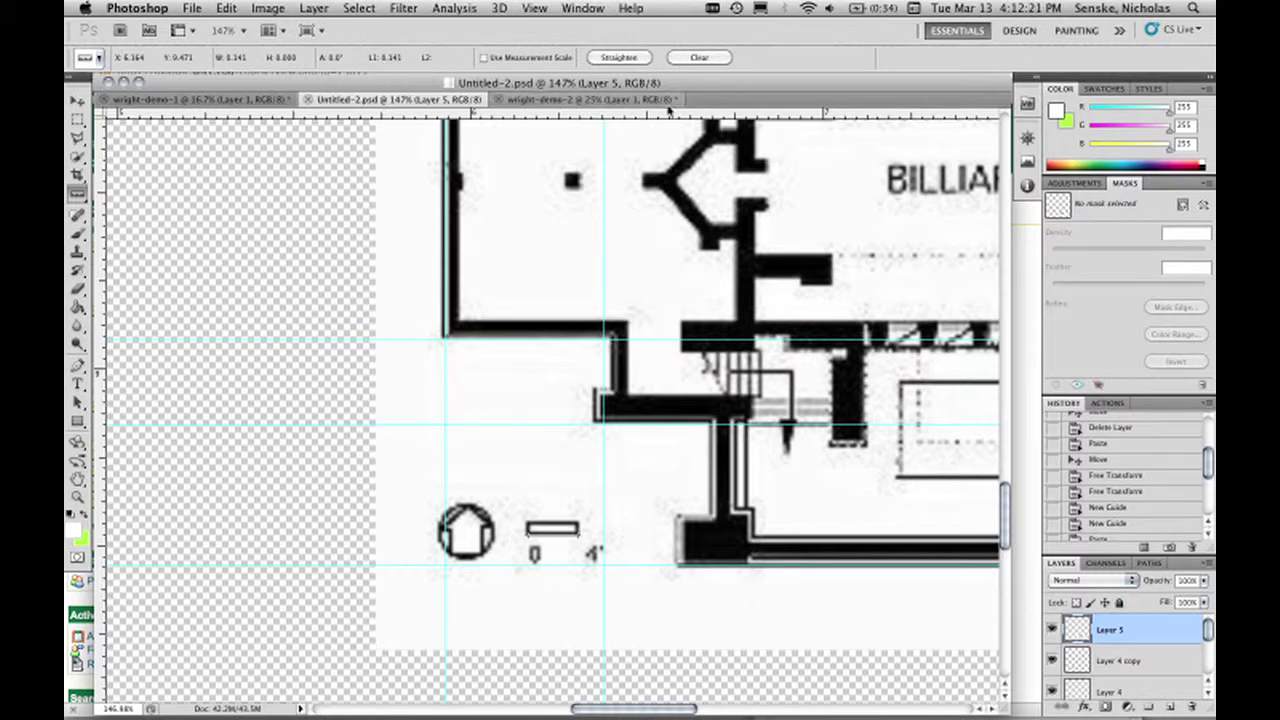
Check the ruler units in the Units & Rulers preferences and leave the settings as they are.
{"action": "left_click", "coordinate": [138, 8]}
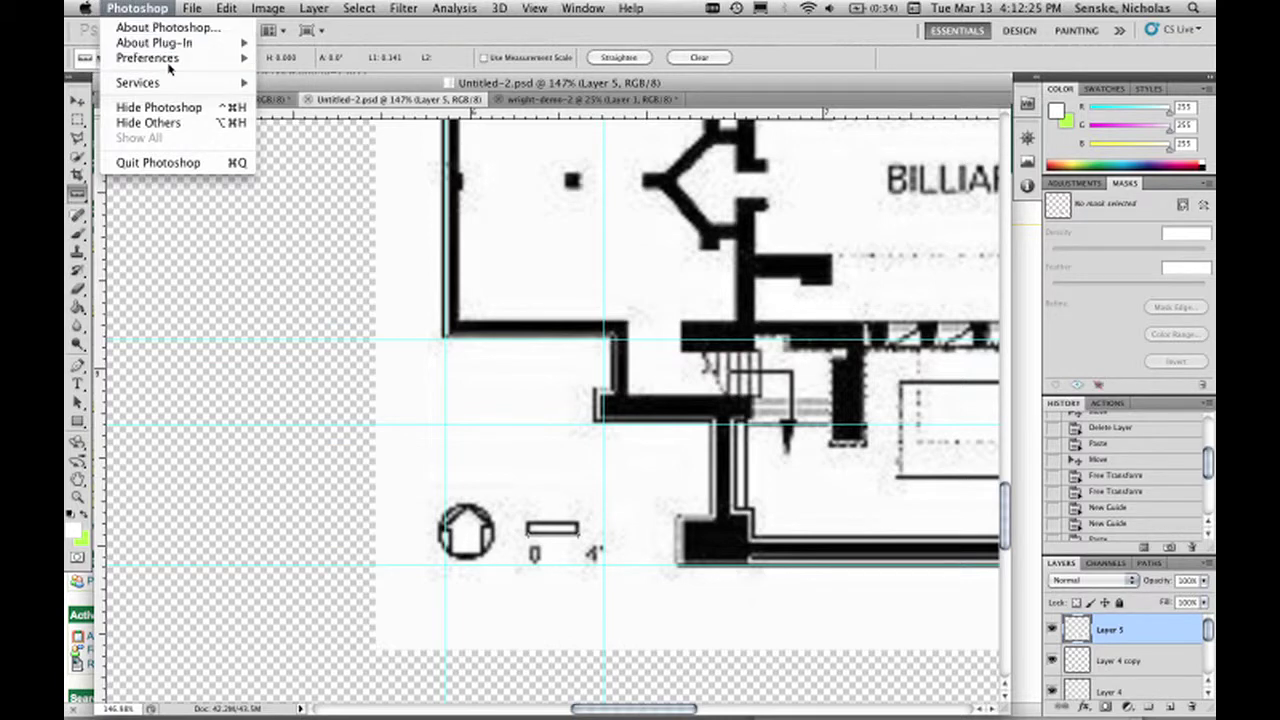
{"action": "mouse_move", "coordinate": [168, 60]}
{"action": "left_click", "coordinate": [340, 164]}
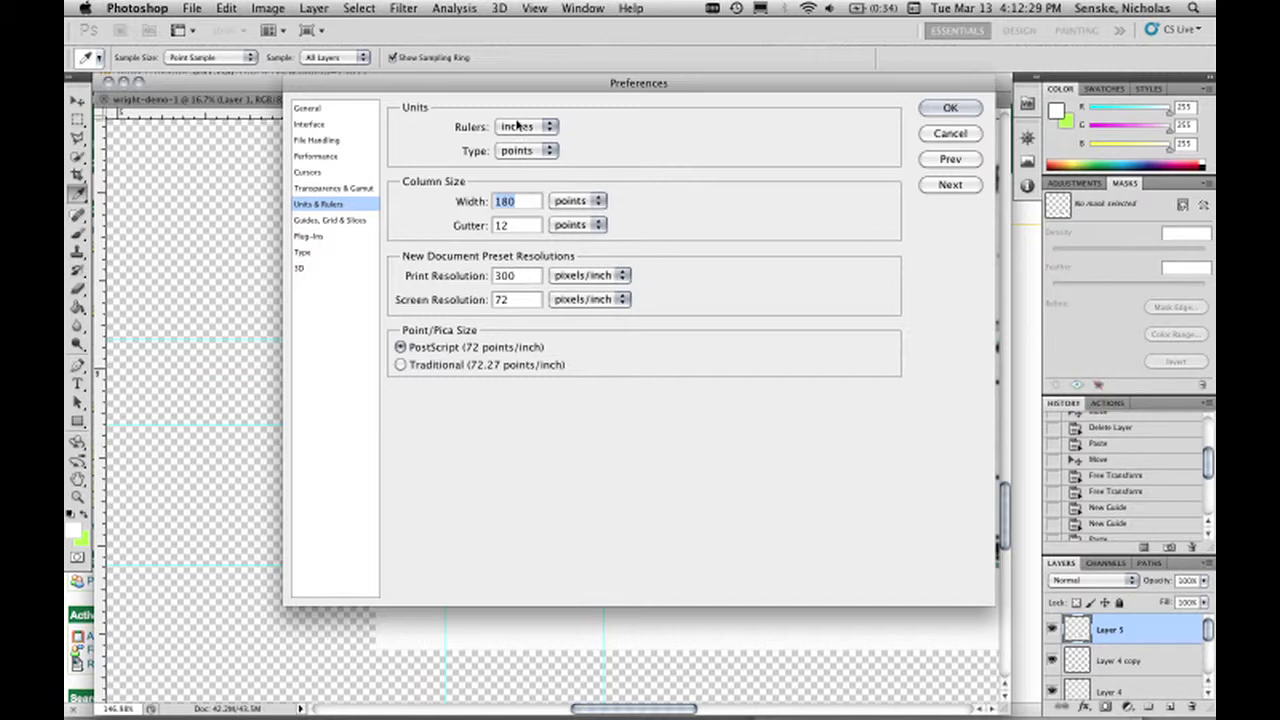
{"action": "left_click", "coordinate": [950, 134]}
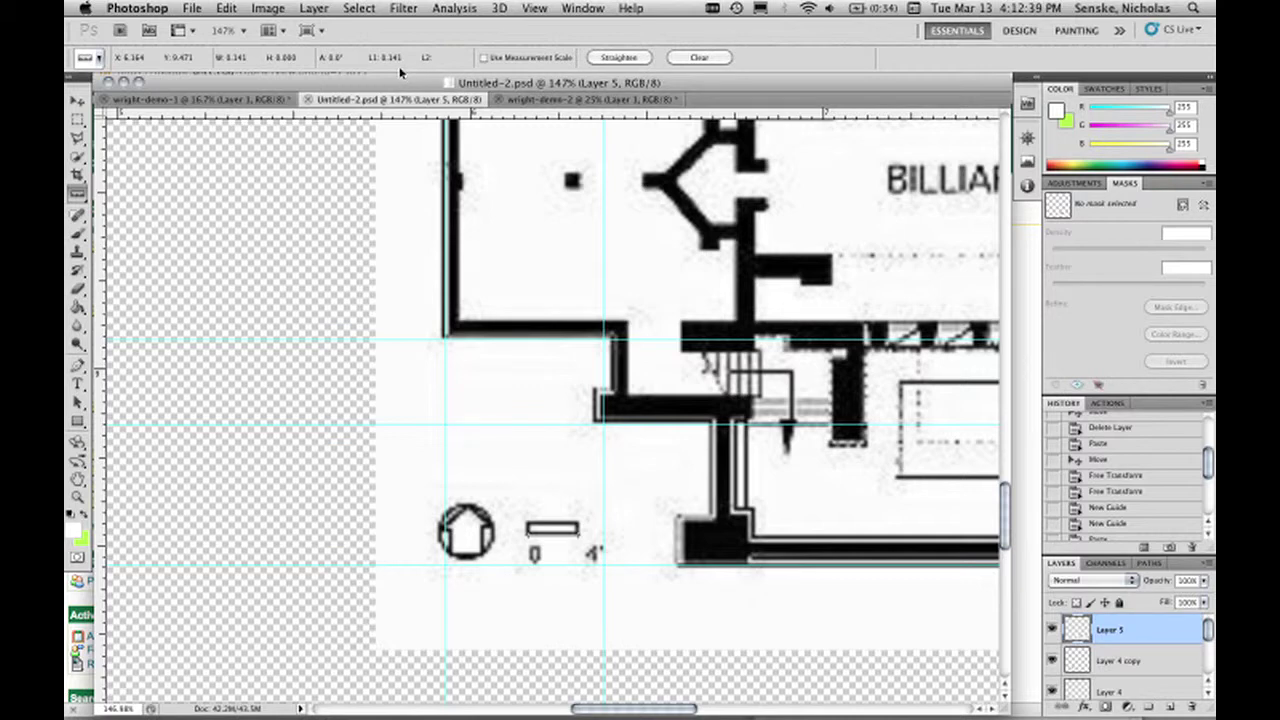
Divide the scale bar's length of .141 by 4 with the Dashboard calculator.
{"action": "mouse_move", "coordinate": [521, 700]}
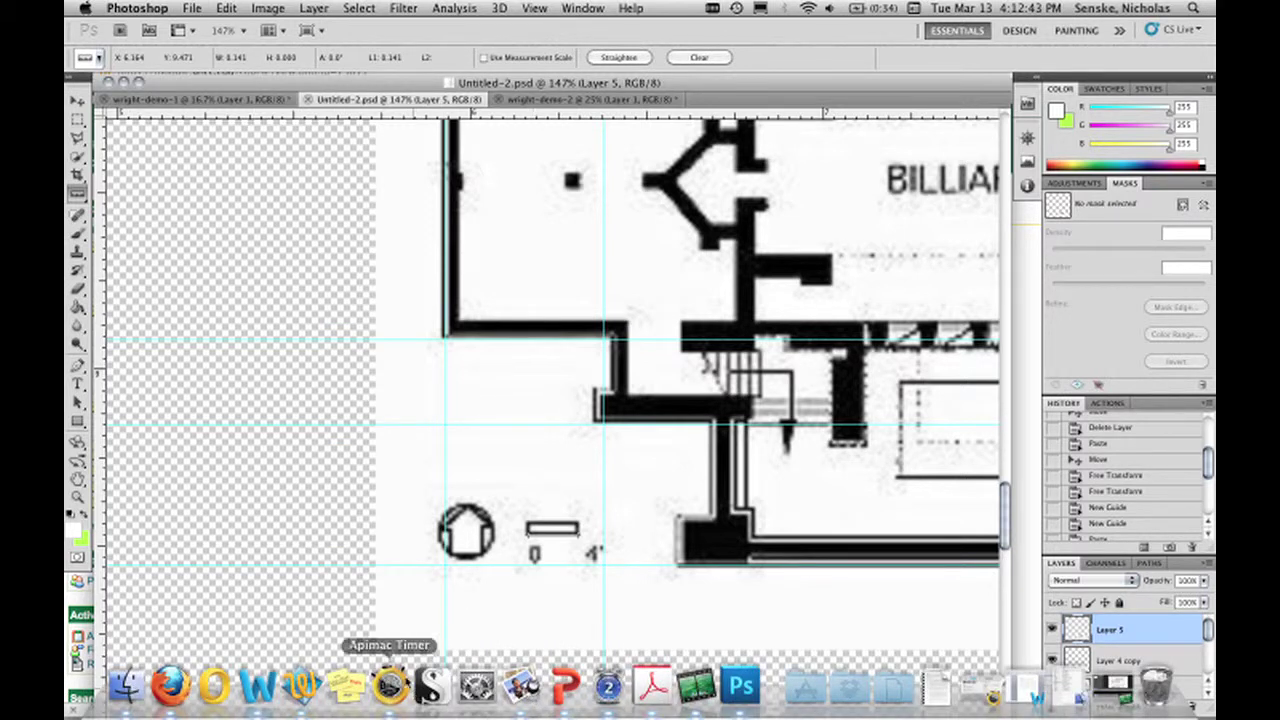
{"action": "key", "text": "F12"}
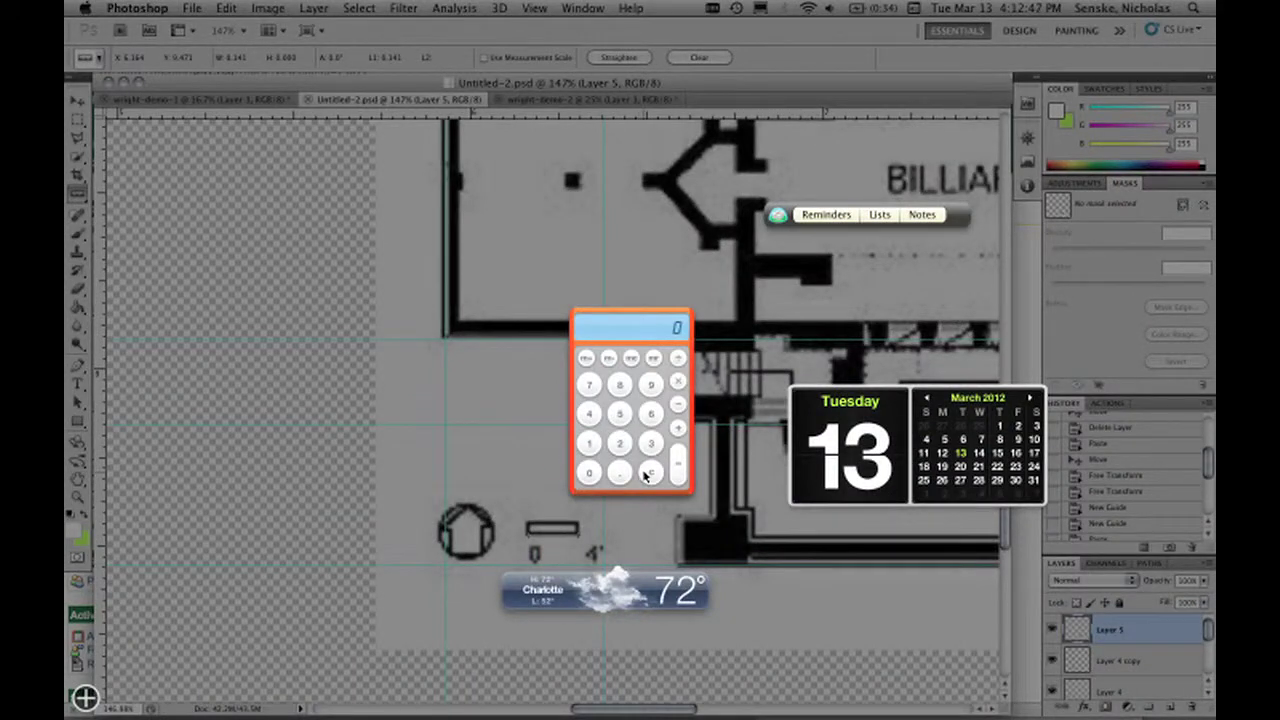
{"action": "type", "text": ".141/4"}
{"action": "key", "text": "Return"}
Calculate the scale factor by dividing 1/16 by 0.03525 with the calculator, and return to the drawing.
{"action": "left_click", "coordinate": [655, 476]}
{"action": "type", "text": "1/16"}
{"action": "key", "text": "Return"}
{"action": "key", "text": "slash"}
{"action": "type", "text": "0.03525"}
{"action": "left_click", "coordinate": [680, 463]}
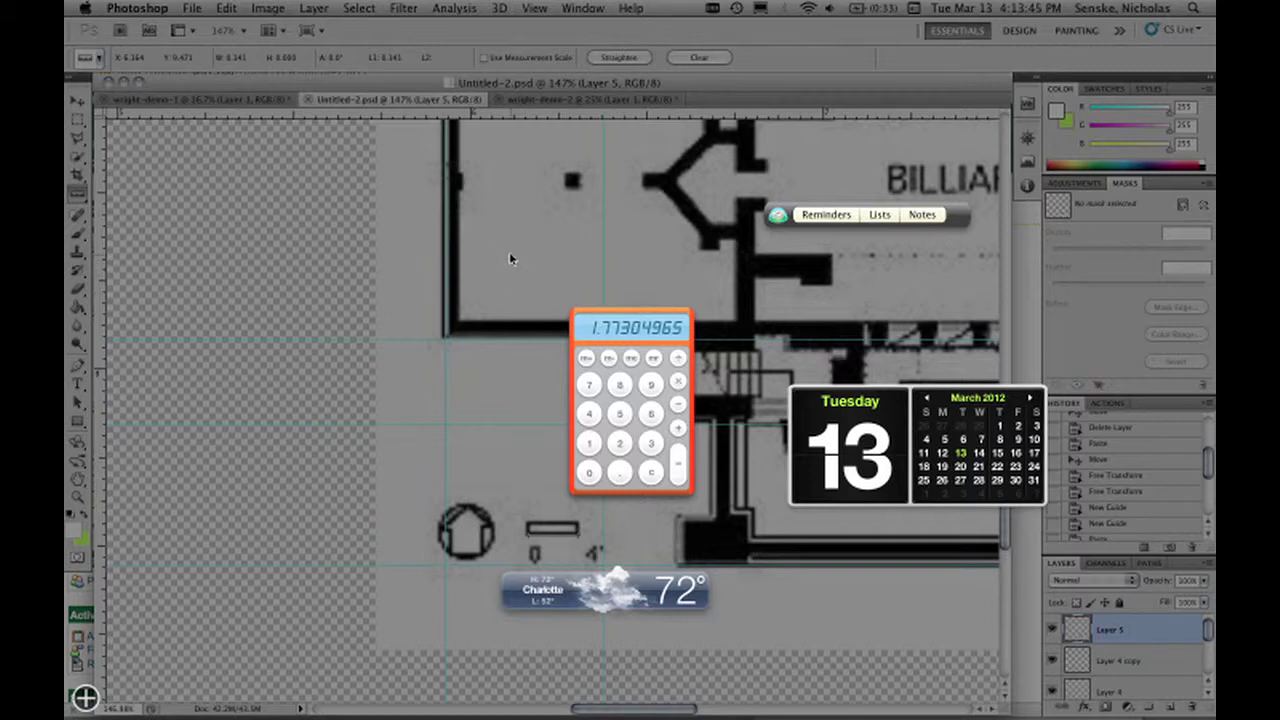
{"action": "left_click", "coordinate": [520, 282]}
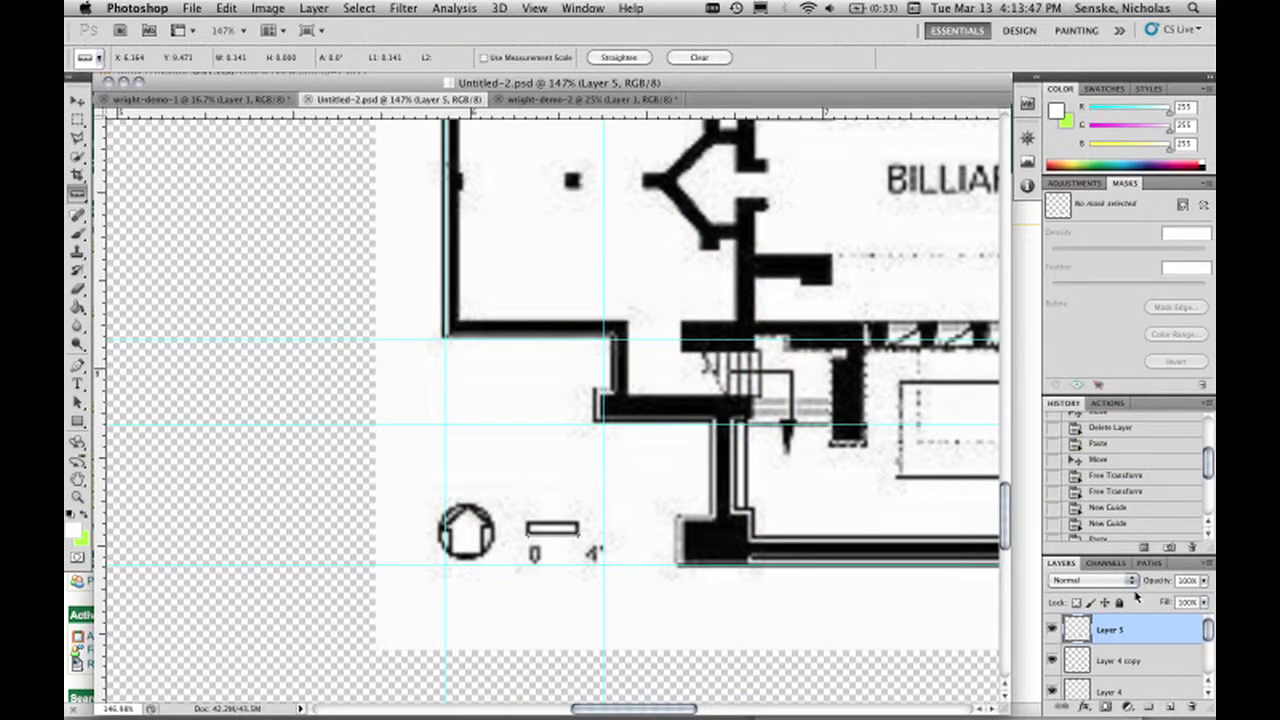
Select all layers from Layer 5 down to Layer 1 and scale them together to 177.3% with the aspect ratio maintained.
{"action": "scroll", "coordinate": [1136, 655], "scroll_direction": "down", "scroll_amount": 3}
{"action": "scroll", "coordinate": [1136, 655], "scroll_direction": "up", "scroll_amount": 3}
{"action": "scroll", "coordinate": [1127, 634], "scroll_direction": "down", "scroll_amount": 3}
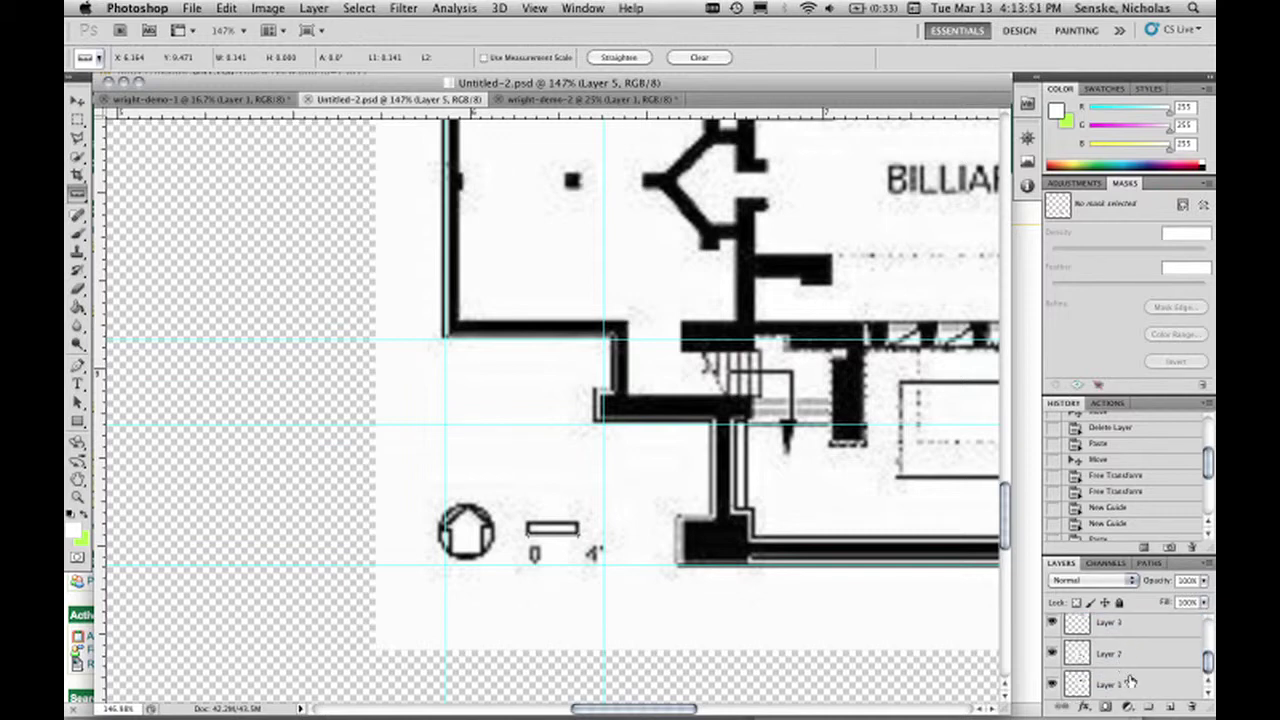
{"action": "left_click", "coordinate": [1132, 684], "text": "shift"}
{"action": "scroll", "coordinate": [1132, 684], "scroll_direction": "up", "scroll_amount": 3}
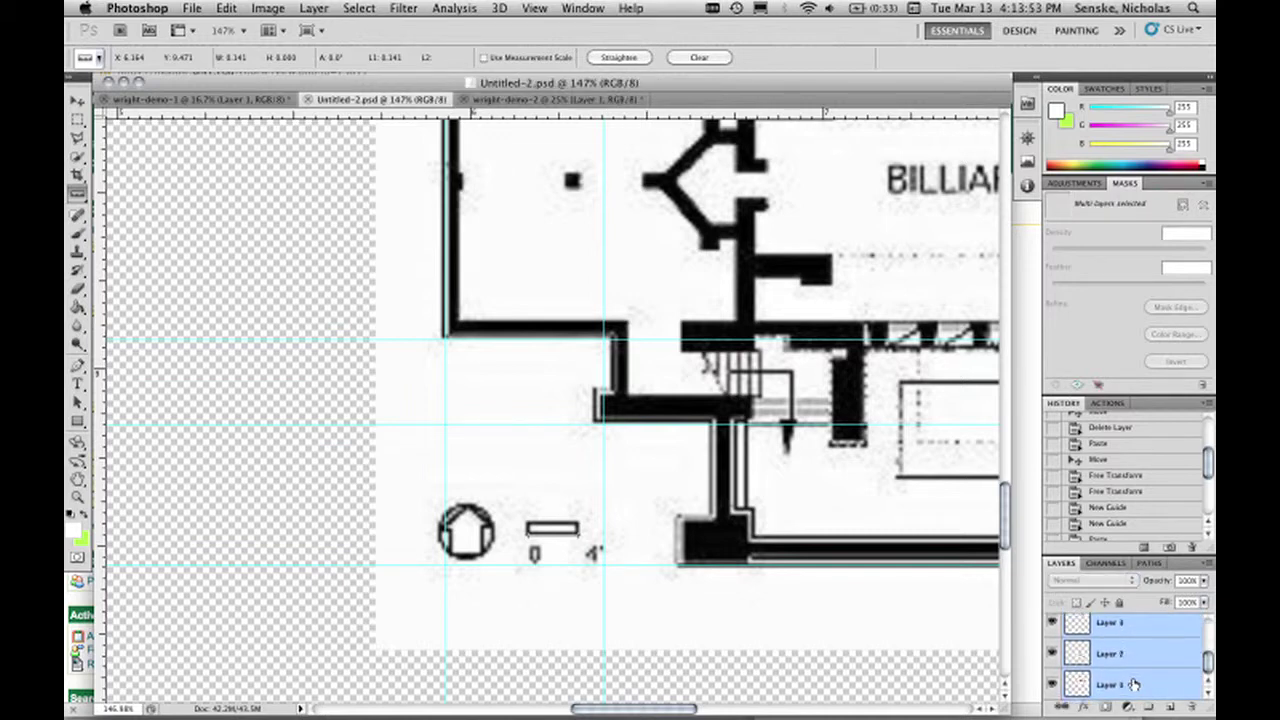
{"action": "left_click", "coordinate": [258, 10]}
{"action": "mouse_move", "coordinate": [228, 8]}
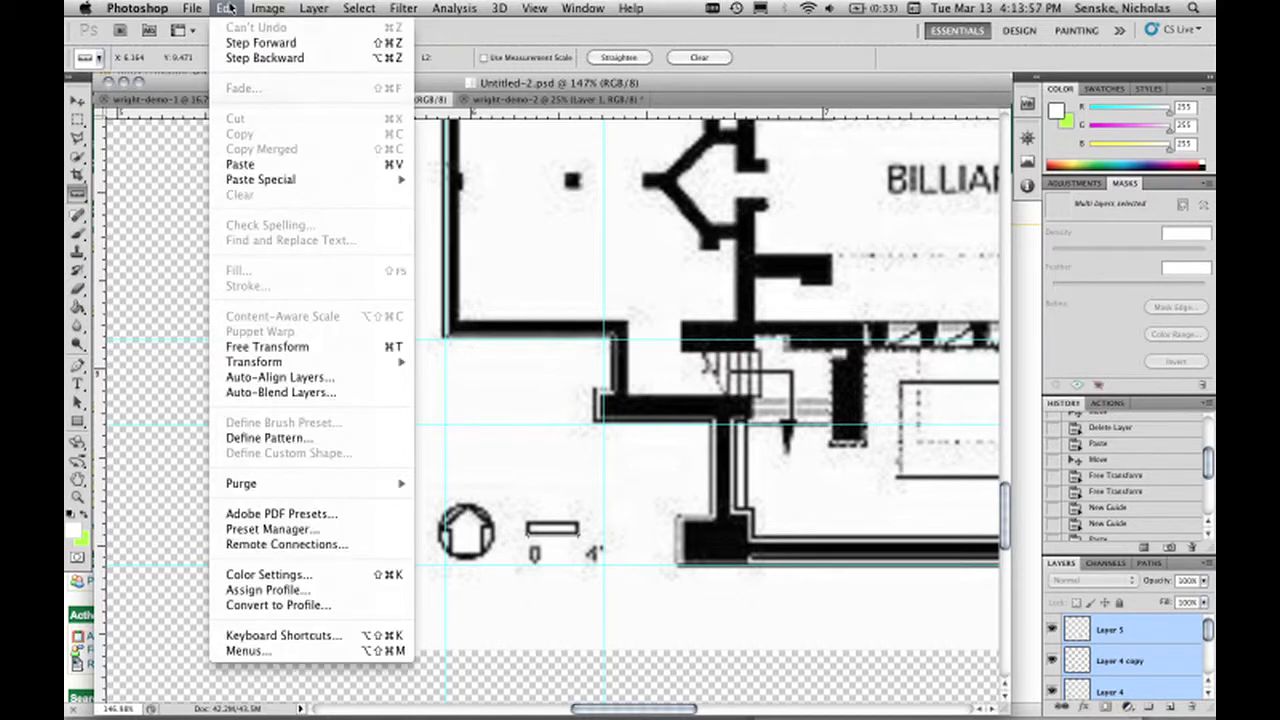
{"action": "mouse_move", "coordinate": [262, 365]}
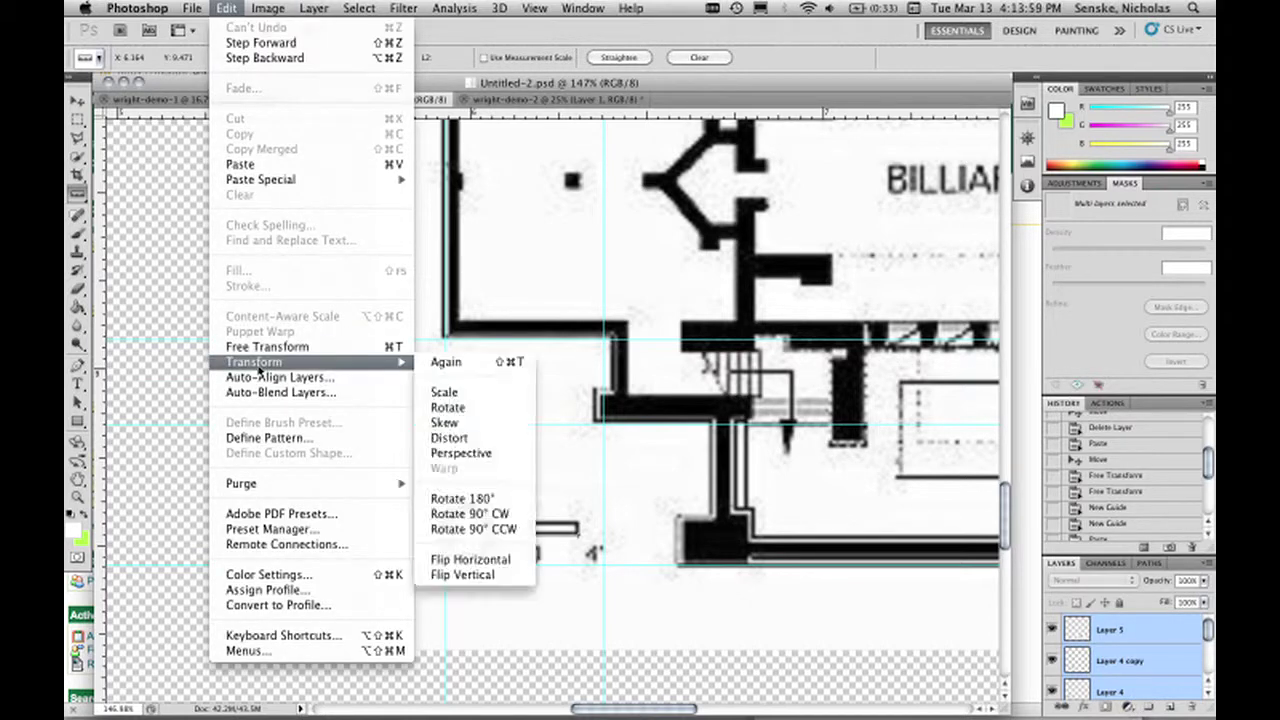
{"action": "left_click", "coordinate": [444, 393]}
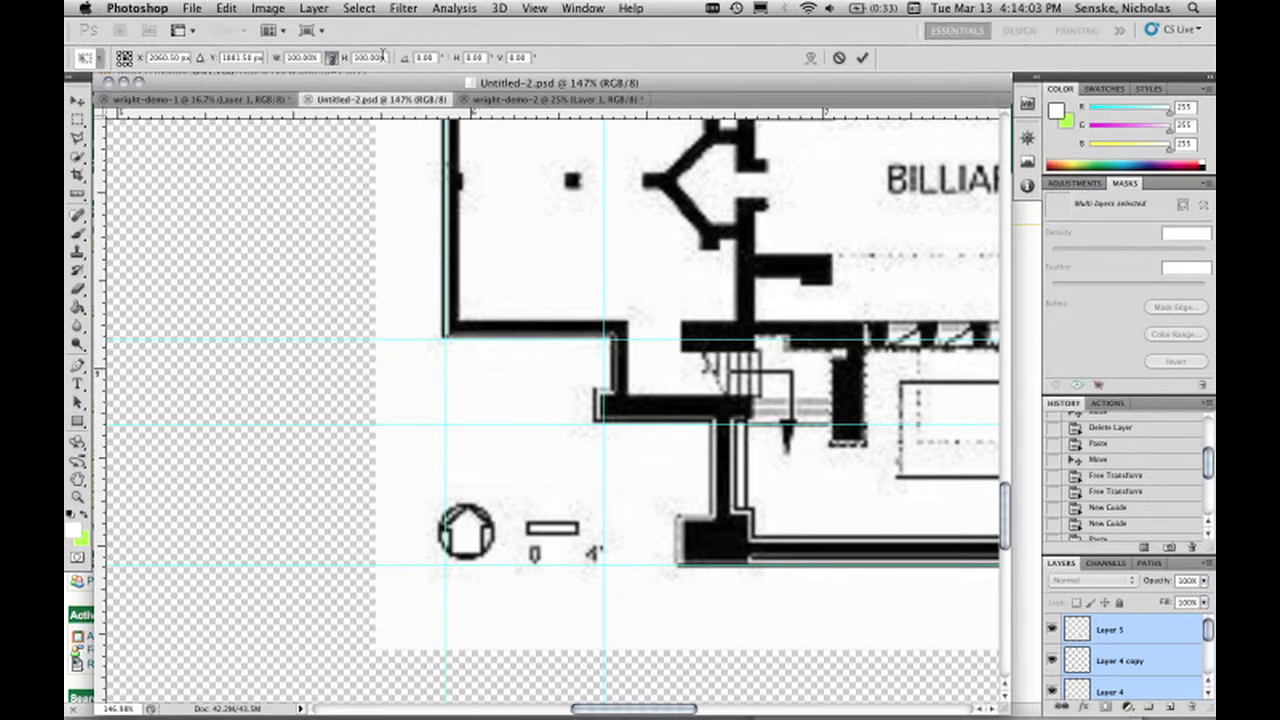
{"action": "left_click", "coordinate": [333, 56]}
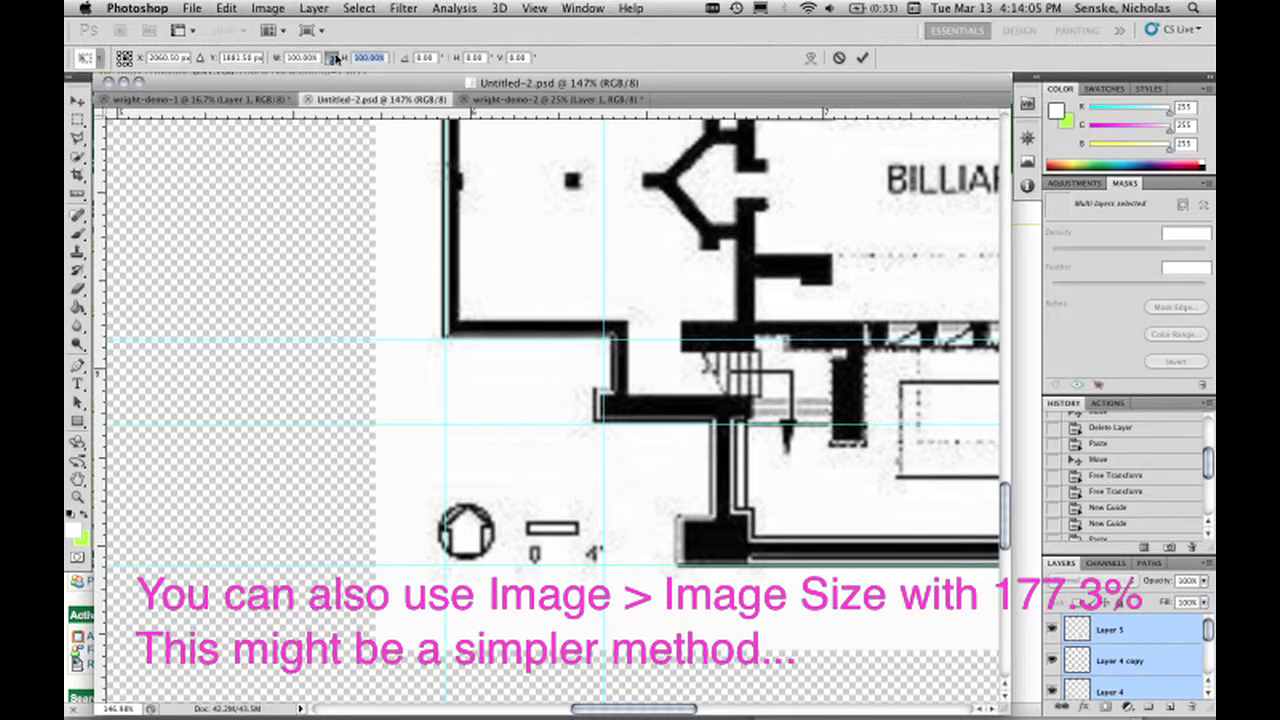
{"action": "type", "text": "177"}
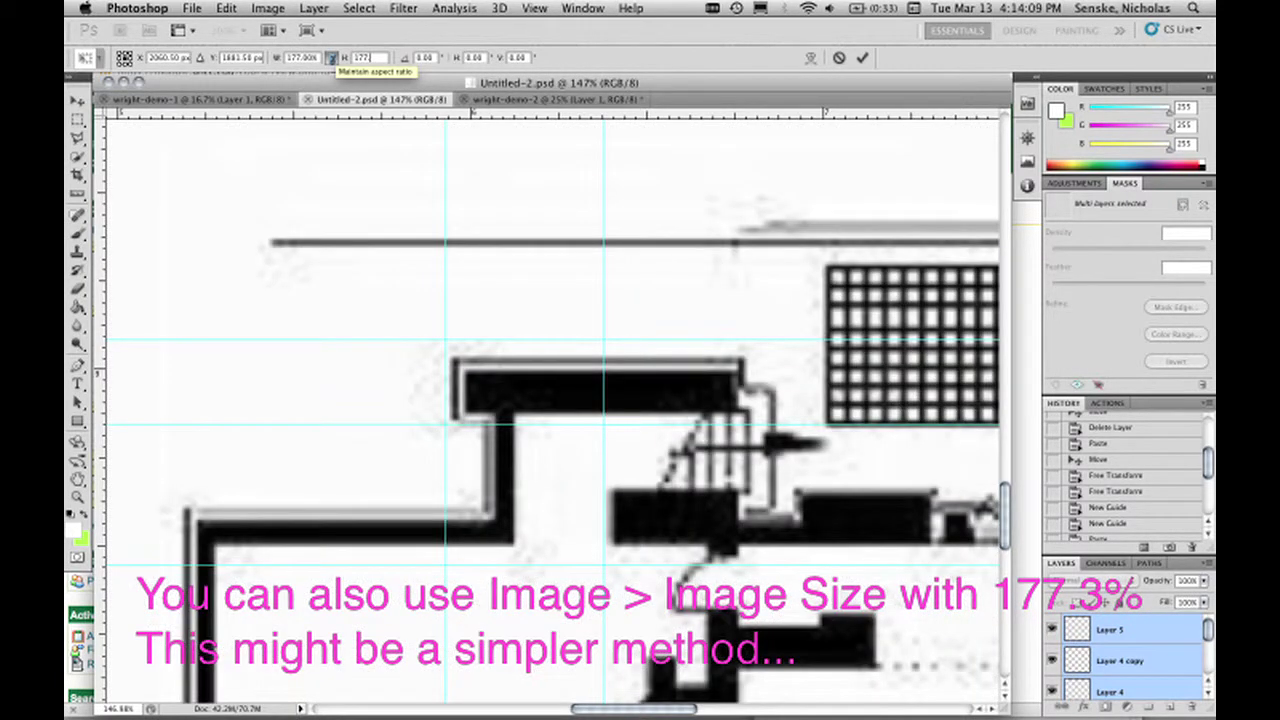
{"action": "type", "text": ".3"}
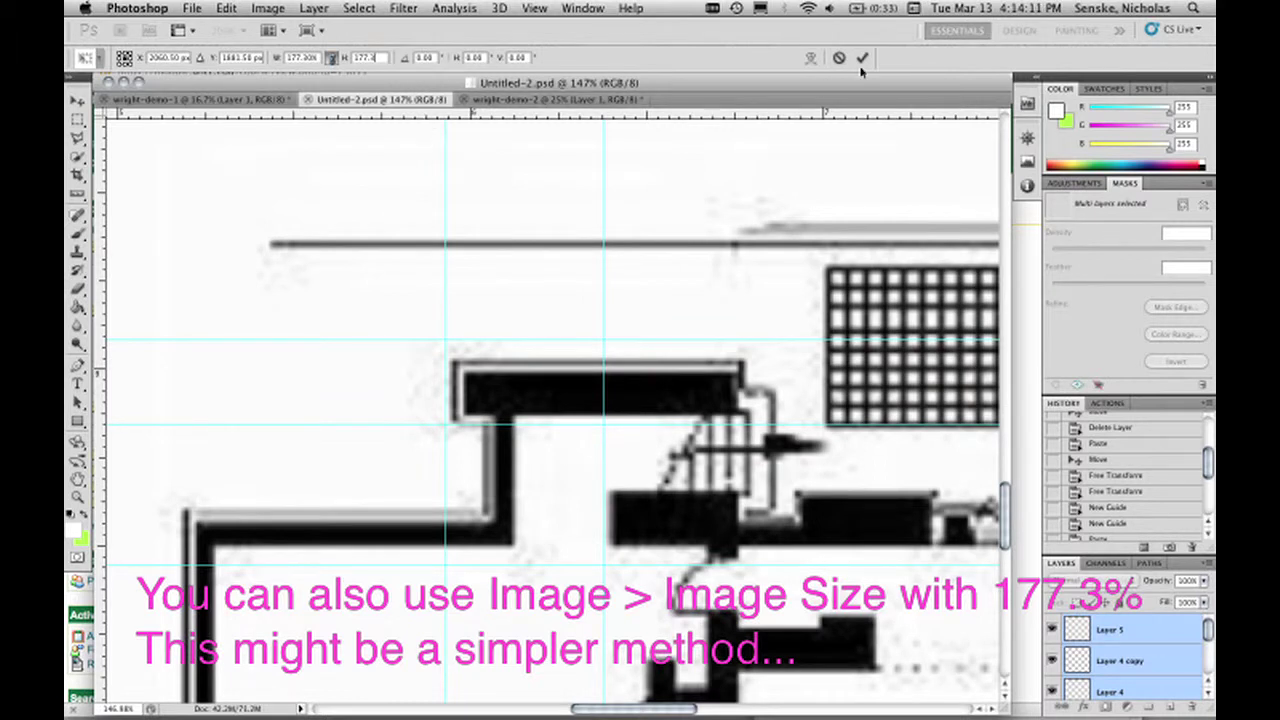
{"action": "left_click", "coordinate": [862, 58]}
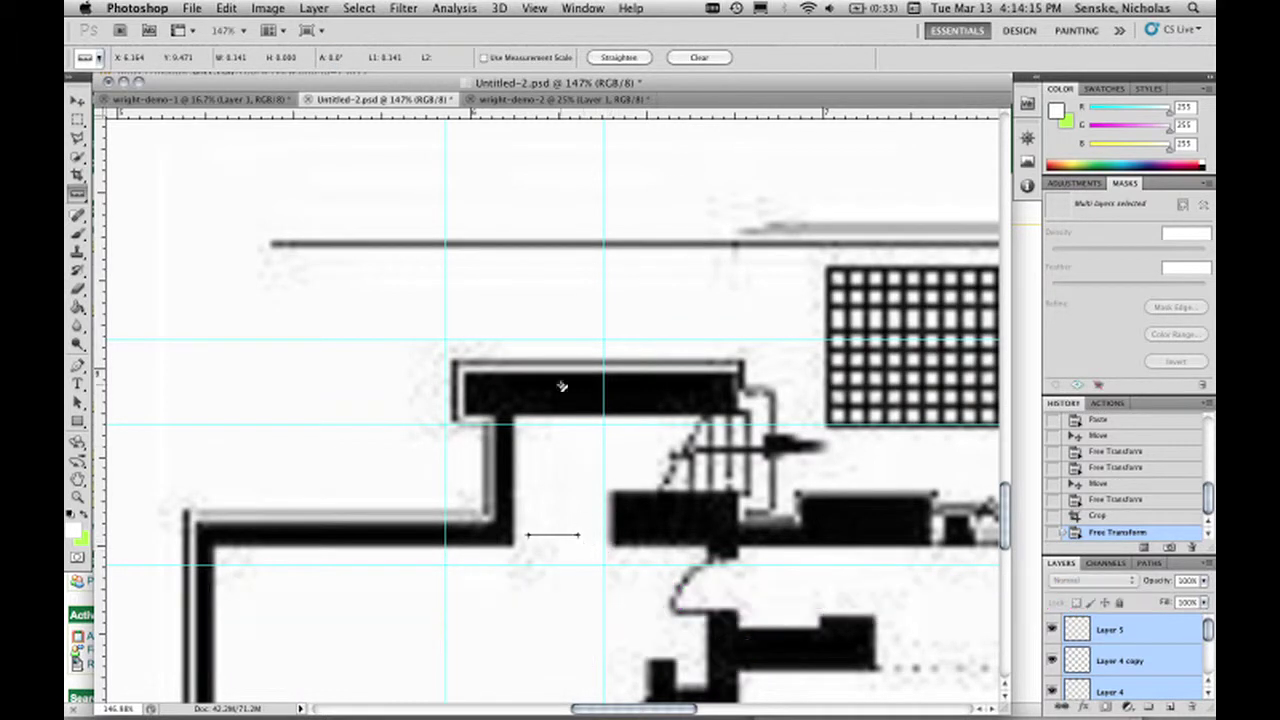
Clear the old measurement and re-measure the enlarged 0 to 4' scale bar with the Ruler tool.
{"action": "left_click", "coordinate": [678, 60]}
{"action": "left_click_drag", "start_coordinate": [543, 602], "coordinate": [554, 275]}
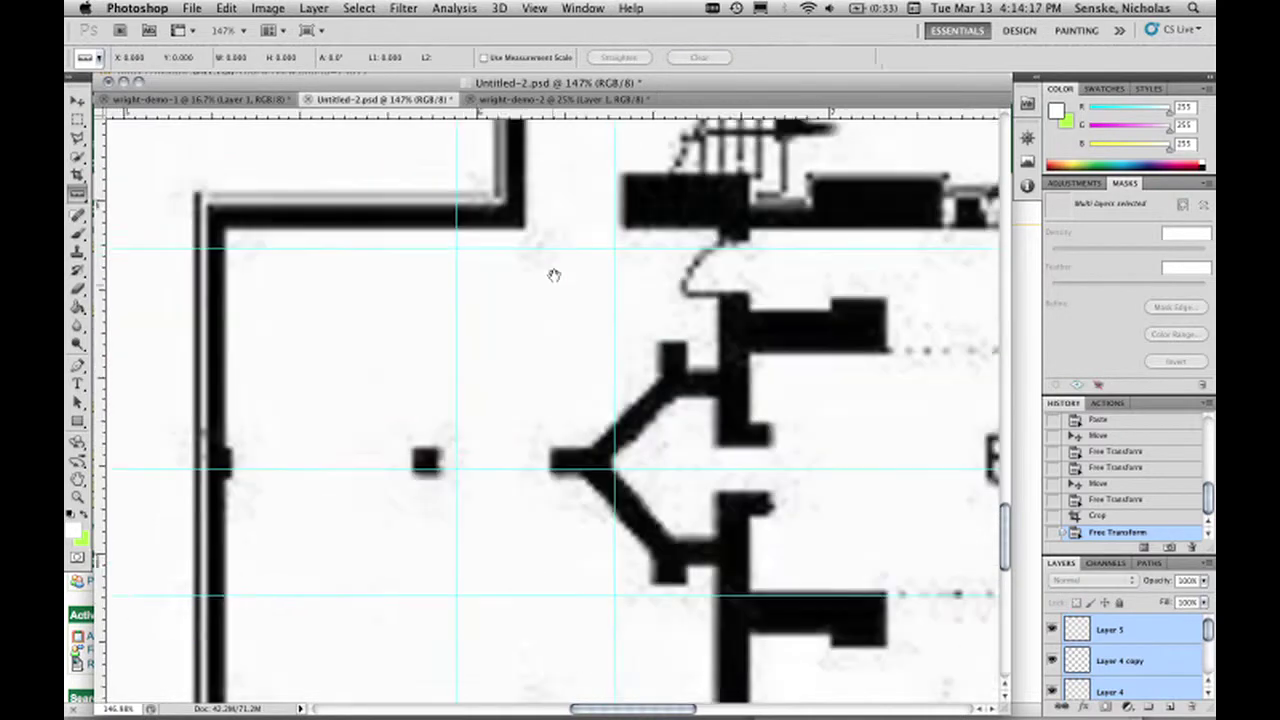
{"action": "scroll", "coordinate": [449, 460], "scroll_direction": "down", "scroll_amount": 10}
{"action": "scroll", "coordinate": [466, 354], "scroll_direction": "left", "scroll_amount": 5}
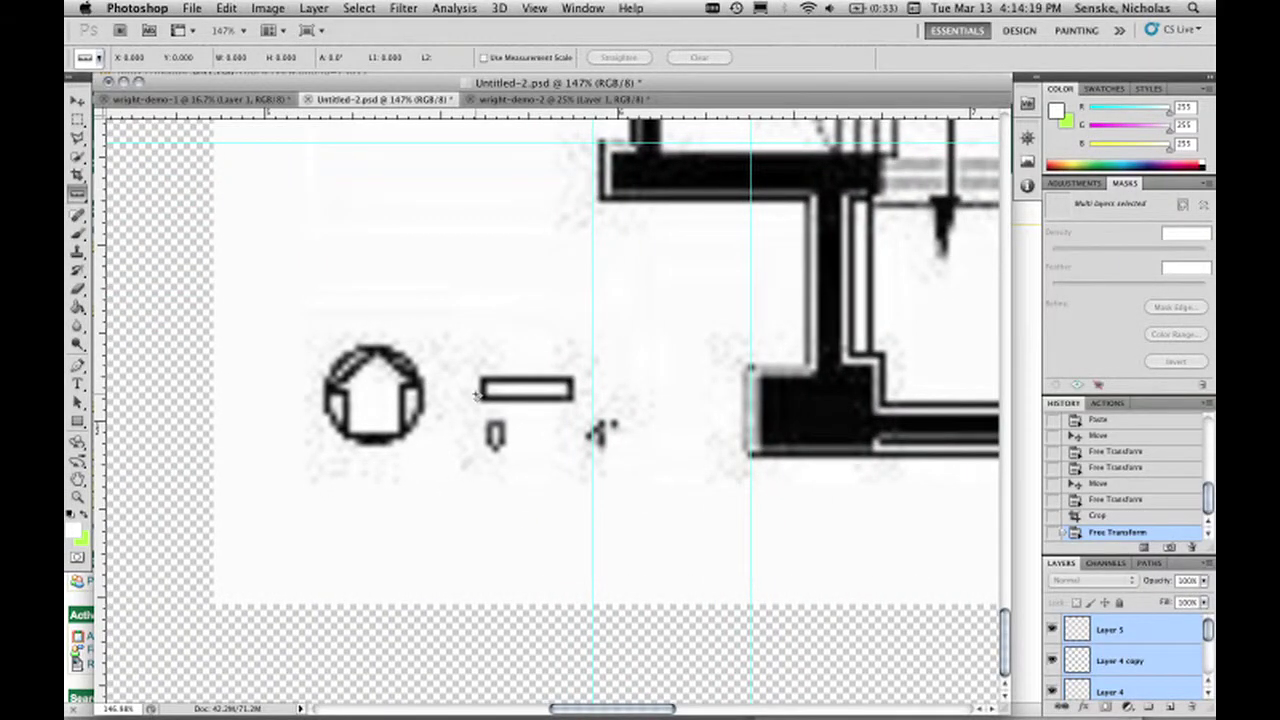
{"action": "left_click_drag", "start_coordinate": [482, 397], "coordinate": [572, 400]}
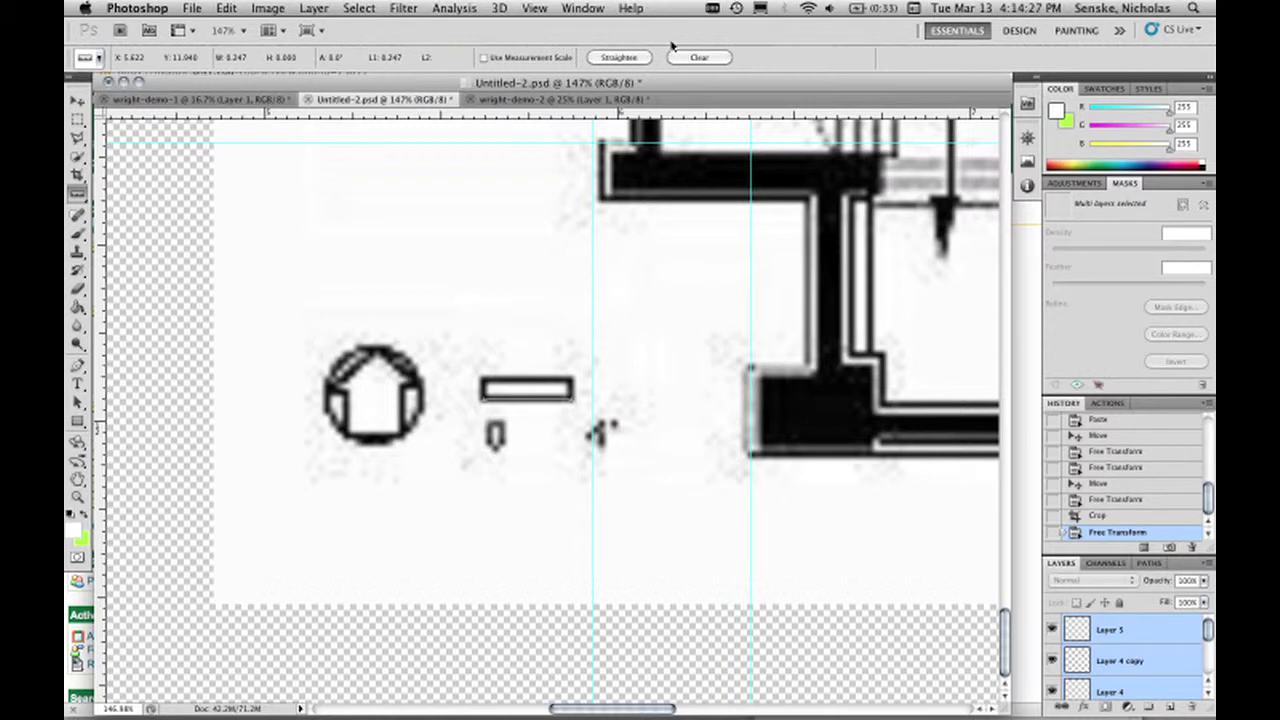
{"action": "left_click", "coordinate": [697, 57]}
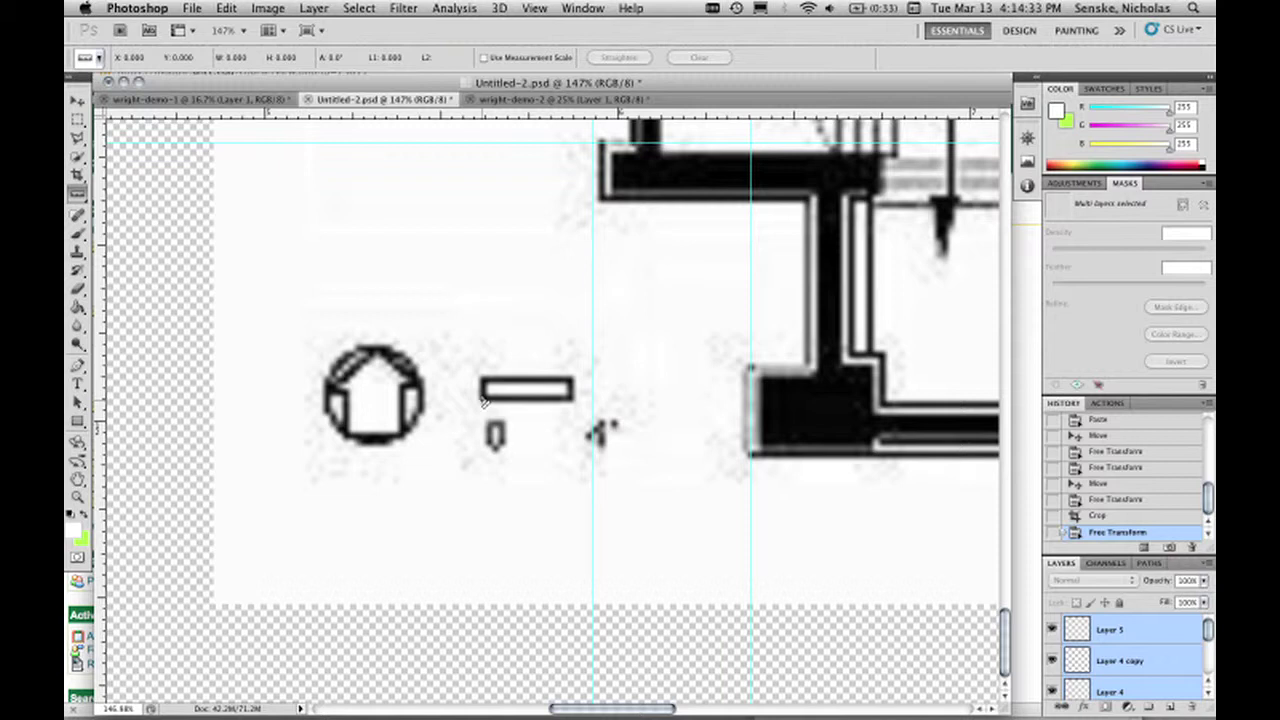
{"action": "mouse_move", "coordinate": [482, 400]}
{"action": "left_mouse_down"}
{"action": "mouse_move", "coordinate": [583, 405]}
{"action": "mouse_move", "coordinate": [572, 402]}
{"action": "left_mouse_up"}
{"action": "left_click", "coordinate": [699, 57]}
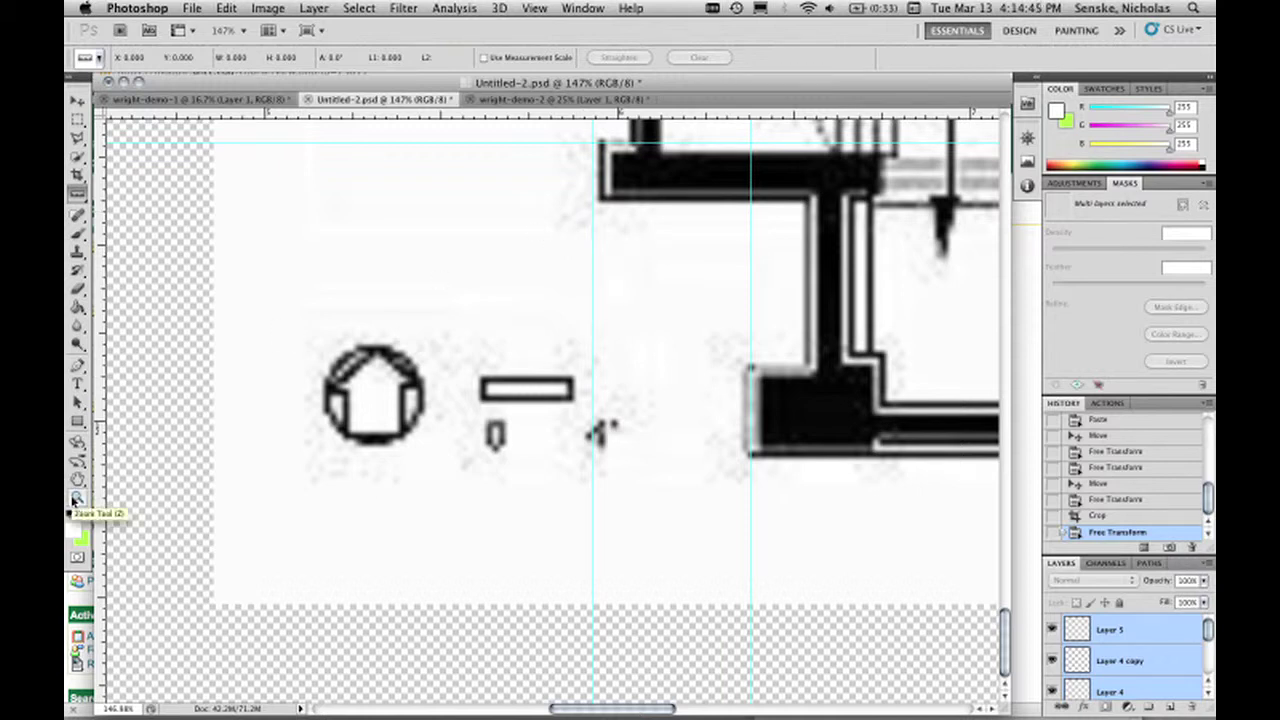
Zoom out to the whole canvas and enlarge the document window to examine how the scaled drawings fit.
{"action": "left_click", "coordinate": [76, 499]}
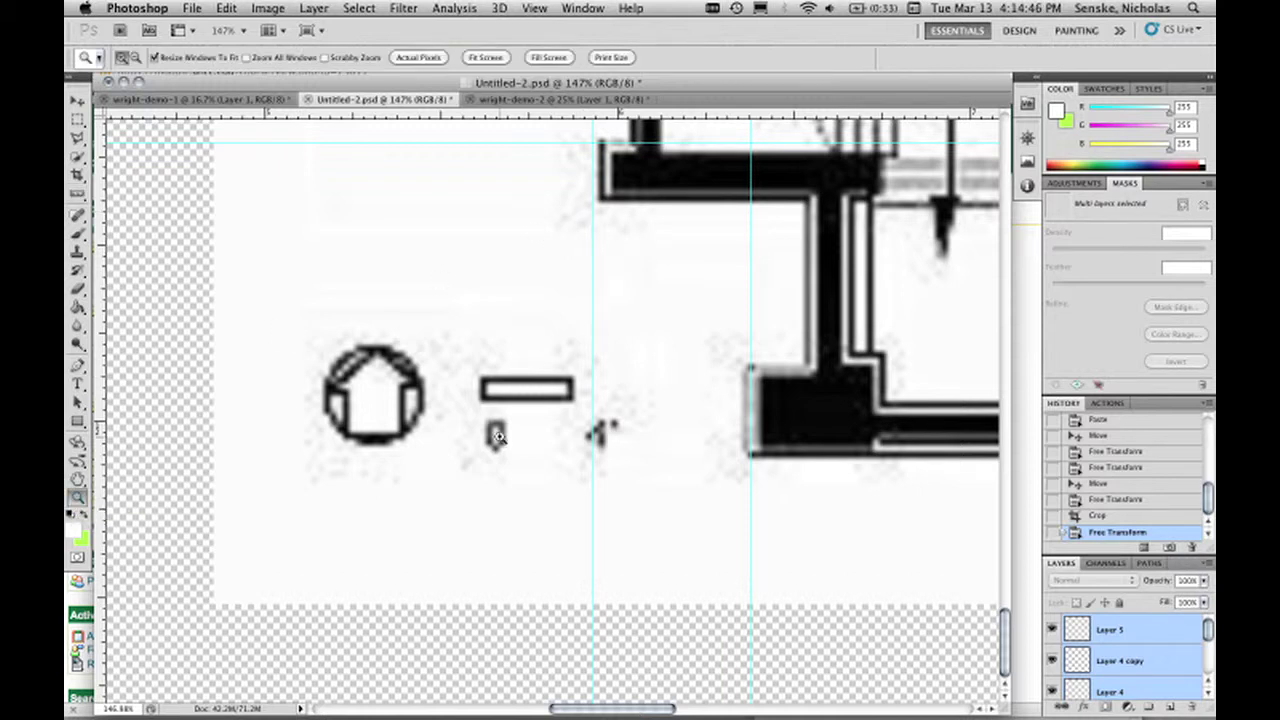
{"action": "left_click", "coordinate": [581, 432], "text": "alt"}
{"action": "left_click", "coordinate": [641, 430], "text": "alt"}
{"action": "left_click", "coordinate": [641, 430], "text": "alt"}
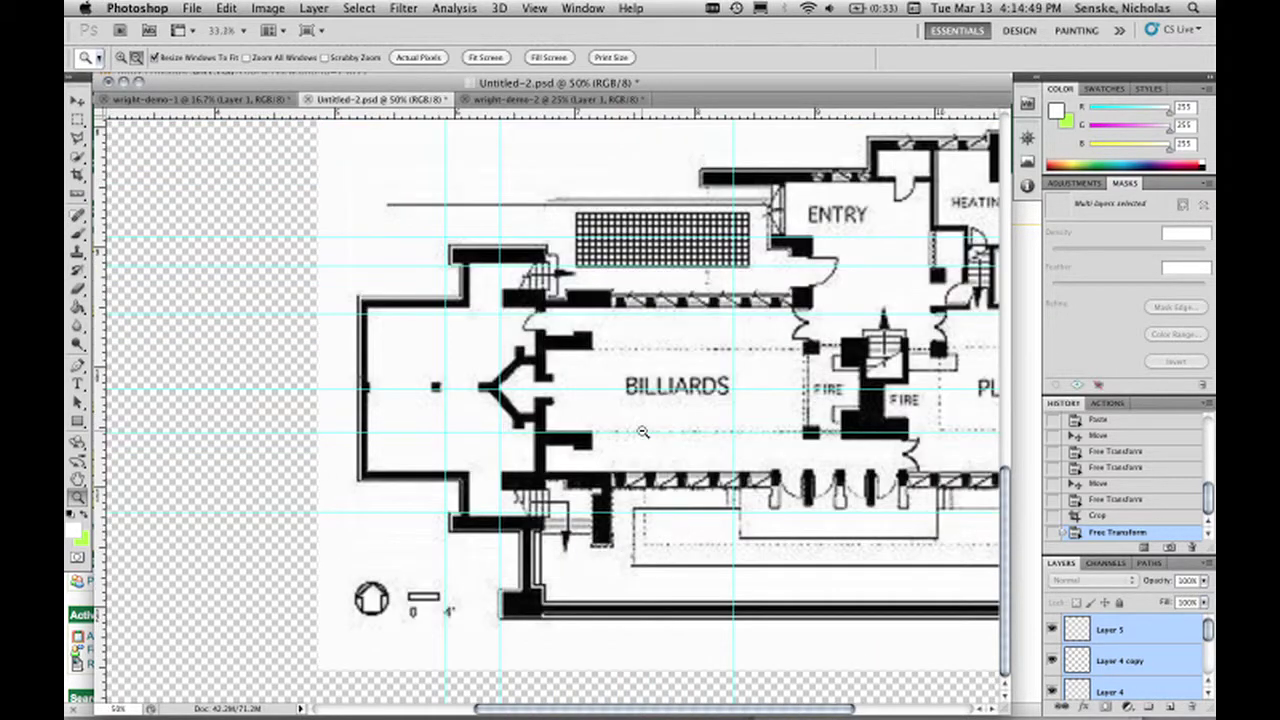
{"action": "left_click", "coordinate": [641, 430], "text": "alt"}
{"action": "left_click", "coordinate": [641, 430], "text": "alt"}
{"action": "left_click", "coordinate": [485, 418], "text": "alt"}
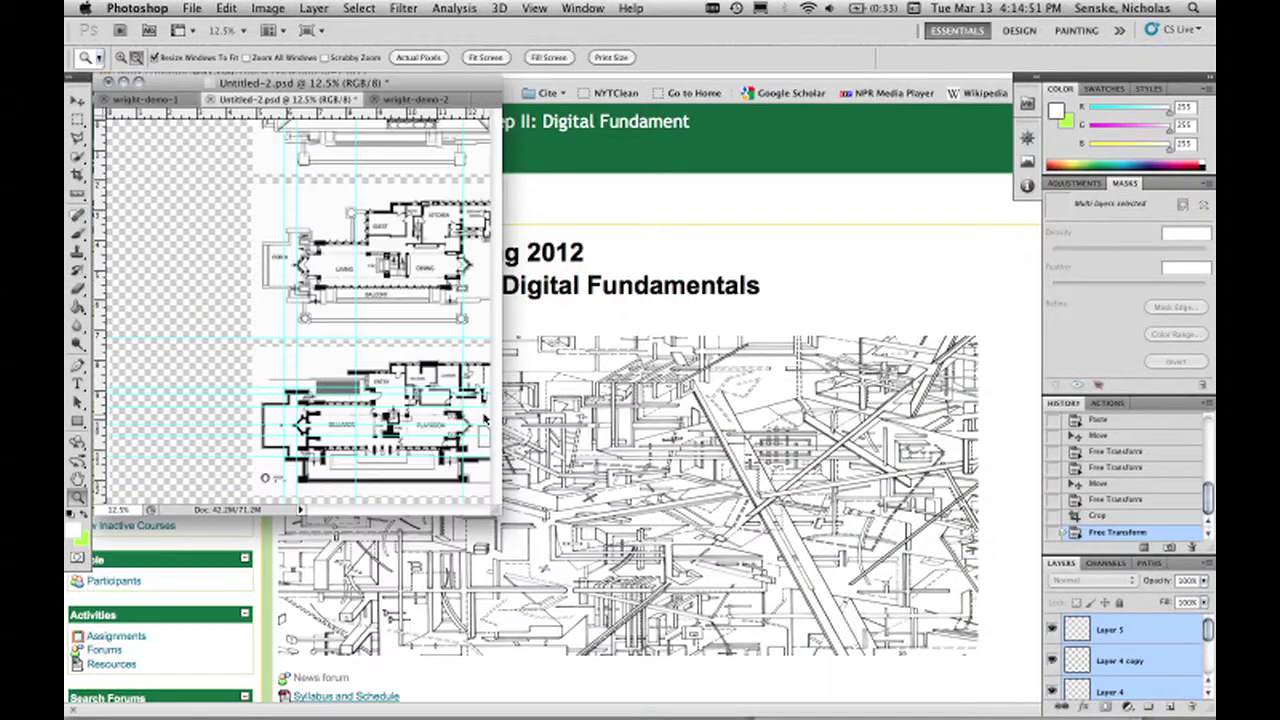
{"action": "left_click_drag", "start_coordinate": [492, 508], "coordinate": [851, 710]}
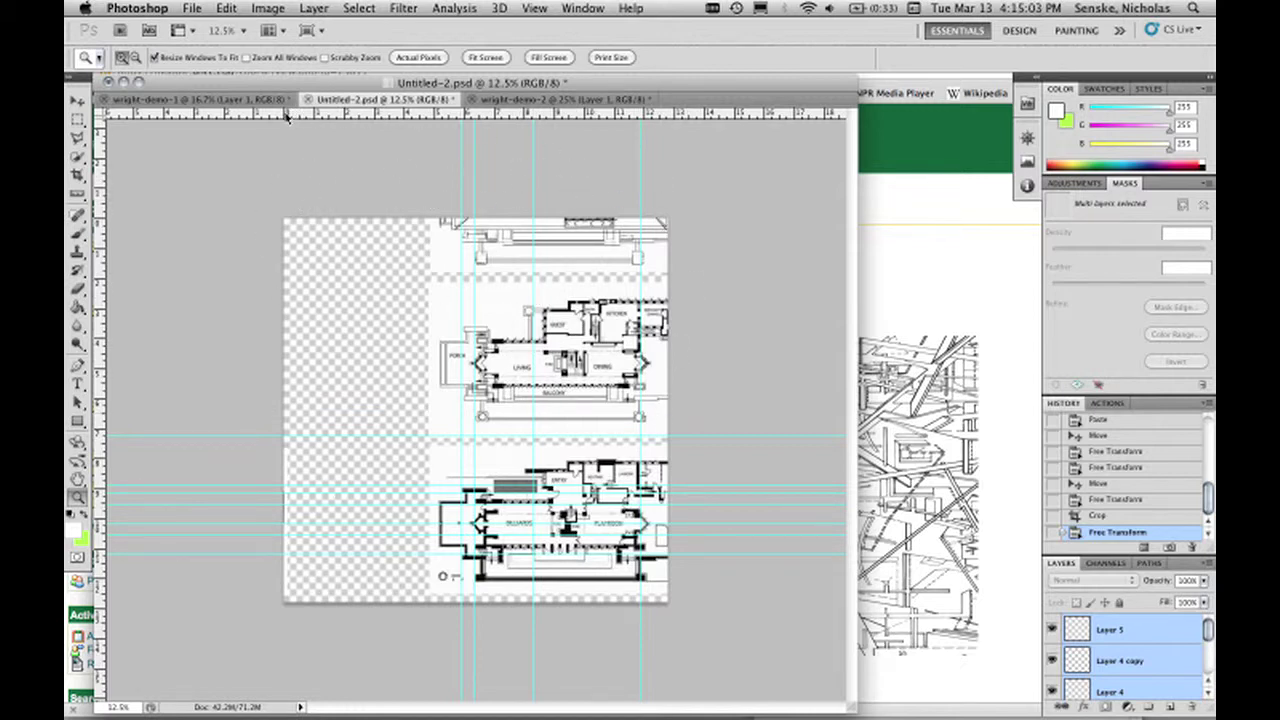
Enlarge the canvas to 200 percent in both width and height, anchored at the center.
{"action": "left_click", "coordinate": [267, 8]}
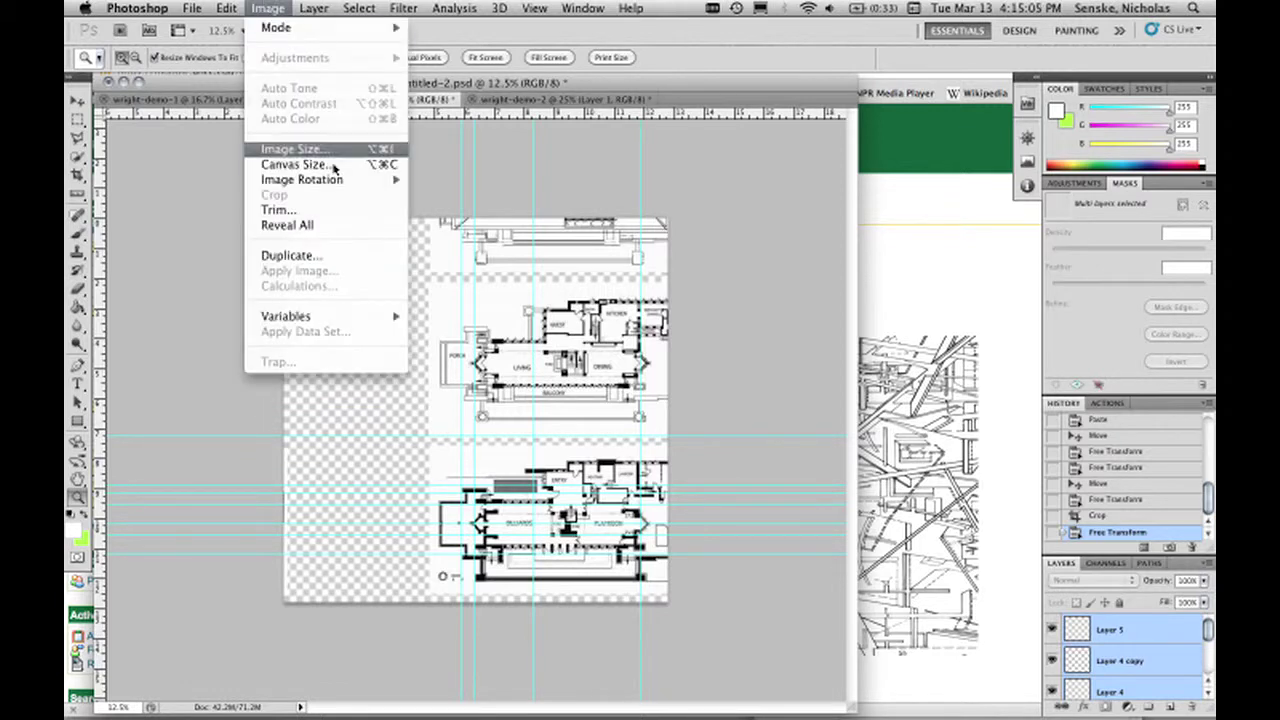
{"action": "left_click", "coordinate": [300, 164]}
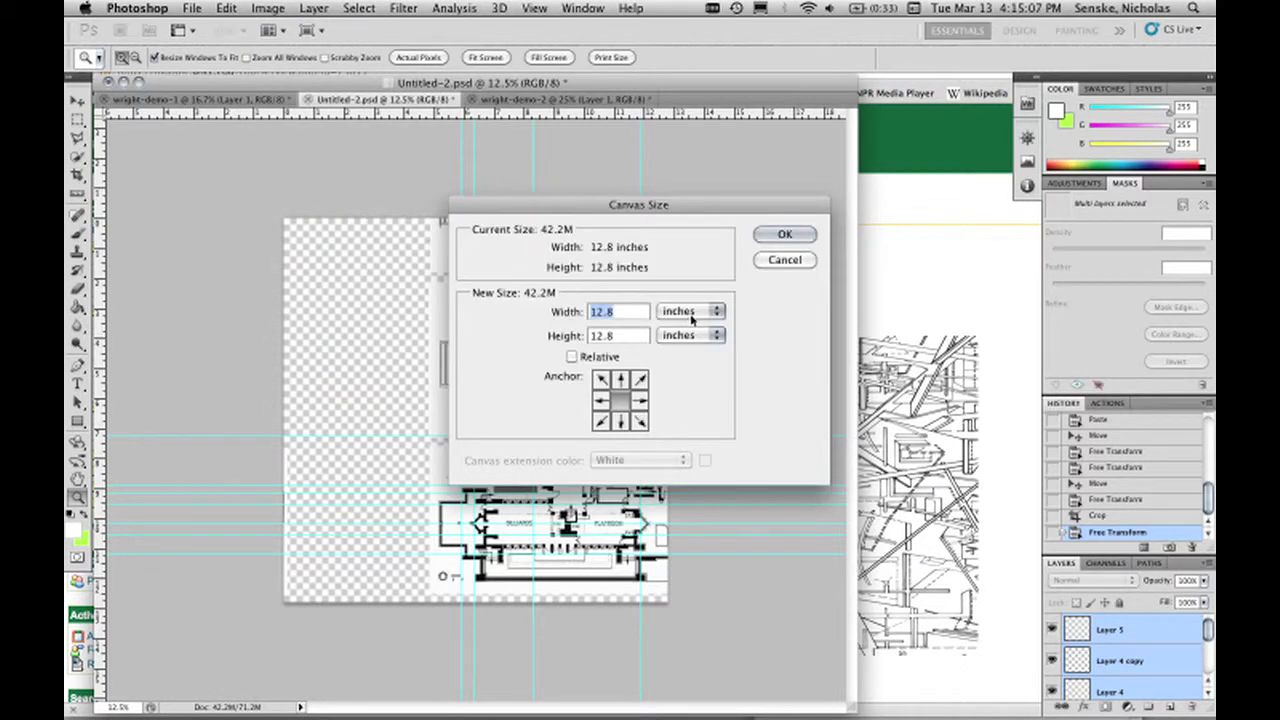
{"action": "left_click", "coordinate": [691, 318]}
{"action": "left_click", "coordinate": [684, 282]}
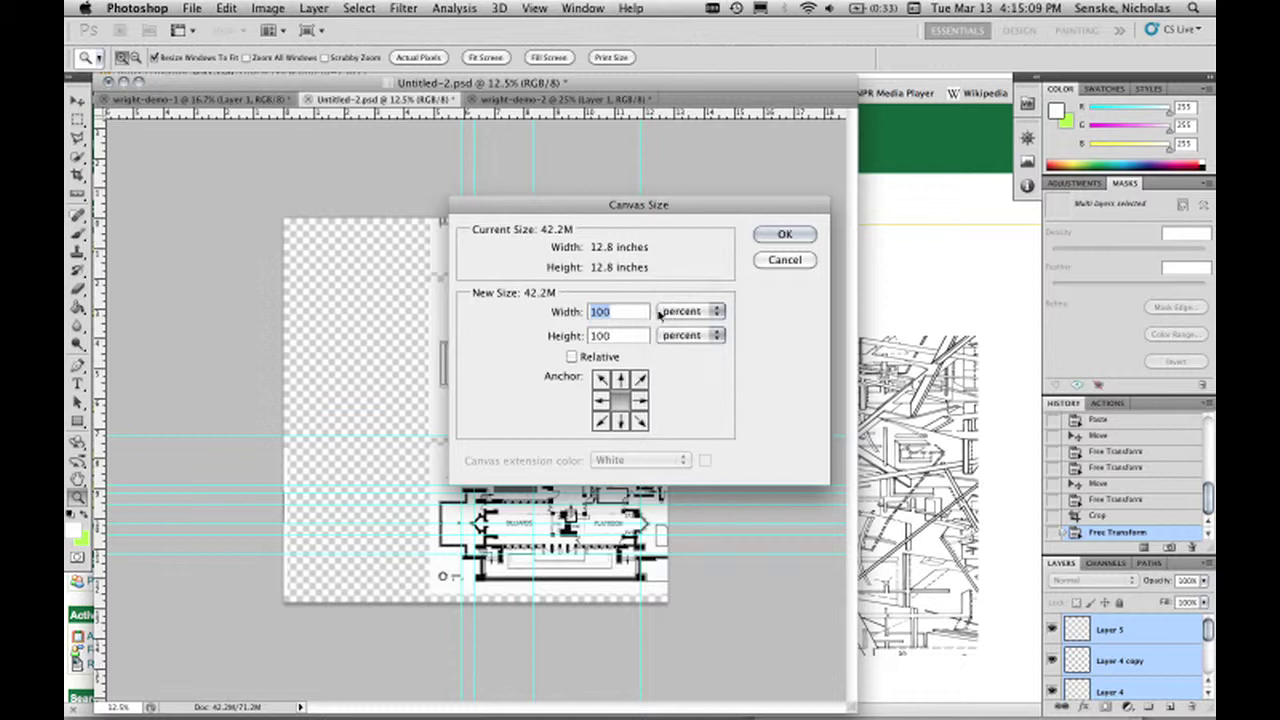
{"action": "type", "text": "200"}
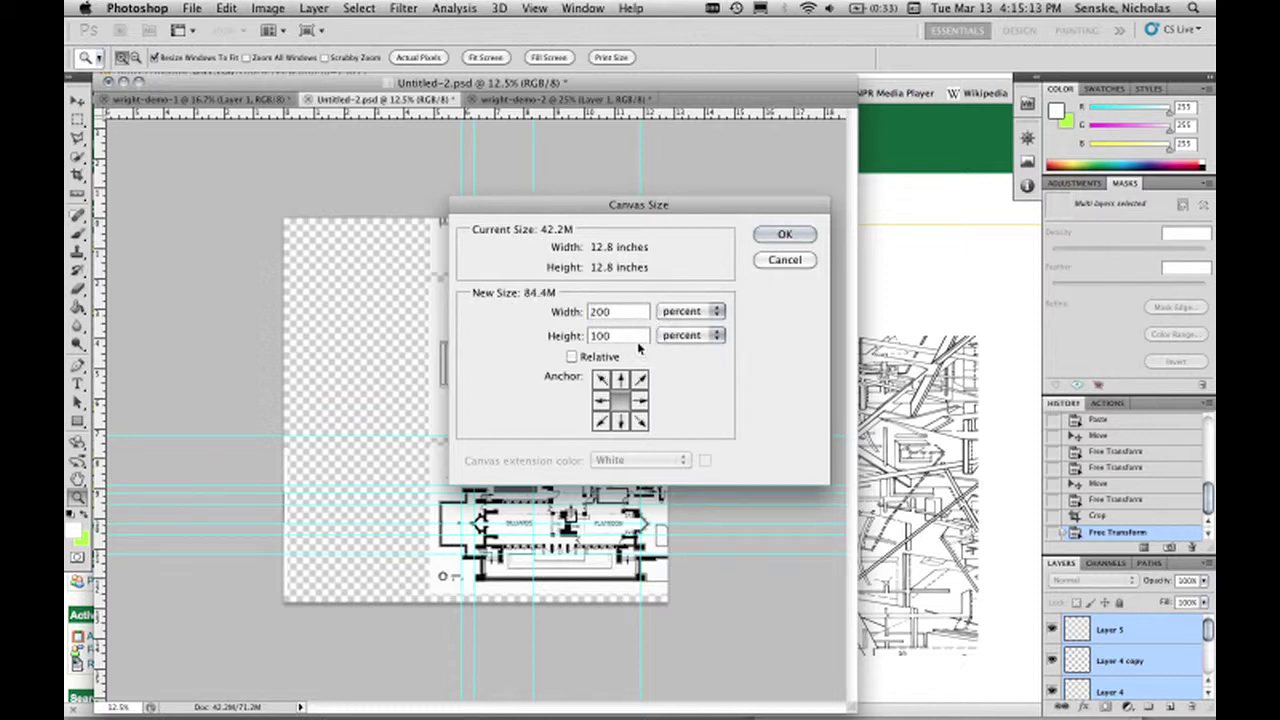
{"action": "key", "text": "Tab"}
{"action": "type", "text": "200"}
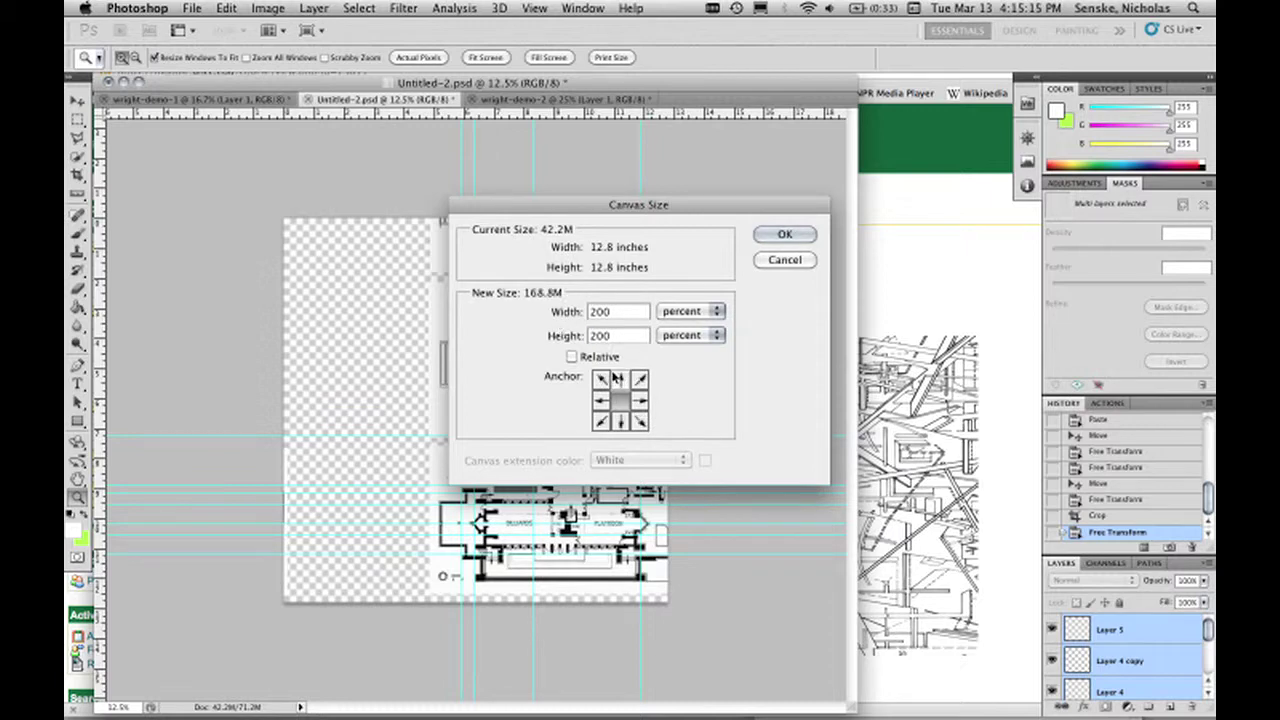
{"action": "left_click", "coordinate": [768, 238]}
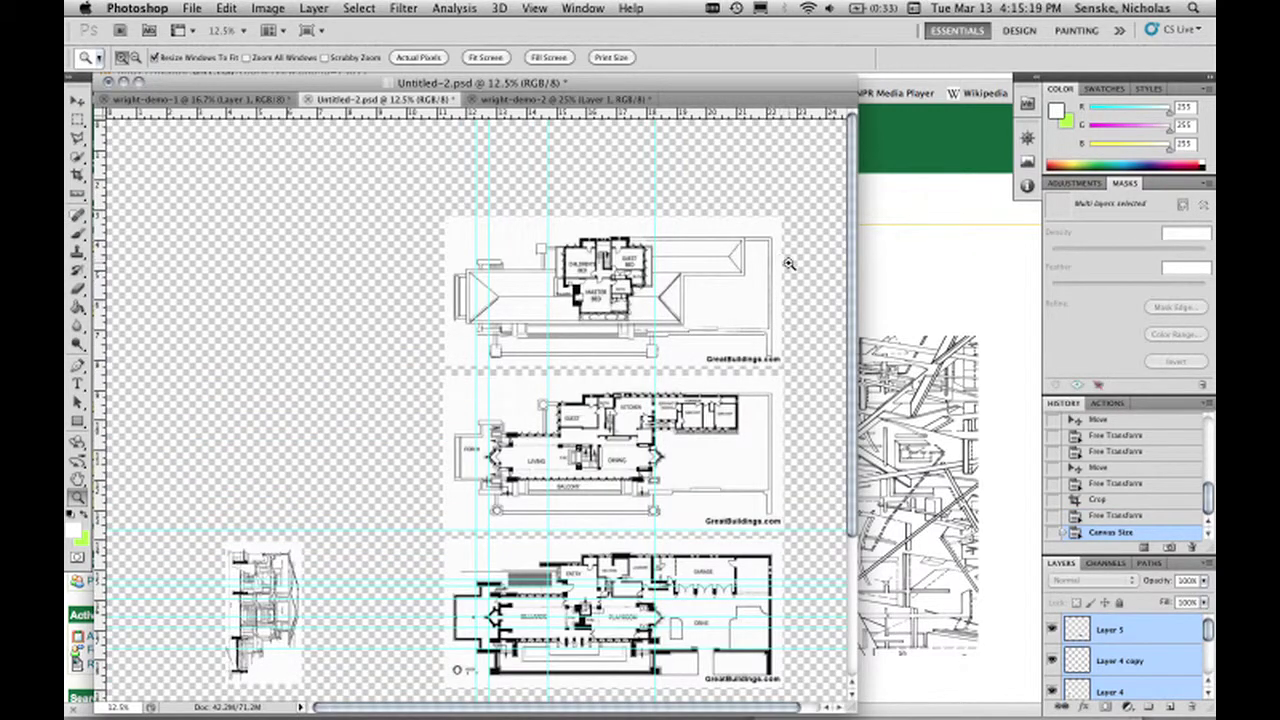
Crop the enlarged canvas closely around the three plans, both sections and the elevation.
{"action": "scroll", "coordinate": [805, 256], "scroll_direction": "down", "scroll_amount": 5}
{"action": "scroll", "coordinate": [810, 256], "scroll_direction": "up", "scroll_amount": 2}
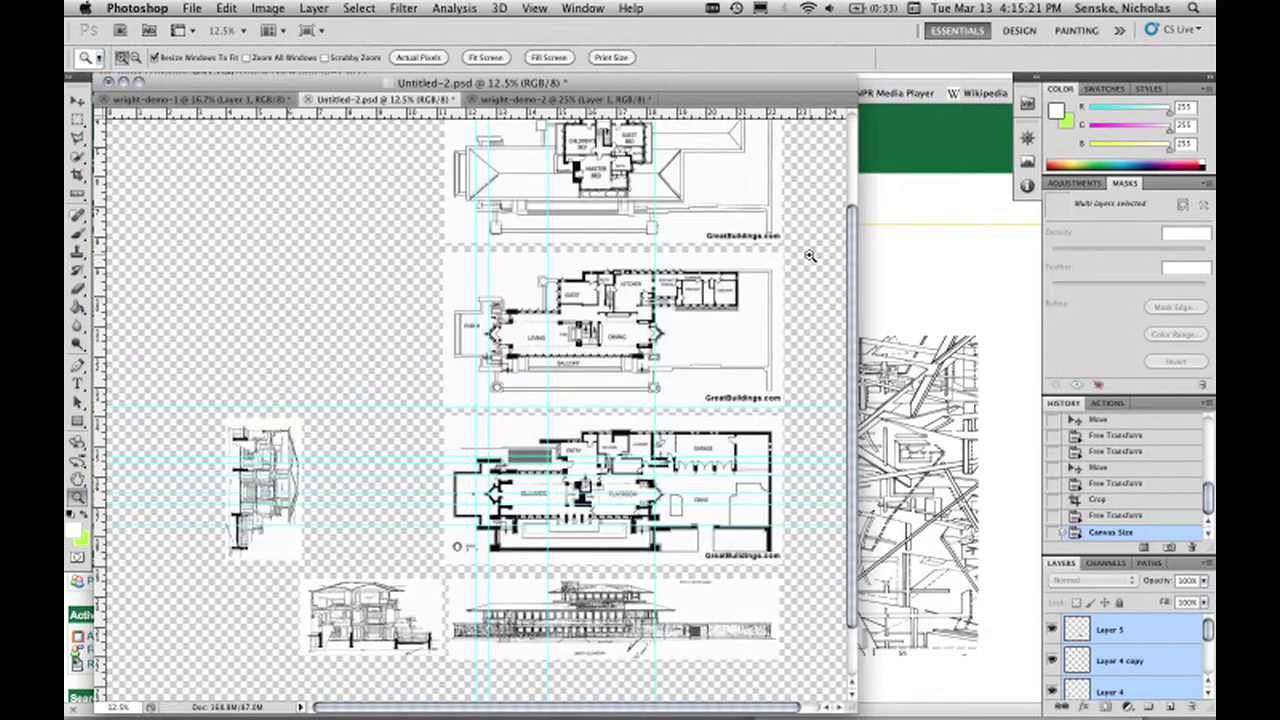
{"action": "left_click_drag", "start_coordinate": [846, 706], "coordinate": [1040, 718]}
{"action": "scroll", "coordinate": [944, 621], "scroll_direction": "up", "scroll_amount": 3}
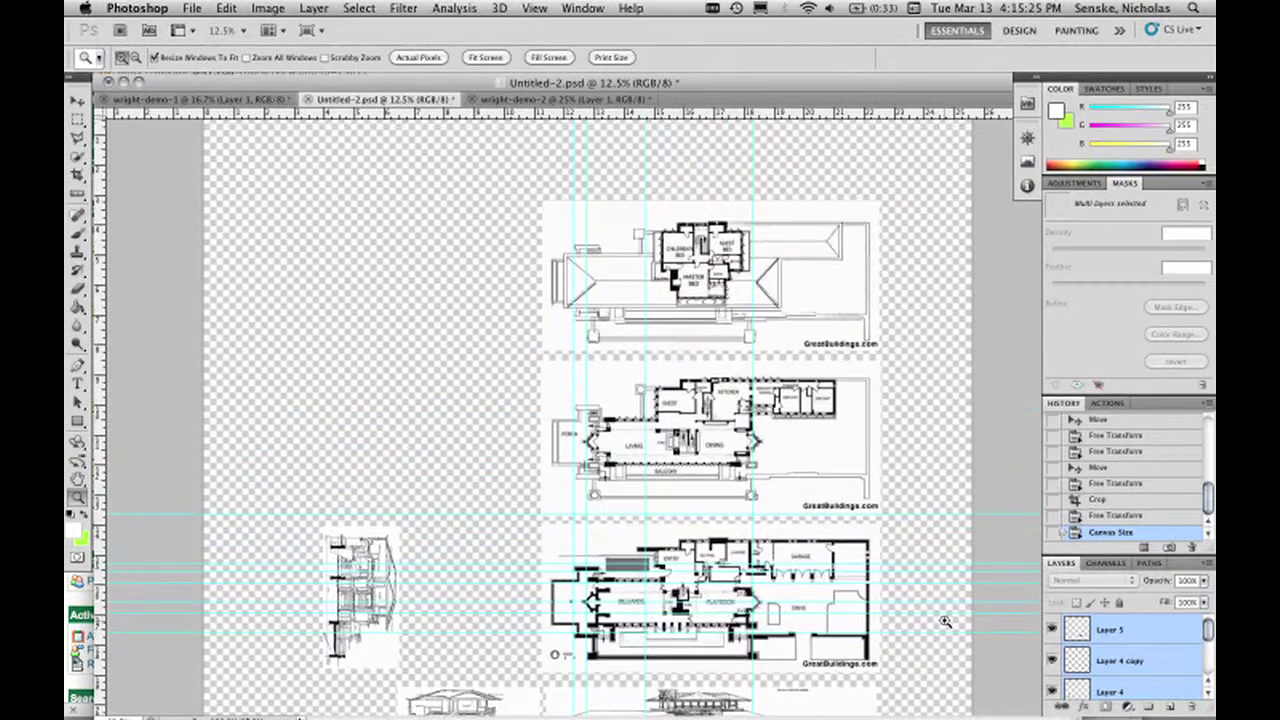
{"action": "left_click", "coordinate": [79, 172]}
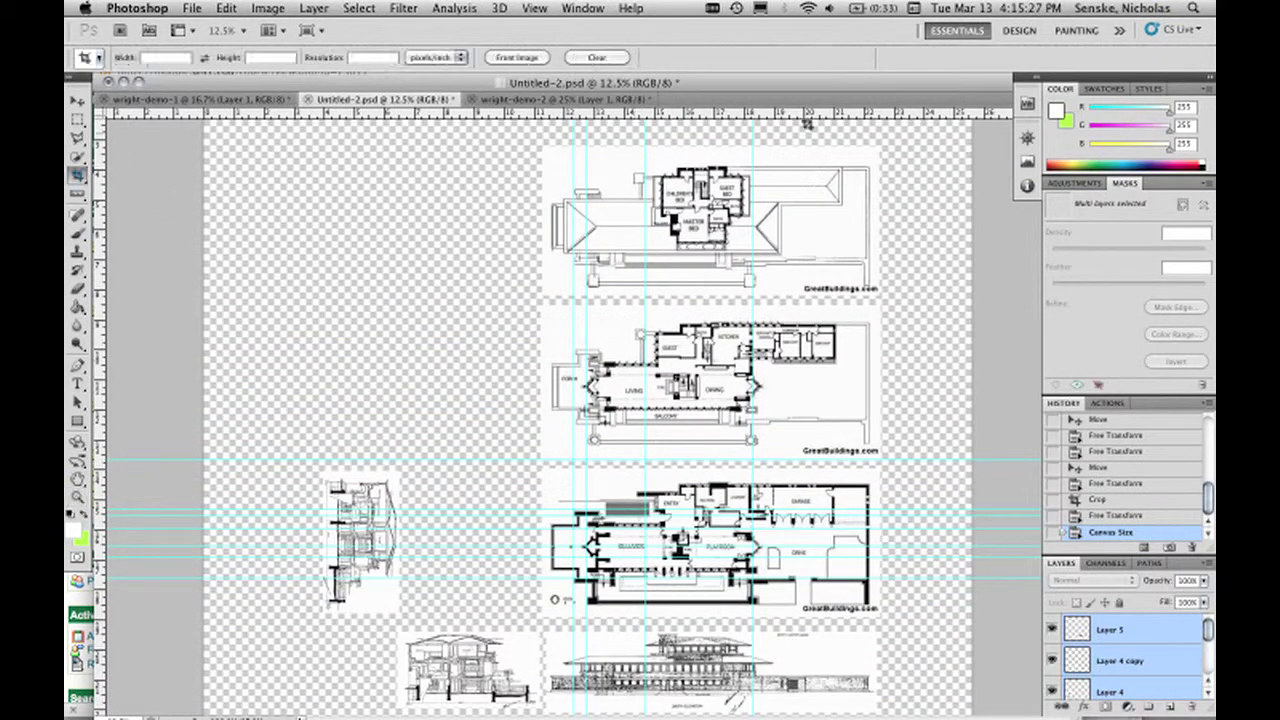
{"action": "left_click_drag", "start_coordinate": [930, 142], "coordinate": [262, 705]}
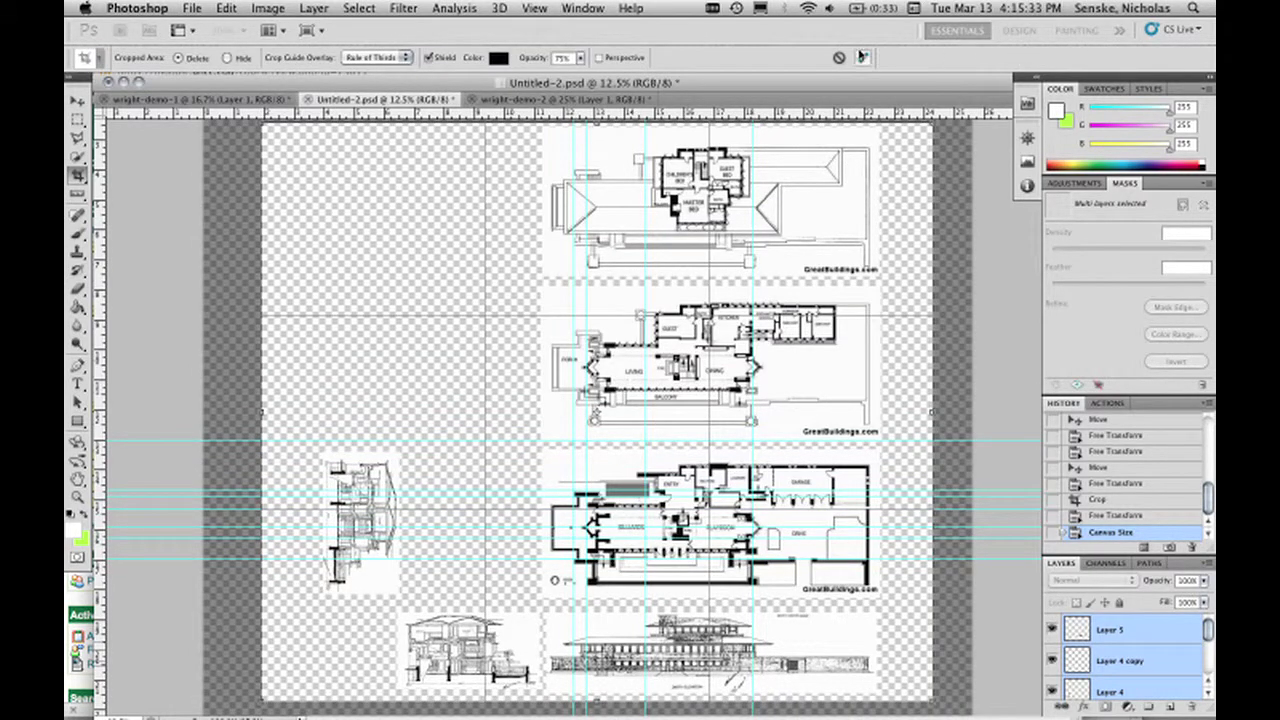
{"action": "left_click", "coordinate": [861, 57]}
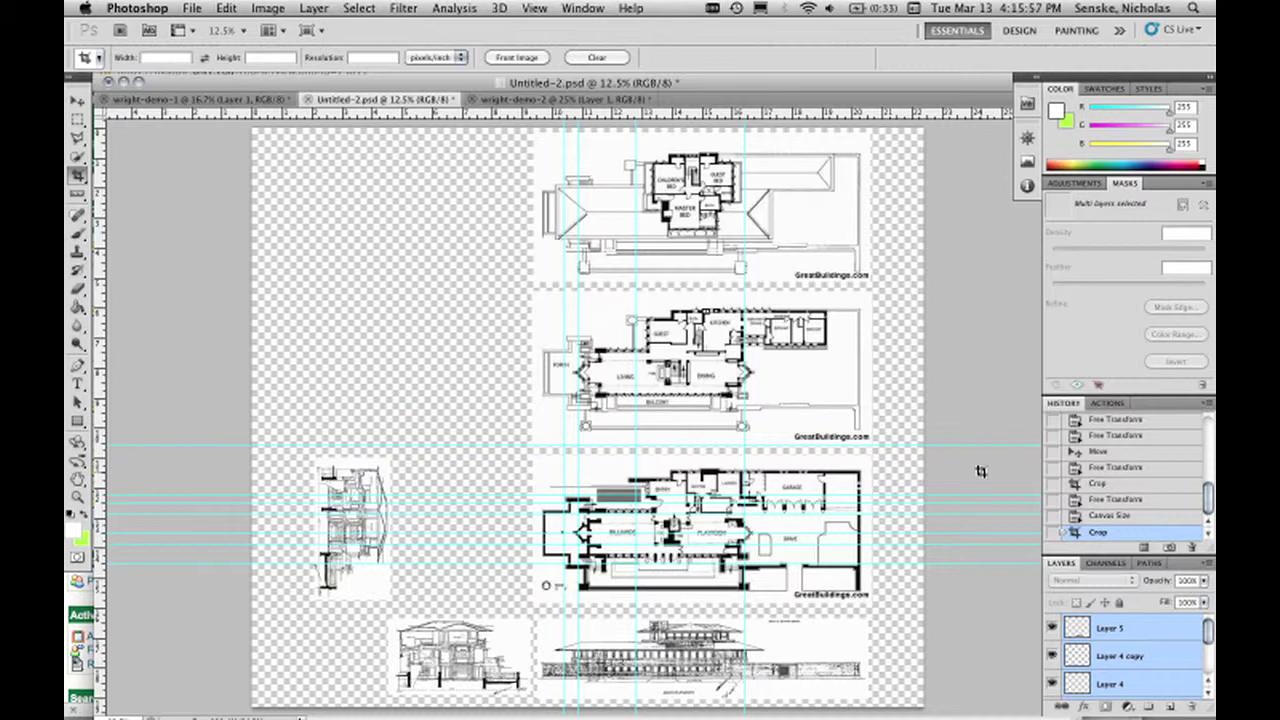
Inspect the scale bar beneath the billiards plan up close, and fit the whole sheet back in view.
{"action": "left_click", "coordinate": [77, 497]}
{"action": "left_click_drag", "start_coordinate": [535, 602], "coordinate": [590, 574]}
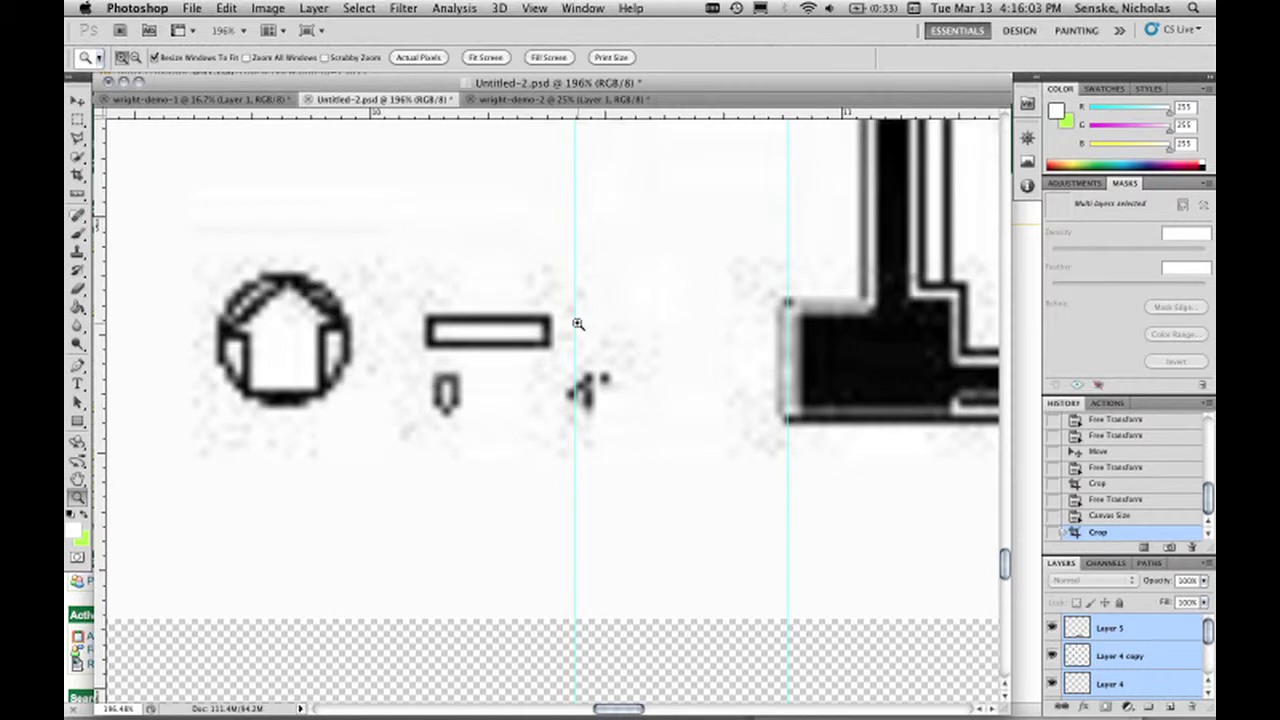
{"action": "scroll", "coordinate": [578, 323], "scroll_direction": "up", "scroll_amount": 3}
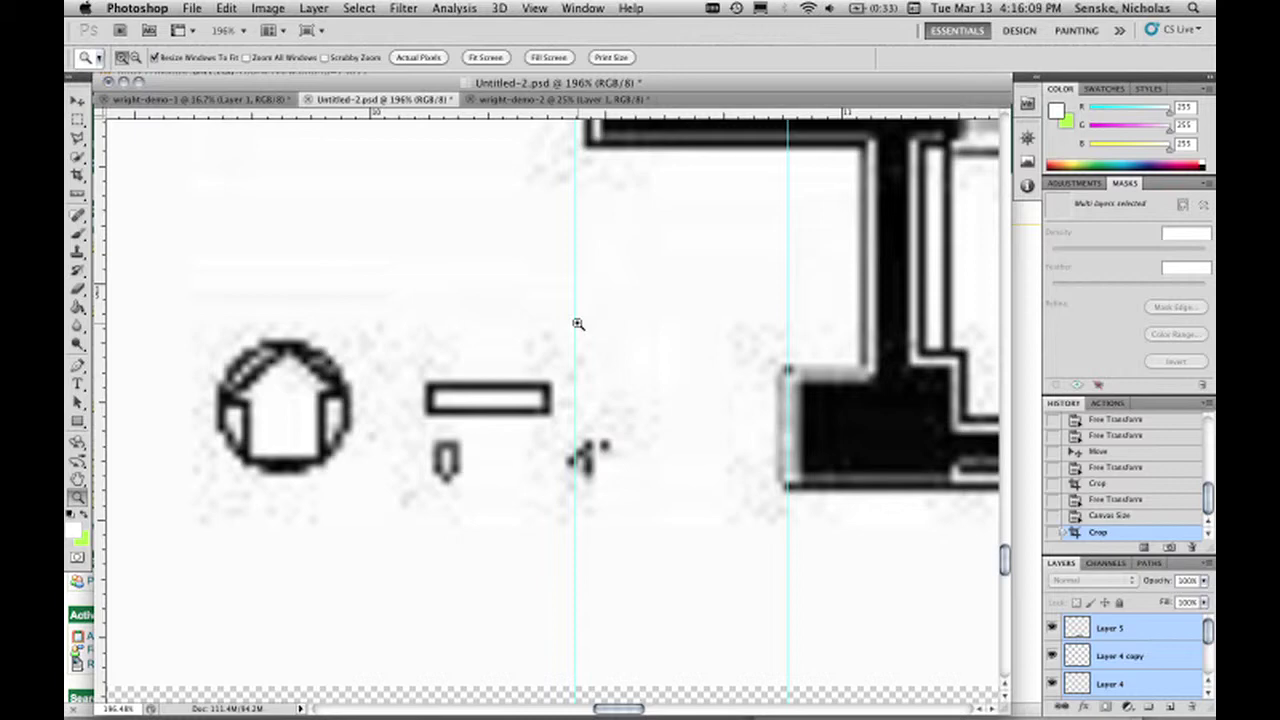
{"action": "left_click", "coordinate": [485, 57]}
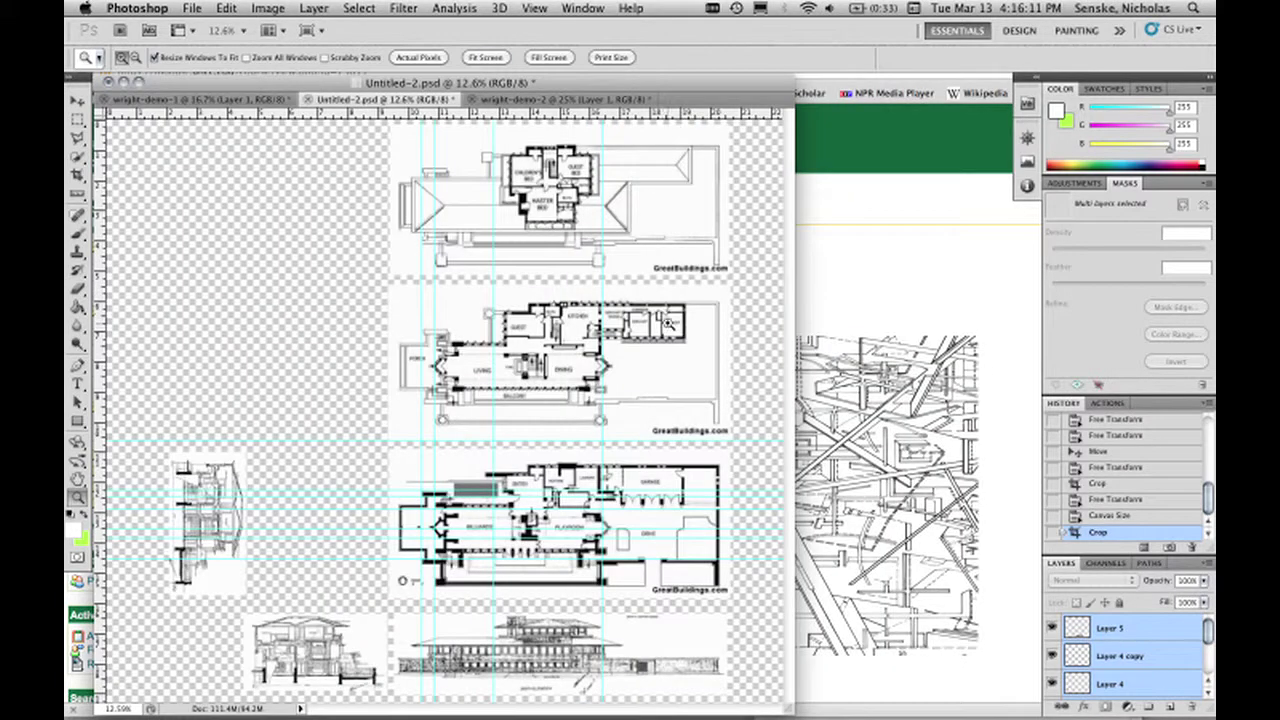